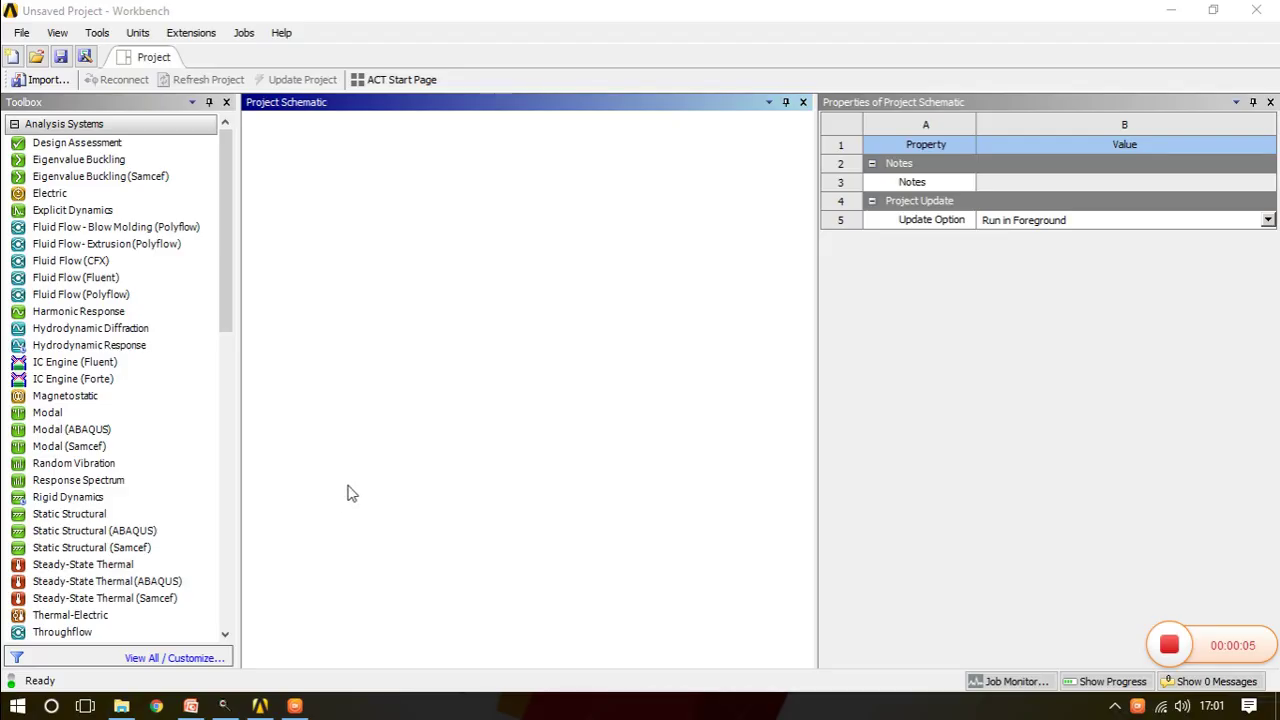
Create a Static Structural analysis system and add Concrete from the General Materials library to its engineering data
{"action": "left_click_drag", "start_coordinate": [110, 528], "coordinate": [306, 204]}
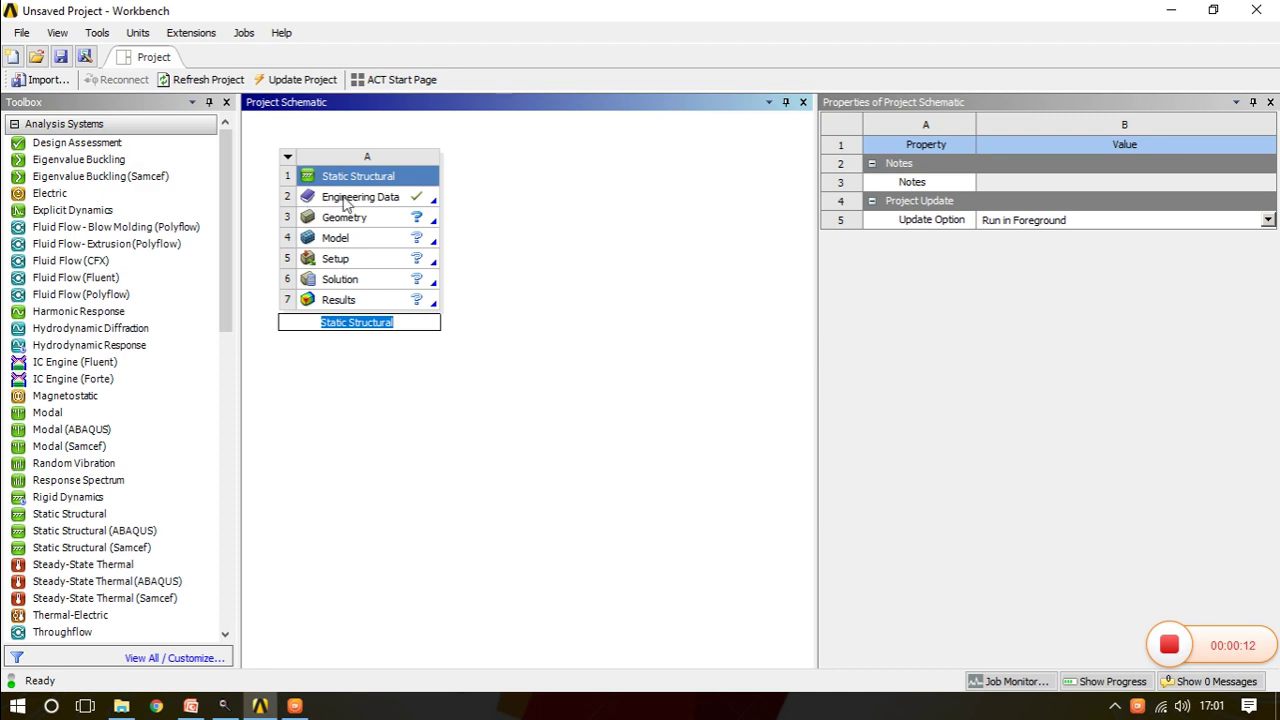
{"action": "double_click", "coordinate": [347, 199]}
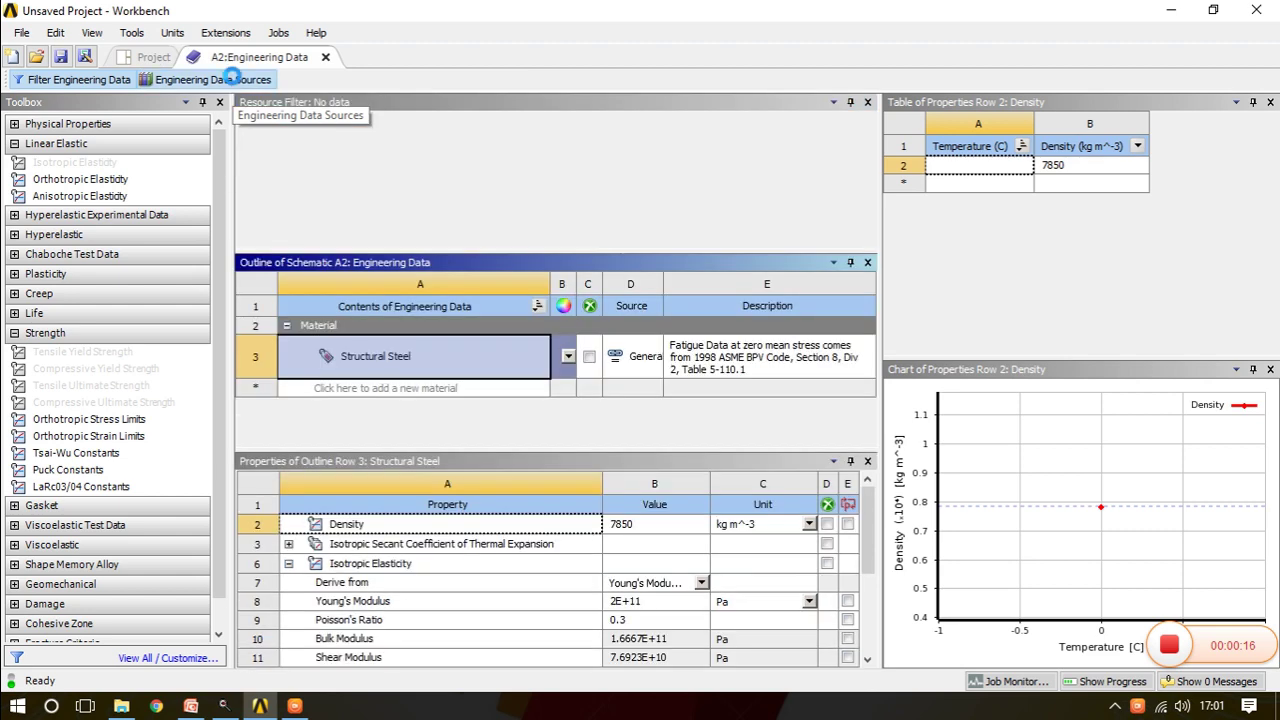
{"action": "left_click", "coordinate": [234, 80]}
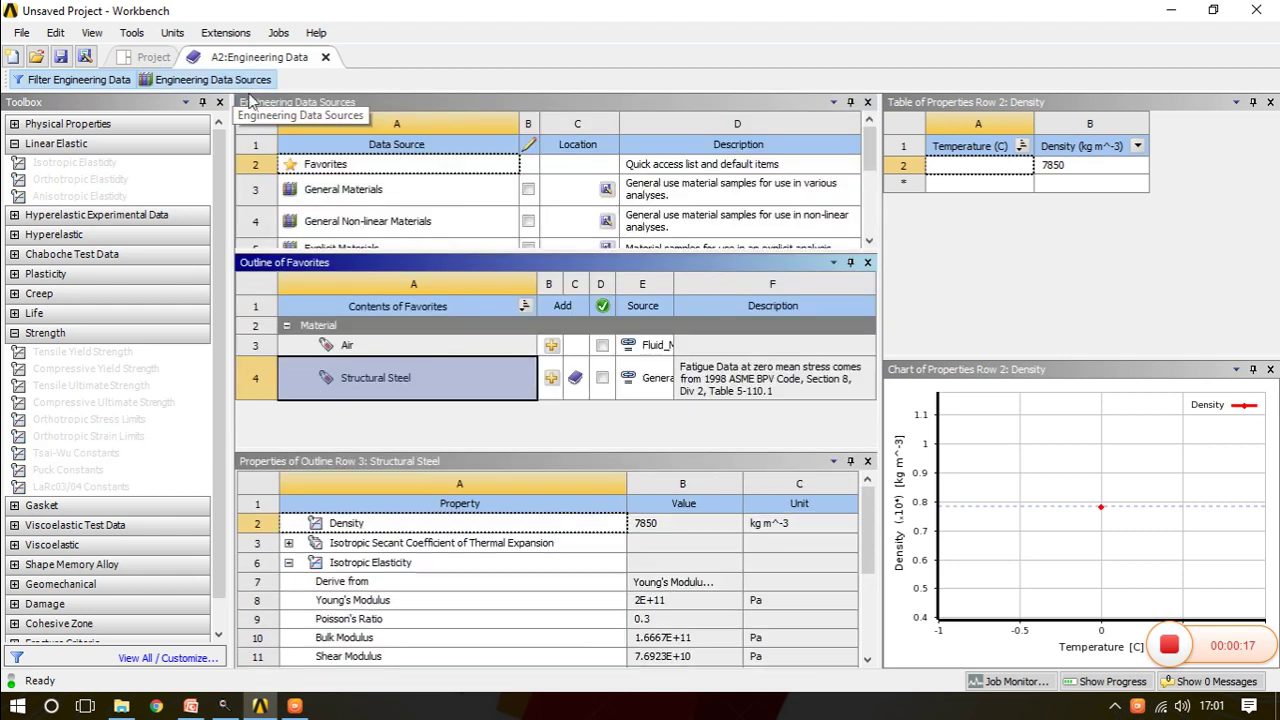
{"action": "left_click", "coordinate": [343, 190]}
{"action": "left_click_drag", "start_coordinate": [868, 412], "coordinate": [868, 345]}
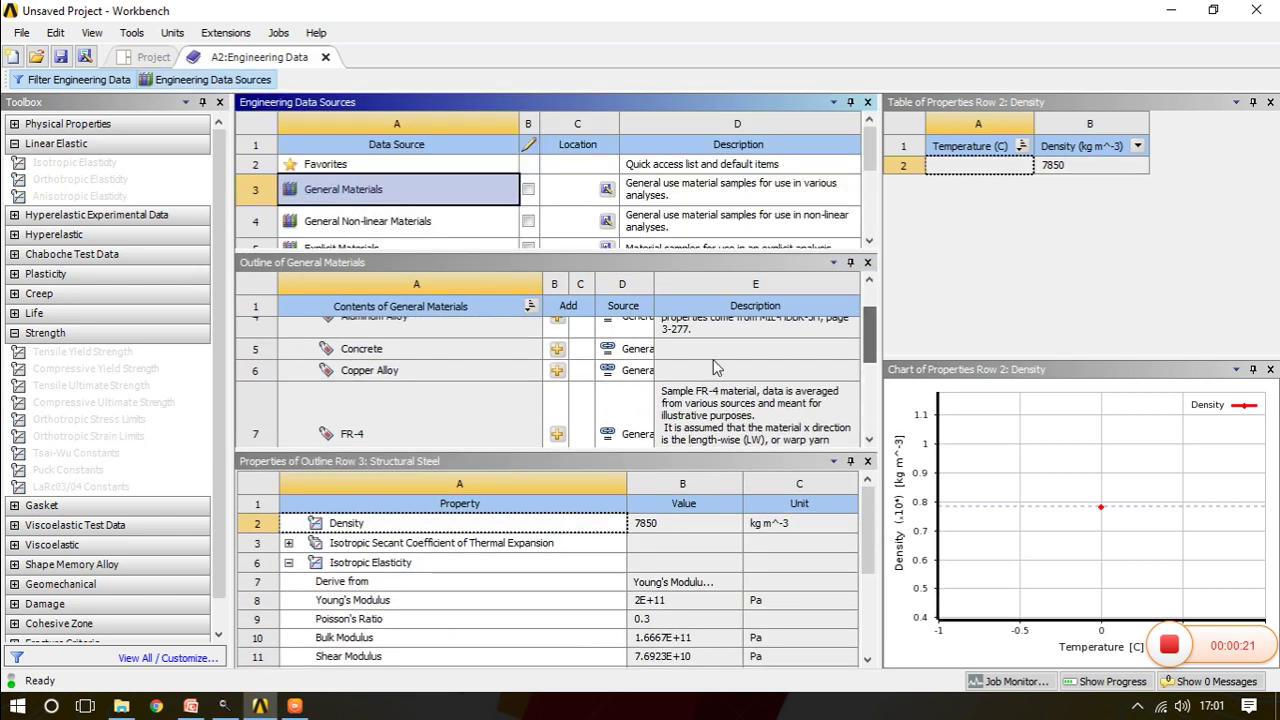
{"action": "left_click", "coordinate": [565, 354]}
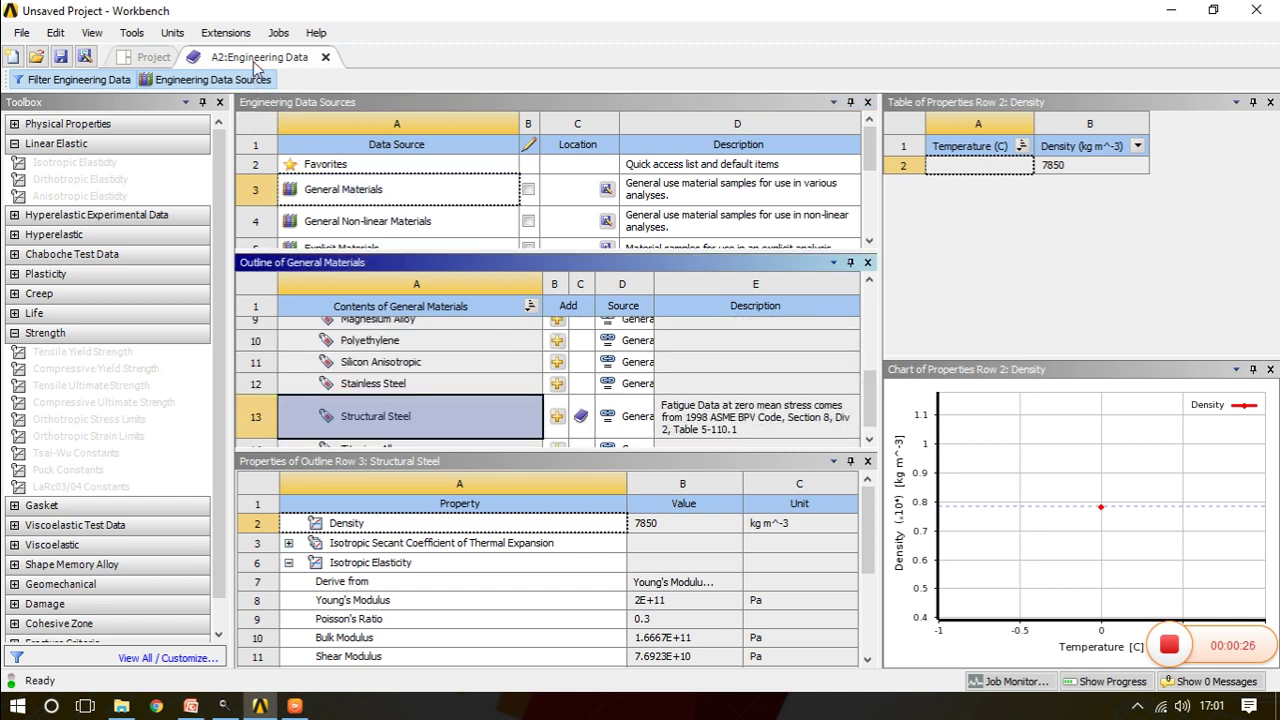
{"action": "left_click", "coordinate": [235, 80]}
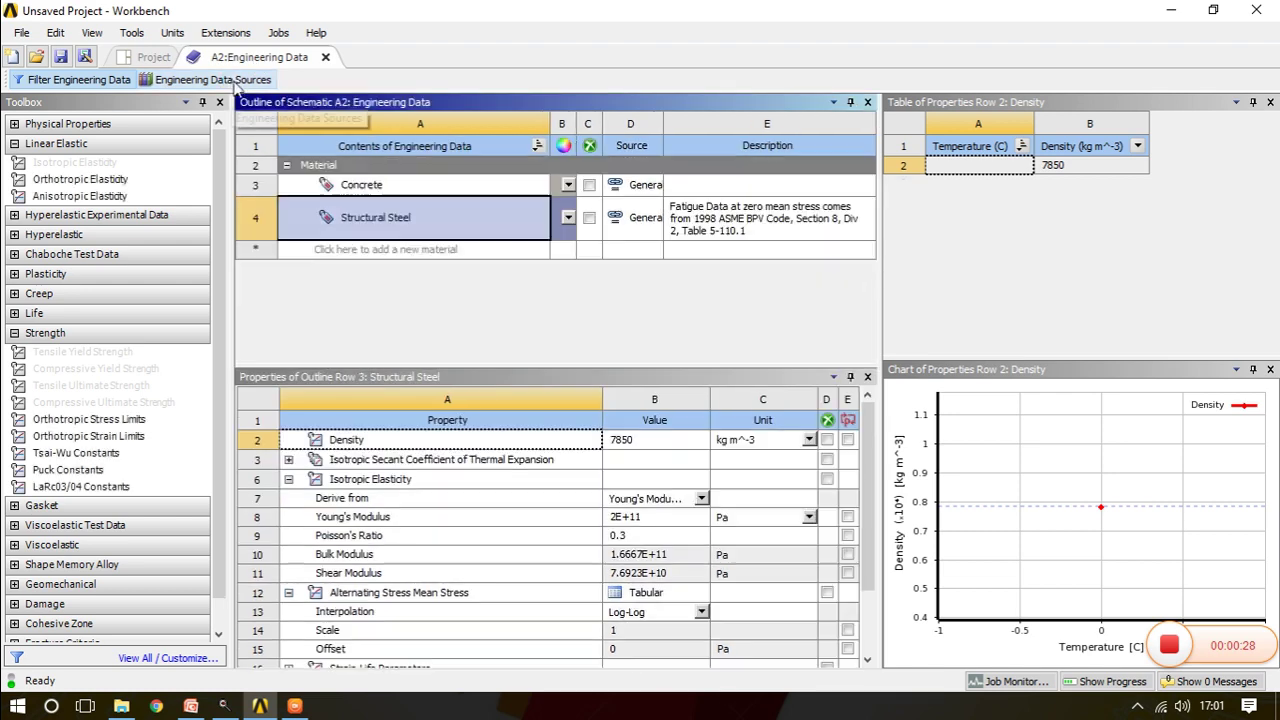
Suppress the Structural Steel material, keep Concrete active, and close the engineering data to return to the project
{"action": "left_click_drag", "start_coordinate": [378, 188], "coordinate": [432, 216]}
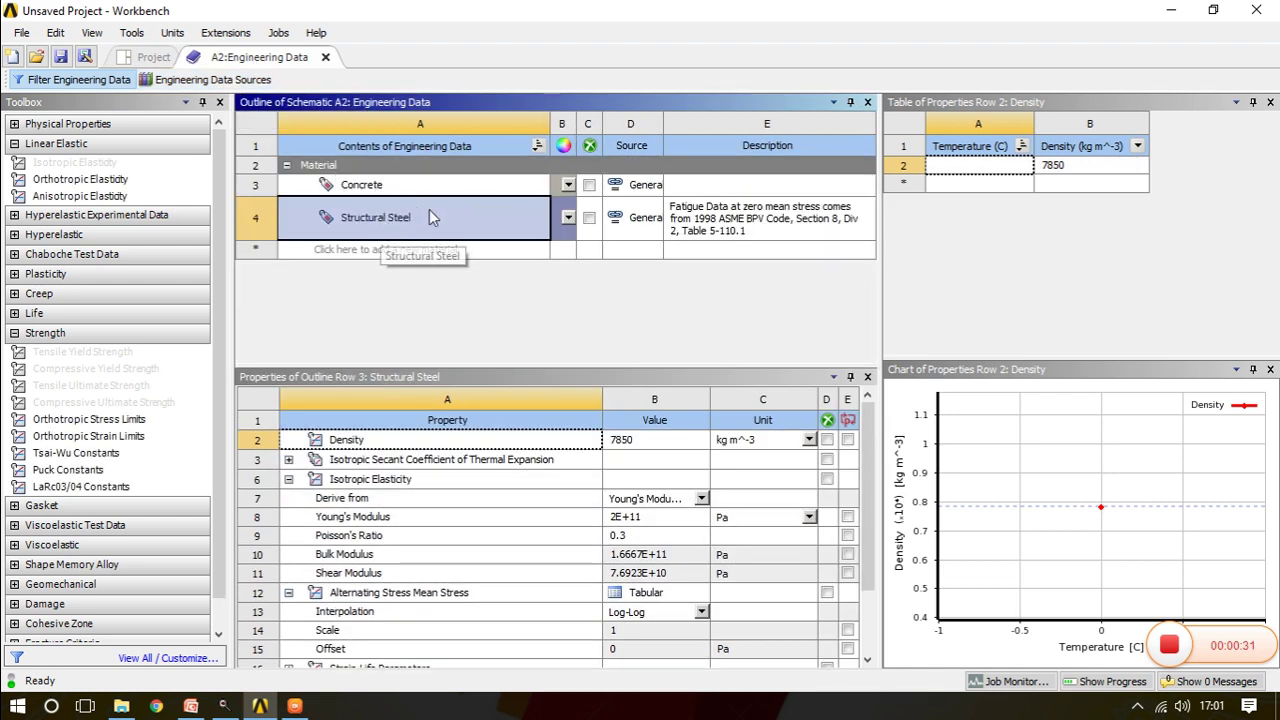
{"action": "left_click", "coordinate": [588, 219]}
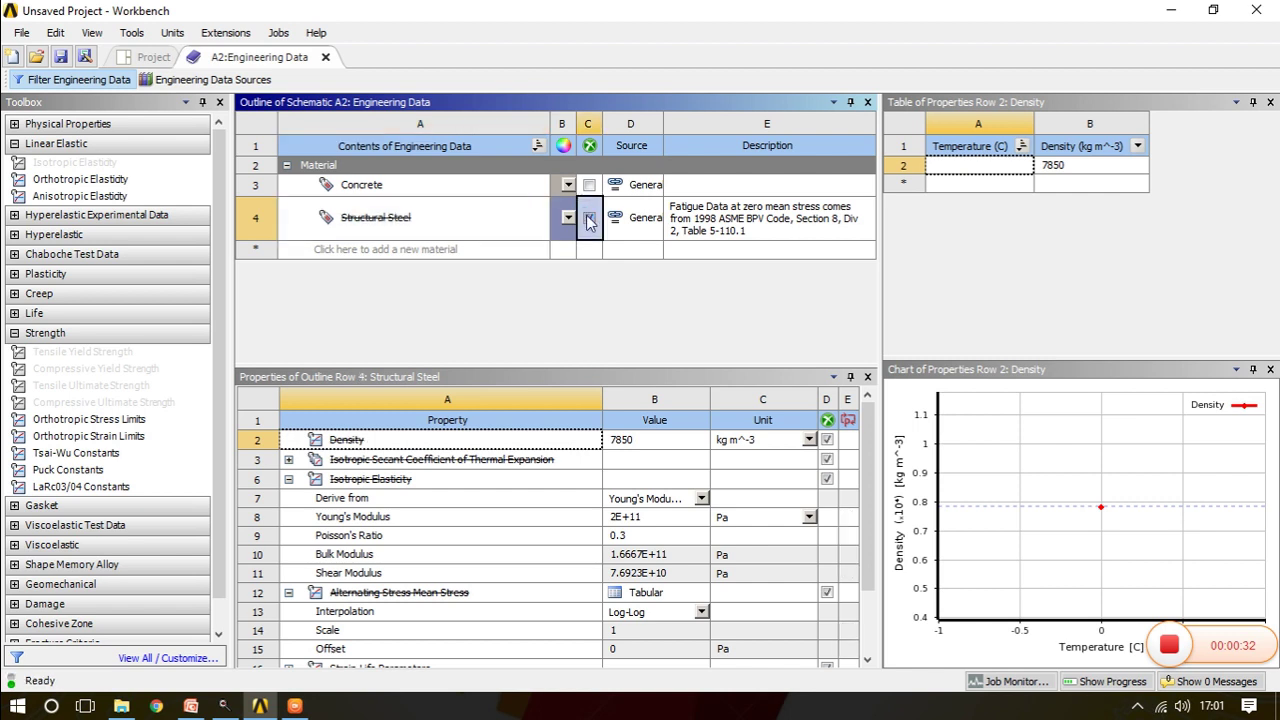
{"action": "left_click", "coordinate": [417, 194]}
{"action": "left_click_drag", "start_coordinate": [376, 187], "coordinate": [370, 174]}
{"action": "left_click", "coordinate": [325, 57]}
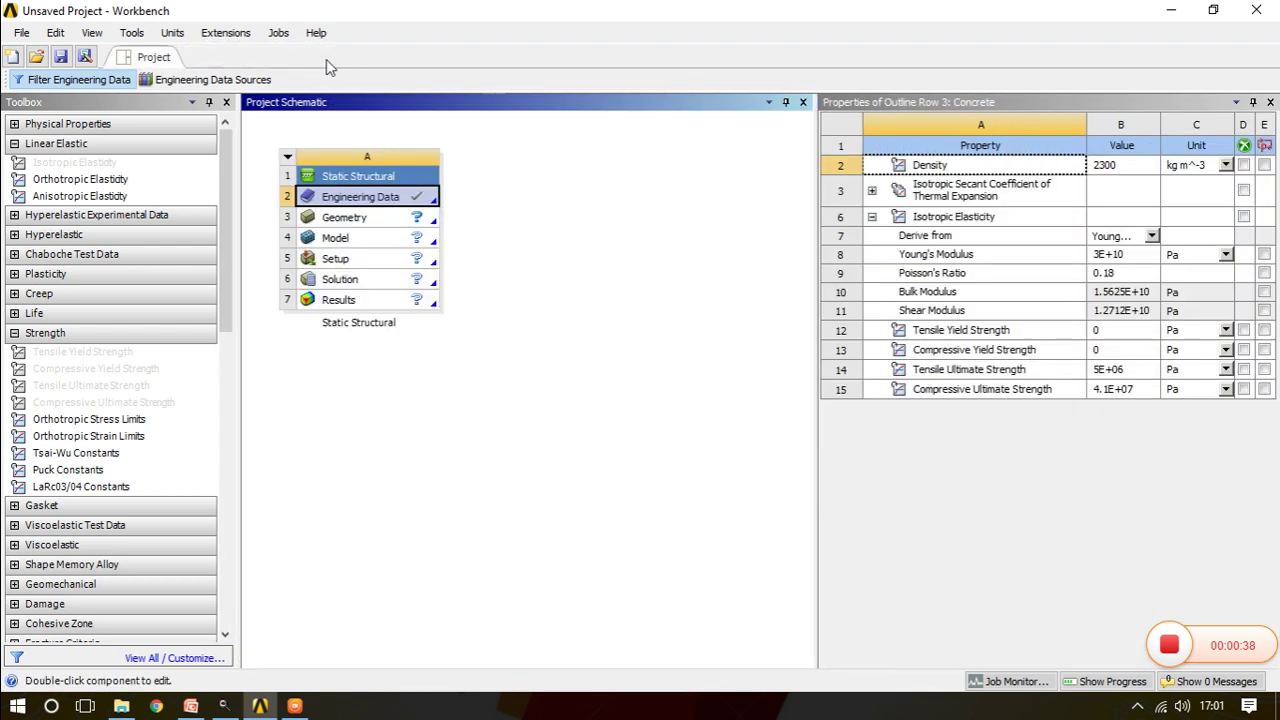
Set the analysis type of the Static Structural system's geometry to 2D
{"action": "left_click", "coordinate": [356, 220]}
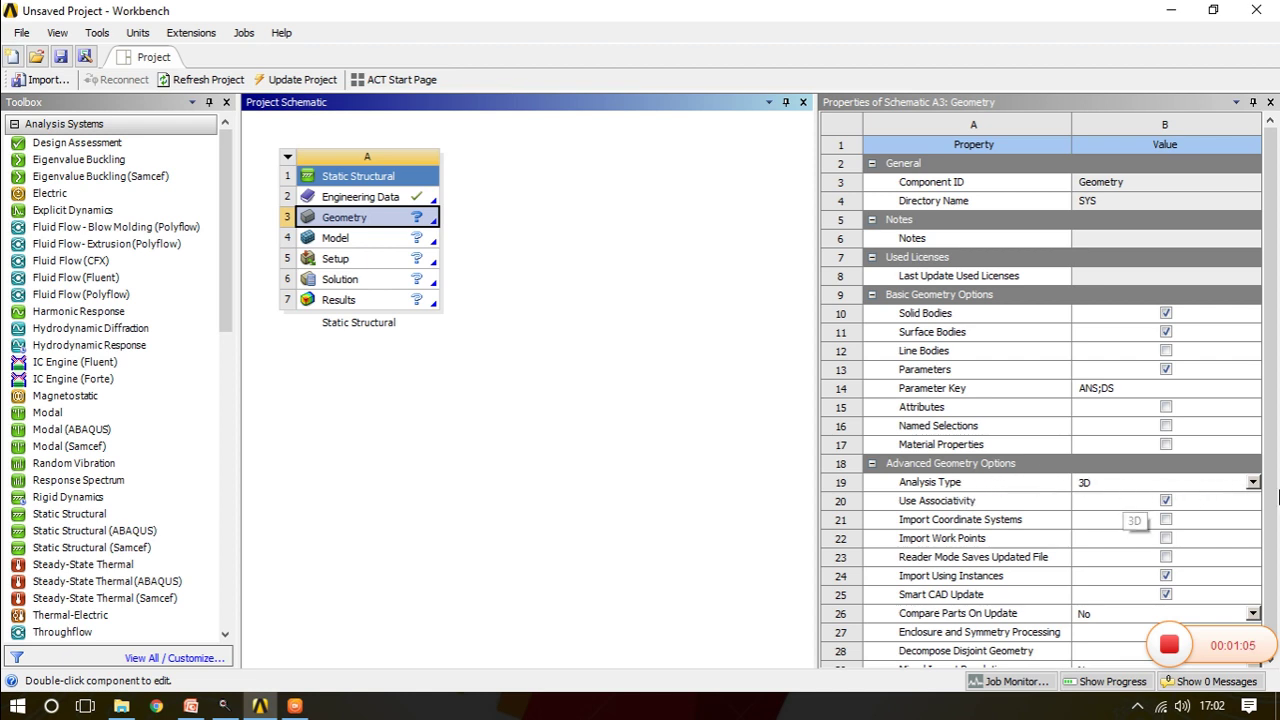
{"action": "left_click", "coordinate": [1252, 482]}
{"action": "left_click", "coordinate": [1137, 513]}
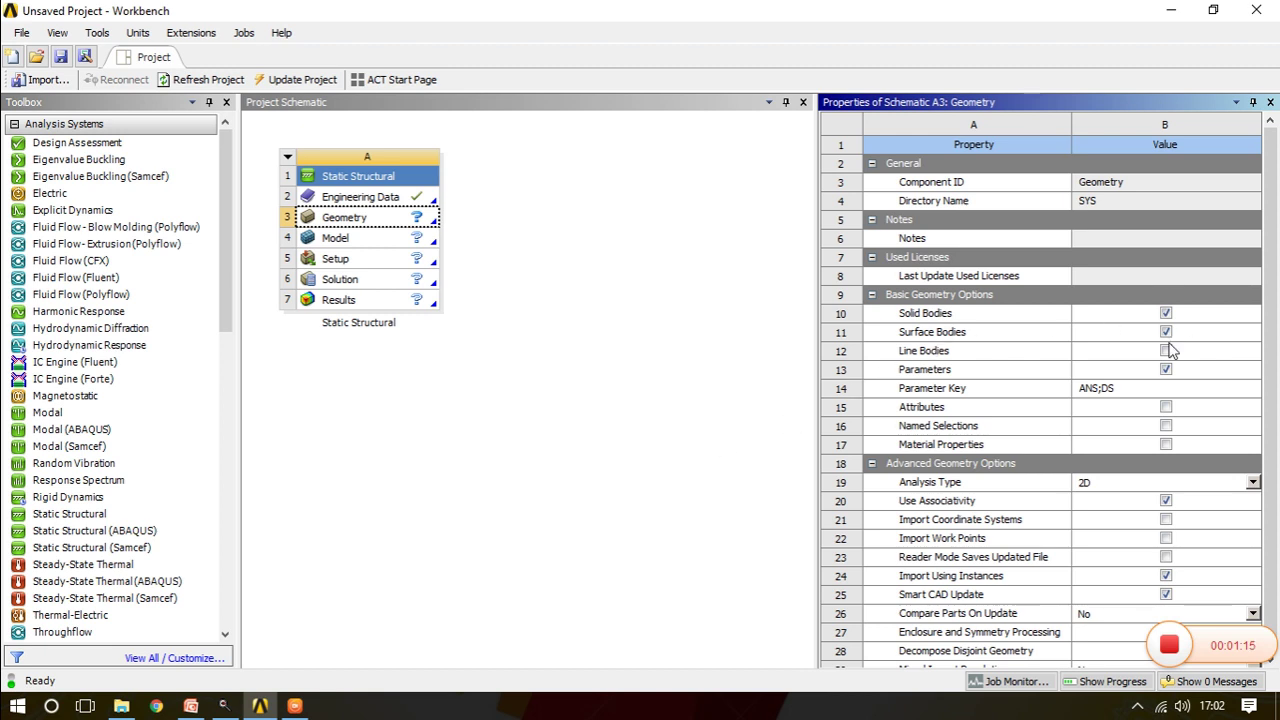
{"action": "left_click", "coordinate": [620, 392]}
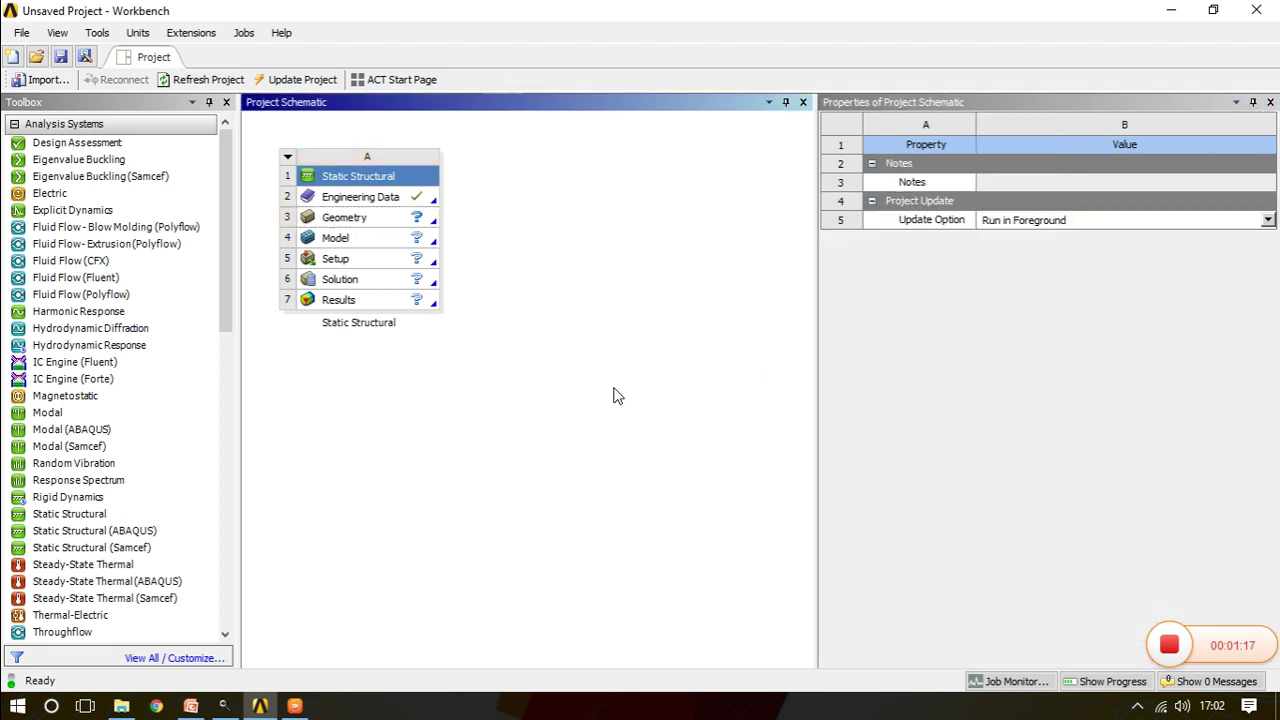
Open the system's geometry in DesignModeler and view the XYPlane face-on
{"action": "double_click", "coordinate": [368, 218]}
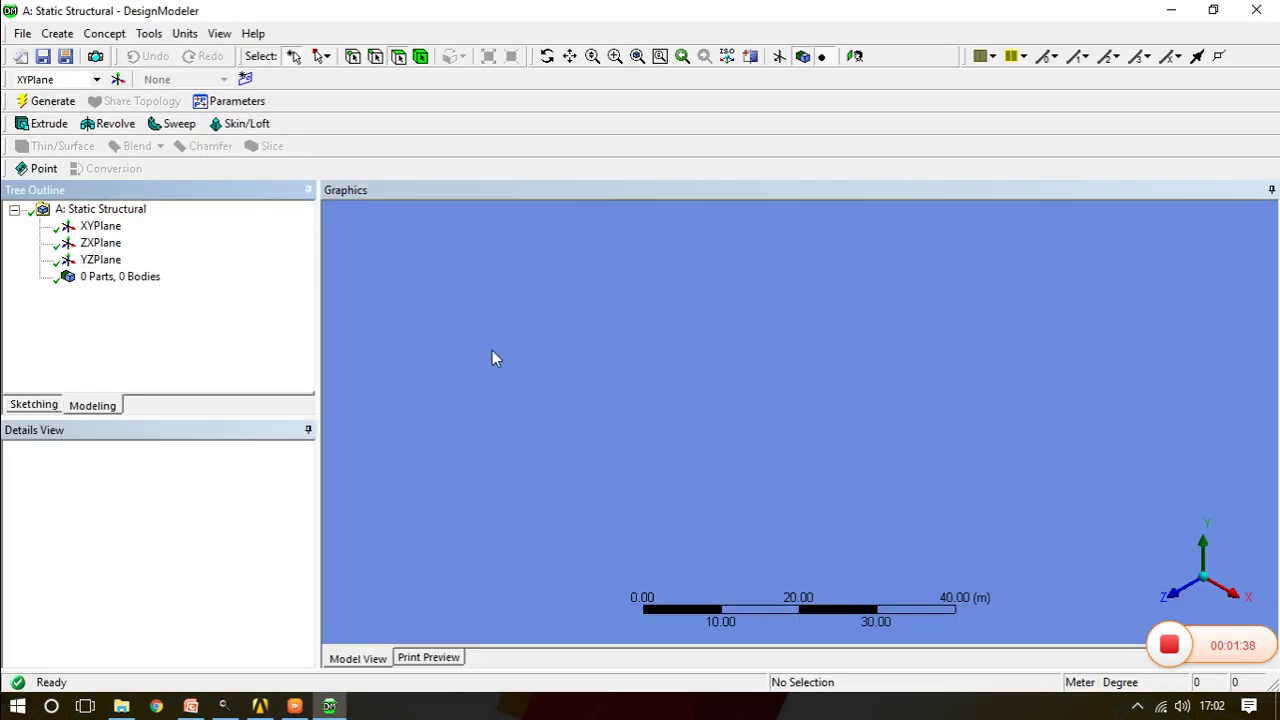
{"action": "left_click", "coordinate": [108, 230]}
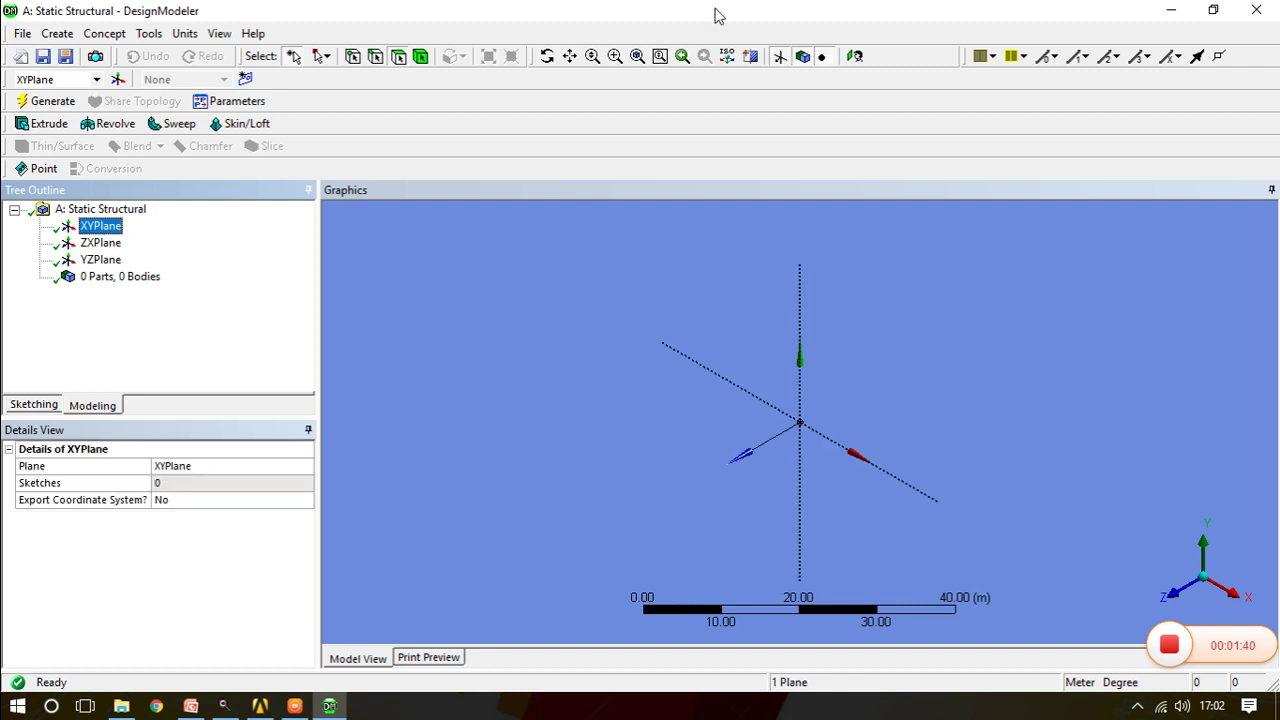
{"action": "left_click", "coordinate": [855, 56]}
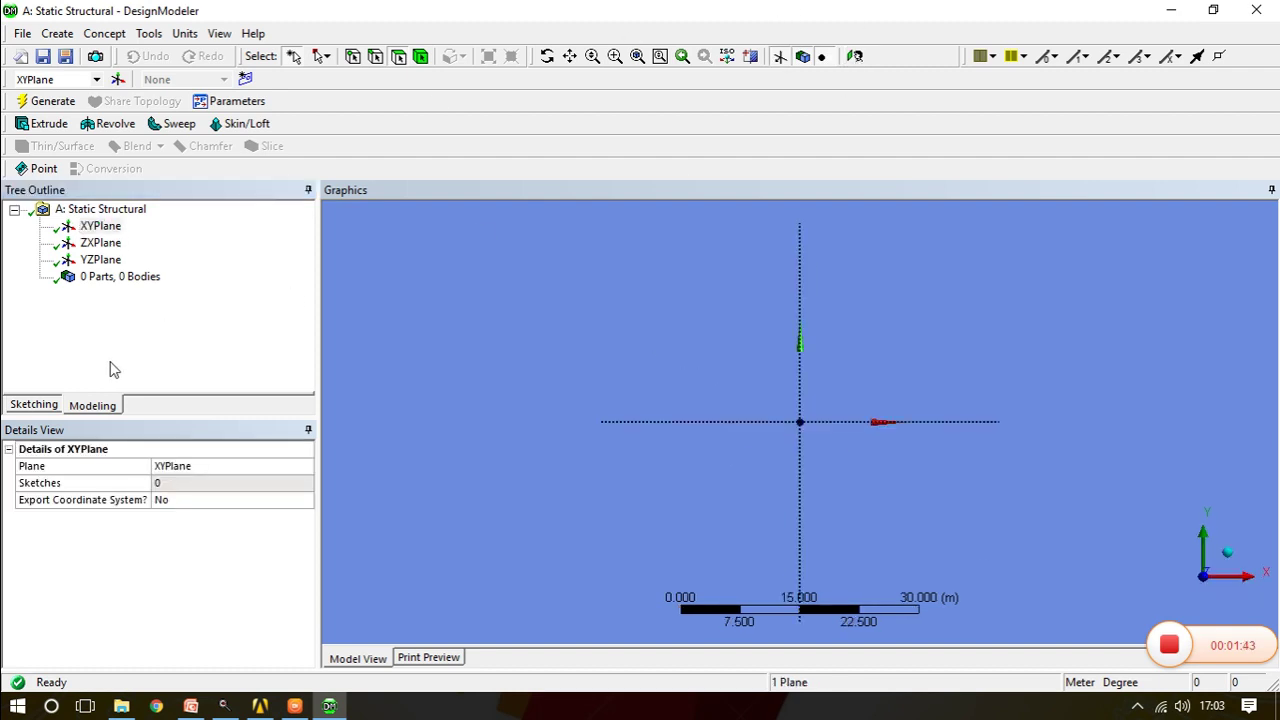
Set the length unit to millimetres and display the sketching grid in 2D on the XYPlane
{"action": "left_click", "coordinate": [185, 33]}
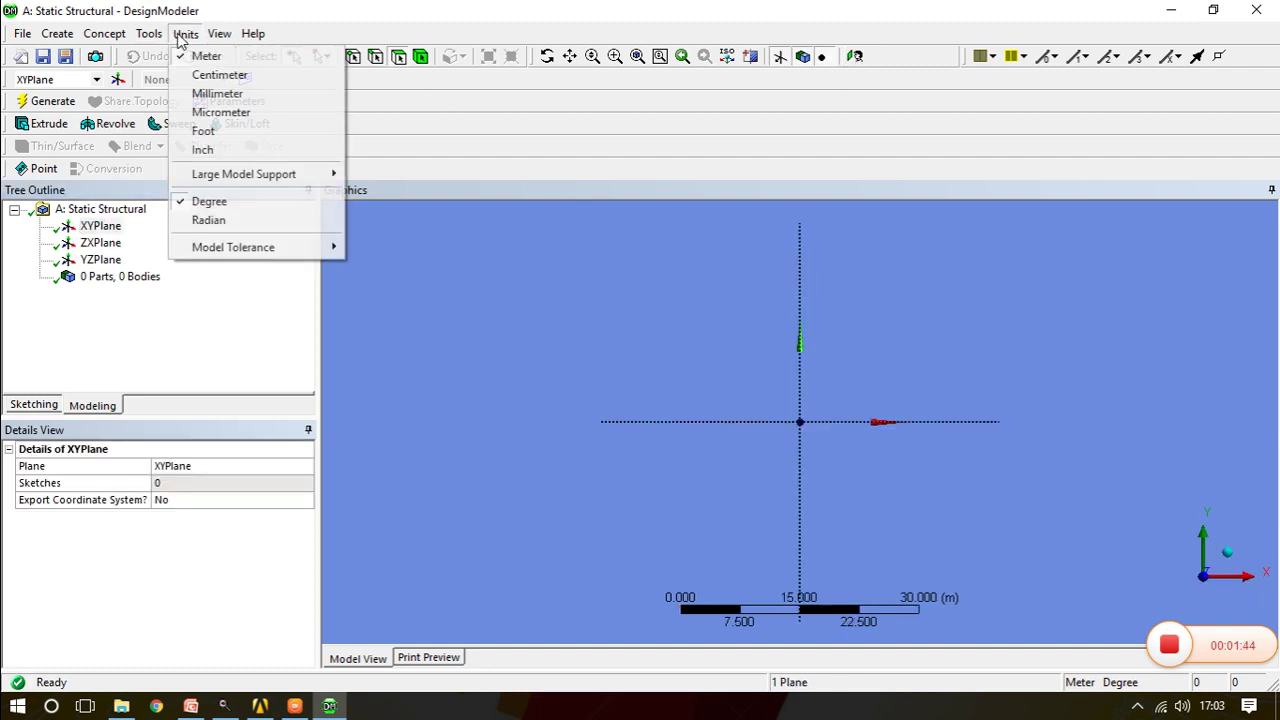
{"action": "left_click", "coordinate": [200, 96]}
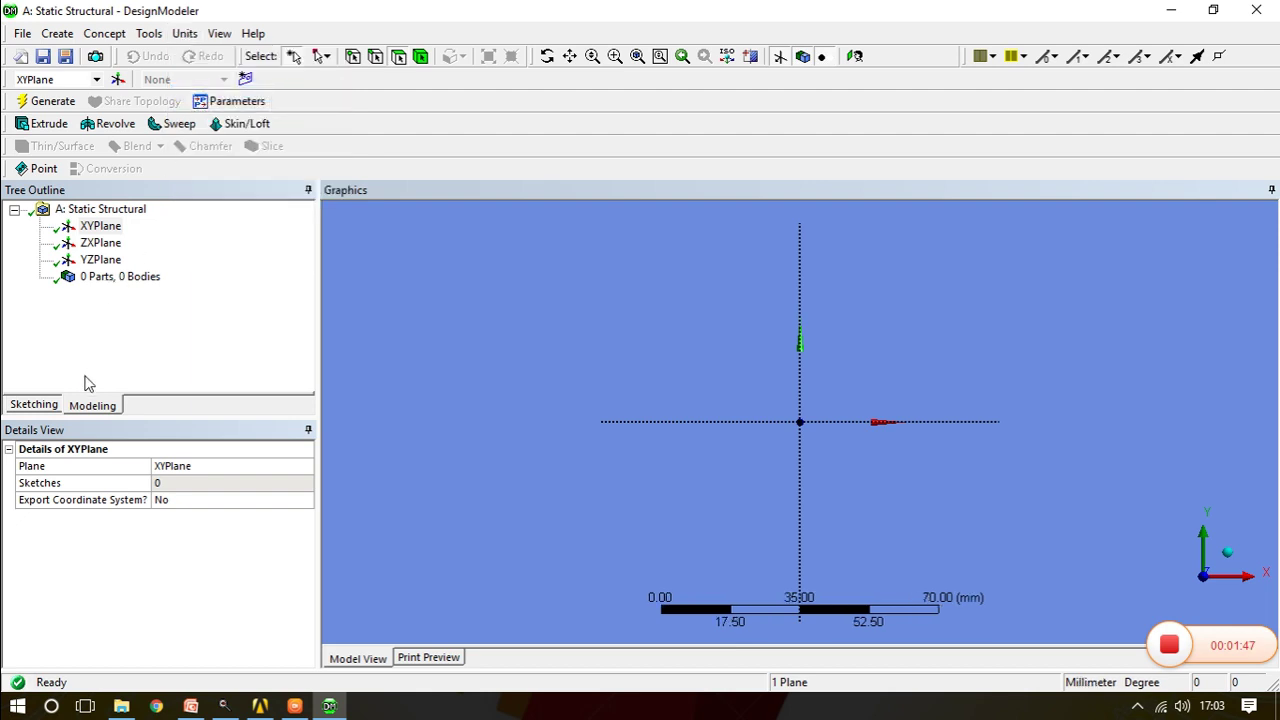
{"action": "left_click", "coordinate": [33, 408]}
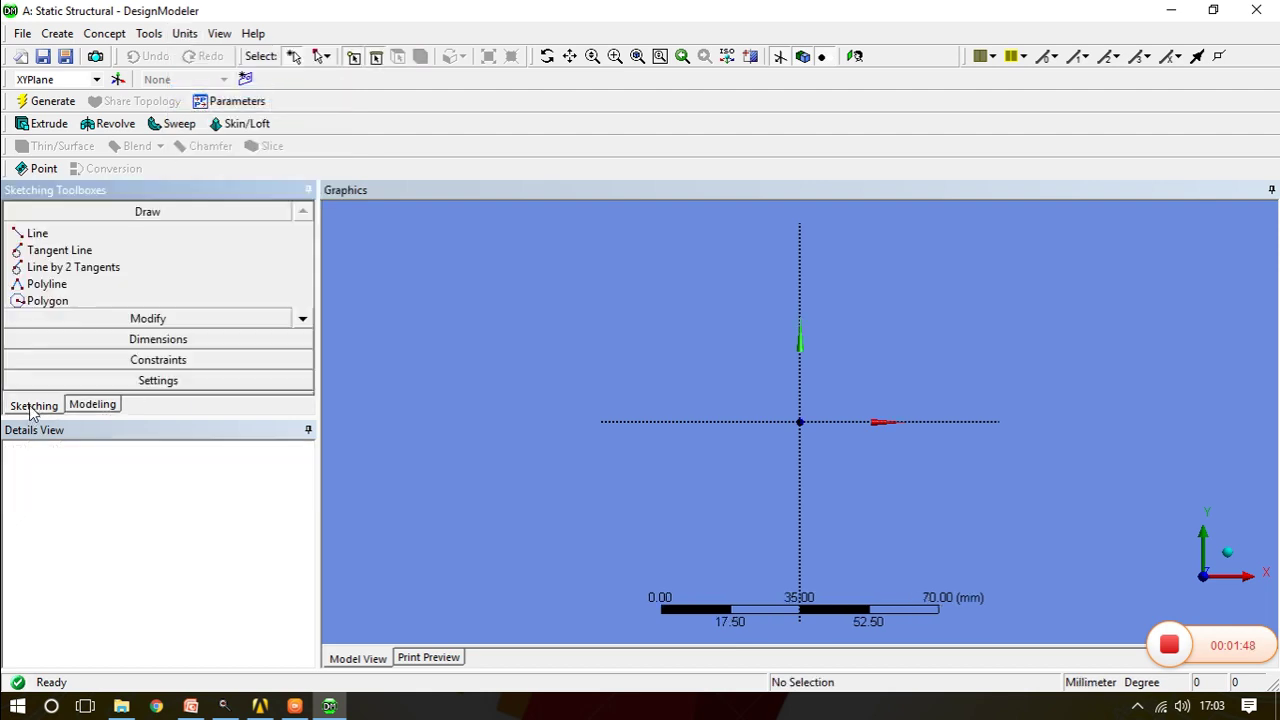
{"action": "left_click", "coordinate": [155, 383]}
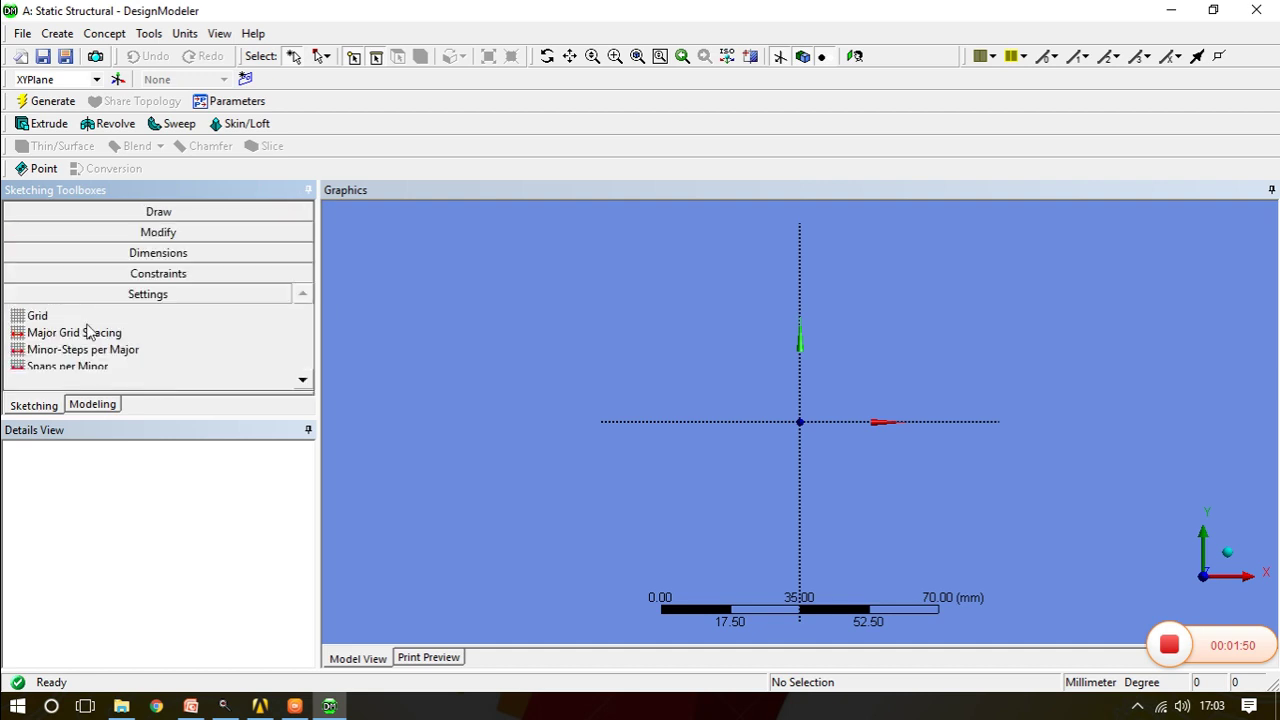
{"action": "left_click", "coordinate": [68, 321]}
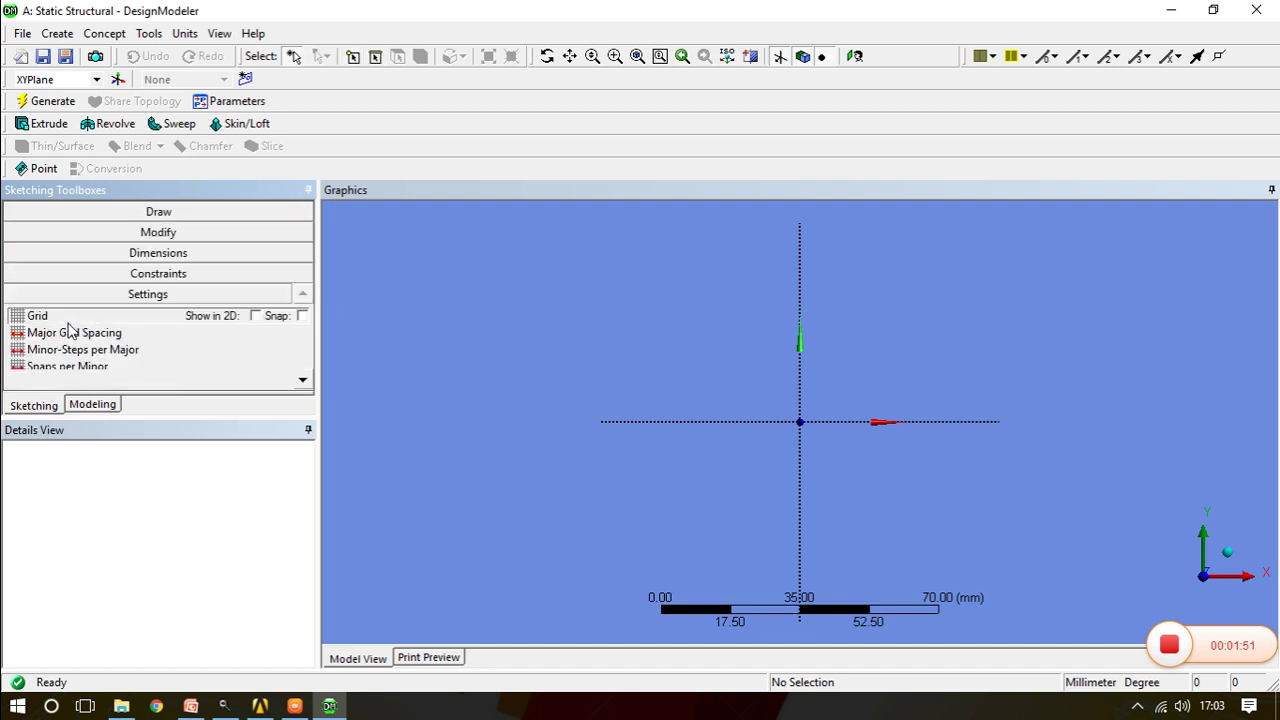
{"action": "left_click", "coordinate": [256, 316]}
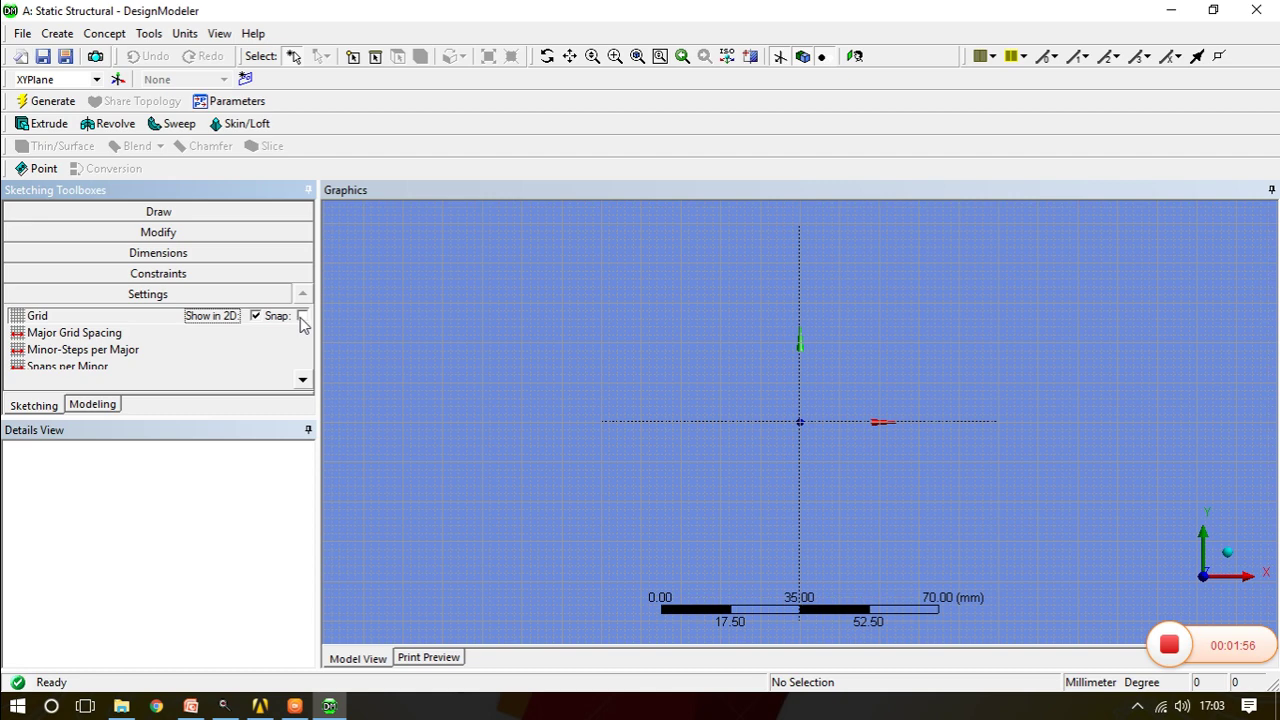
Set the major grid spacing to 50 mm with 1 minor step per major
{"action": "left_click", "coordinate": [70, 336]}
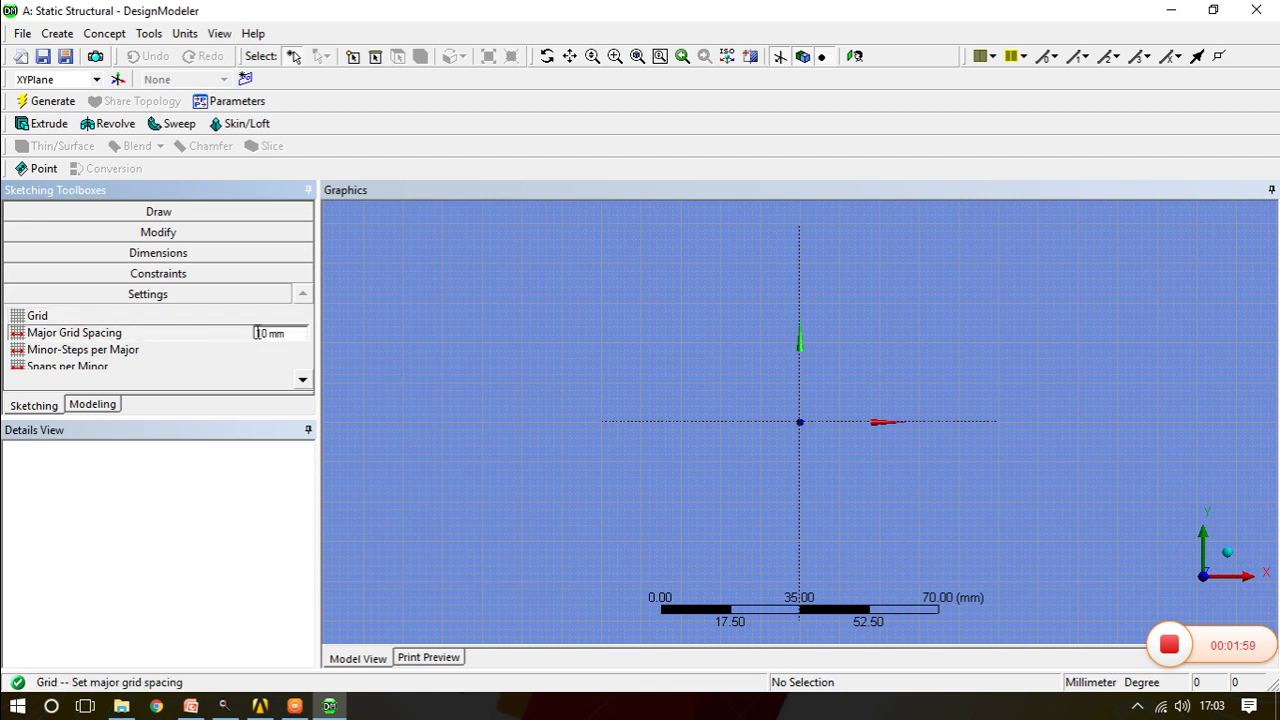
{"action": "left_click", "coordinate": [260, 332]}
{"action": "left_click", "coordinate": [155, 351]}
{"action": "left_click", "coordinate": [255, 349]}
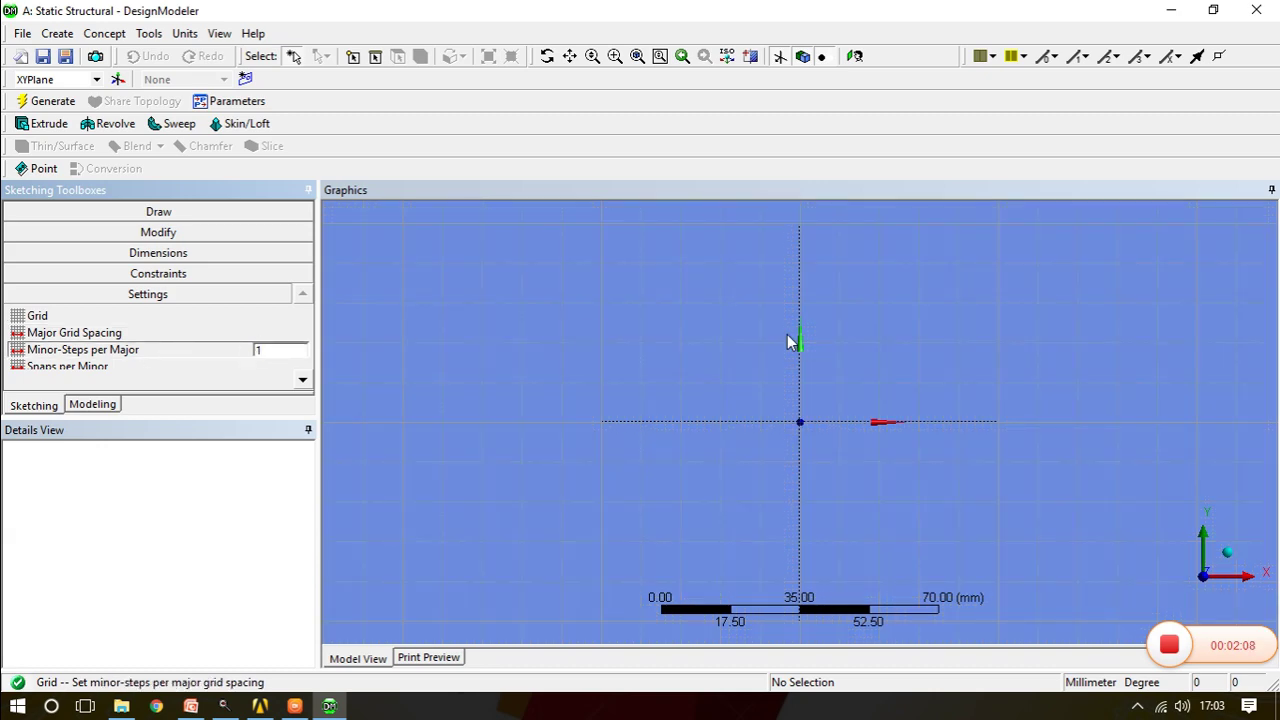
From the origin, sketch a vertical line about 632 mm long and a horizontal line about 1019 mm long on the XYPlane
{"action": "scroll", "coordinate": [749, 395], "scroll_direction": "down", "scroll_amount": 5}
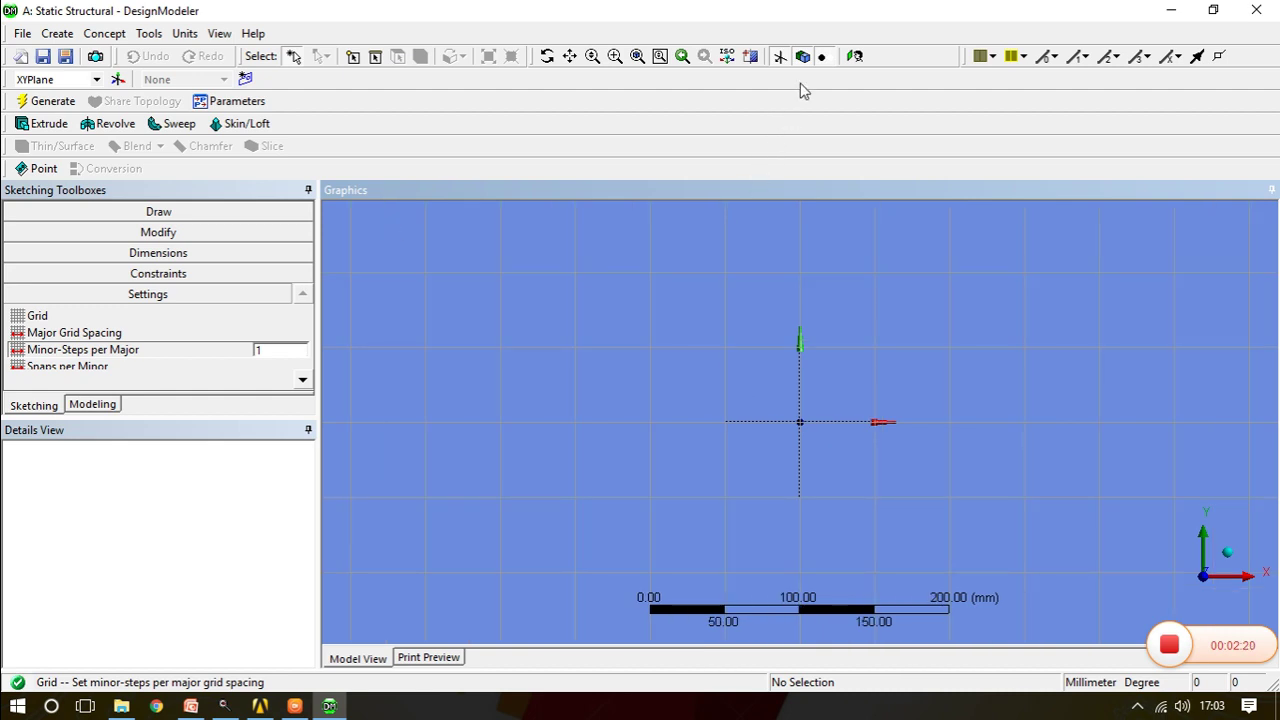
{"action": "left_click", "coordinate": [570, 58]}
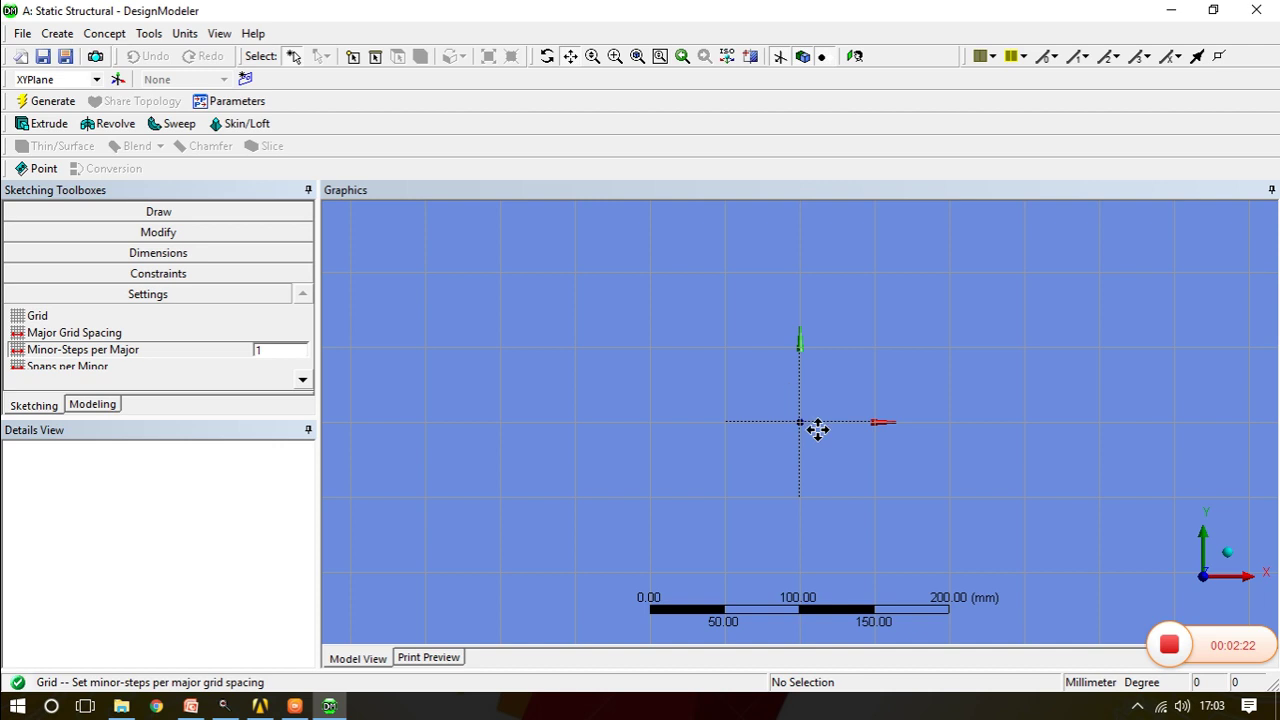
{"action": "mouse_move", "coordinate": [815, 429]}
{"action": "left_mouse_down"}
{"action": "mouse_move", "coordinate": [710, 482]}
{"action": "mouse_move", "coordinate": [409, 556]}
{"action": "left_mouse_up"}
{"action": "scroll", "coordinate": [399, 523], "scroll_direction": "down", "scroll_amount": 3}
{"action": "scroll", "coordinate": [399, 523], "scroll_direction": "down", "scroll_amount": 3}
{"action": "left_click_drag", "start_coordinate": [700, 463], "coordinate": [425, 586]}
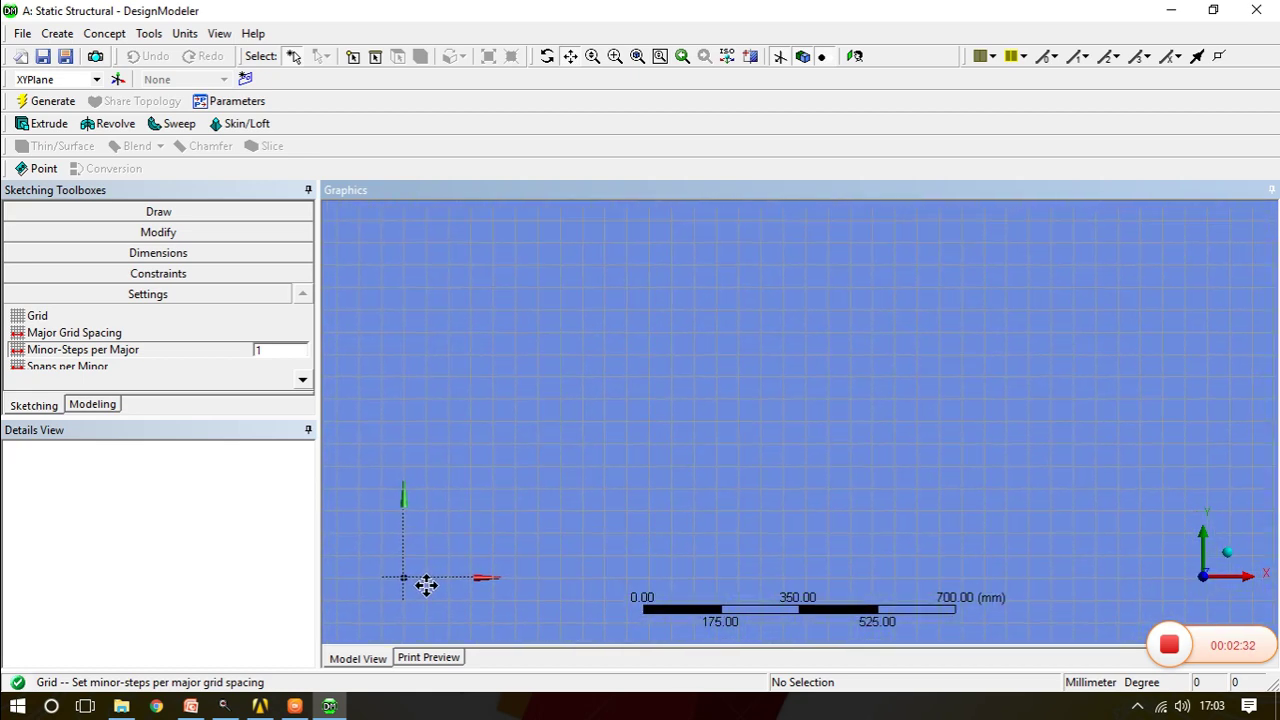
{"action": "left_click", "coordinate": [151, 213]}
{"action": "left_click", "coordinate": [71, 238]}
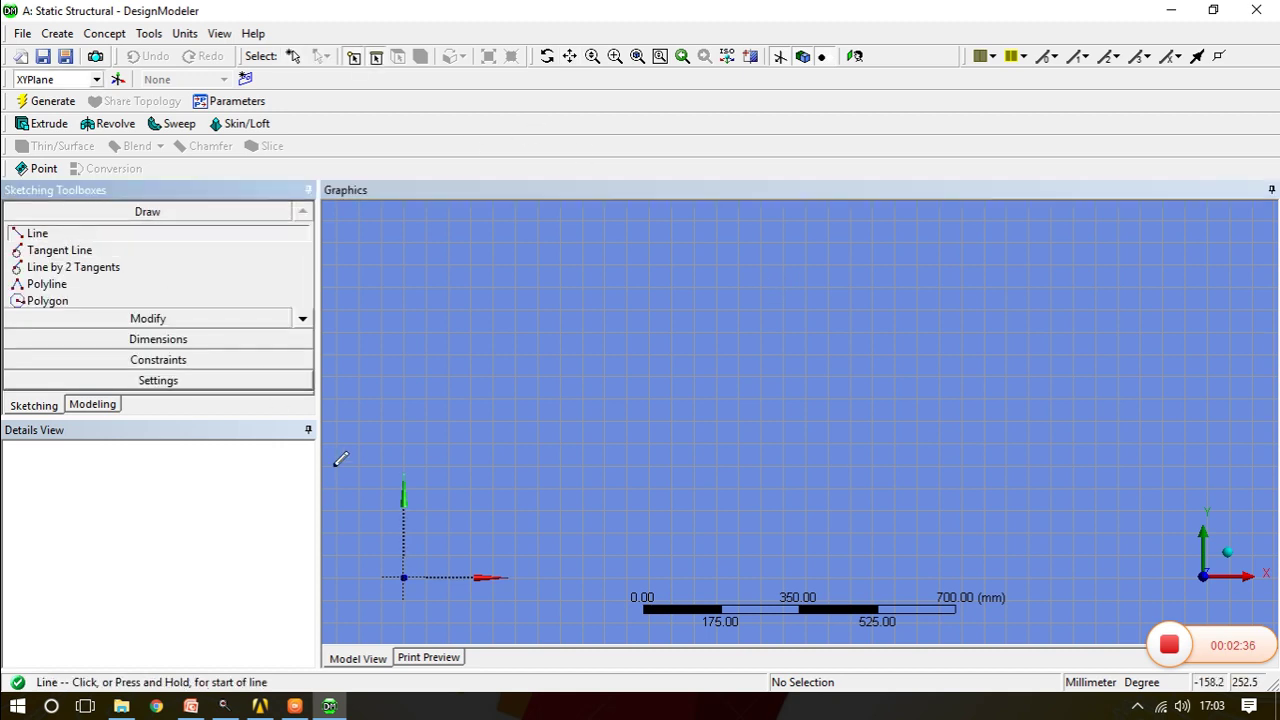
{"action": "left_click", "coordinate": [403, 577]}
{"action": "left_click", "coordinate": [404, 236]}
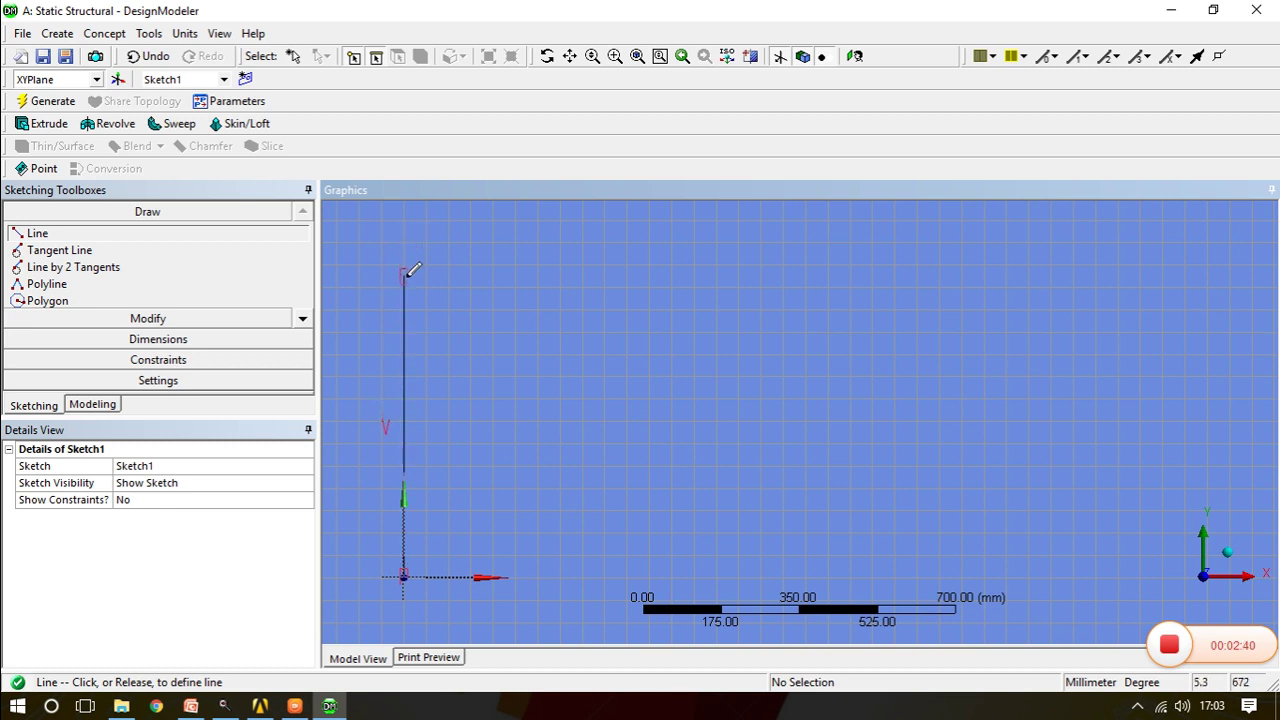
{"action": "left_click", "coordinate": [406, 285]}
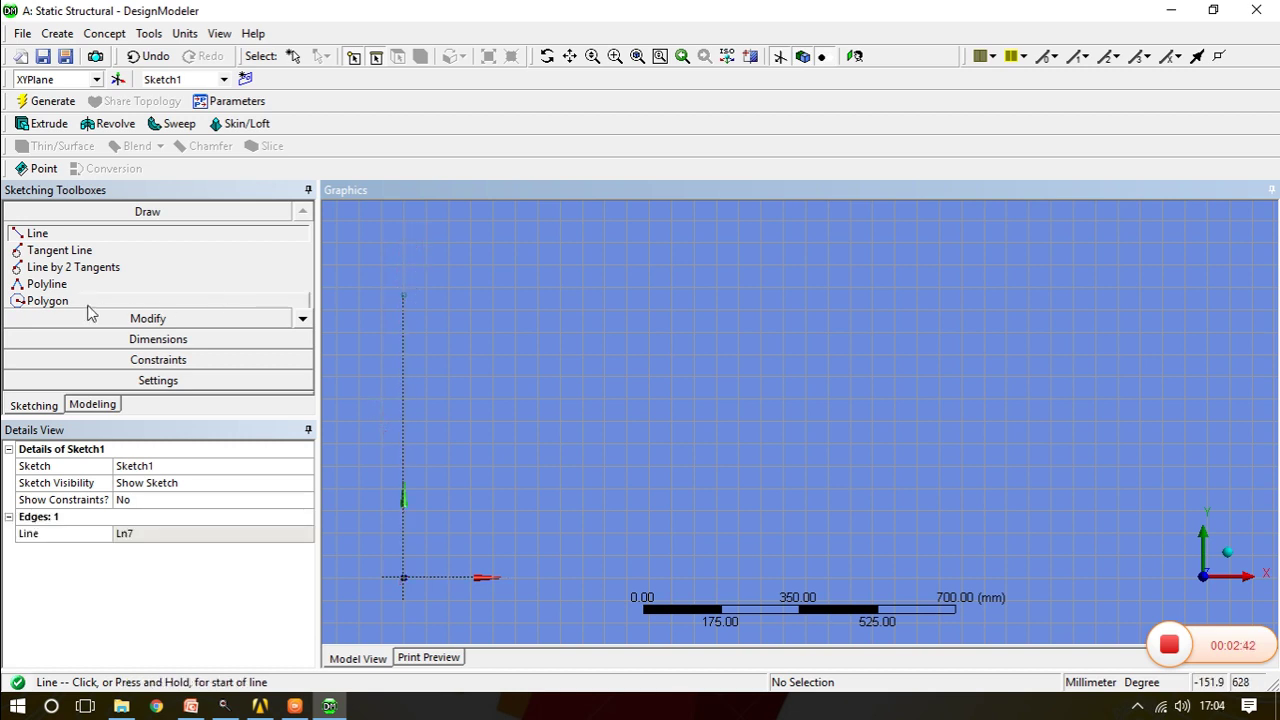
{"action": "left_click", "coordinate": [404, 576]}
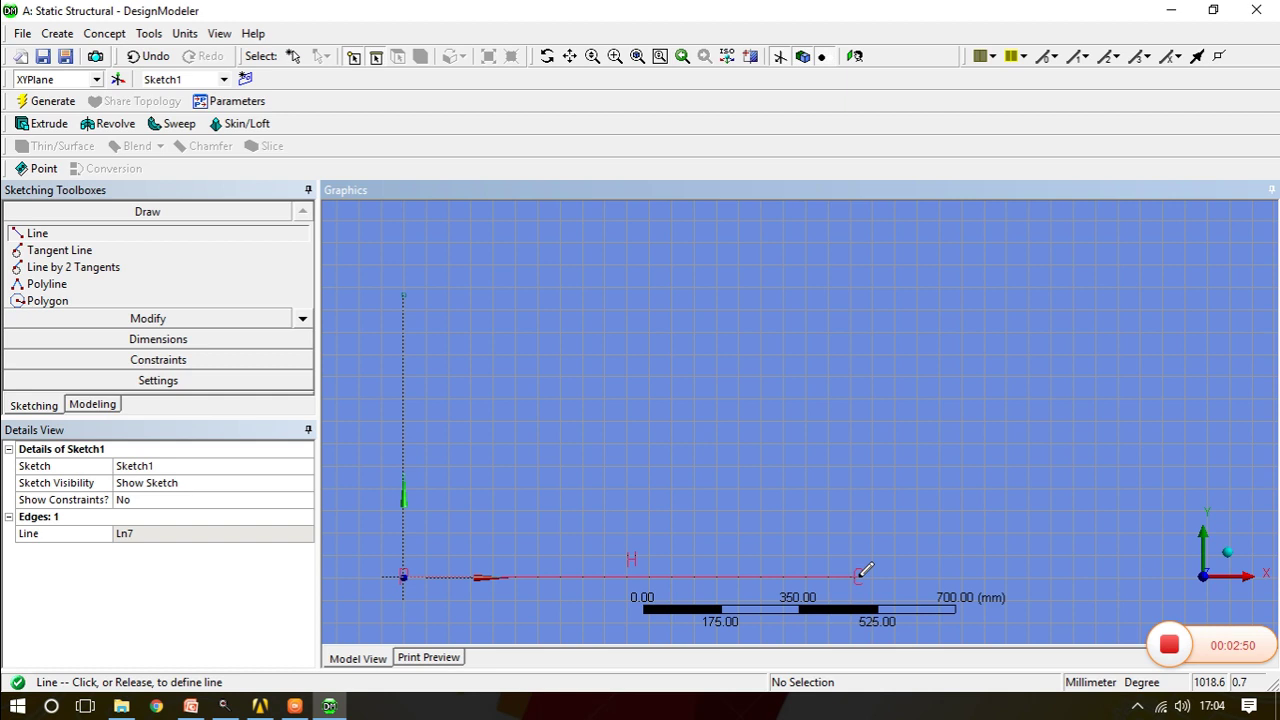
{"action": "left_click", "coordinate": [857, 577]}
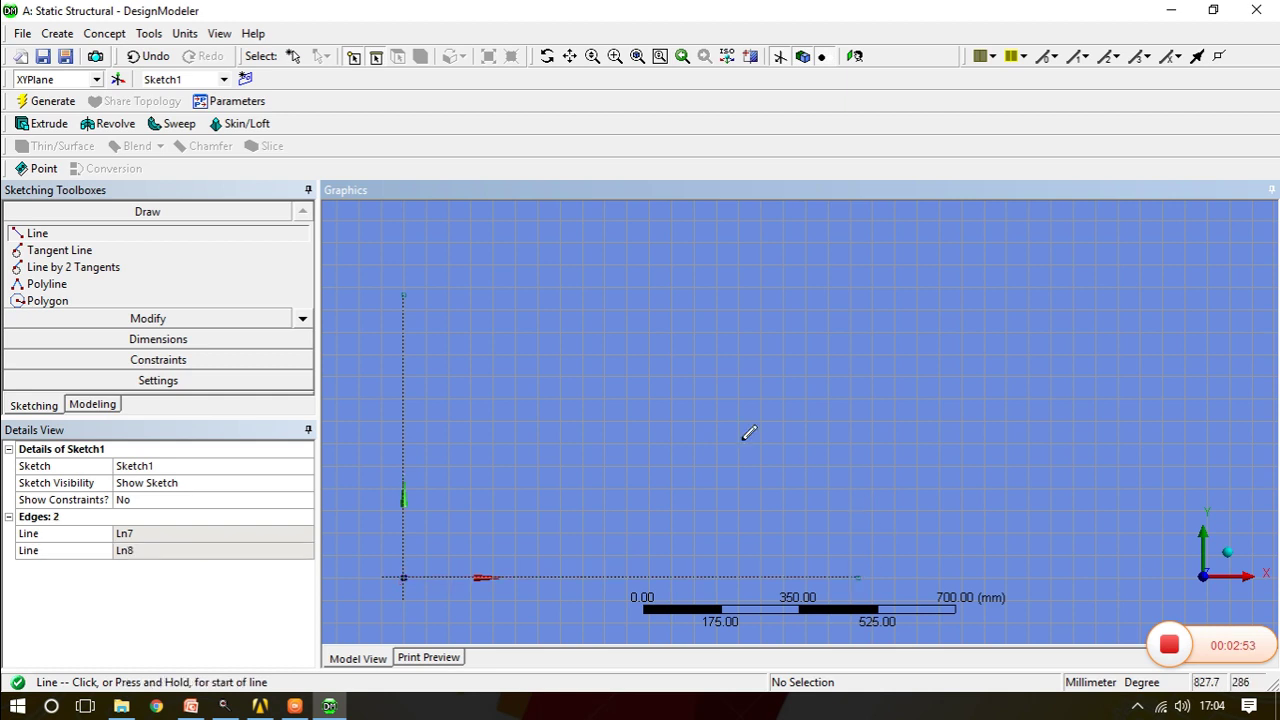
Dimension the vertical line's length and set it to 660 mm
{"action": "left_click", "coordinate": [164, 340]}
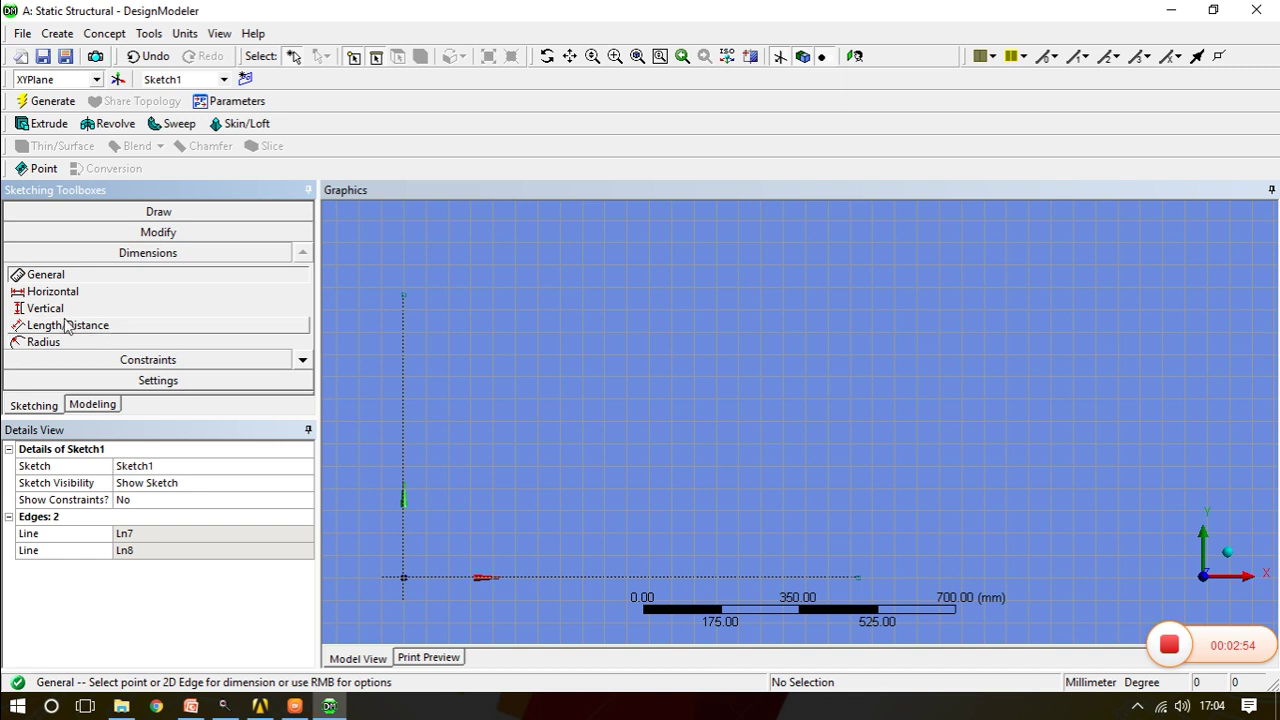
{"action": "left_click", "coordinate": [403, 395]}
{"action": "left_click", "coordinate": [387, 388]}
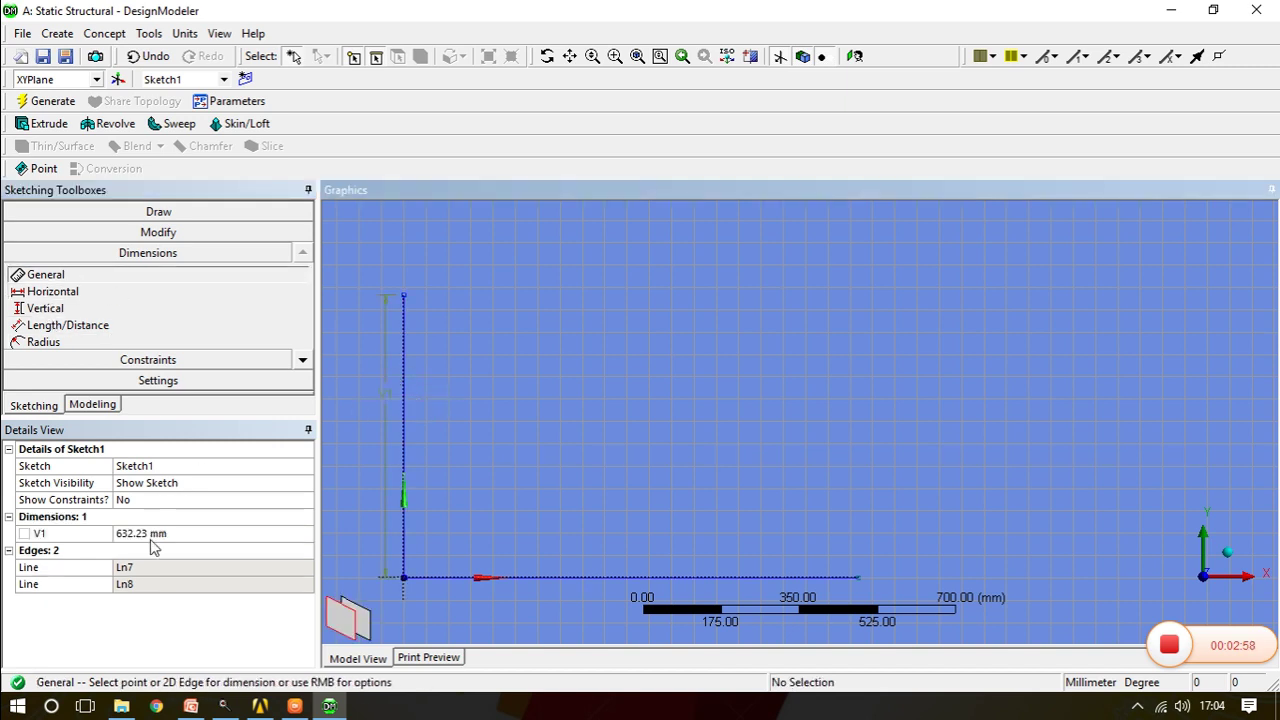
{"action": "left_click", "coordinate": [152, 534]}
{"action": "type", "text": "6"}
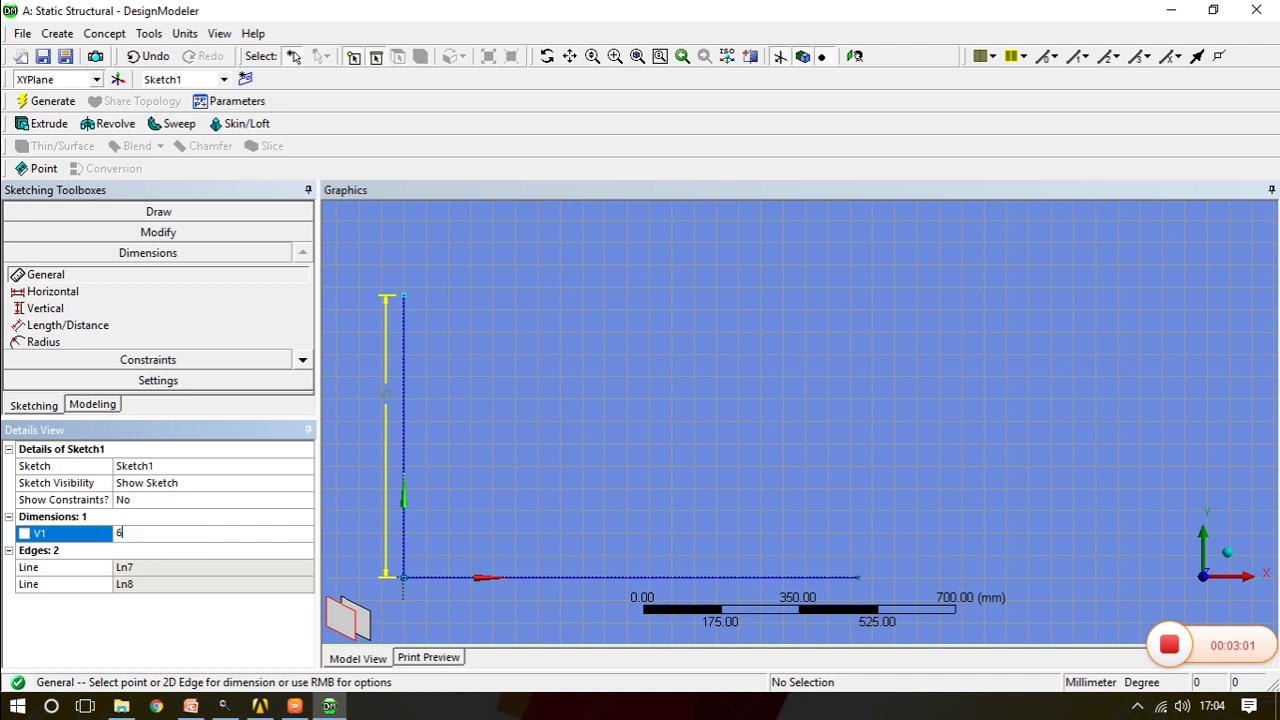
{"action": "type", "text": "60"}
{"action": "key", "text": "Return"}
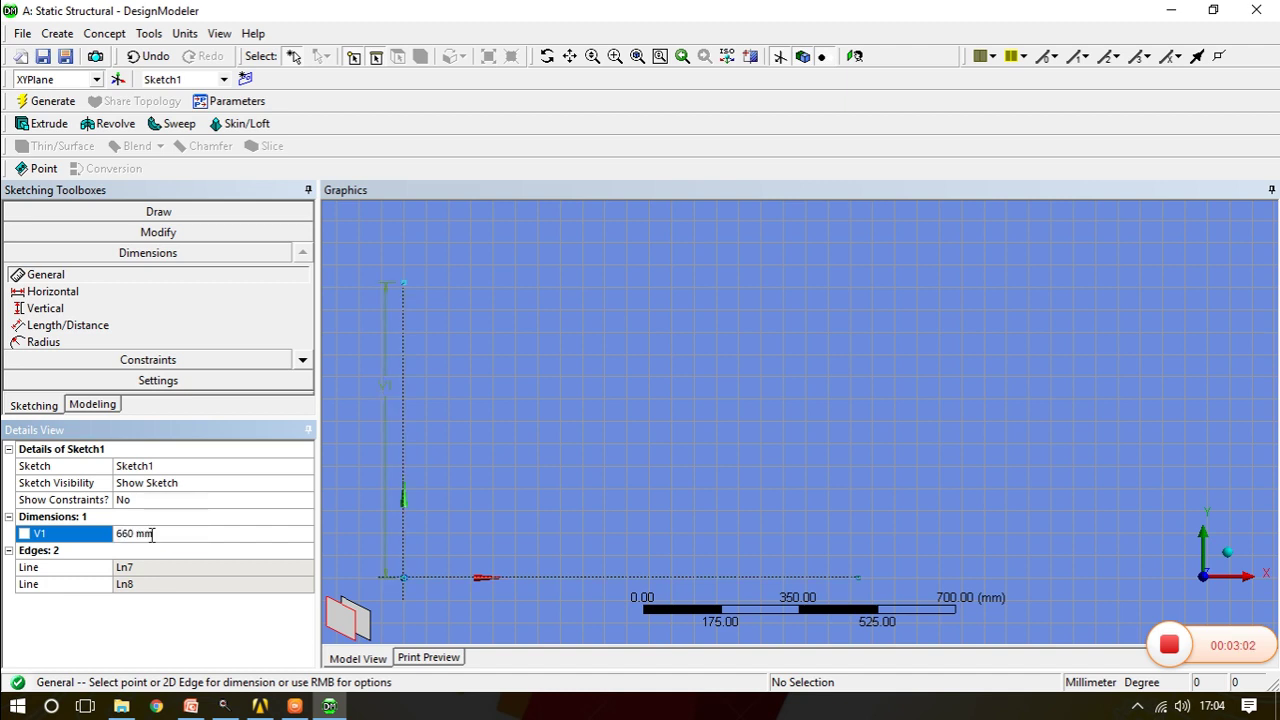
Dimension the horizontal line's length and set it to 1000 mm
{"action": "left_click", "coordinate": [623, 577]}
{"action": "left_click", "coordinate": [629, 545]}
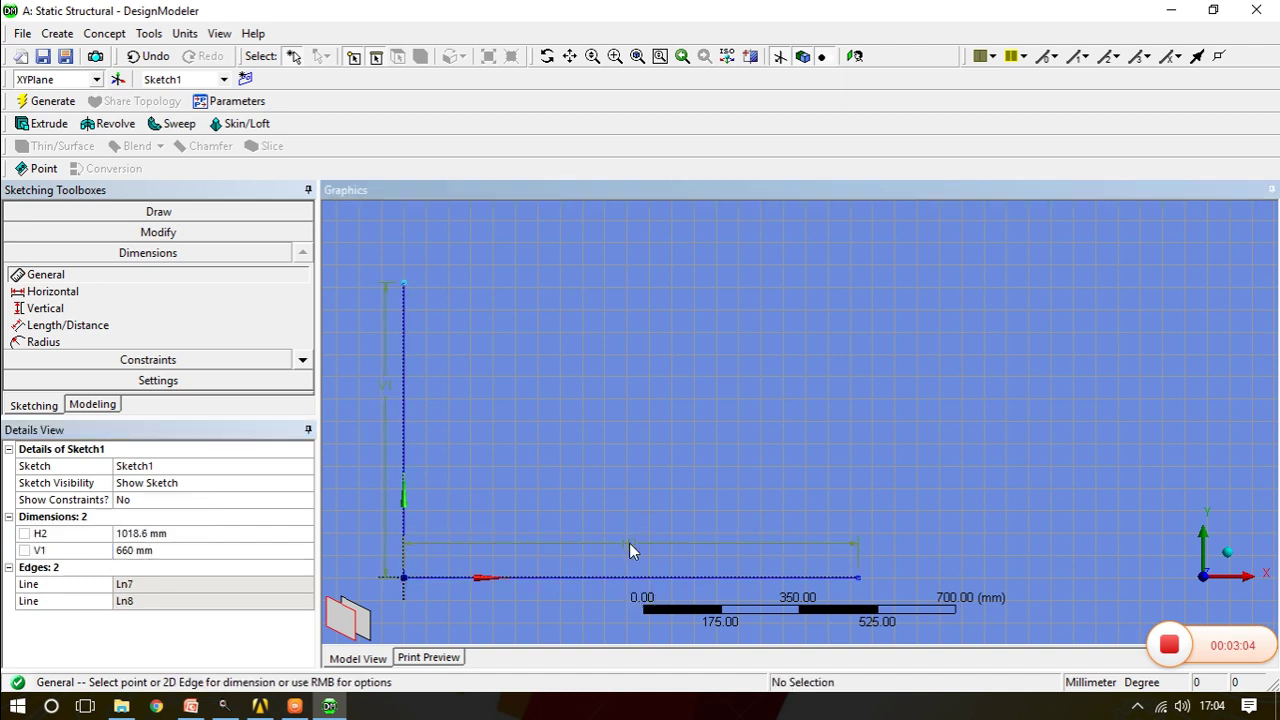
{"action": "left_click", "coordinate": [137, 533]}
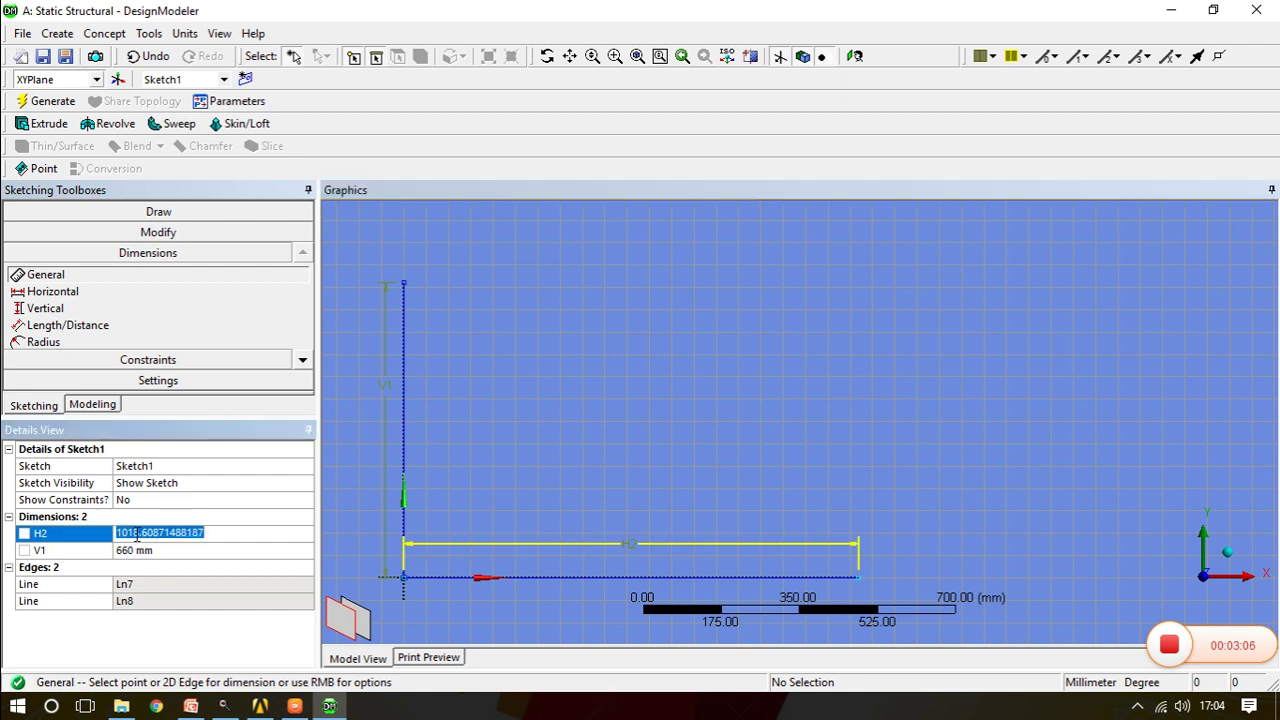
{"action": "type", "text": "1000"}
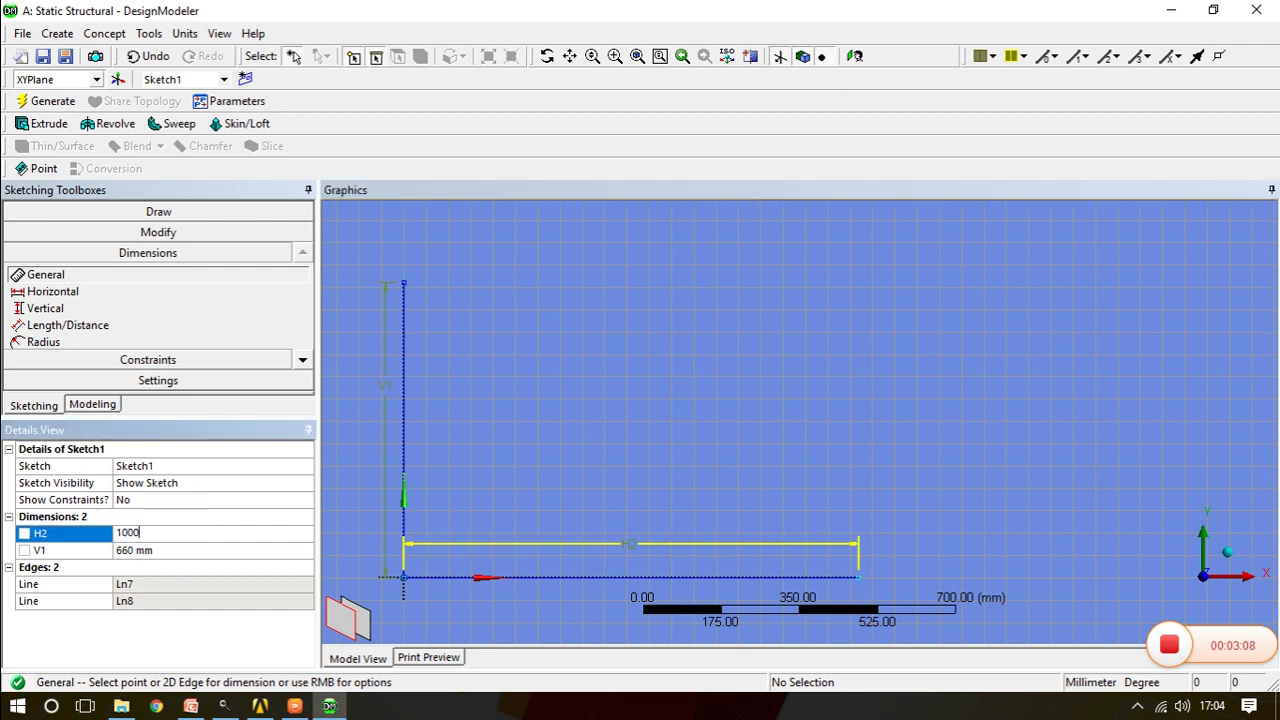
{"action": "key", "text": "Return"}
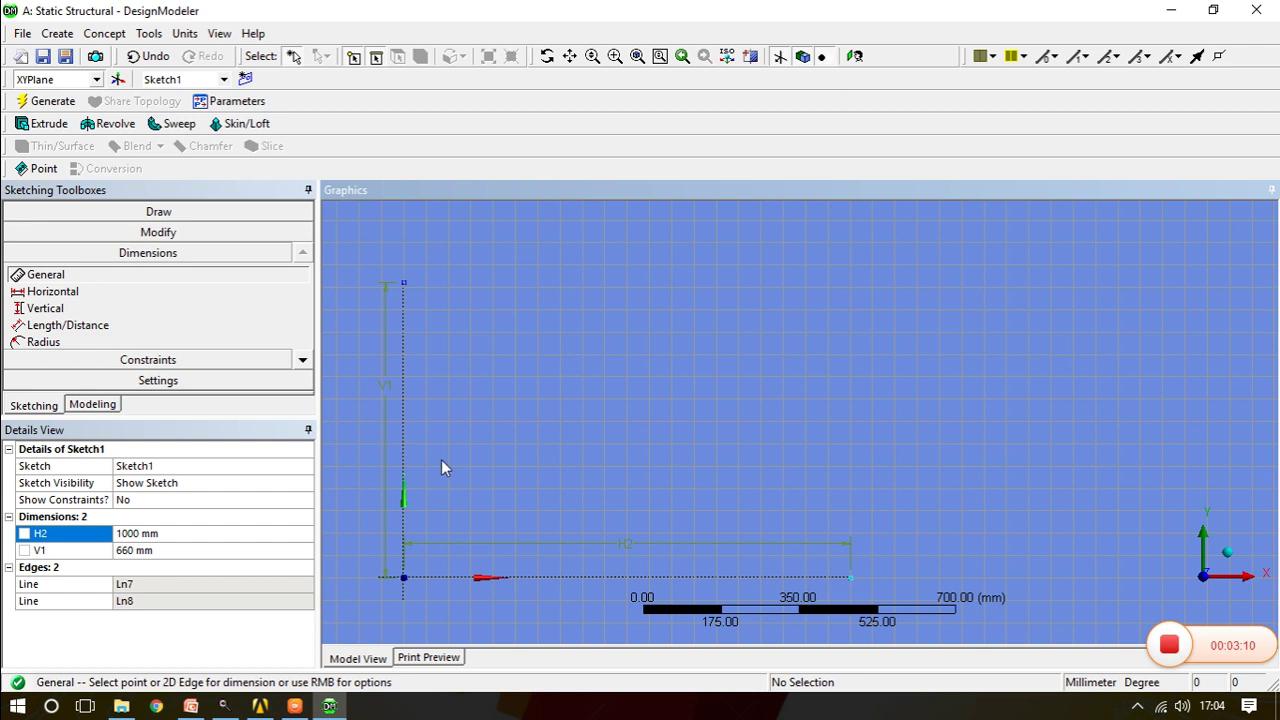
Start a polyline at the vertical line's upper end, running about 700 mm right, 69 mm up, 60 mm right and about 150 mm down
{"action": "left_click", "coordinate": [569, 56]}
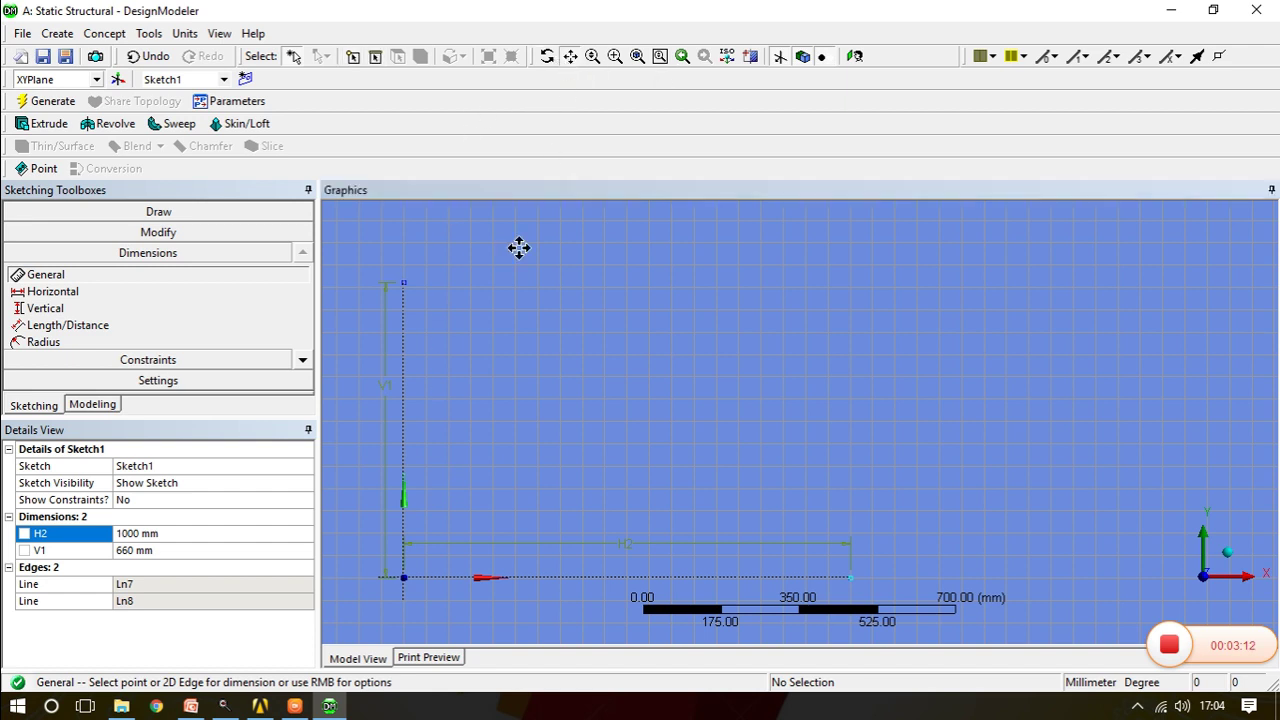
{"action": "left_click_drag", "start_coordinate": [397, 467], "coordinate": [474, 429]}
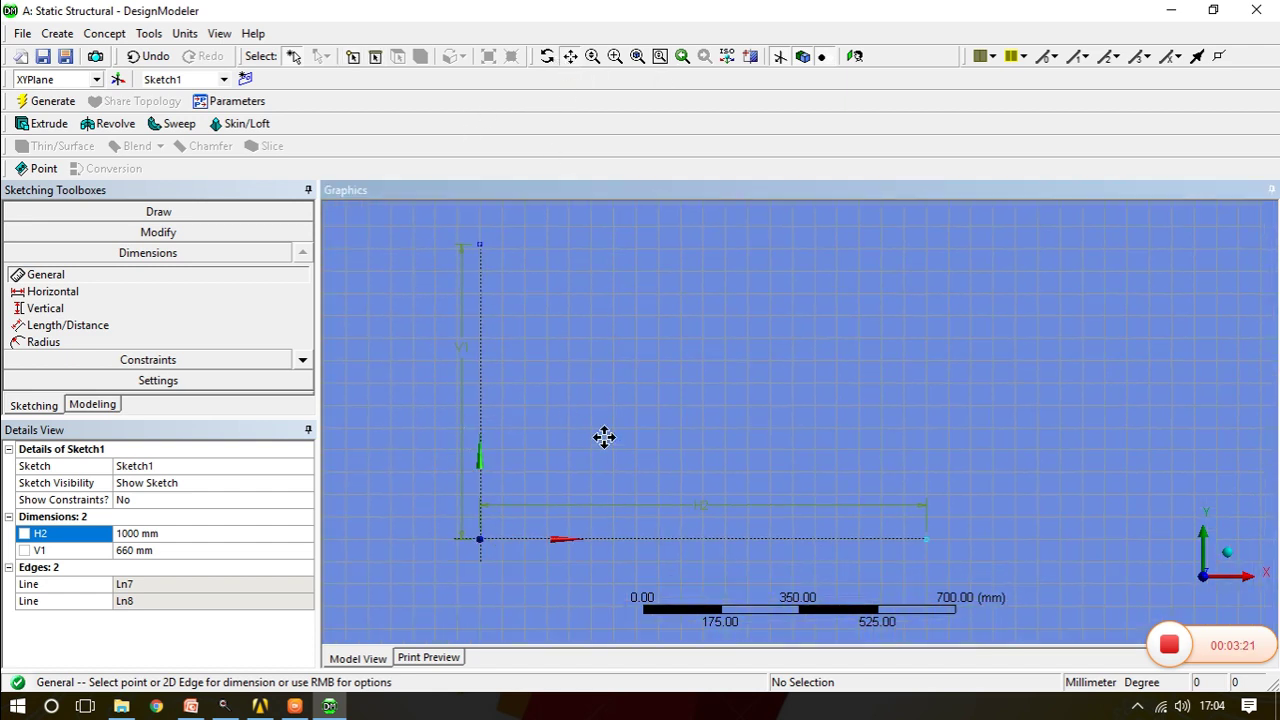
{"action": "left_click", "coordinate": [148, 212]}
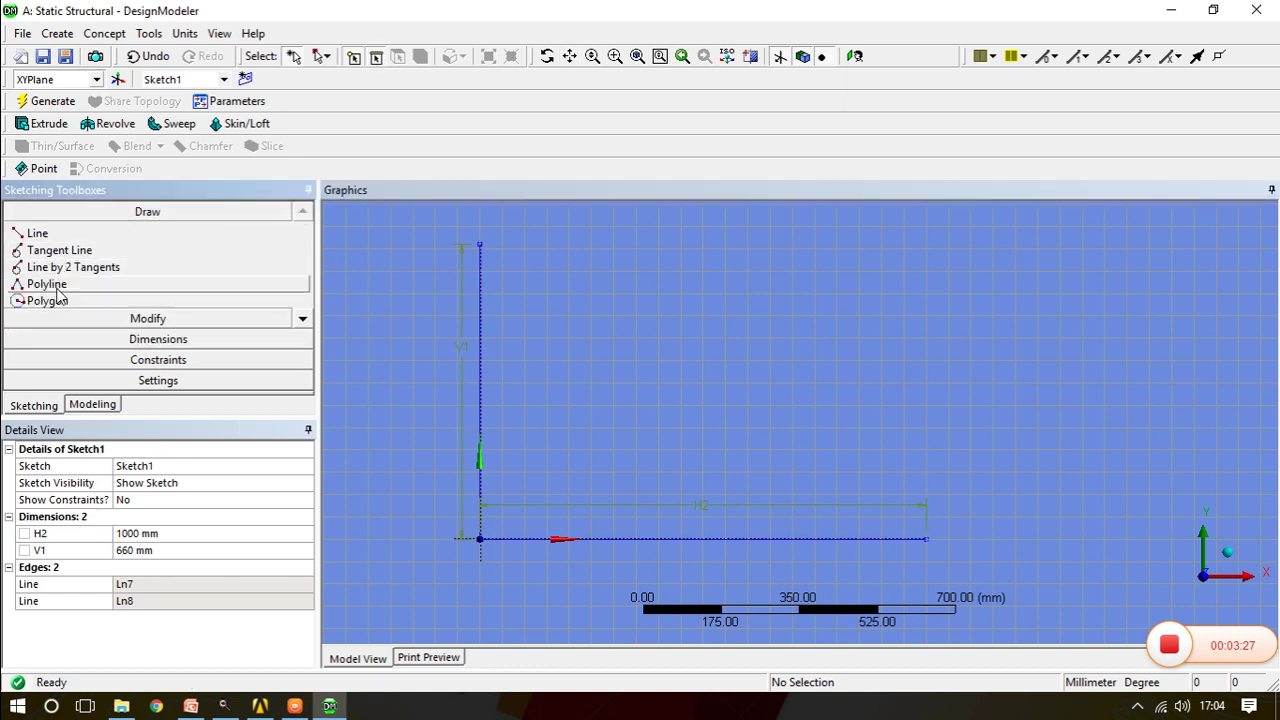
{"action": "left_click", "coordinate": [58, 286]}
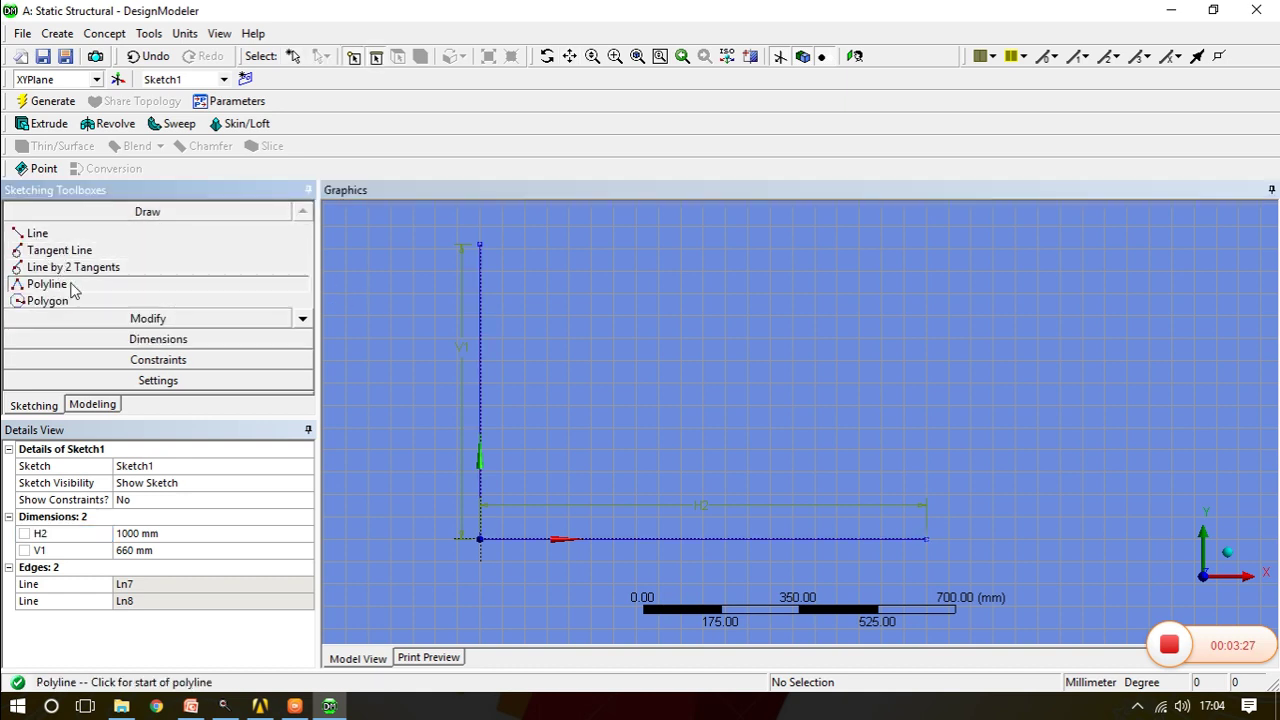
{"action": "left_click", "coordinate": [481, 241]}
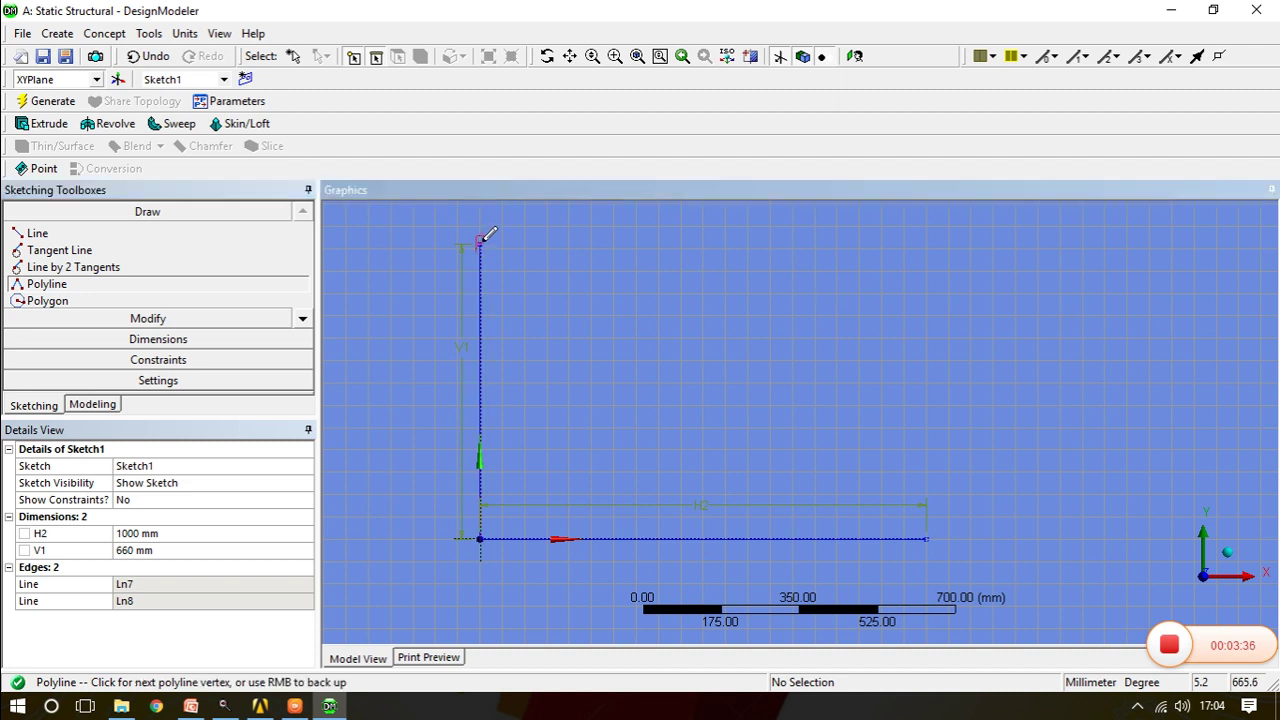
{"action": "left_click", "coordinate": [796, 240]}
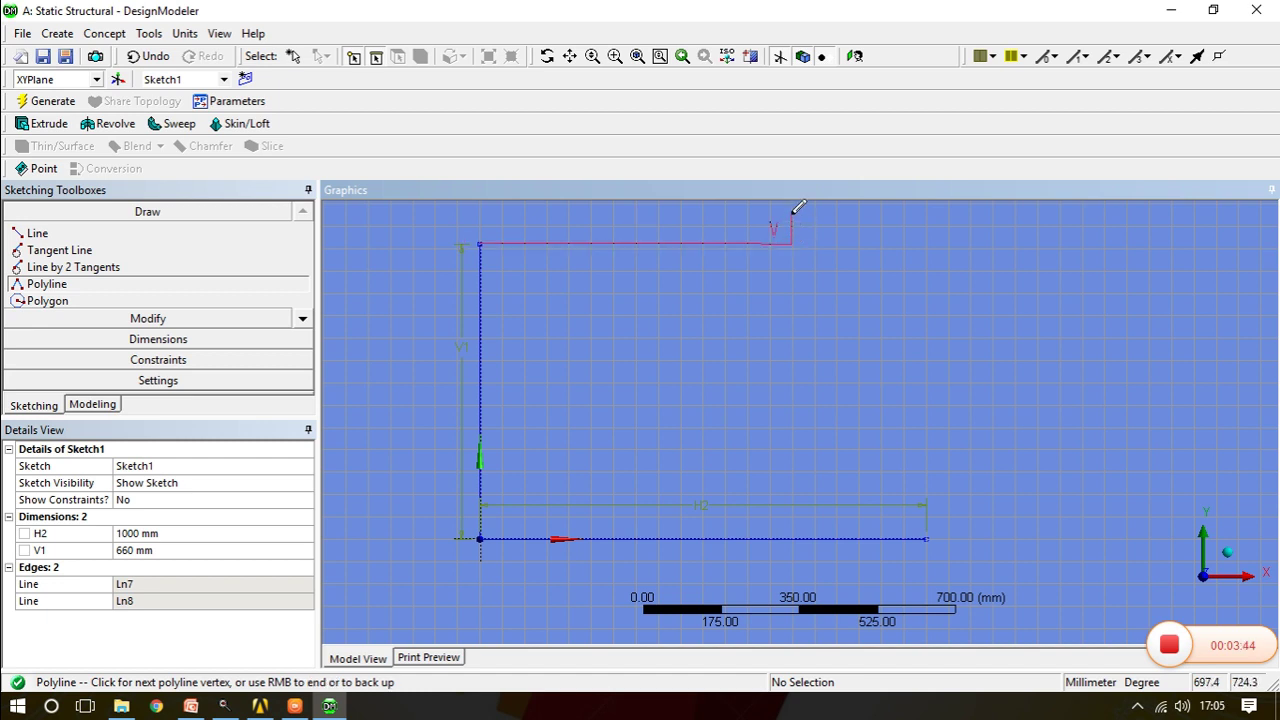
{"action": "left_click", "coordinate": [795, 212]}
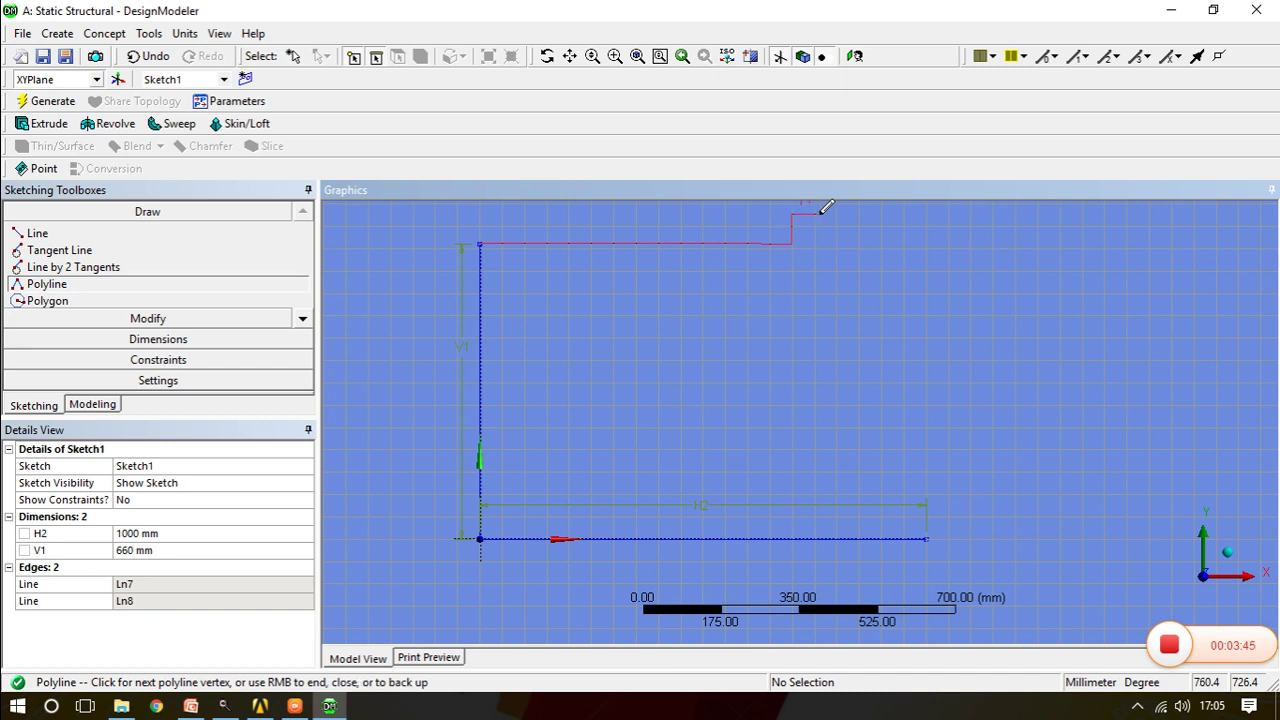
{"action": "left_click", "coordinate": [819, 213]}
{"action": "left_click", "coordinate": [820, 280]}
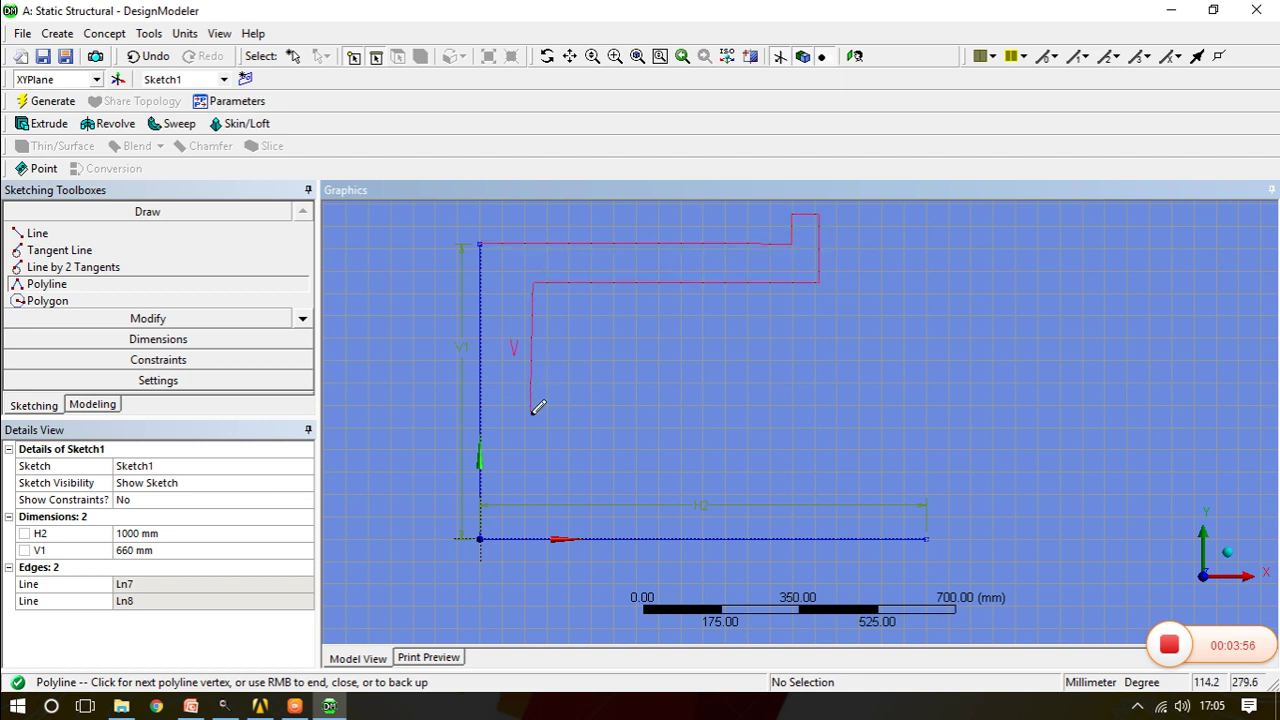
Continue the polyline around the inner C-shaped outline and over the short lower upstand to the base line's free end, finishing with an open end
{"action": "key", "text": "Escape"}
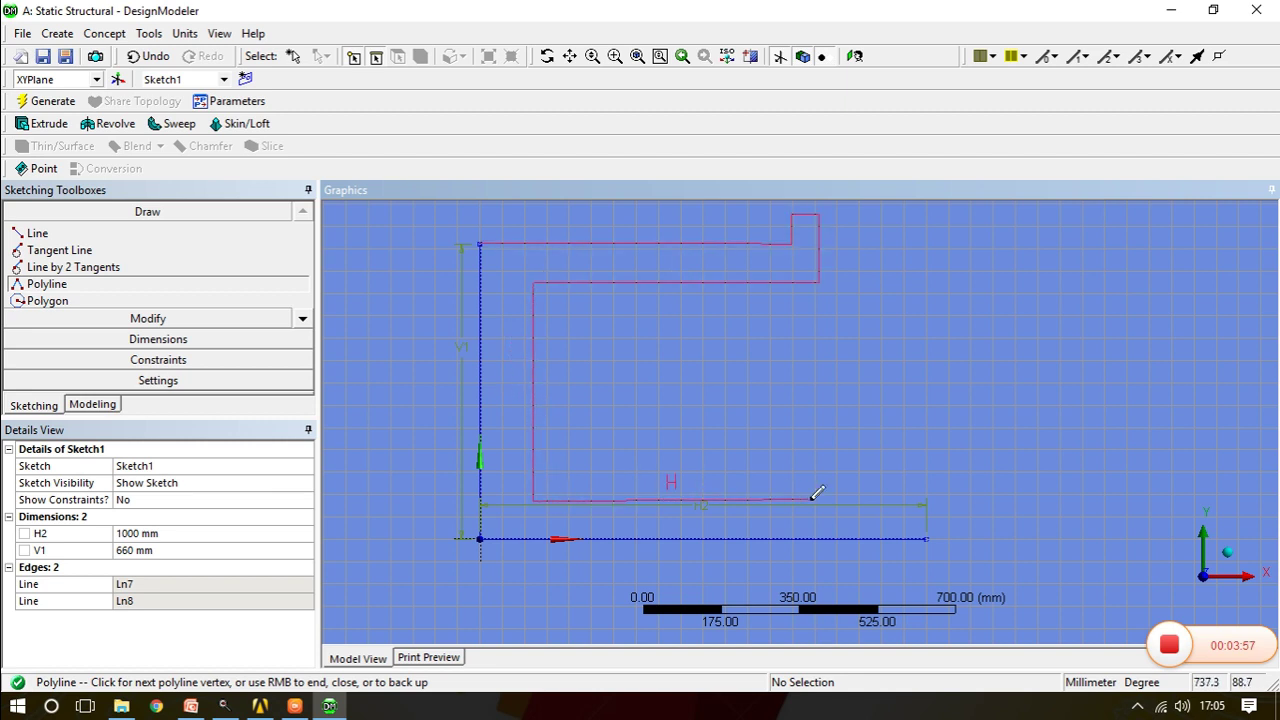
{"action": "left_click", "coordinate": [880, 500]}
{"action": "left_click", "coordinate": [880, 433]}
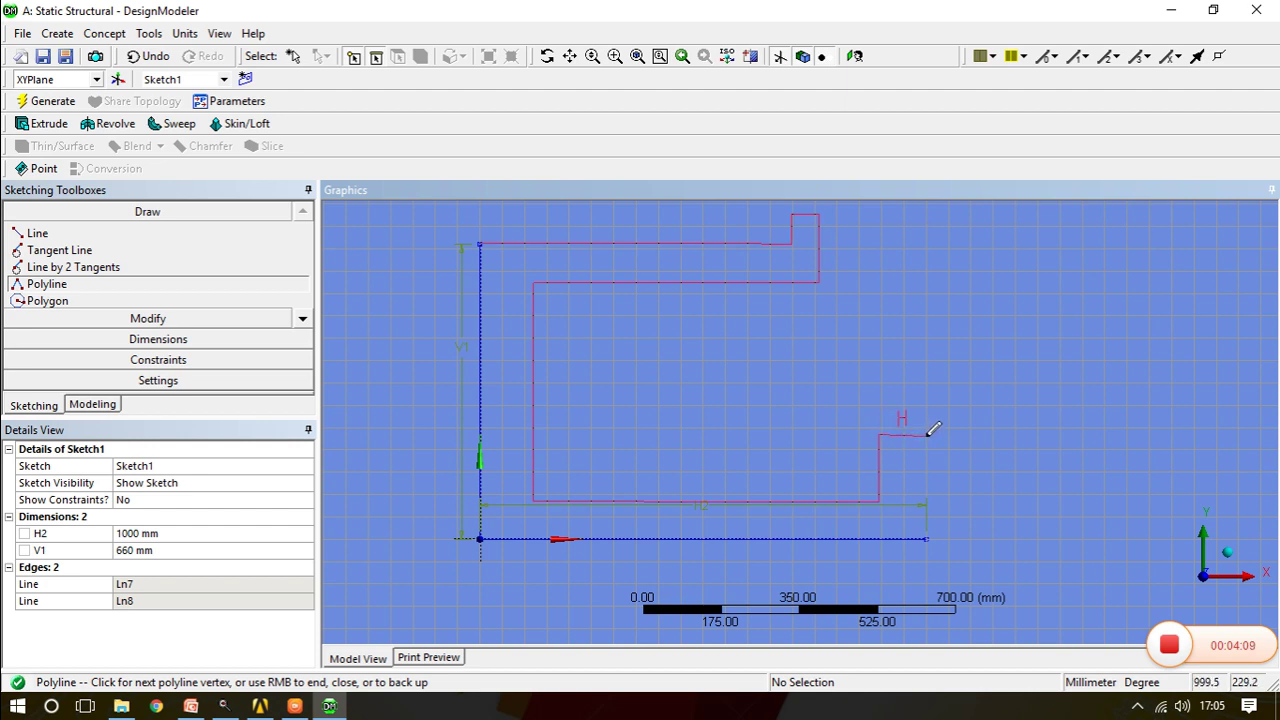
{"action": "left_click", "coordinate": [927, 433]}
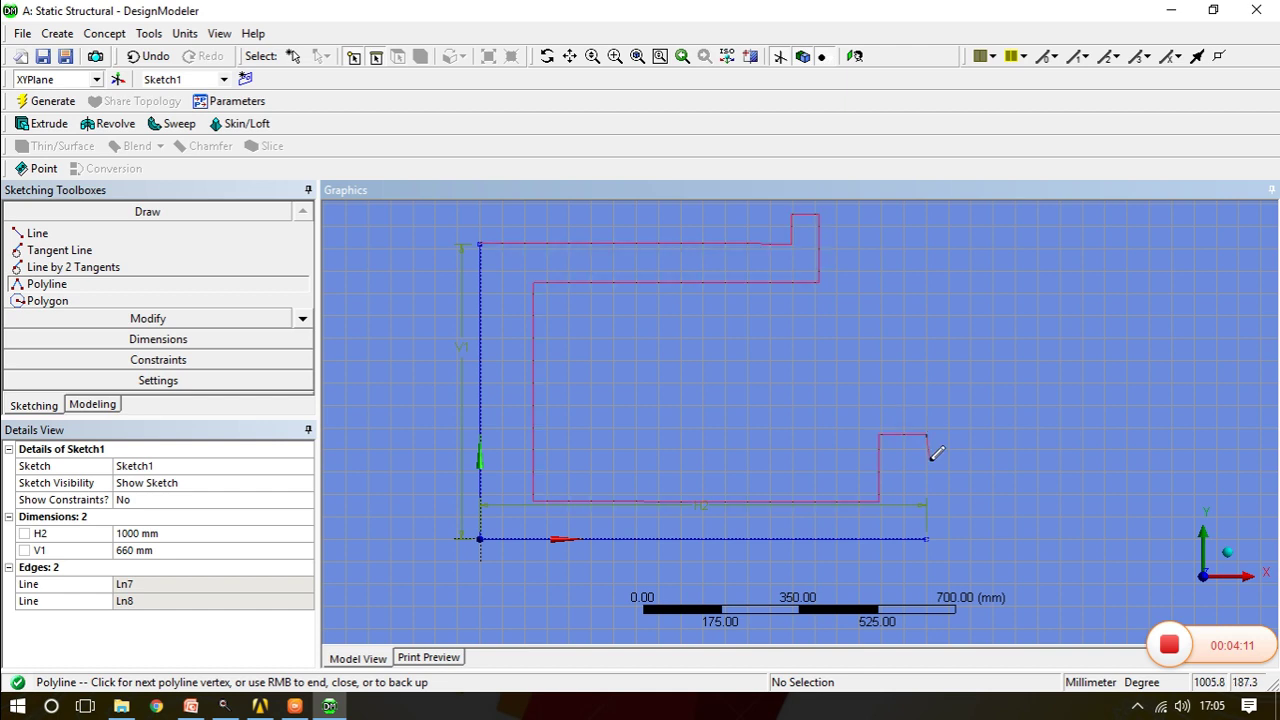
{"action": "left_click", "coordinate": [927, 538]}
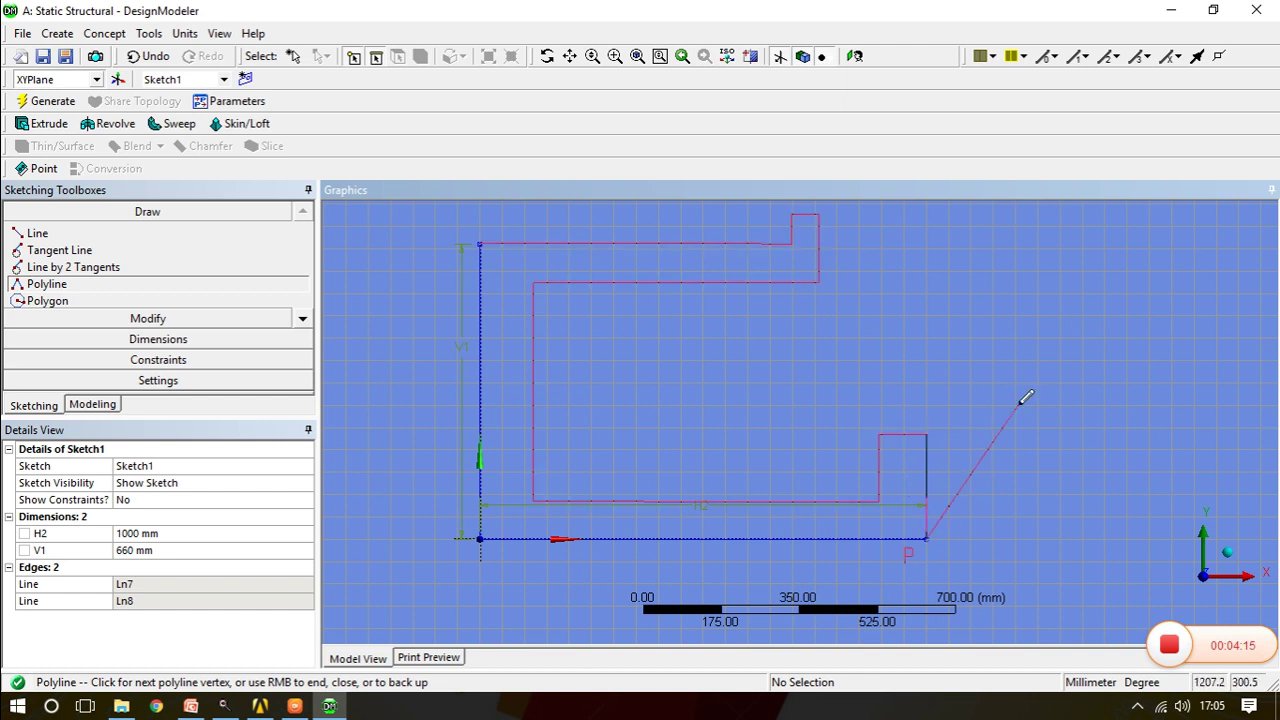
{"action": "right_click", "coordinate": [1024, 357]}
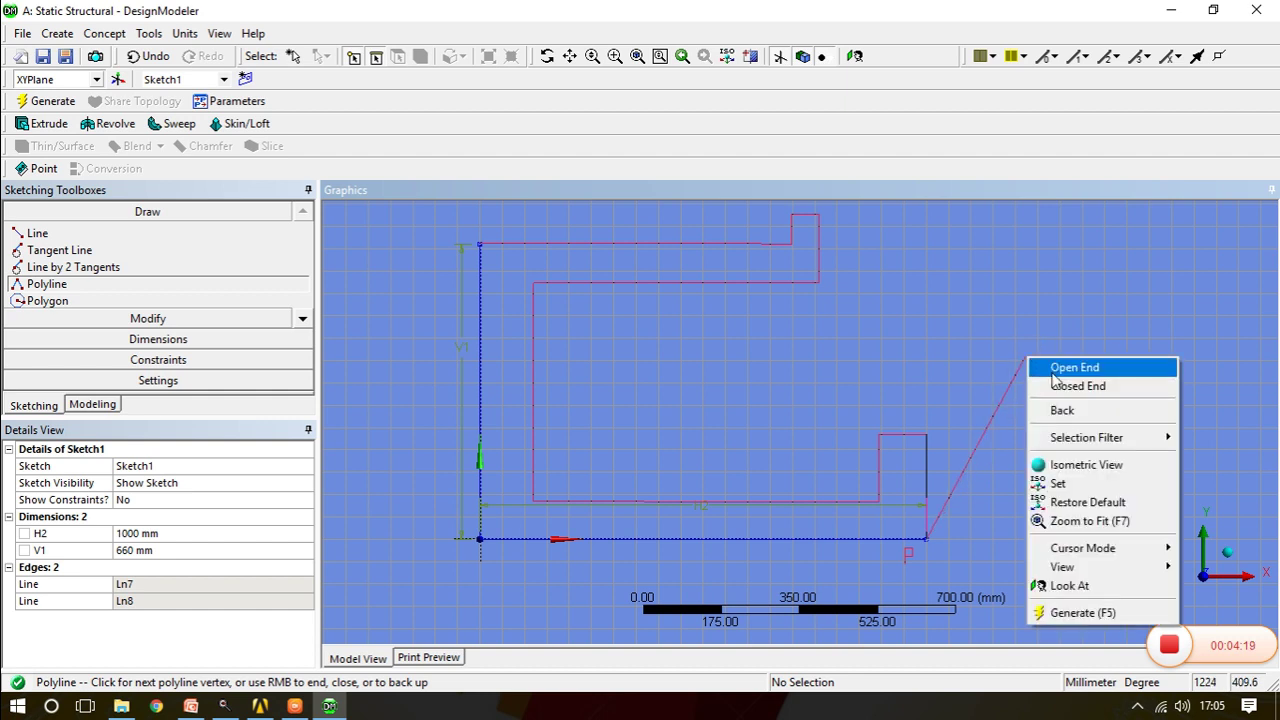
{"action": "left_click", "coordinate": [1055, 368]}
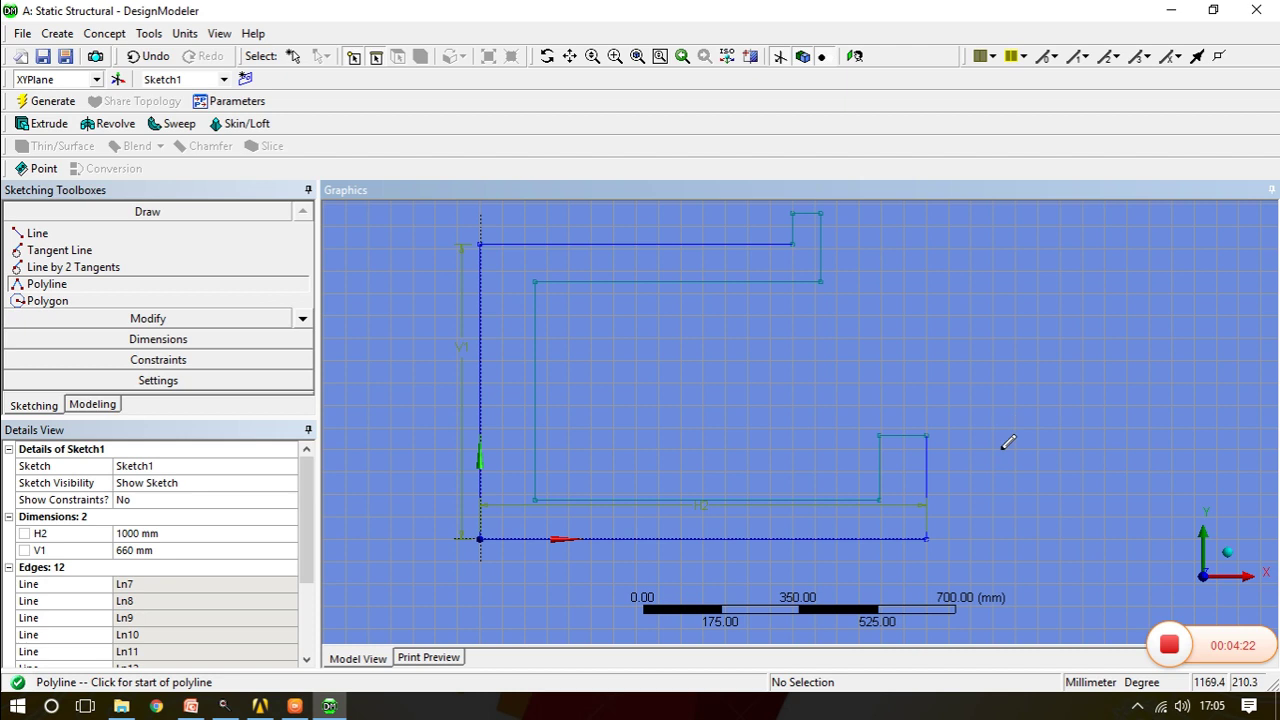
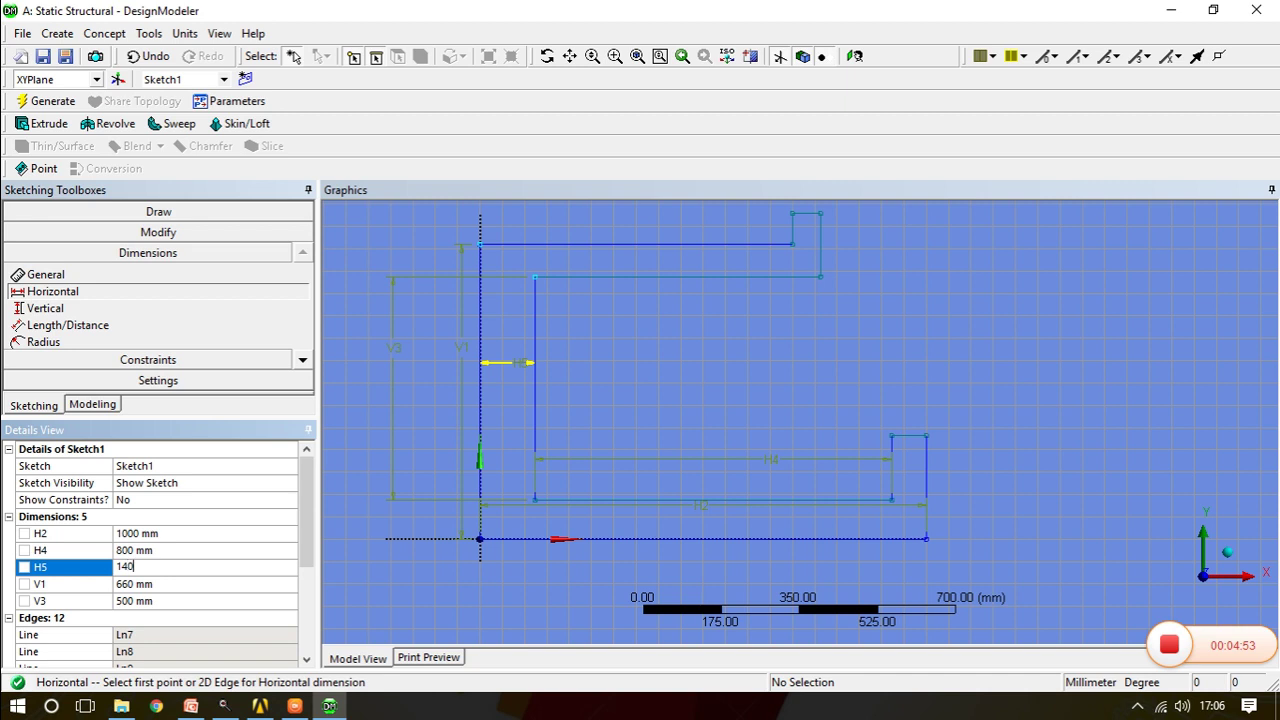
Set the distance between the outer and inner vertical lines to 140 mm and dimension the vertical gap between the two upper horizontal lines as 80 mm
{"action": "key", "text": "Return"}
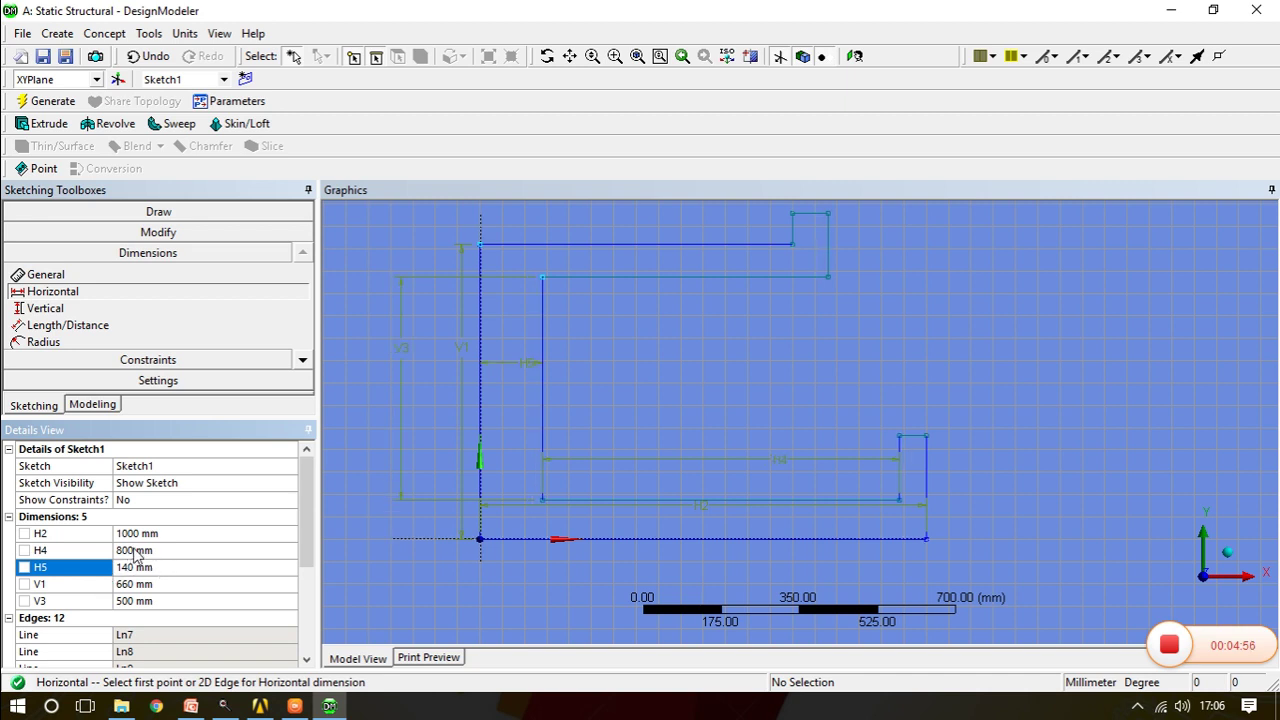
{"action": "left_click", "coordinate": [78, 308]}
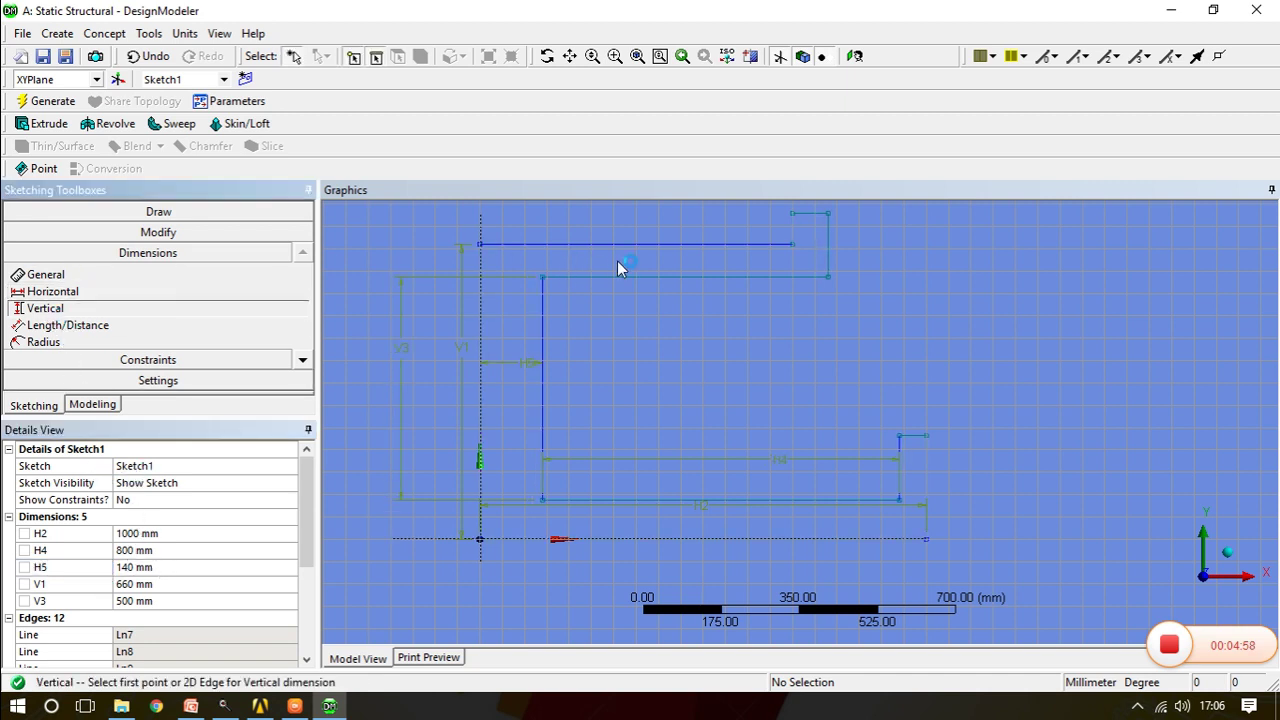
{"action": "left_click", "coordinate": [643, 243]}
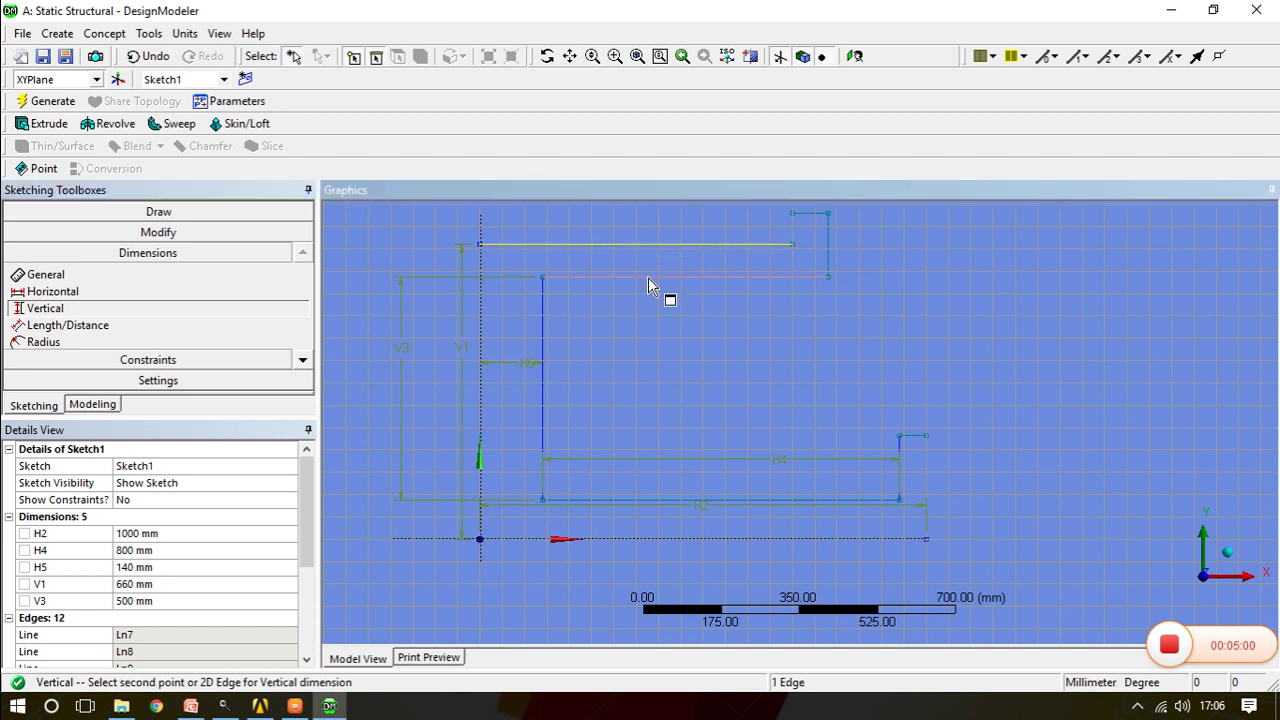
{"action": "left_click", "coordinate": [648, 284]}
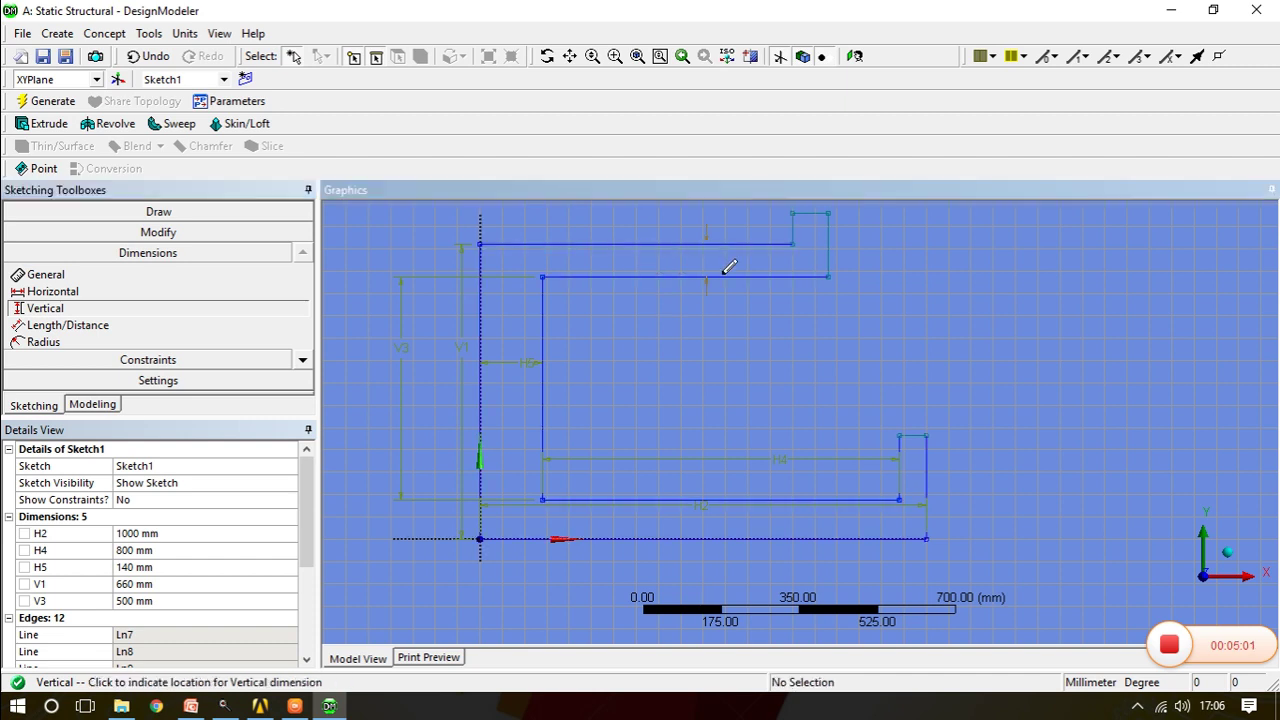
{"action": "left_click", "coordinate": [884, 263]}
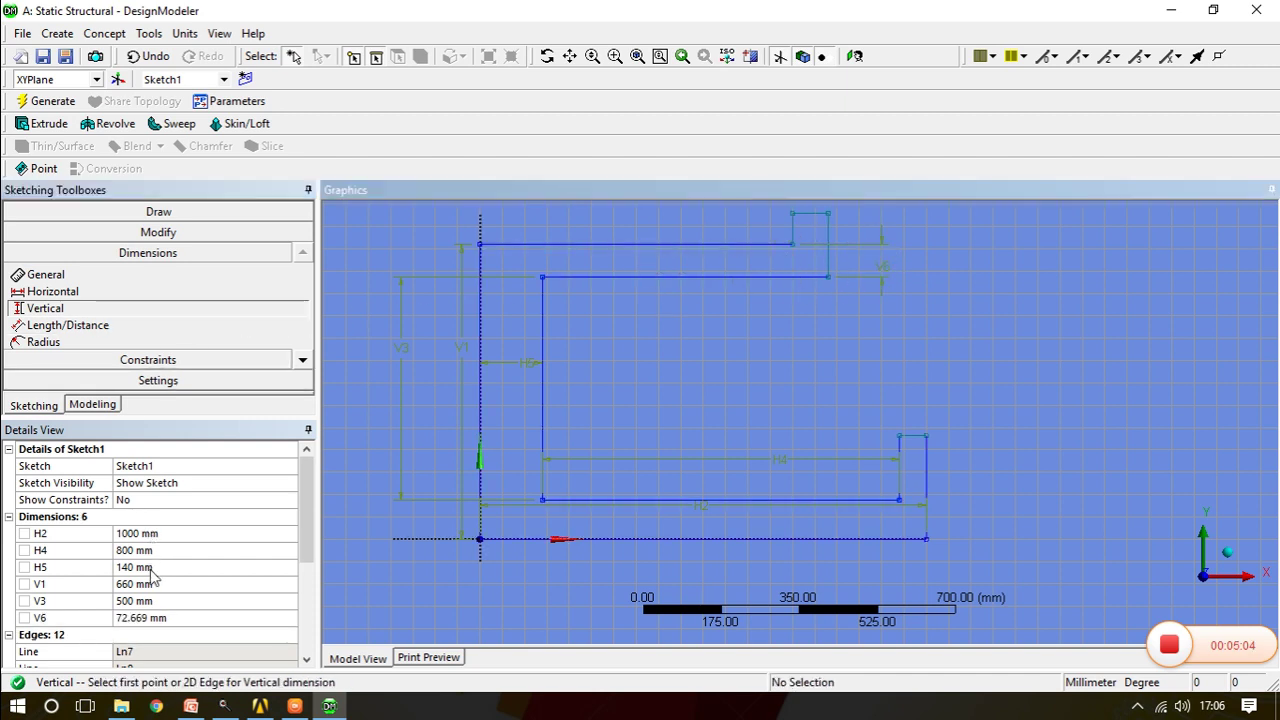
{"action": "left_click", "coordinate": [148, 616]}
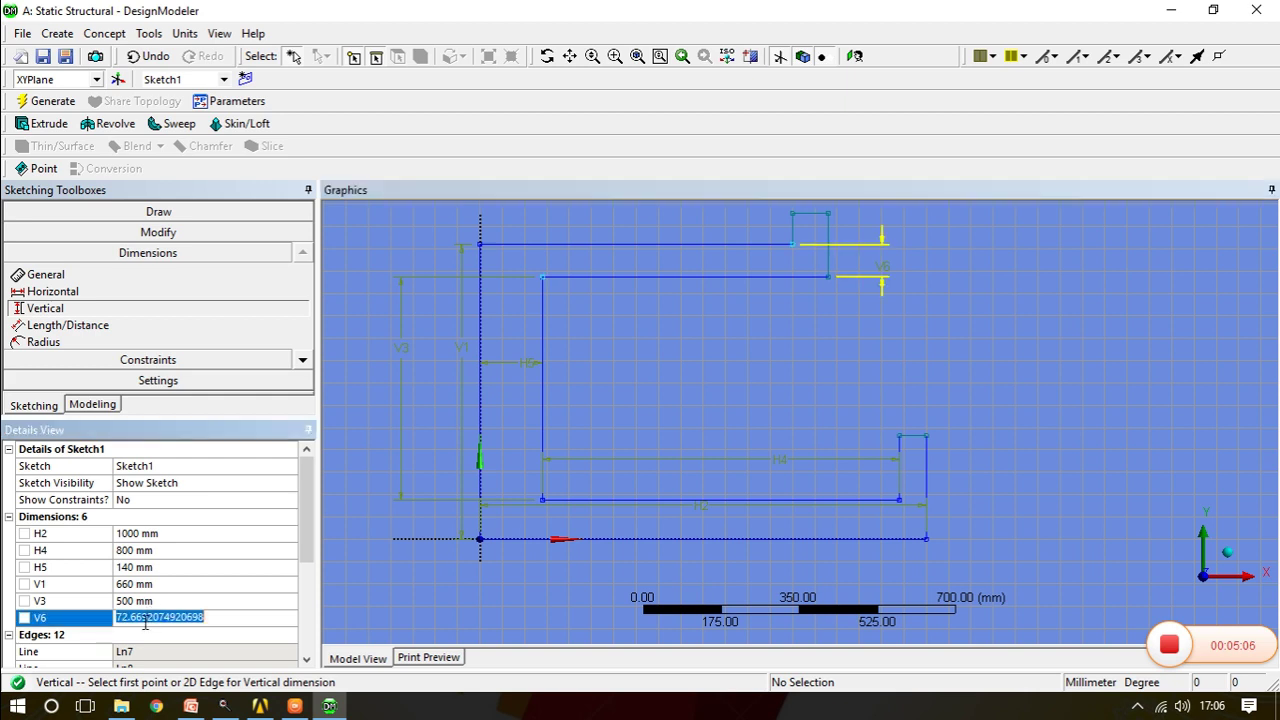
{"action": "type", "text": "80"}
{"action": "key", "text": "Return"}
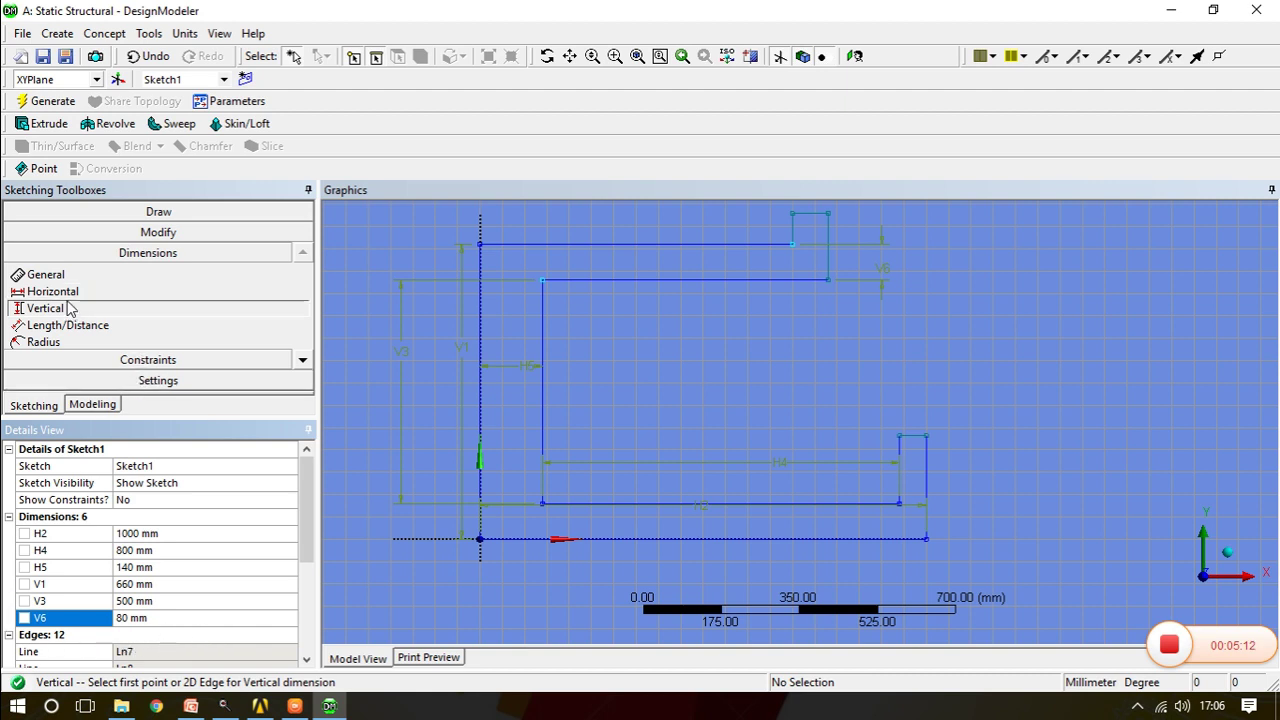
Dimension the height of the vertical line at the base line's free end and set it to 200 mm
{"action": "left_click", "coordinate": [45, 274]}
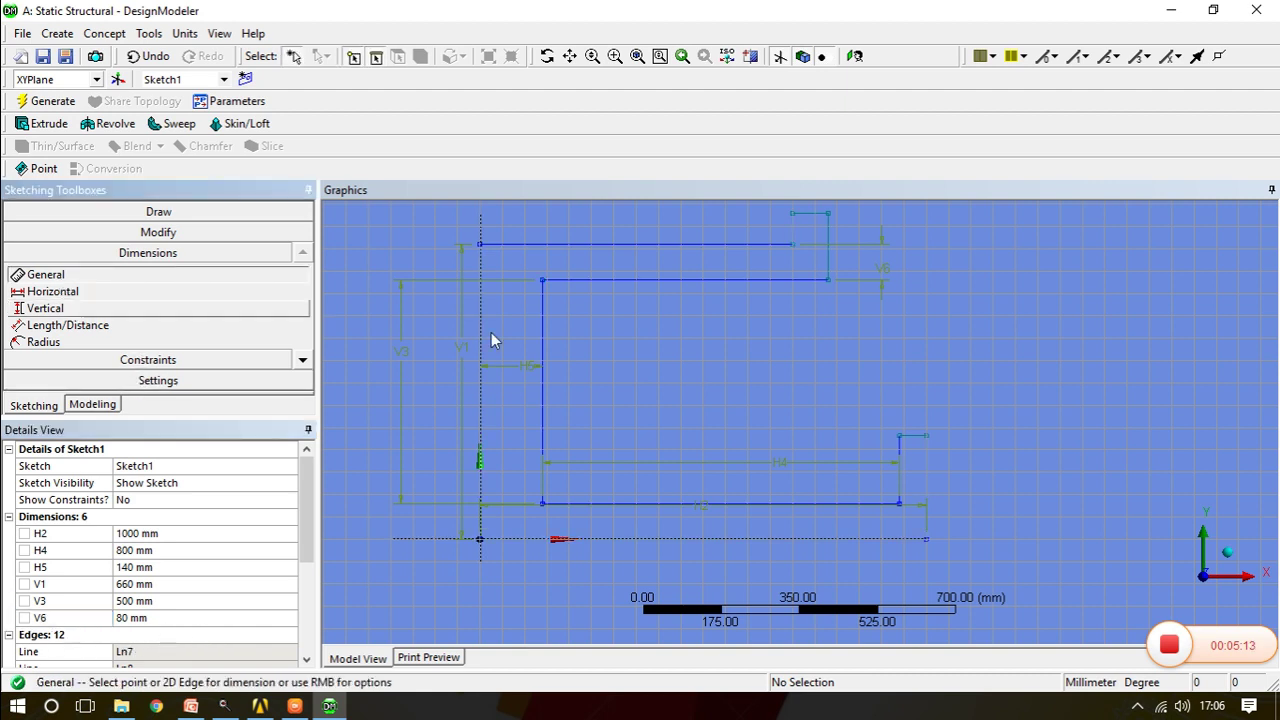
{"action": "left_click", "coordinate": [927, 489]}
{"action": "left_click", "coordinate": [1002, 470]}
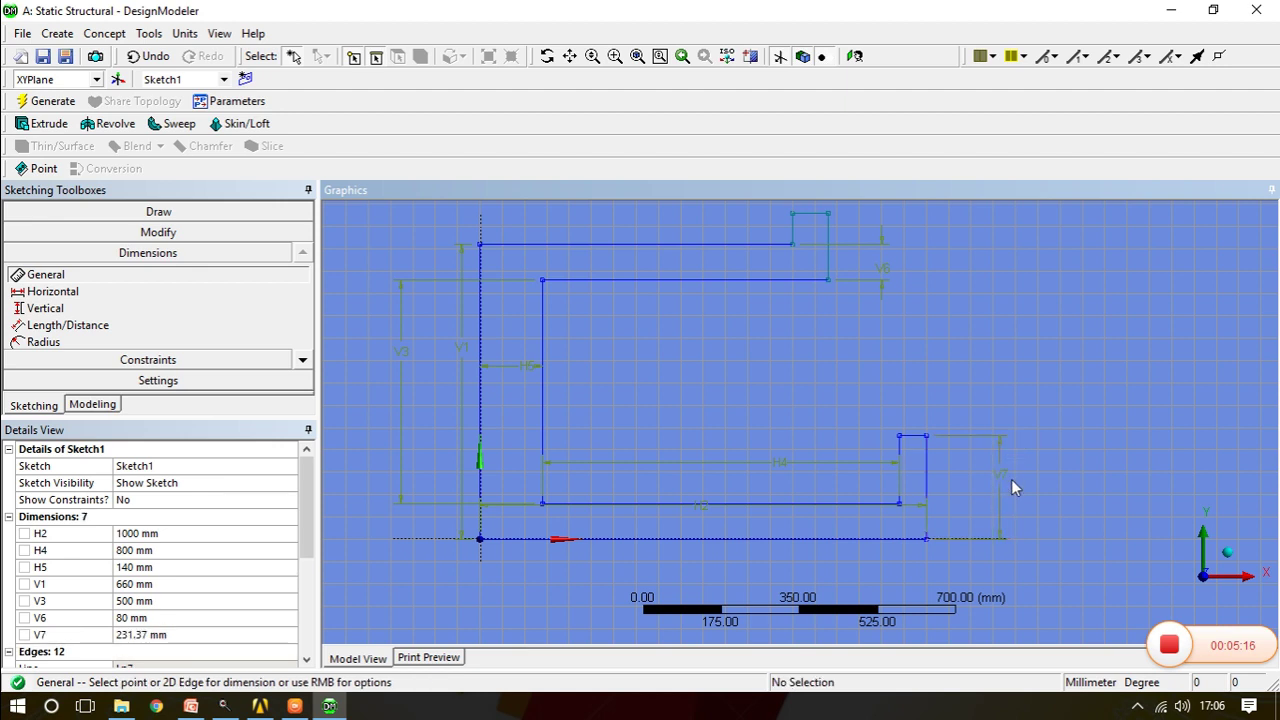
{"action": "left_click", "coordinate": [160, 635]}
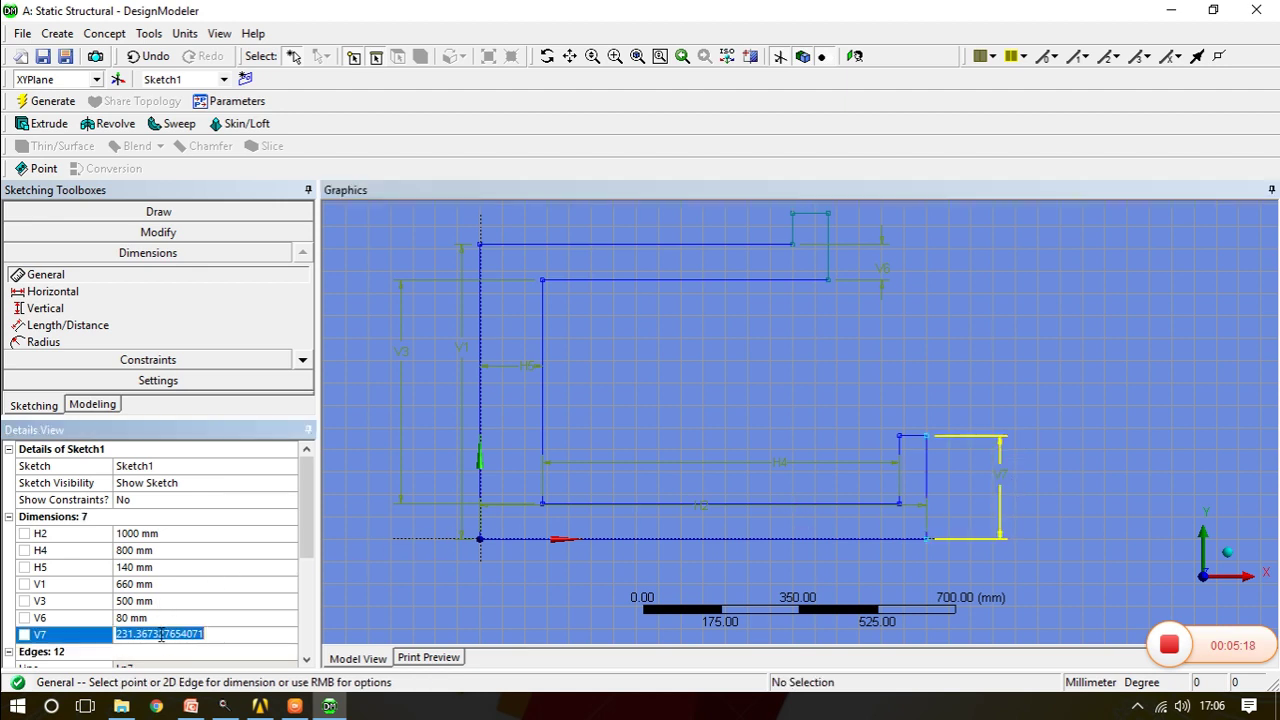
{"action": "type", "text": "200"}
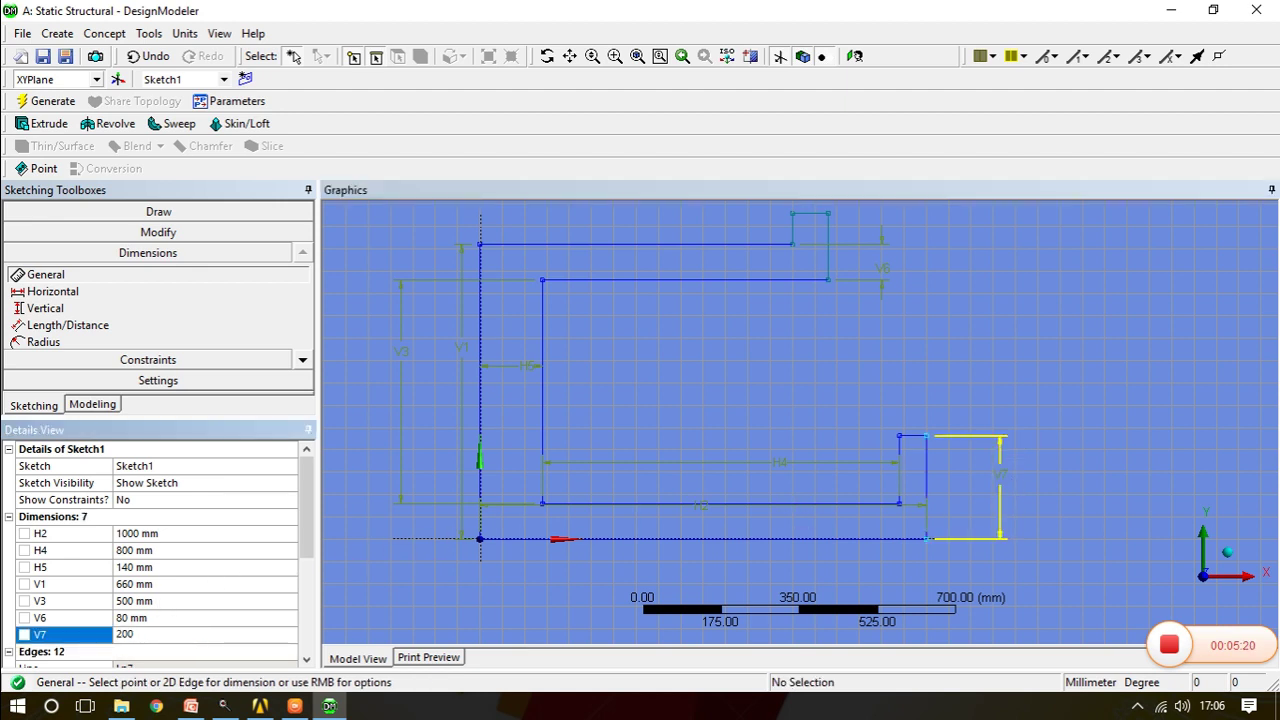
{"action": "key", "text": "Return"}
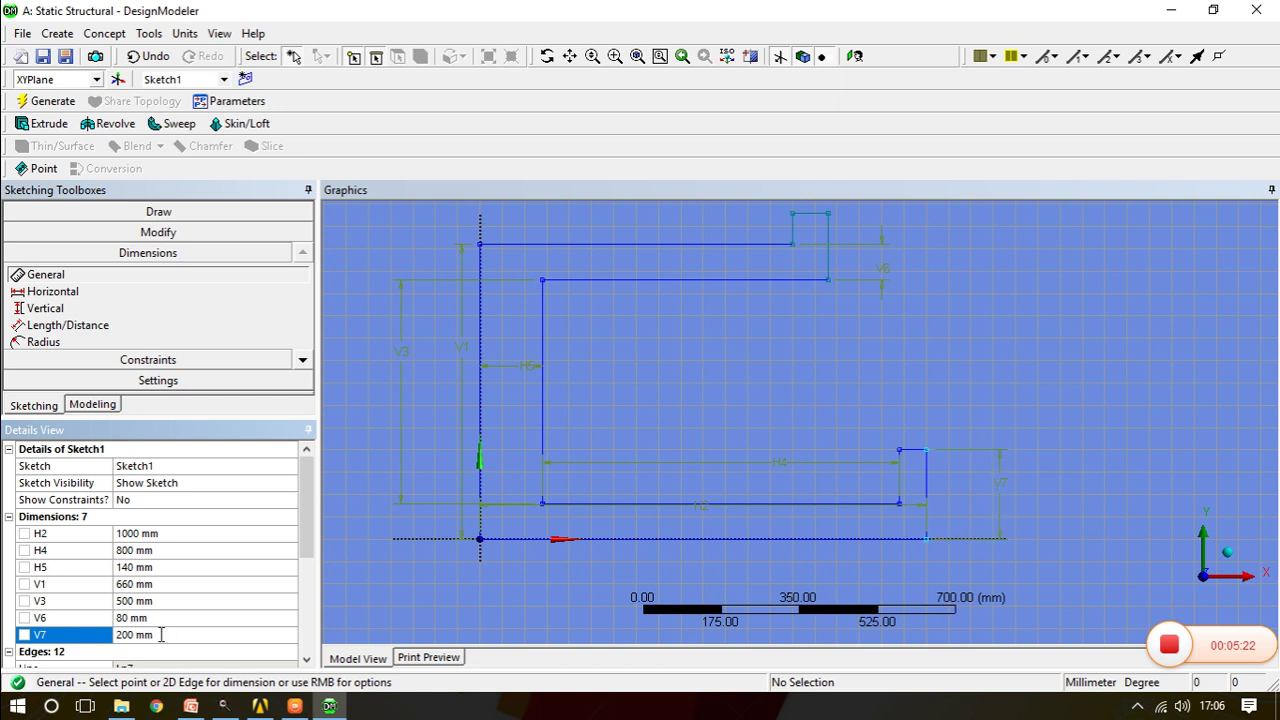
Dimension the short vertical edge rising from the end of the upper outer line and set it to 120 mm
{"action": "left_click", "coordinate": [792, 242]}
{"action": "left_click", "coordinate": [766, 226]}
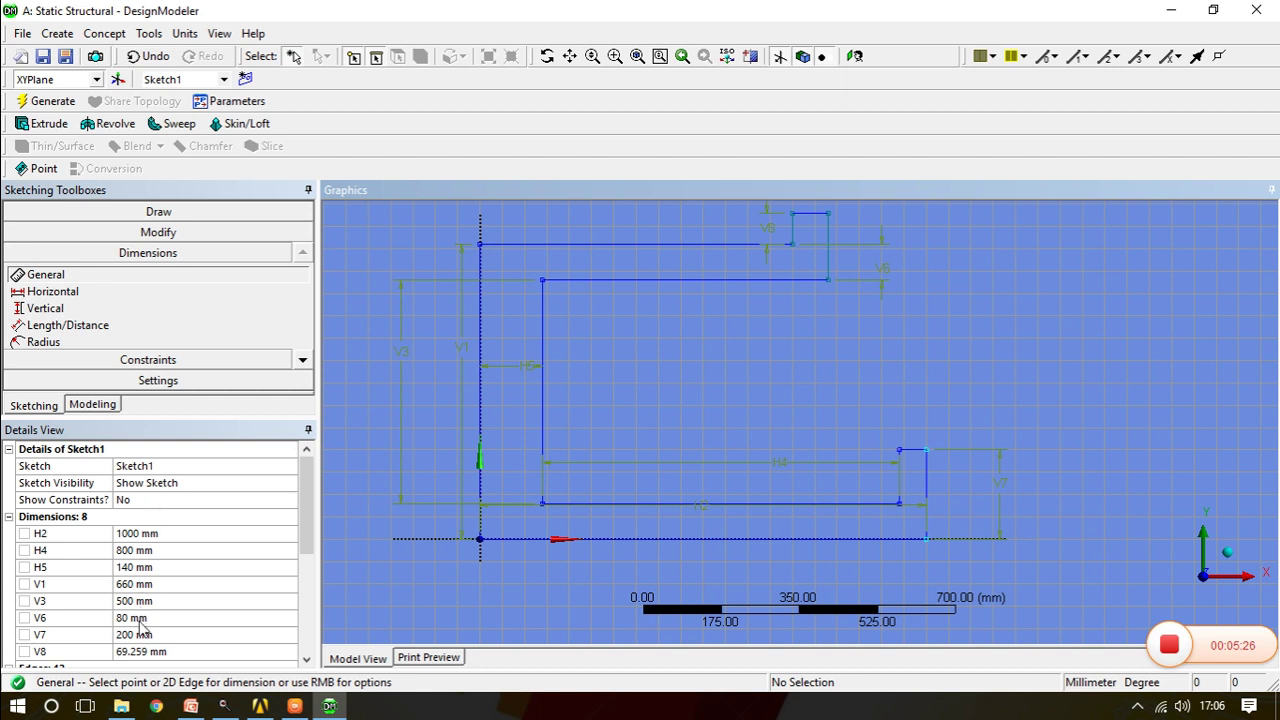
{"action": "left_click", "coordinate": [145, 653]}
{"action": "type", "text": "12"}
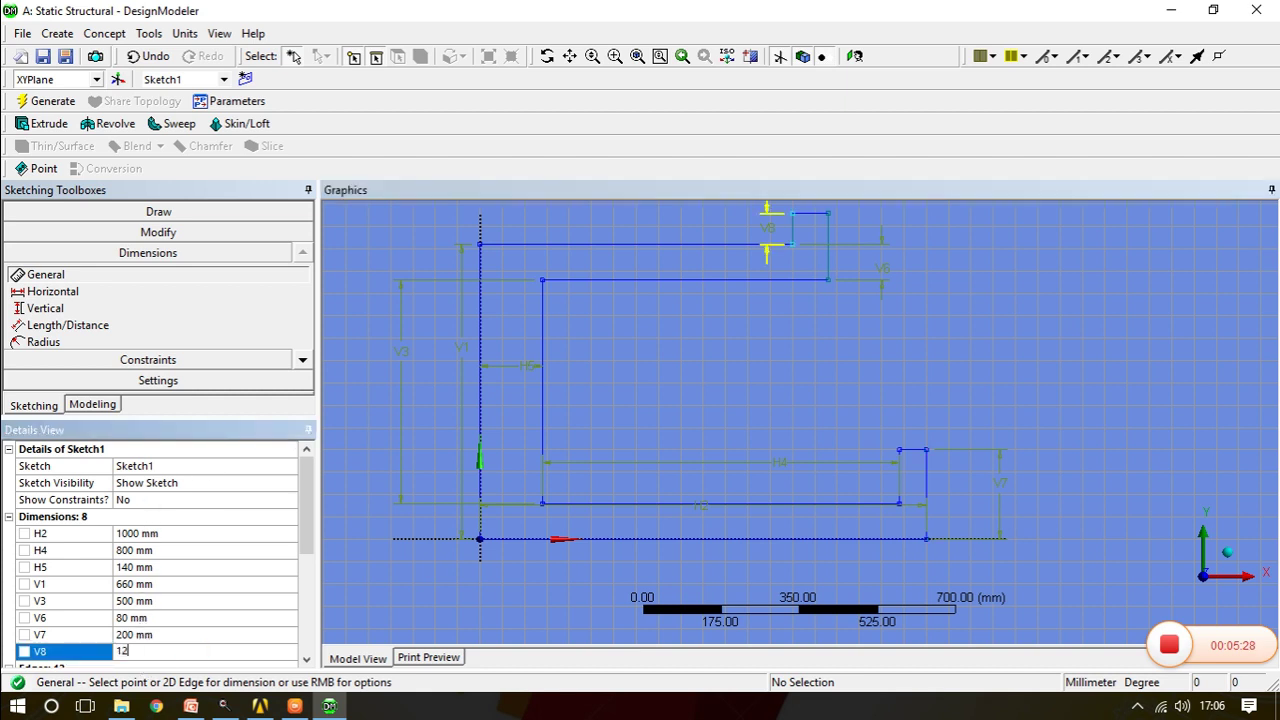
{"action": "type", "text": "0"}
{"action": "key", "text": "Return"}
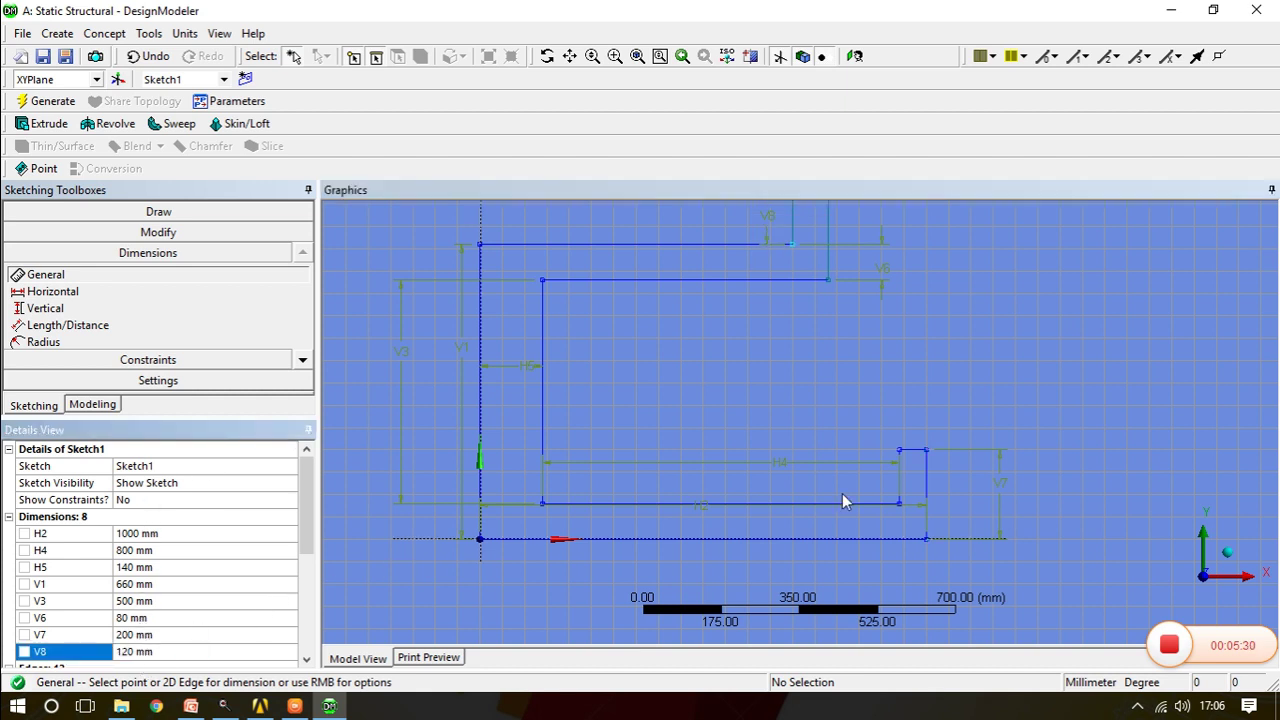
Dimension the length of the upper inner horizontal line and set it to 600 mm
{"action": "left_click", "coordinate": [694, 281]}
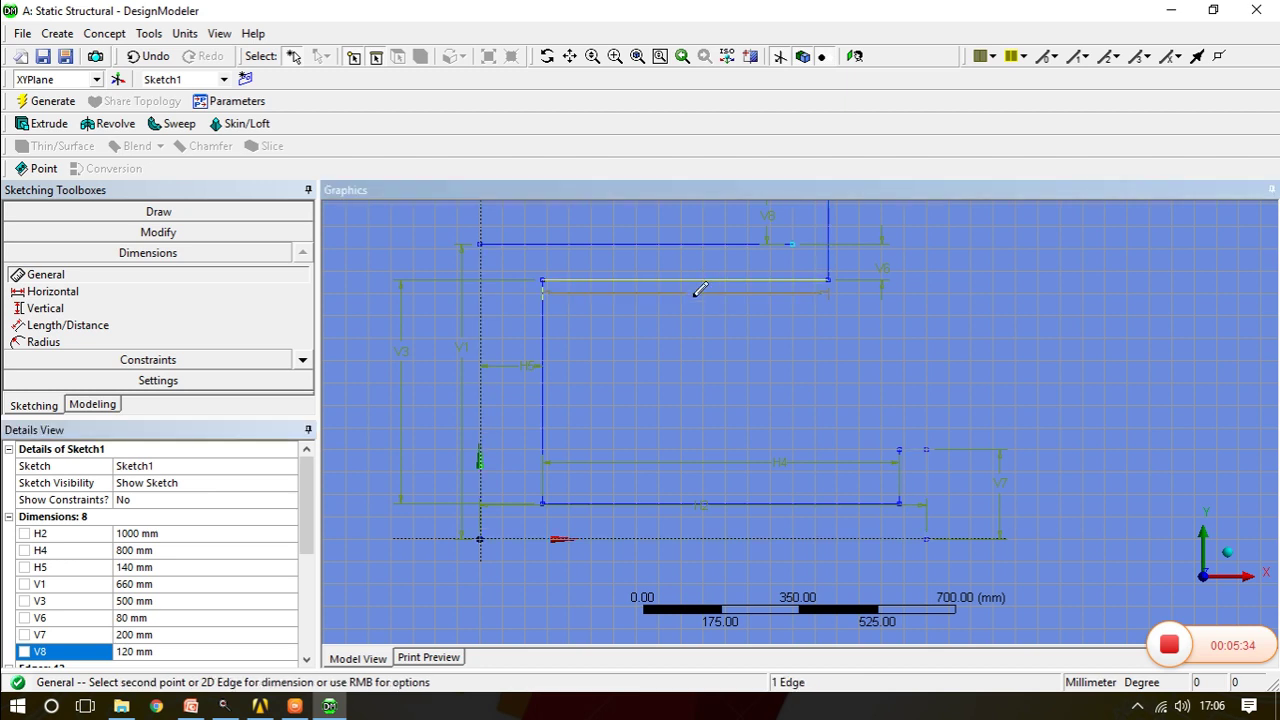
{"action": "left_click", "coordinate": [694, 328]}
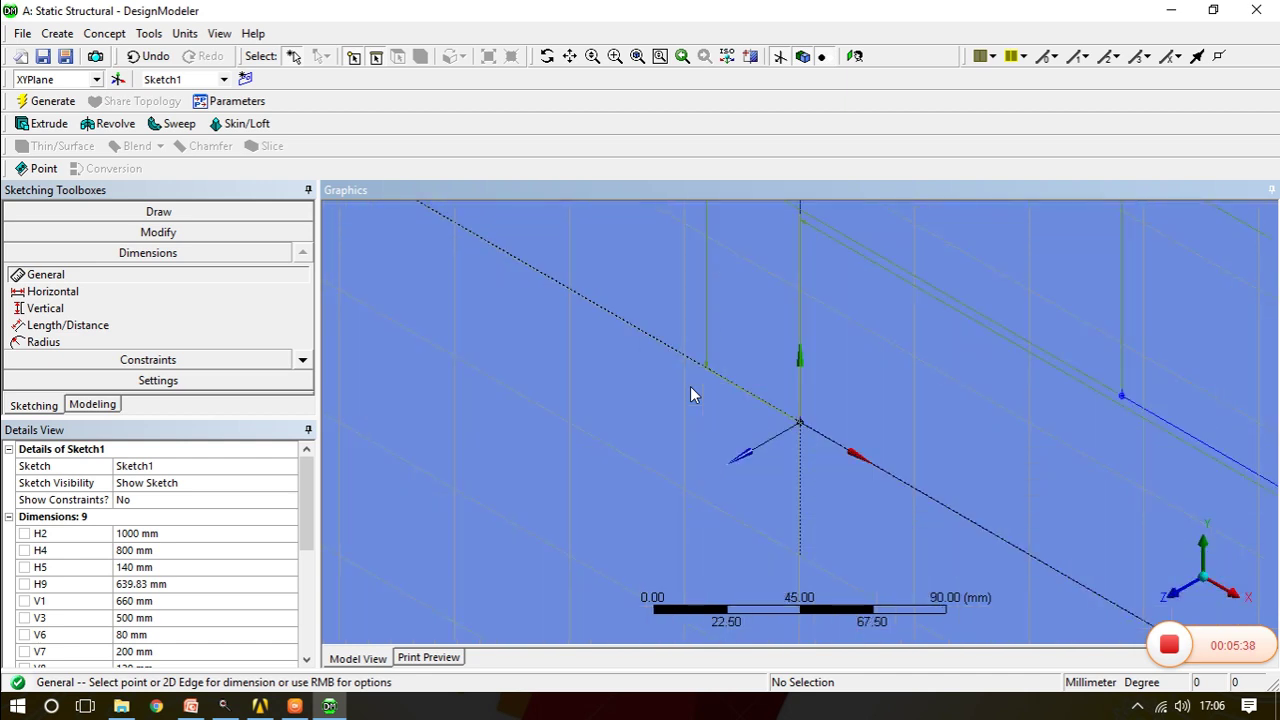
{"action": "left_click", "coordinate": [855, 56]}
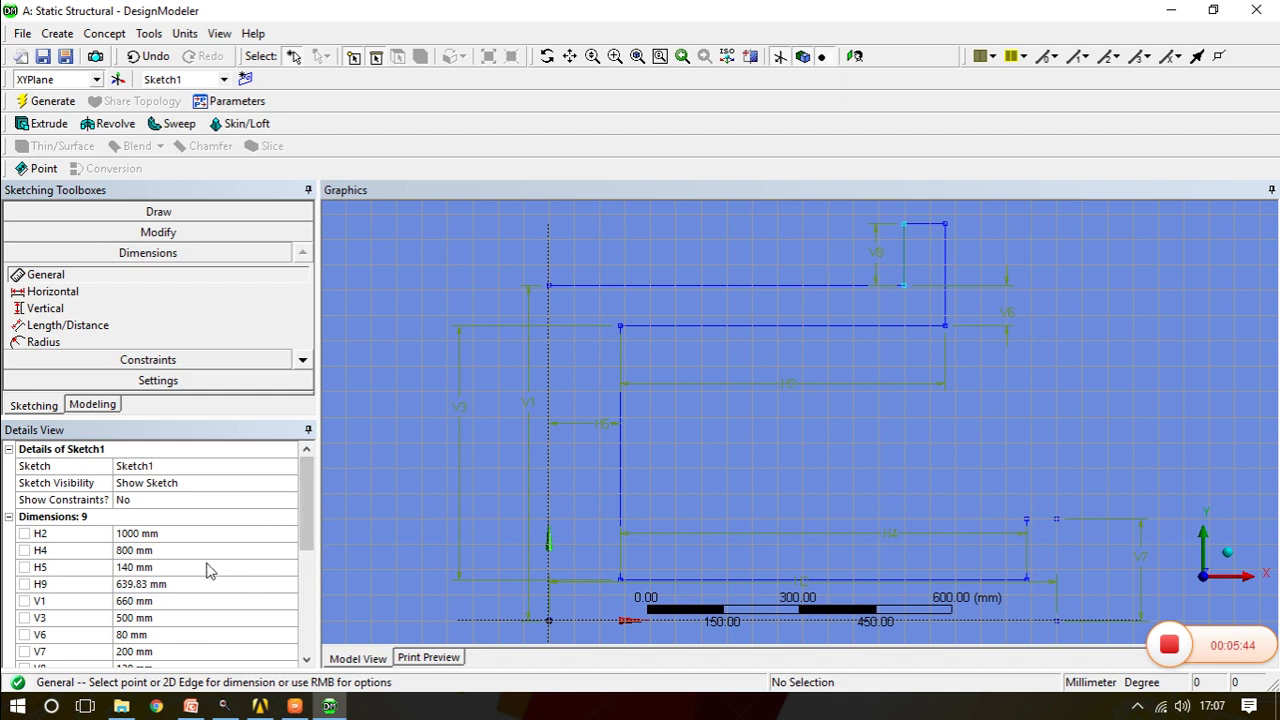
{"action": "left_click", "coordinate": [178, 586]}
{"action": "type", "text": "600"}
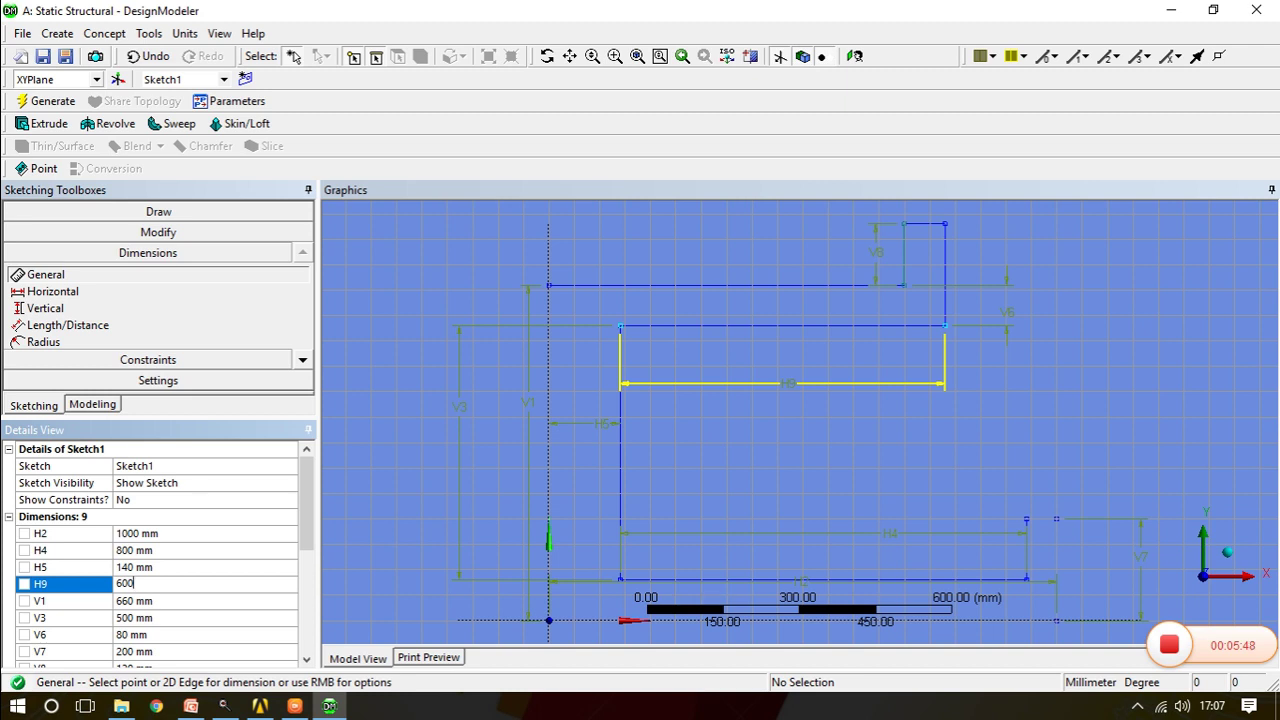
{"action": "key", "text": "Return"}
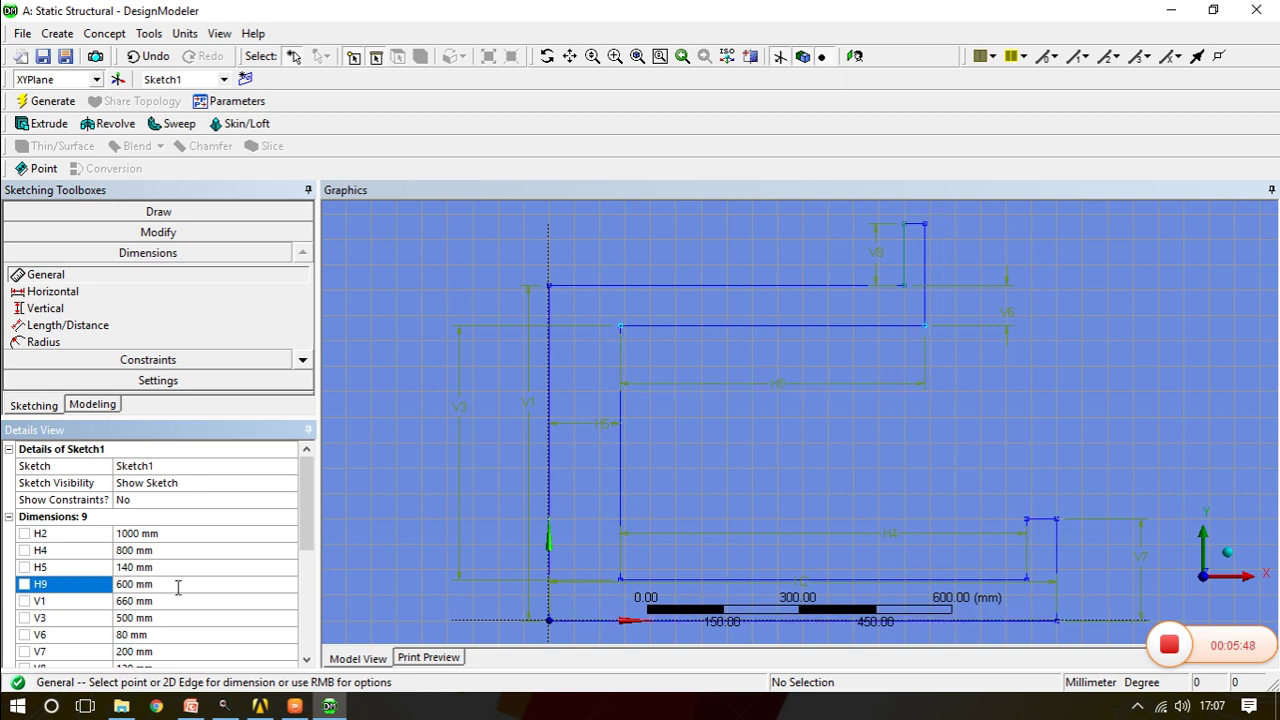
Dimension the short horizontal edge capping the upper upstand and set its width to 60 mm
{"action": "scroll", "coordinate": [808, 365], "scroll_direction": "down", "scroll_amount": 3}
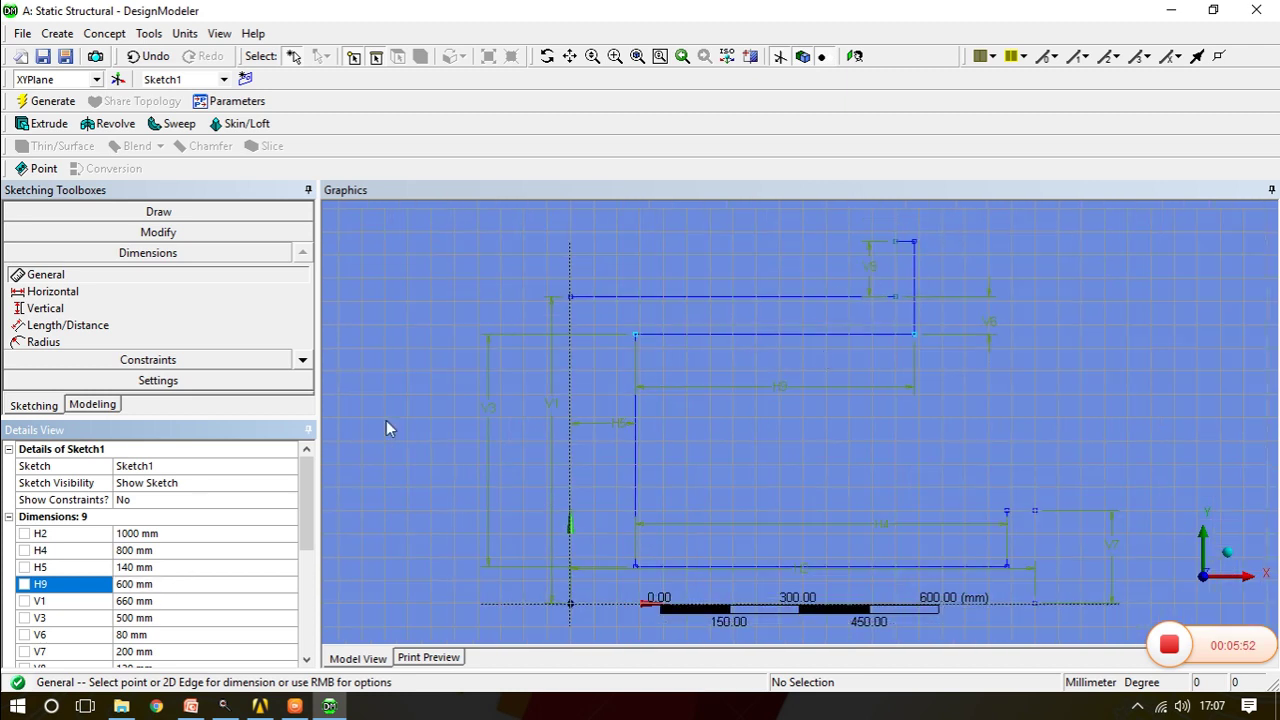
{"action": "left_click", "coordinate": [60, 281]}
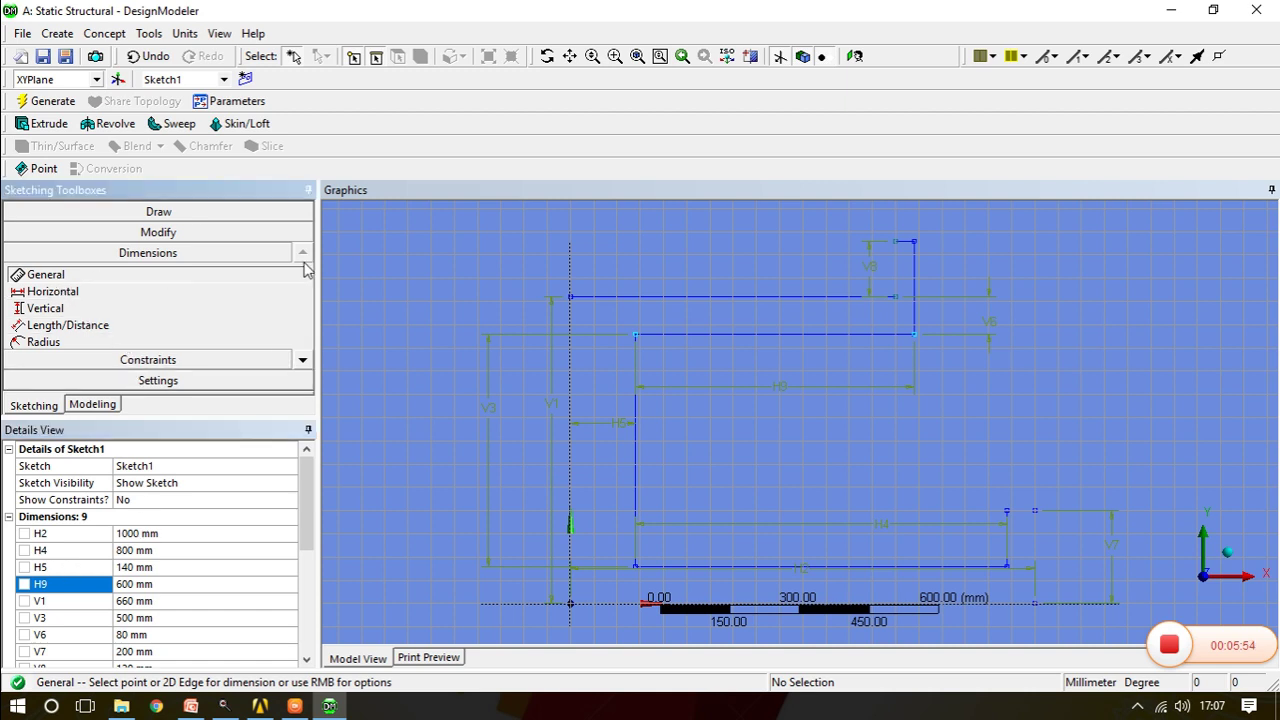
{"action": "left_click", "coordinate": [905, 244]}
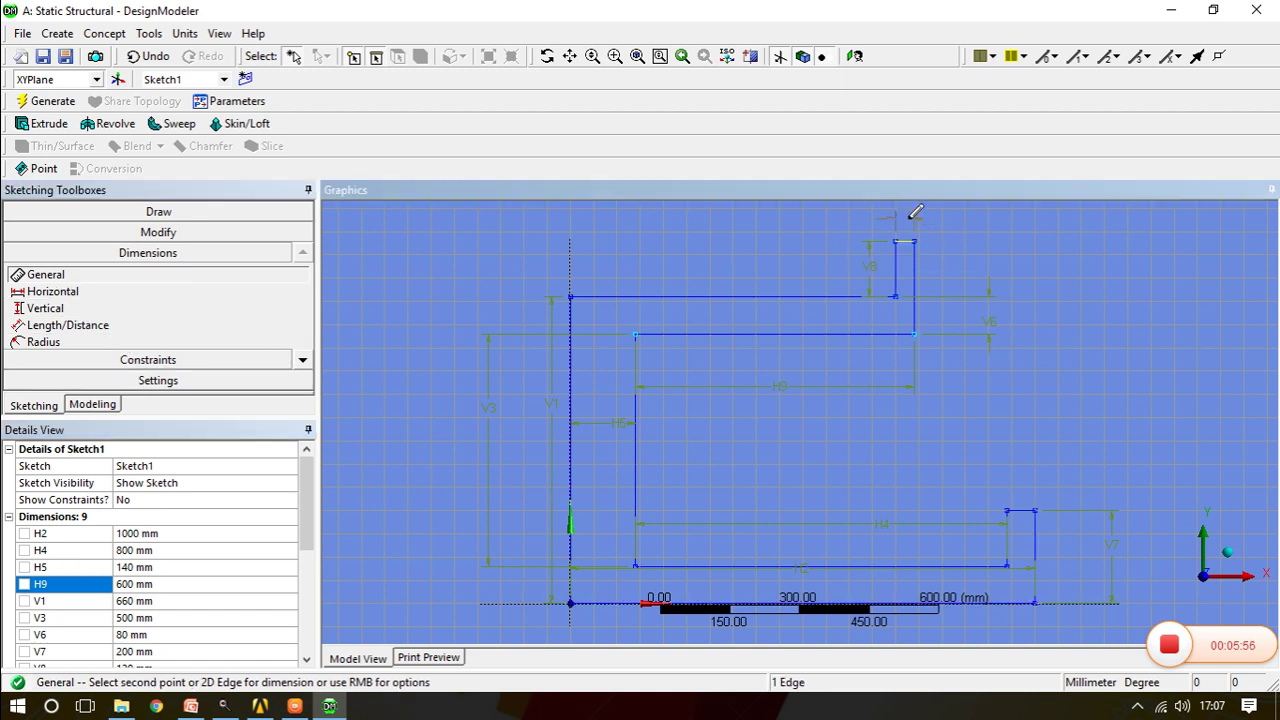
{"action": "left_click", "coordinate": [910, 224]}
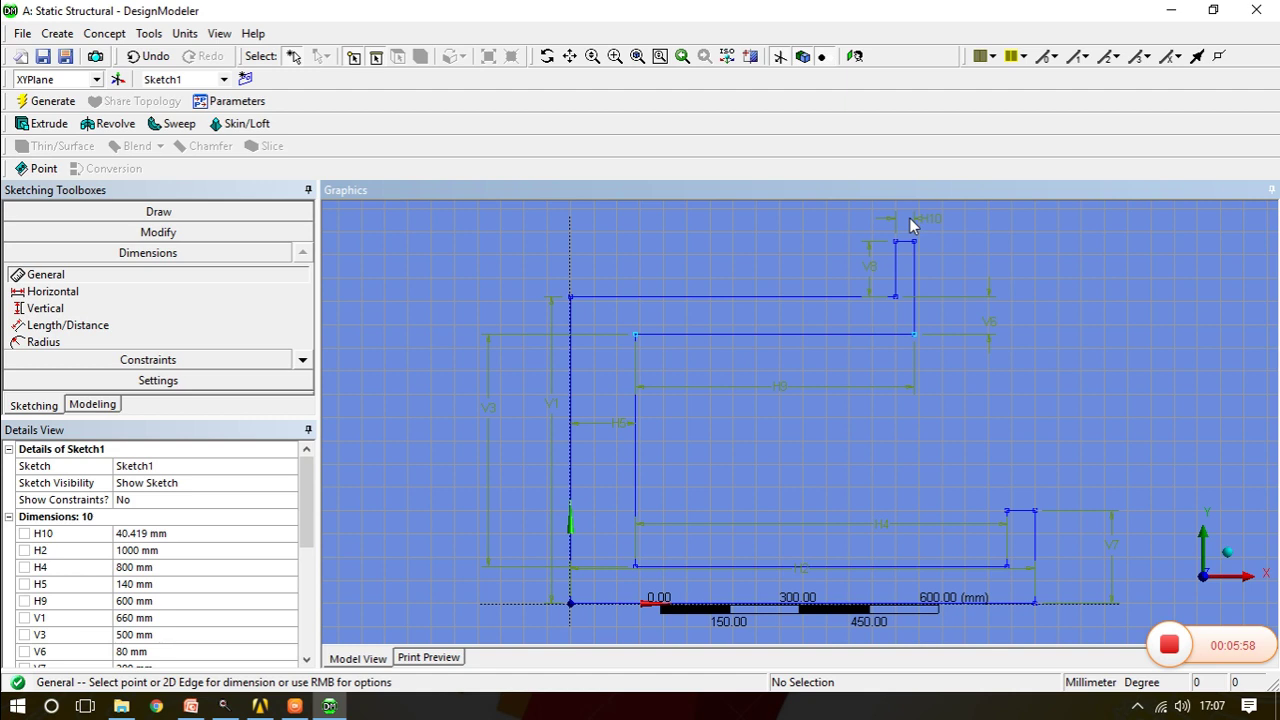
{"action": "left_click", "coordinate": [155, 533]}
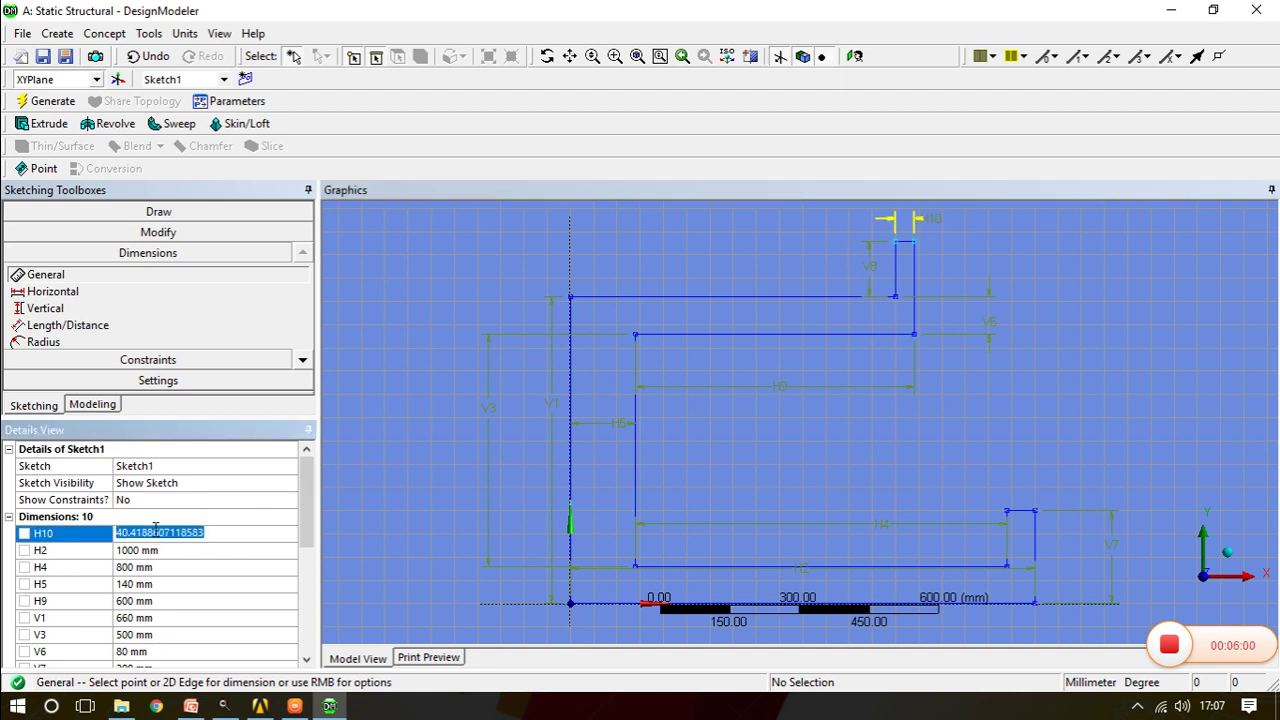
{"action": "type", "text": "6060"}
{"action": "key", "text": "Return"}
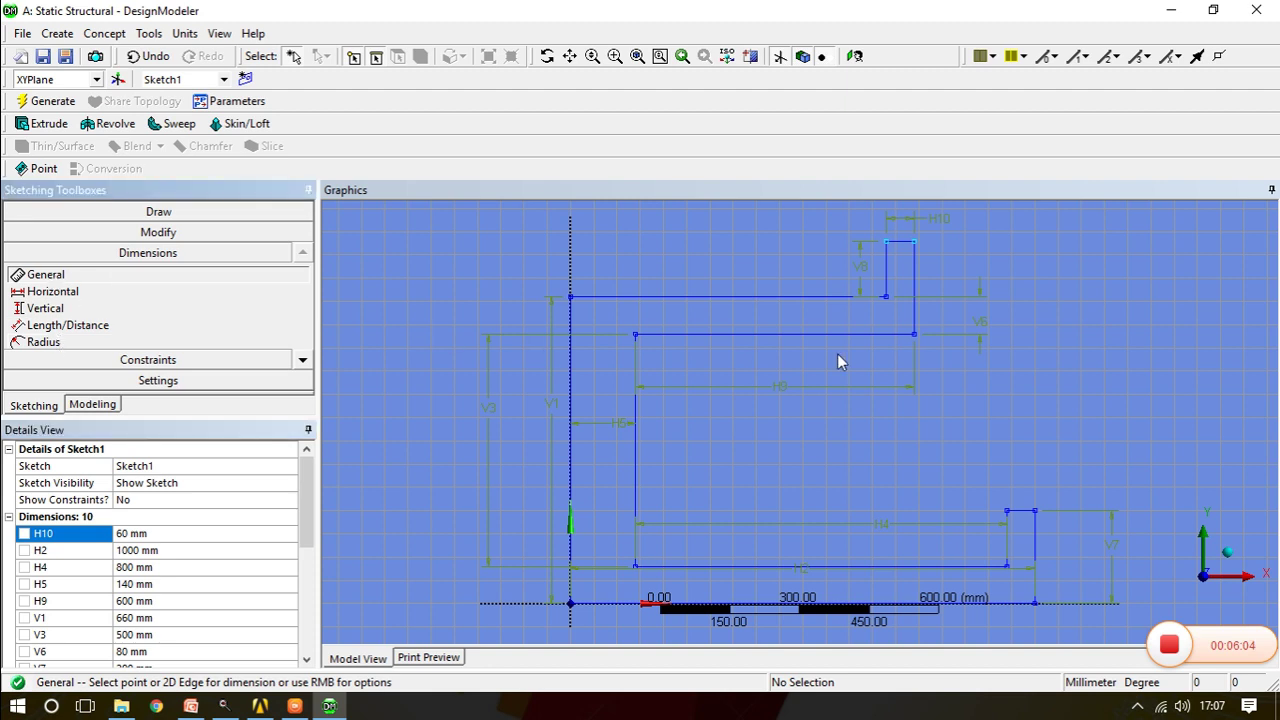
Try to dimension the longer vertical edge of the upper upstand, and cancel the dimension if it over-constrains the sketch
{"action": "left_click", "coordinate": [910, 290]}
{"action": "left_click", "coordinate": [935, 279]}
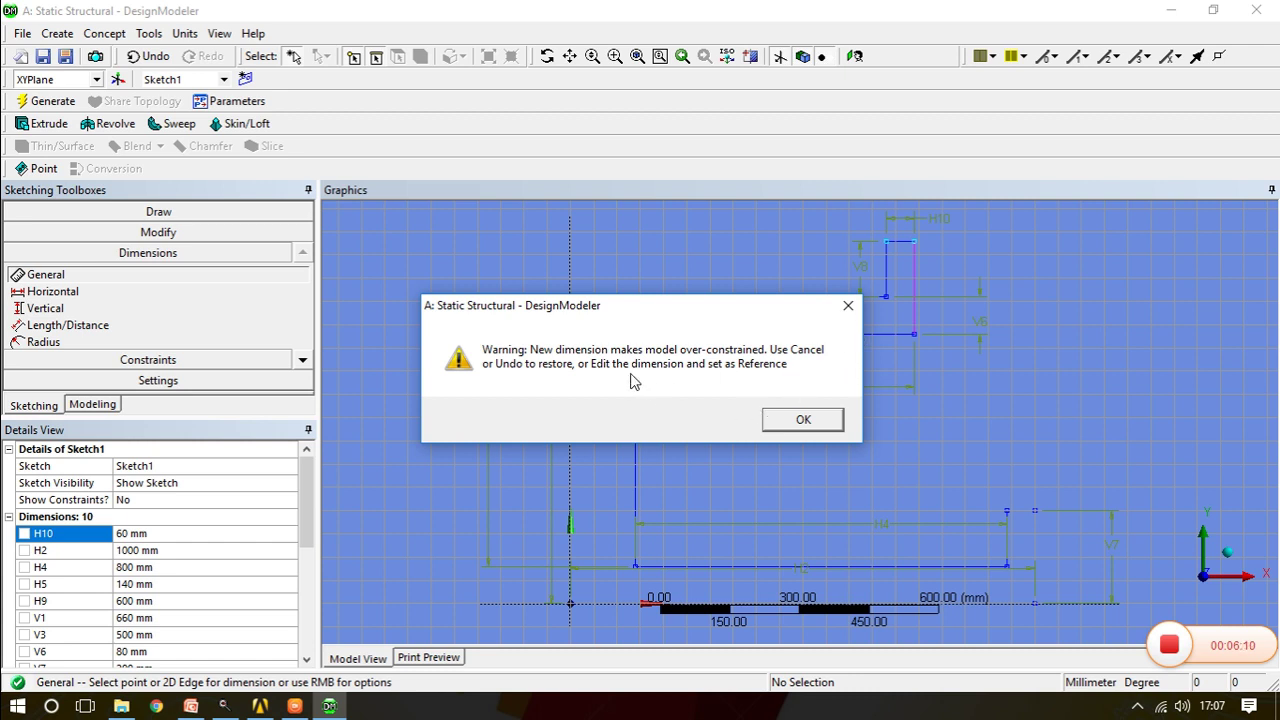
{"action": "left_click", "coordinate": [801, 420]}
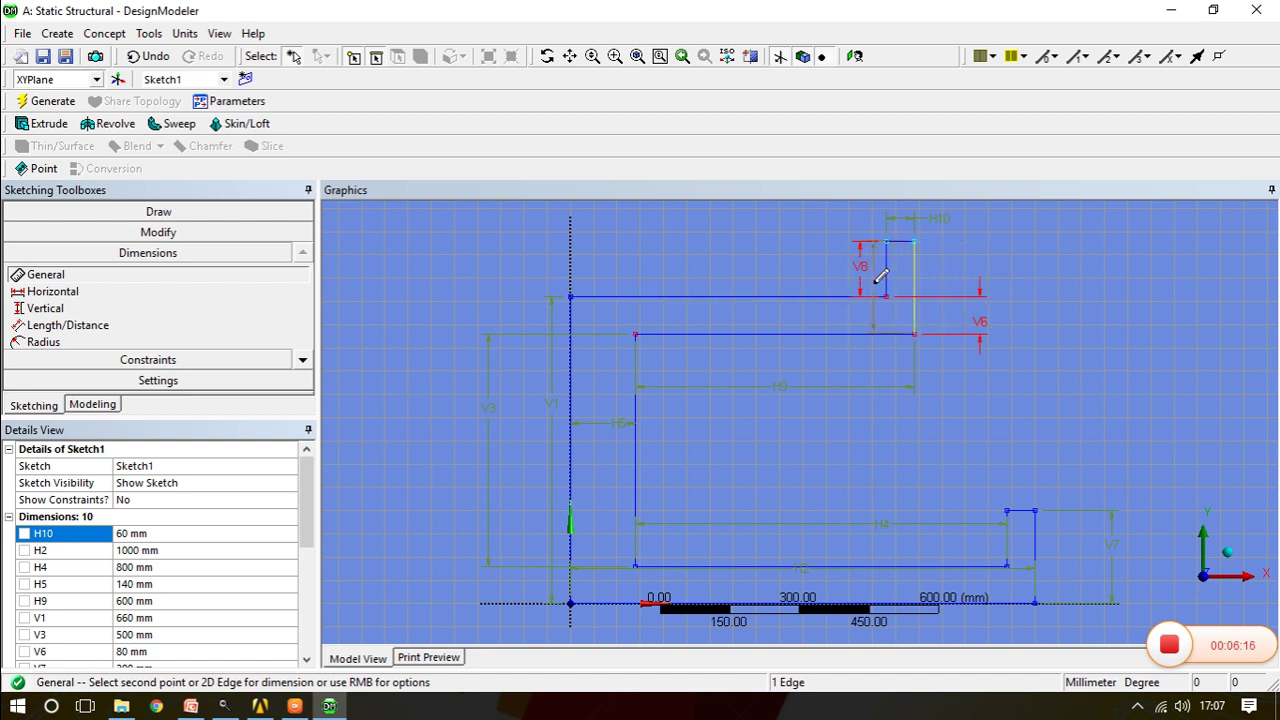
{"action": "right_click", "coordinate": [1024, 264]}
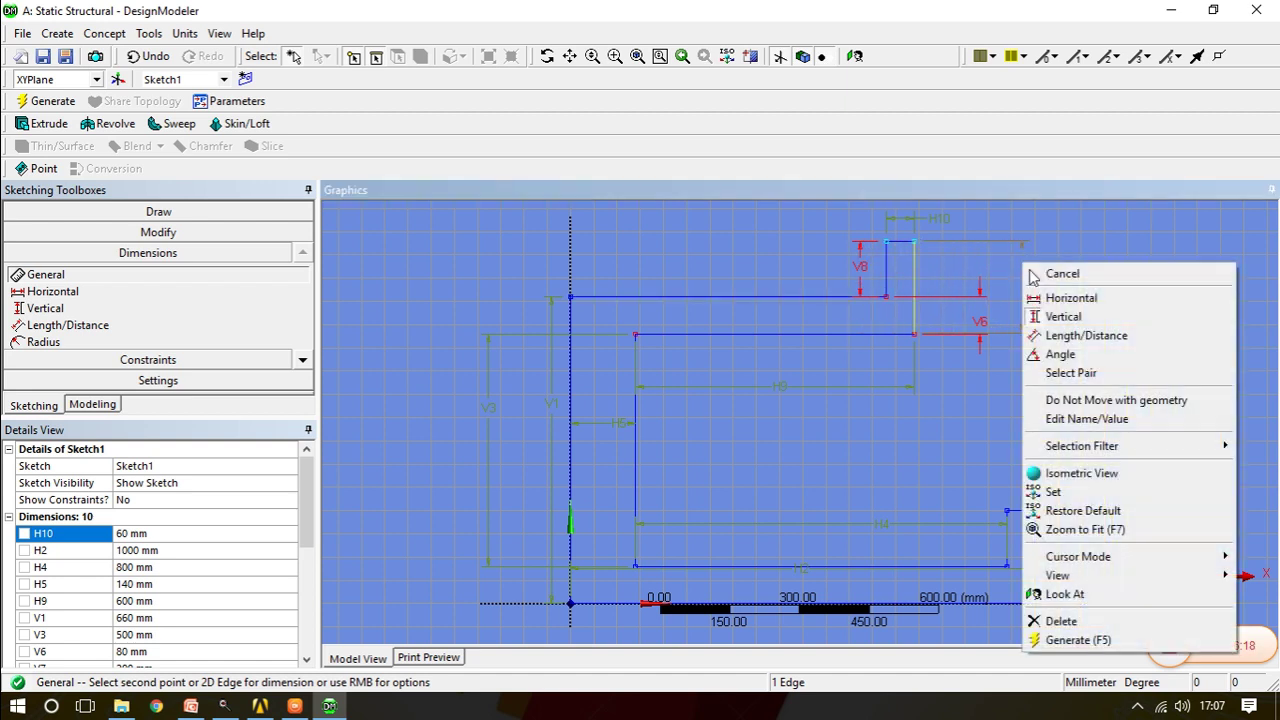
{"action": "left_click", "coordinate": [1031, 274]}
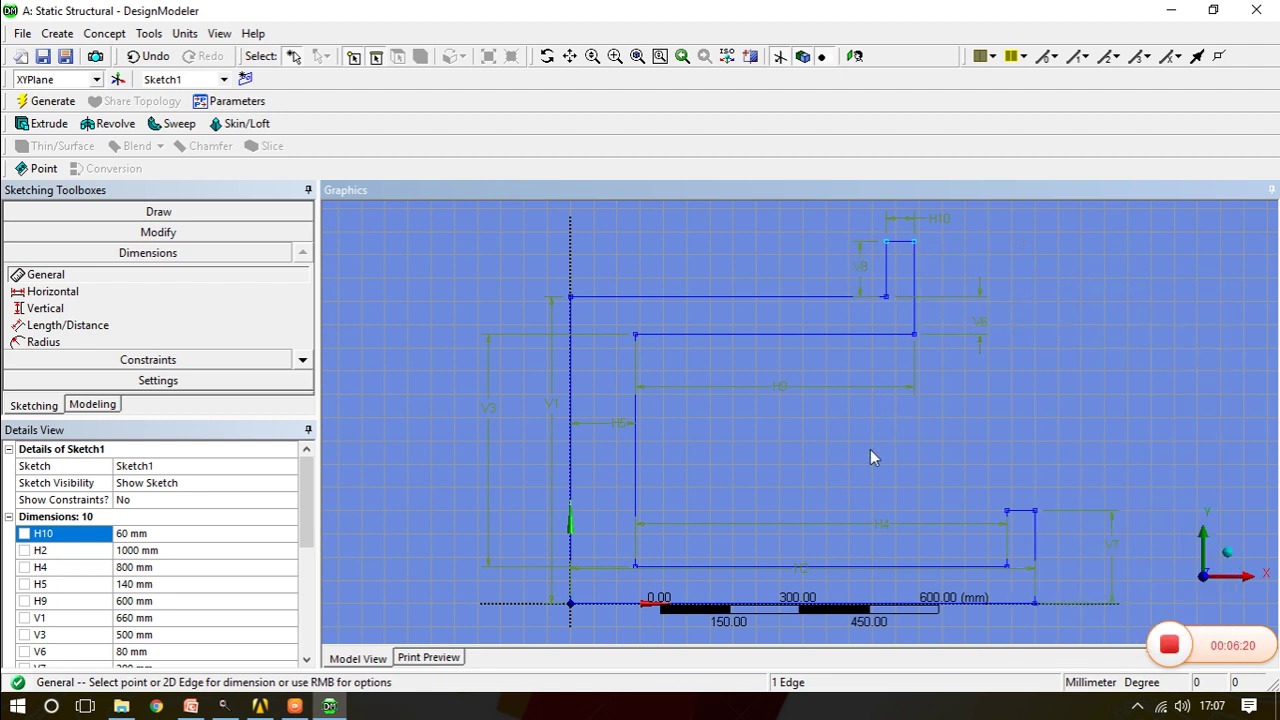
Try to dimension the inner vertical edge of the lower upstand, and cancel the dimension if it over-constrains the sketch
{"action": "left_click", "coordinate": [60, 279]}
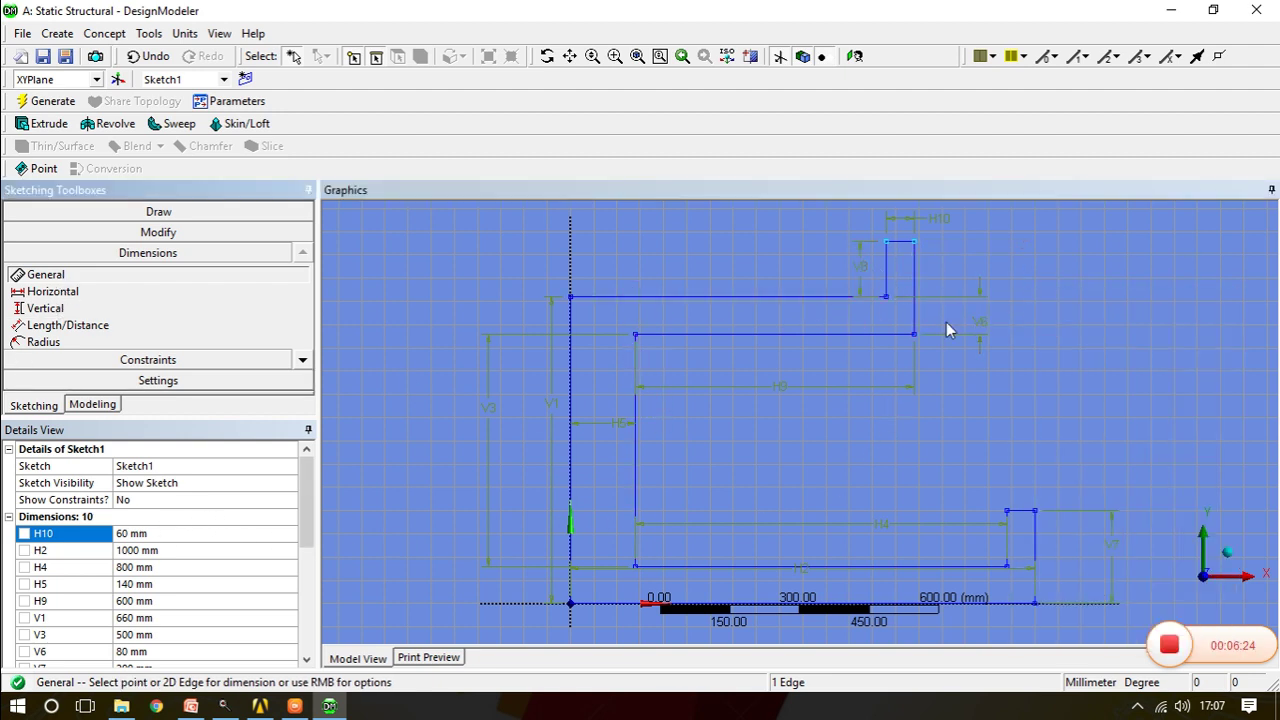
{"action": "left_click", "coordinate": [1029, 557]}
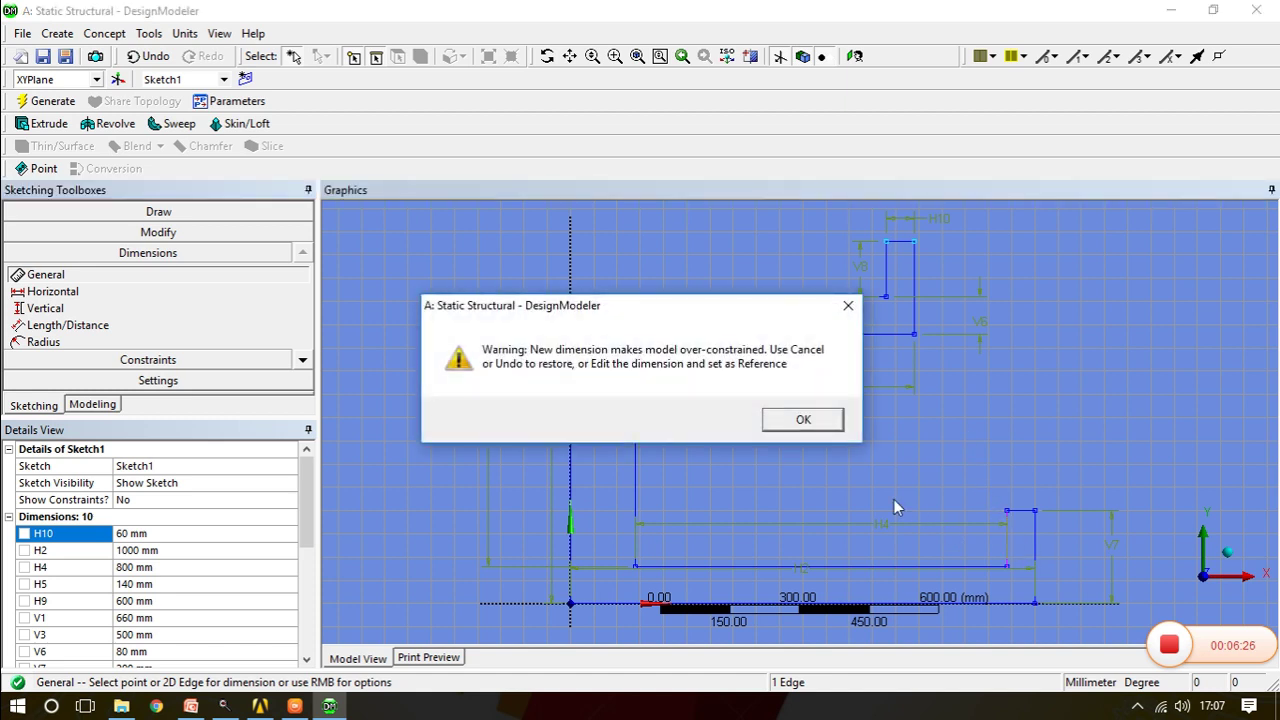
{"action": "left_click", "coordinate": [803, 420]}
{"action": "right_click", "coordinate": [1018, 432]}
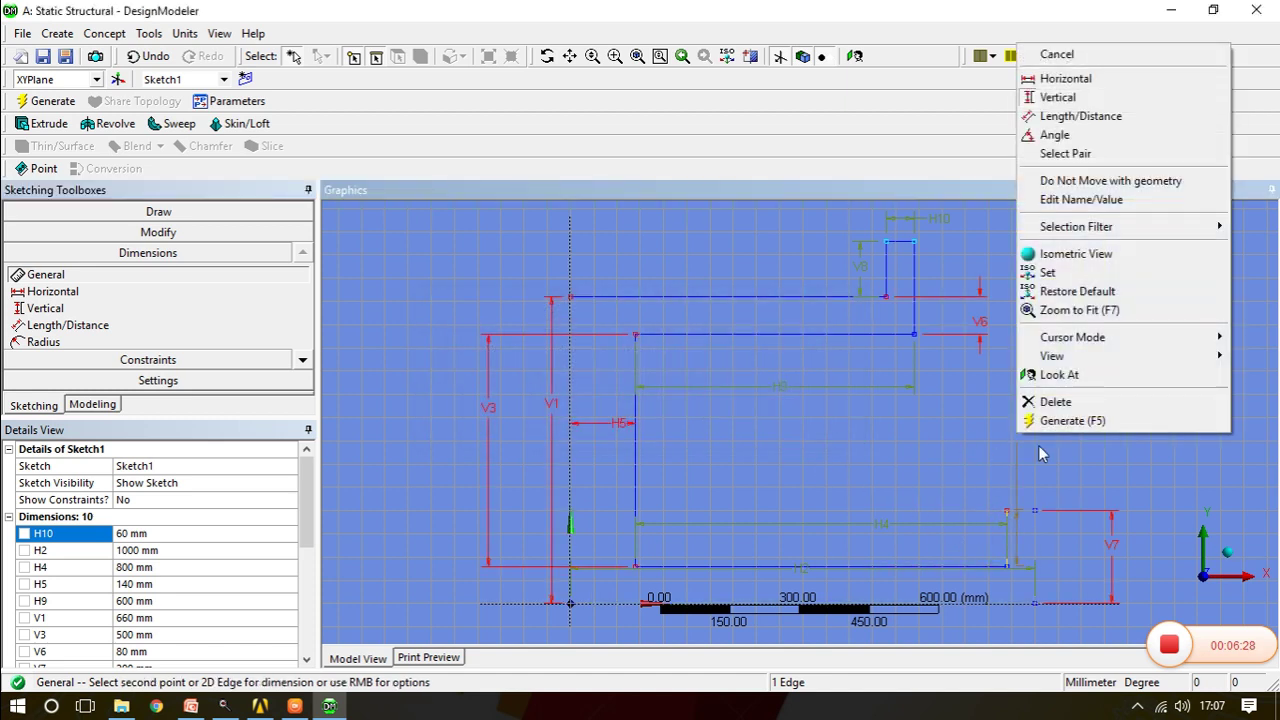
{"action": "left_click", "coordinate": [1100, 55]}
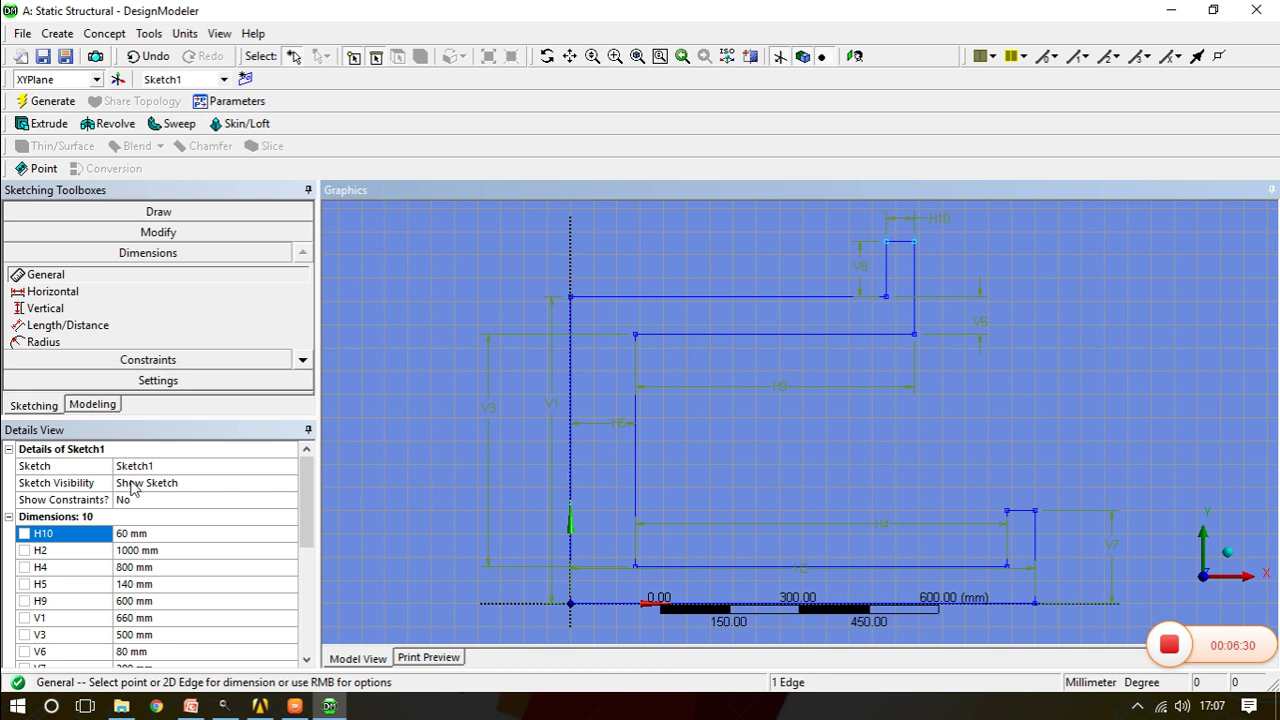
Try to dimension the short top edge of the lower upstand, and cancel the dimension if it over-constrains the sketch
{"action": "left_click", "coordinate": [45, 278]}
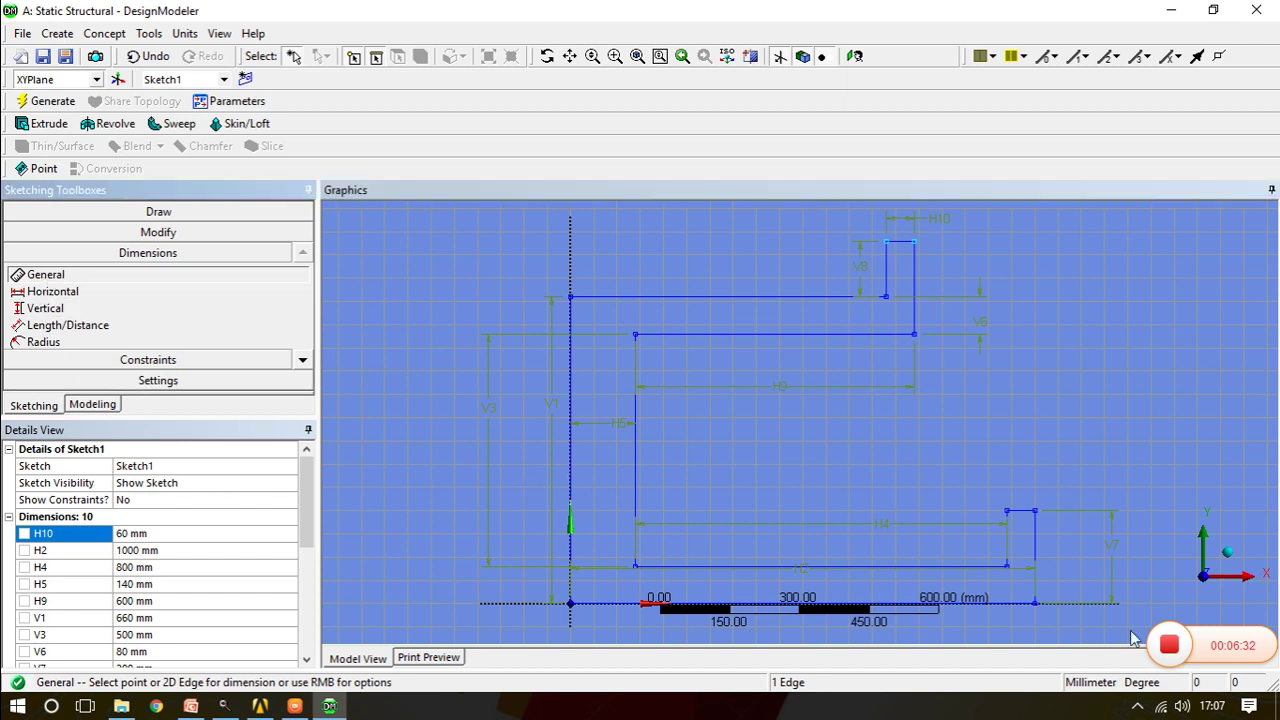
{"action": "left_click", "coordinate": [1028, 512]}
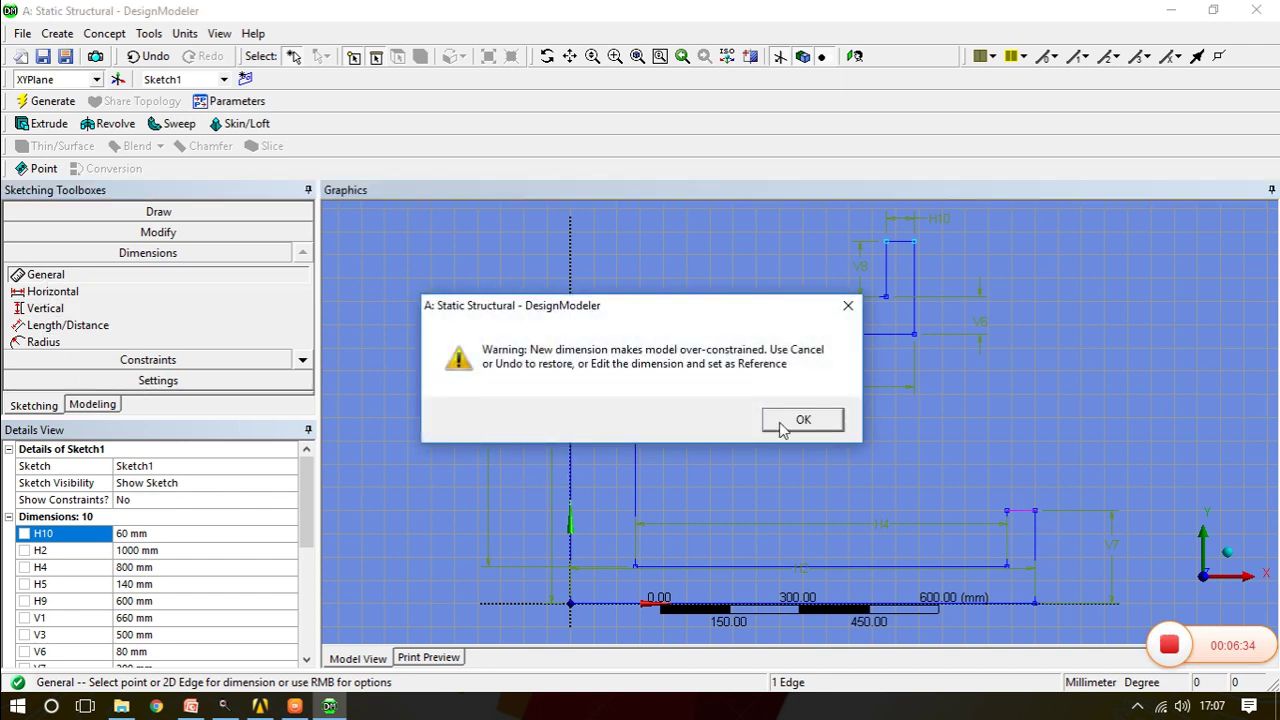
{"action": "left_click", "coordinate": [803, 420]}
{"action": "right_click", "coordinate": [840, 446]}
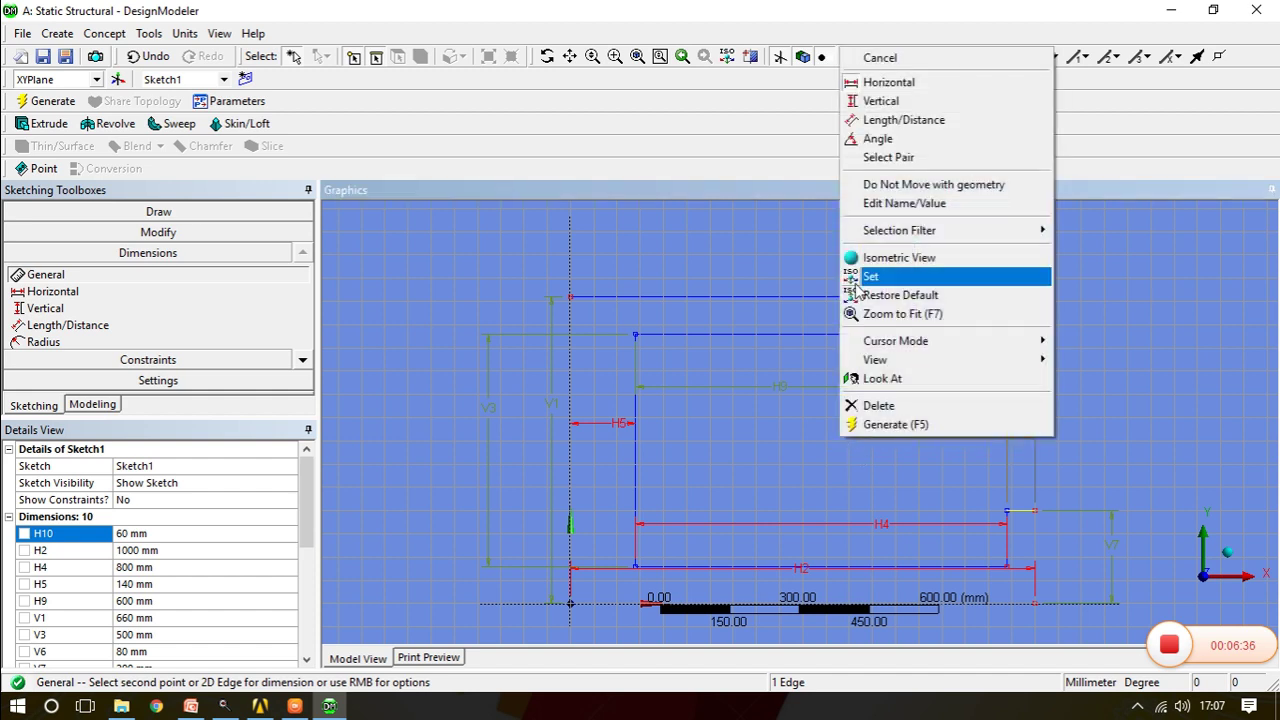
{"action": "left_click", "coordinate": [920, 60]}
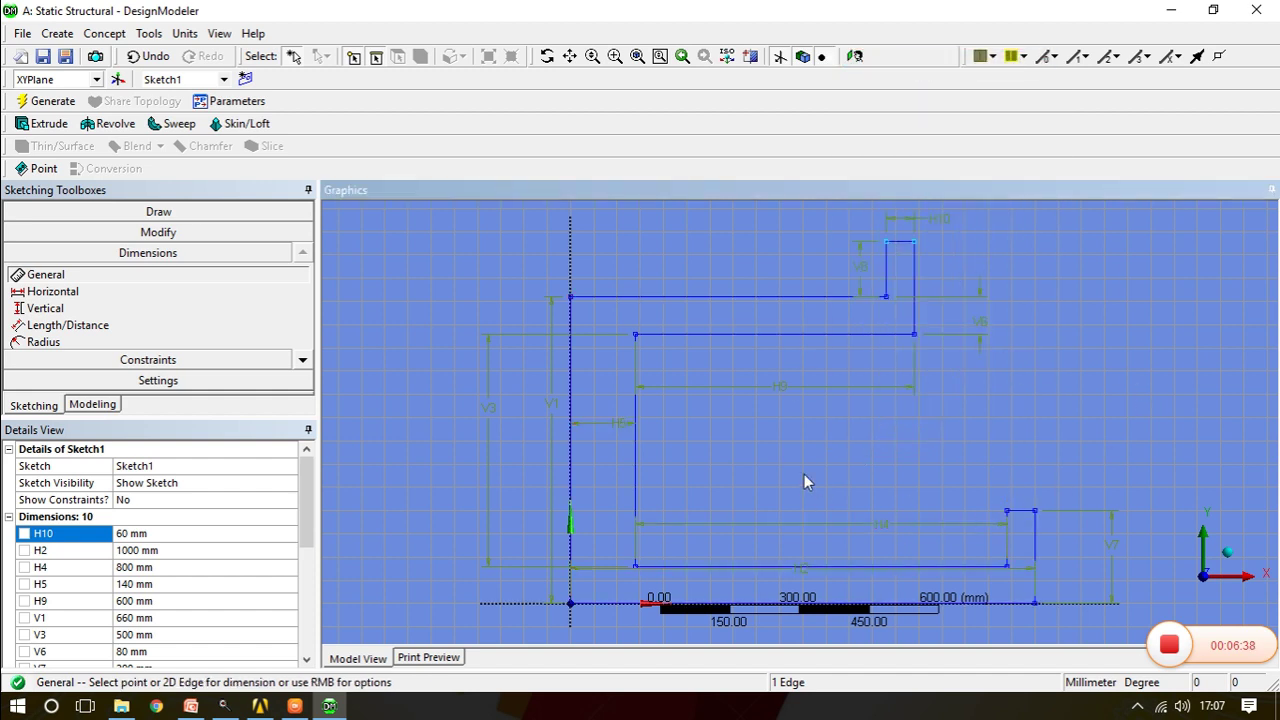
{"action": "mouse_move", "coordinate": [940, 410]}
{"action": "middle_mouse_down"}
{"action": "mouse_move", "coordinate": [891, 414]}
{"action": "mouse_move", "coordinate": [855, 446]}
{"action": "middle_mouse_up"}
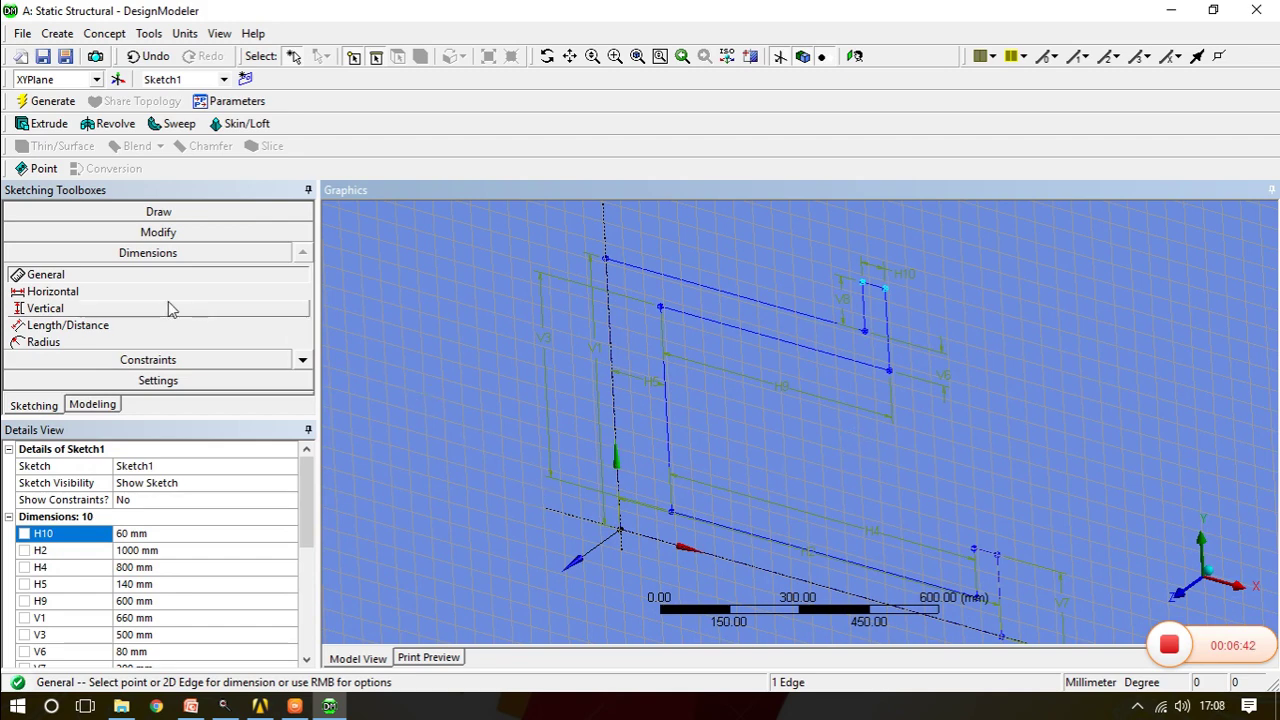
{"action": "left_click", "coordinate": [96, 408]}
{"action": "scroll", "coordinate": [890, 414], "scroll_direction": "down", "scroll_amount": 1}
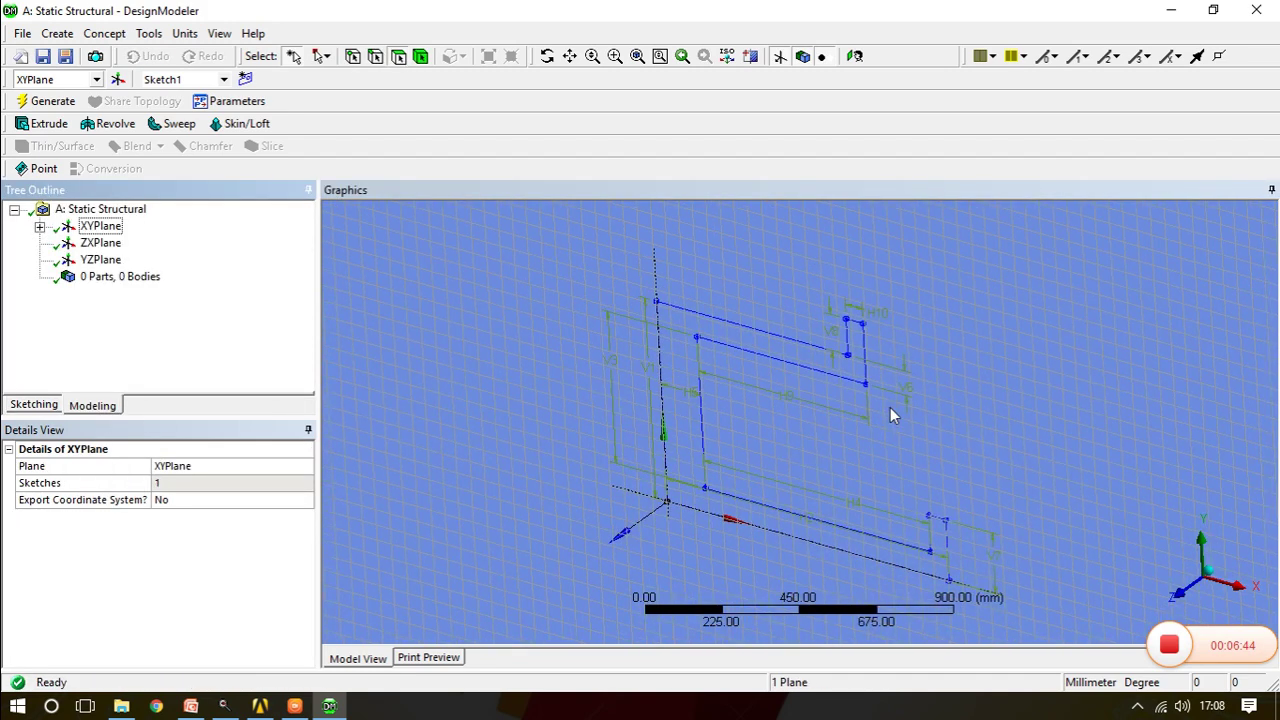
{"action": "scroll", "coordinate": [890, 414], "scroll_direction": "down", "scroll_amount": 1}
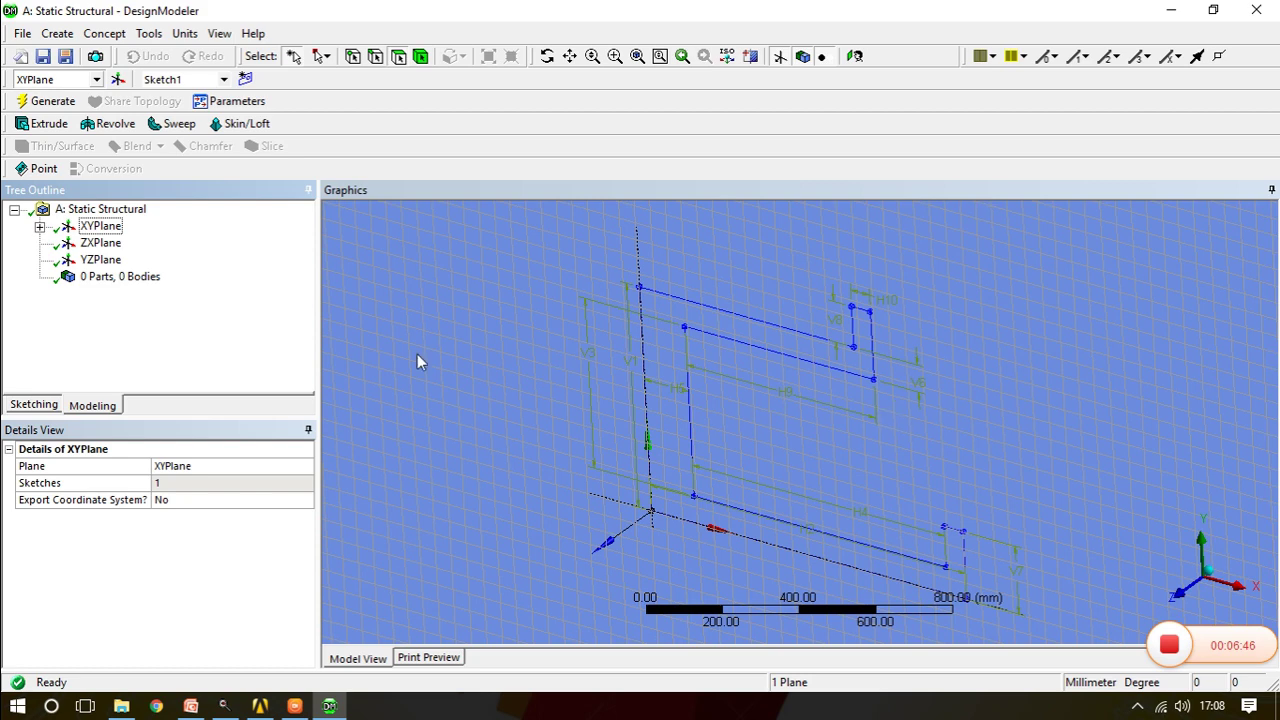
{"action": "left_click", "coordinate": [855, 57]}
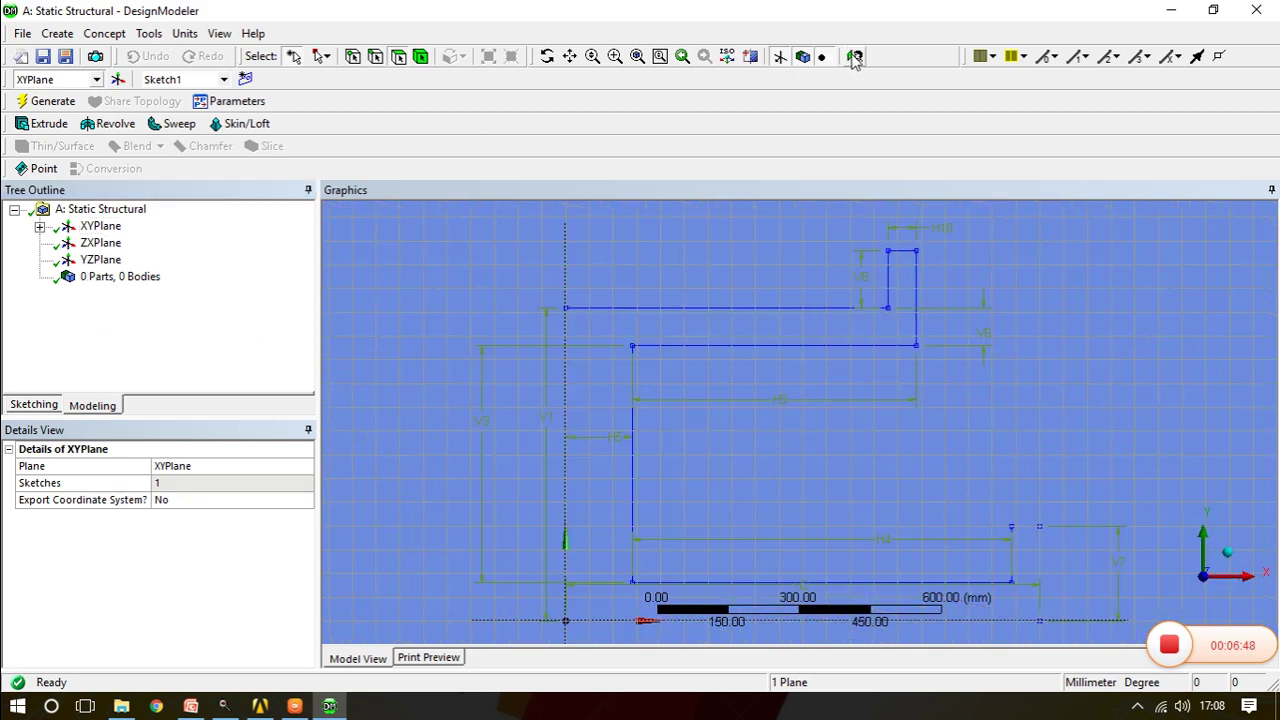
{"action": "scroll", "coordinate": [639, 541], "scroll_direction": "down", "scroll_amount": 1}
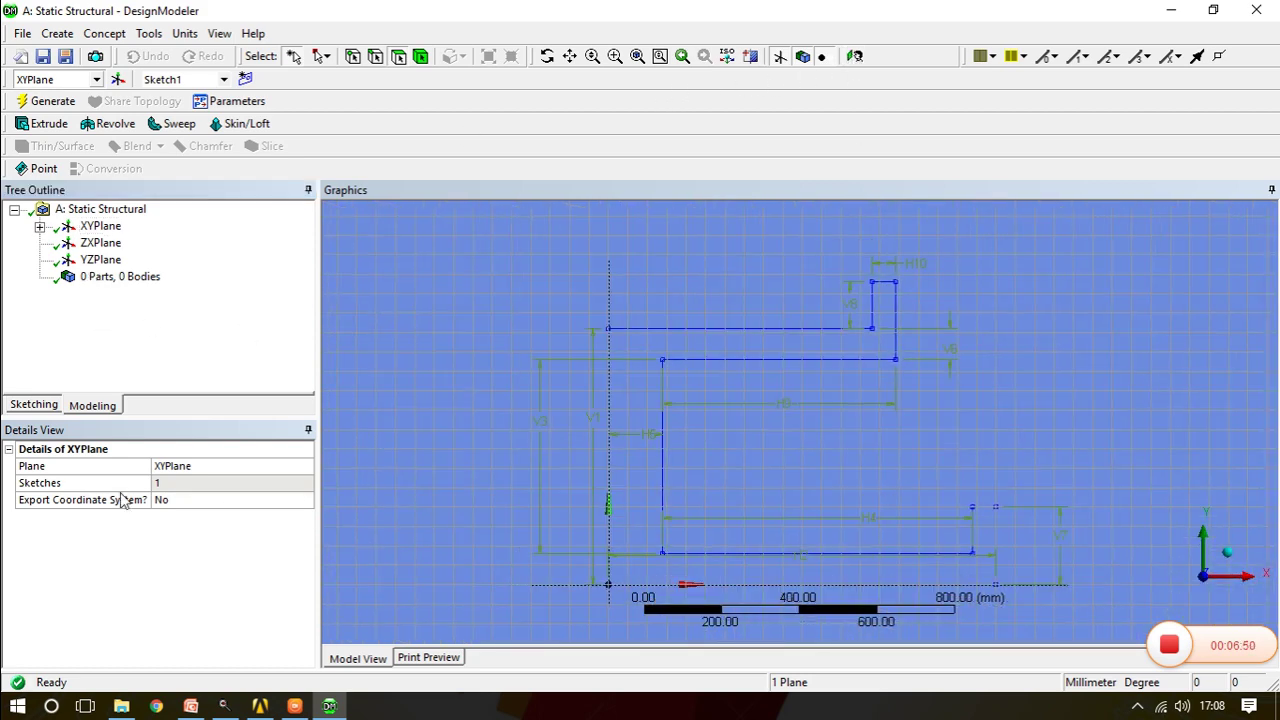
Fillet the upper and lower inner corners of the C-shaped profile with a radius of 100 mm
{"action": "left_click", "coordinate": [34, 404]}
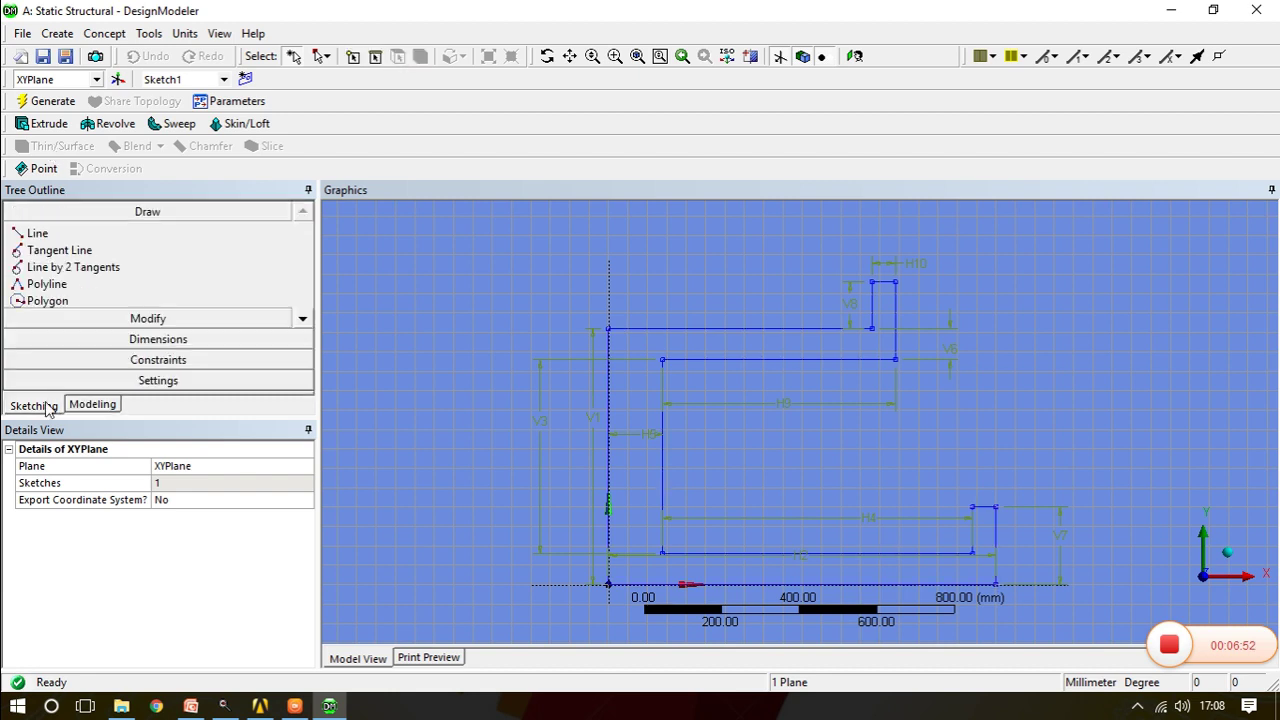
{"action": "left_click", "coordinate": [166, 326]}
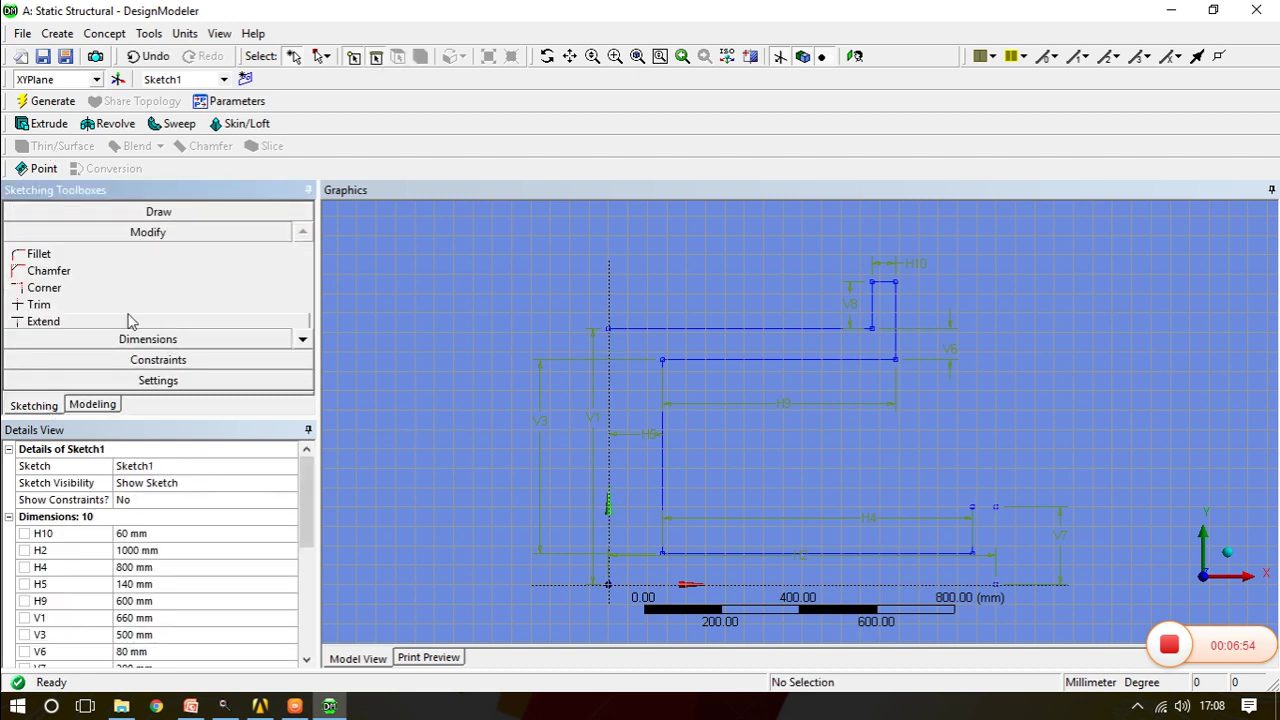
{"action": "left_click", "coordinate": [50, 256]}
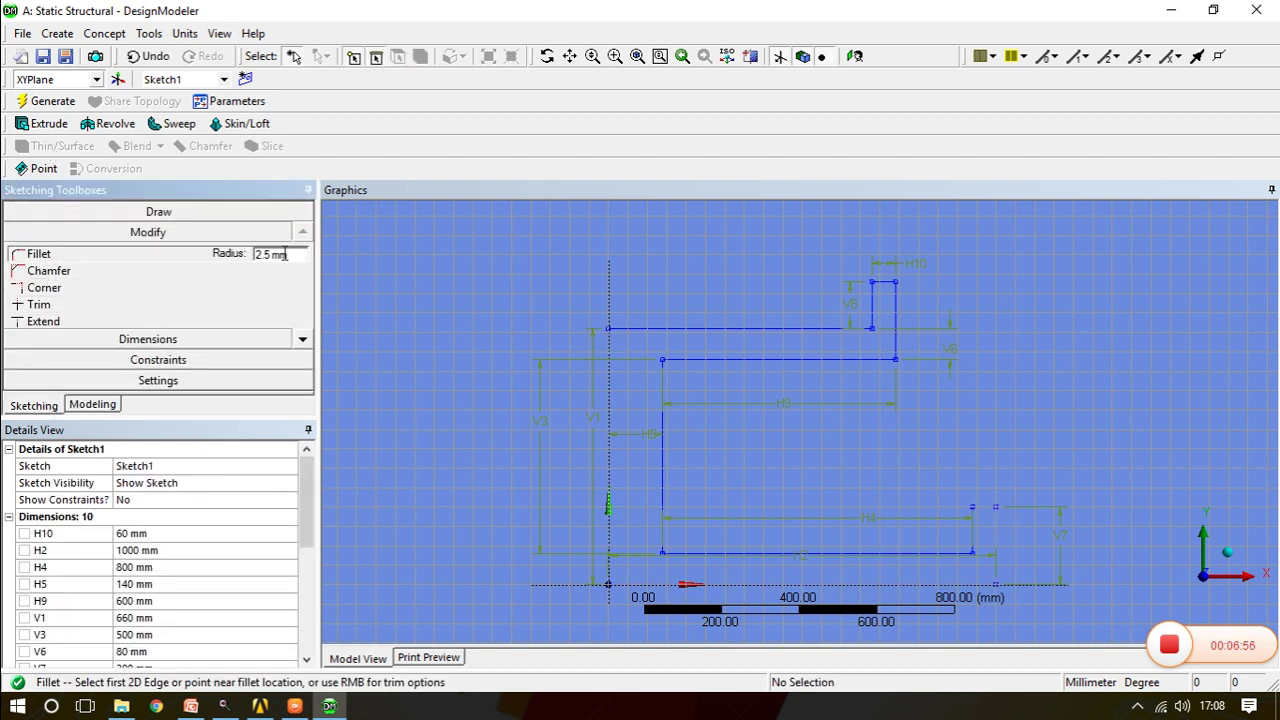
{"action": "left_click", "coordinate": [285, 254]}
{"action": "type", "text": "100"}
{"action": "left_click", "coordinate": [703, 359]}
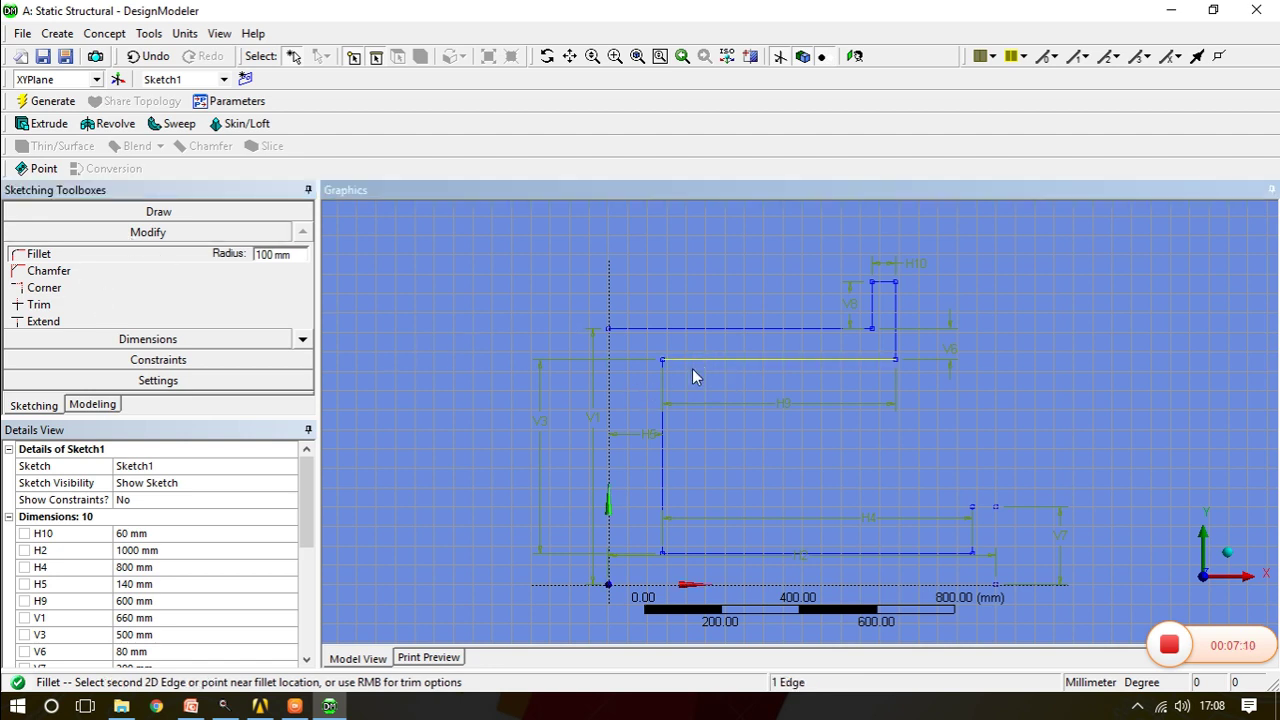
{"action": "left_click", "coordinate": [662, 400]}
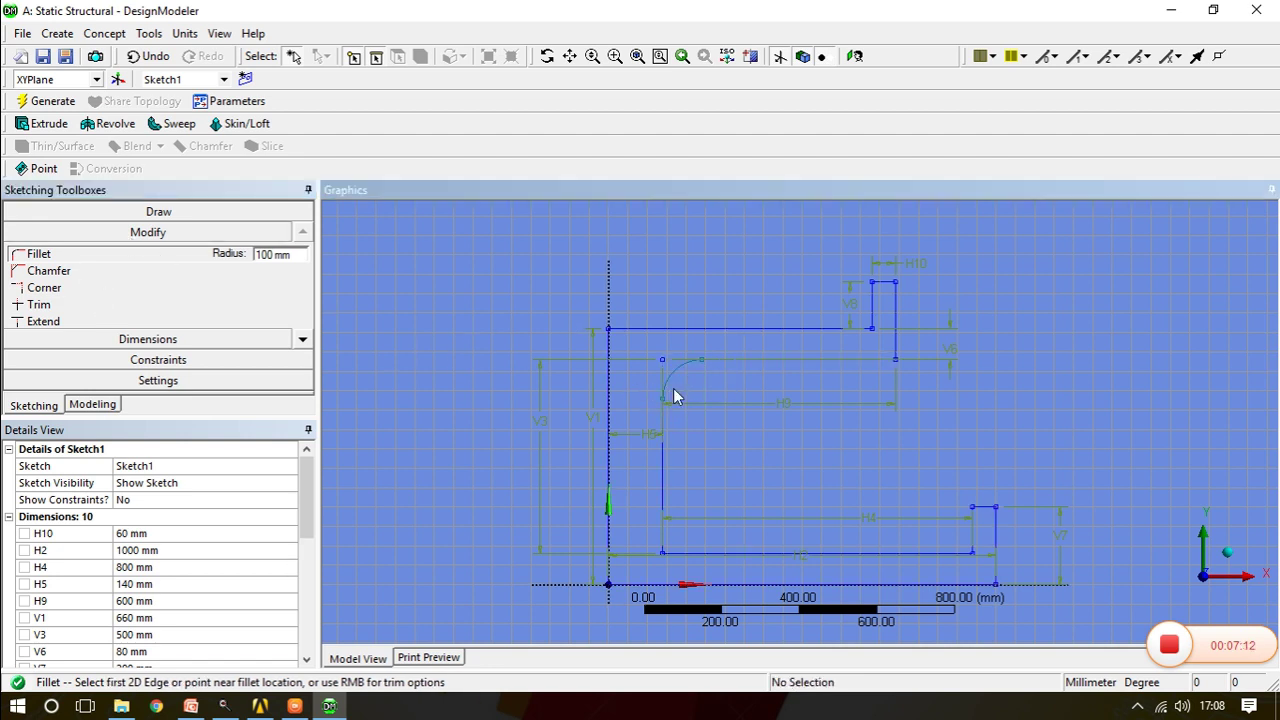
{"action": "left_click", "coordinate": [58, 257]}
{"action": "left_click", "coordinate": [703, 551]}
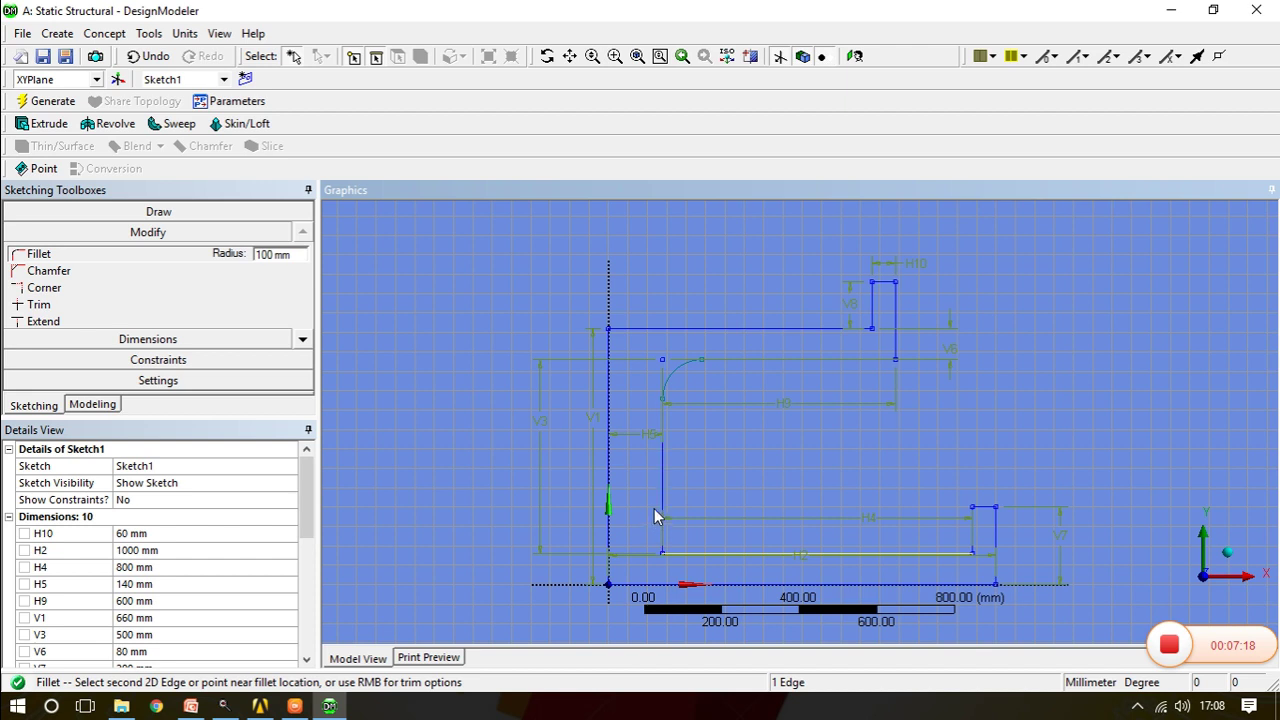
{"action": "left_click", "coordinate": [662, 502]}
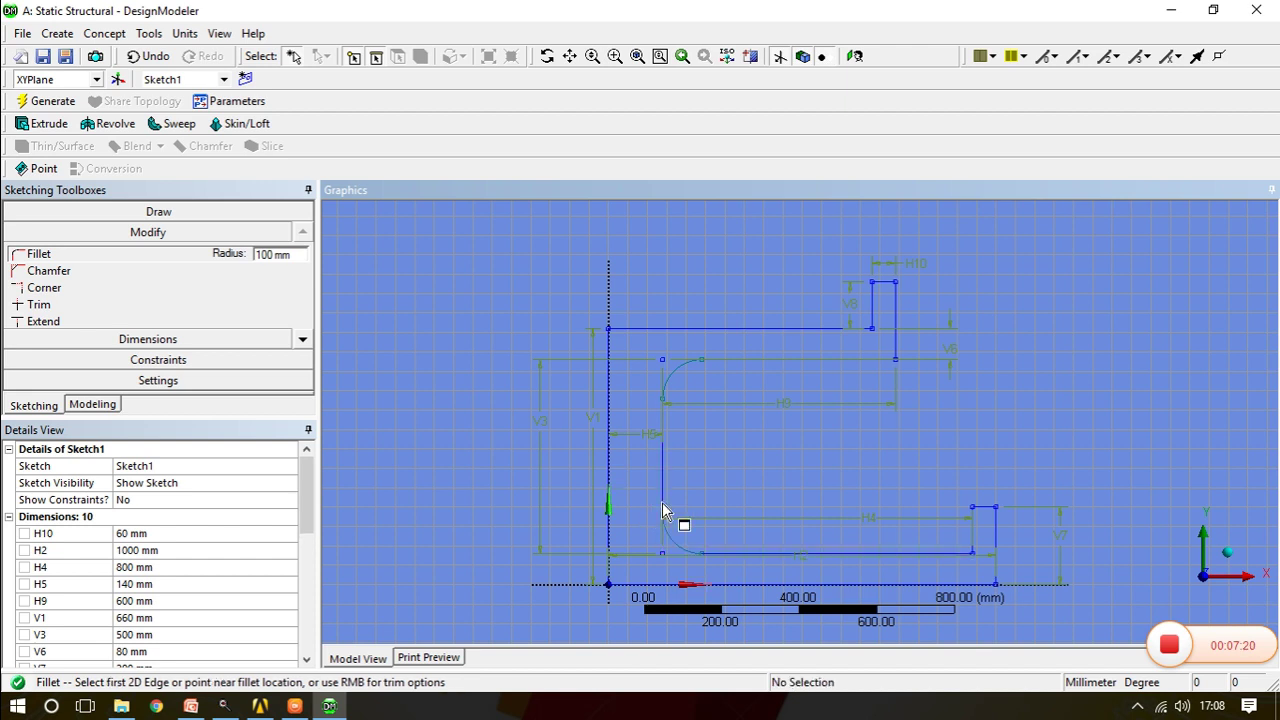
Fillet the inner corner of the lower upstand and the corner between the top edge and upper upstand with a 100 mm radius
{"action": "left_click", "coordinate": [955, 556]}
{"action": "left_click", "coordinate": [973, 534]}
{"action": "left_click", "coordinate": [855, 330]}
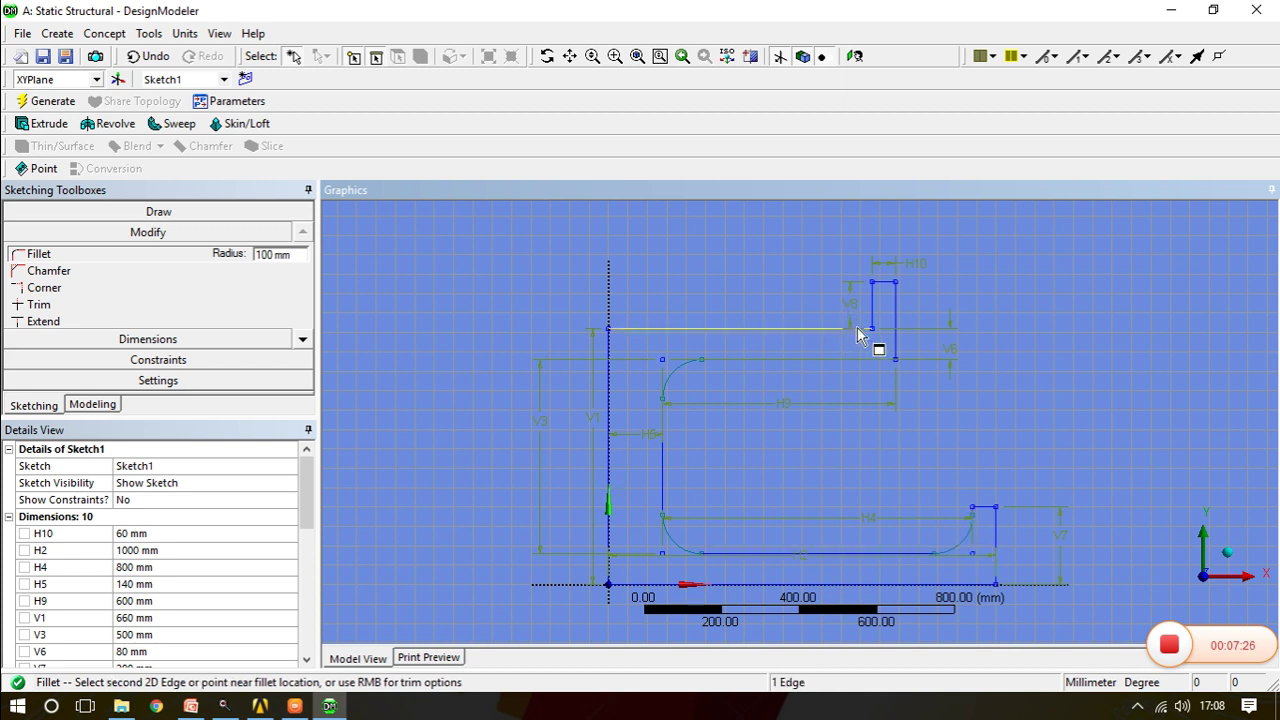
{"action": "left_click", "coordinate": [872, 318]}
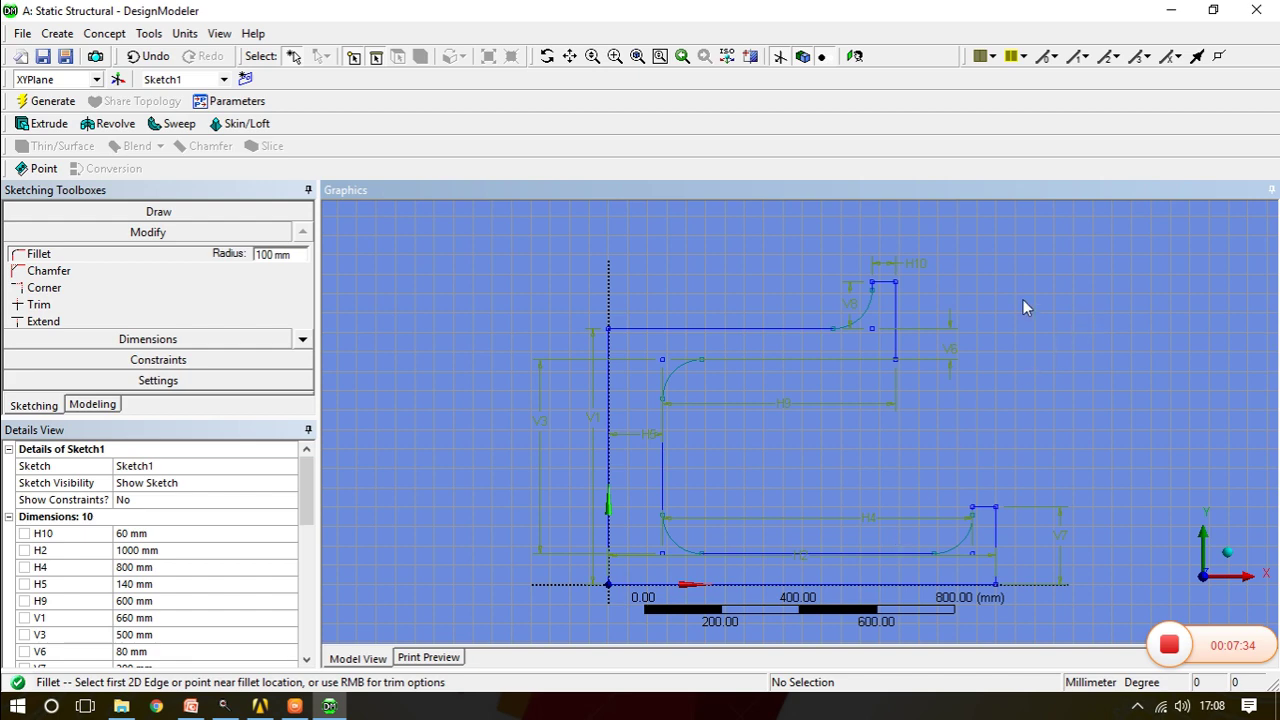
Revolve Sketch1 through 360° as added material about the profile's outer vertical edge on the Y axis, and generate the body
{"action": "left_click", "coordinate": [92, 406]}
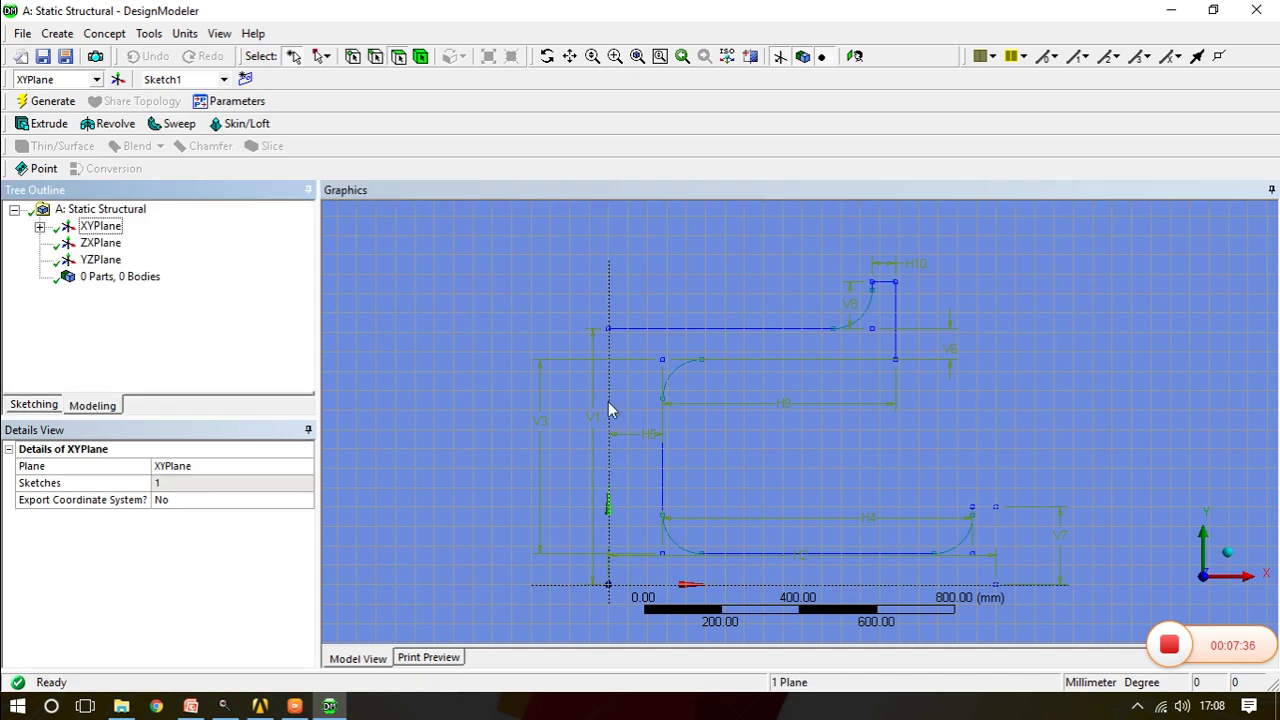
{"action": "middle_click_drag", "start_coordinate": [608, 408], "coordinate": [752, 460]}
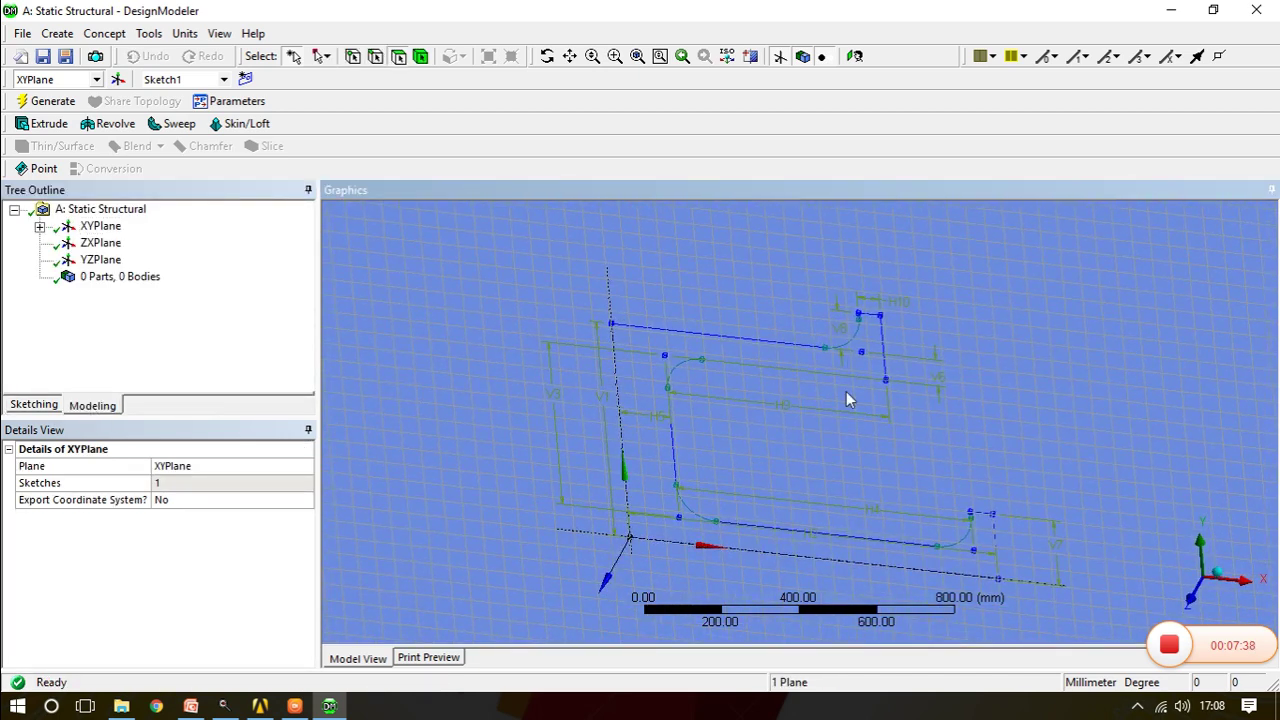
{"action": "scroll", "coordinate": [858, 455], "scroll_direction": "down", "scroll_amount": 2}
{"action": "mouse_move", "coordinate": [771, 349]}
{"action": "middle_mouse_down"}
{"action": "mouse_move", "coordinate": [817, 340]}
{"action": "mouse_move", "coordinate": [799, 338]}
{"action": "middle_mouse_up"}
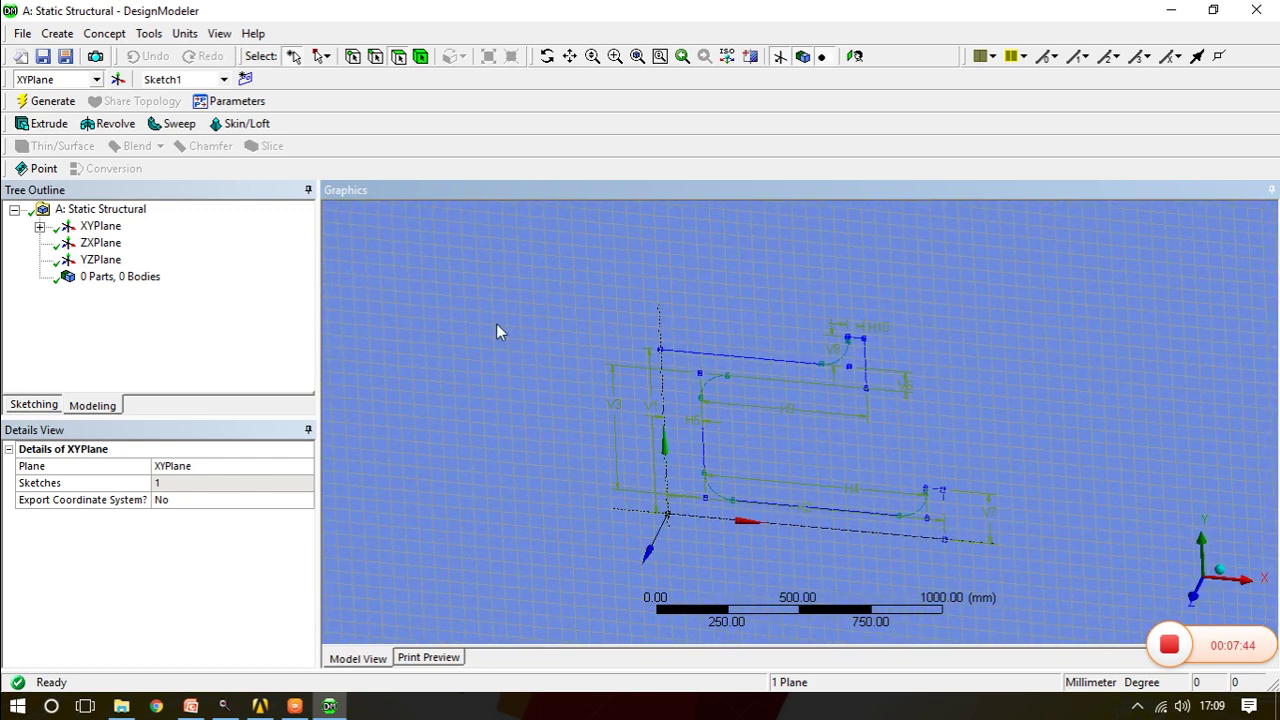
{"action": "left_click", "coordinate": [112, 123]}
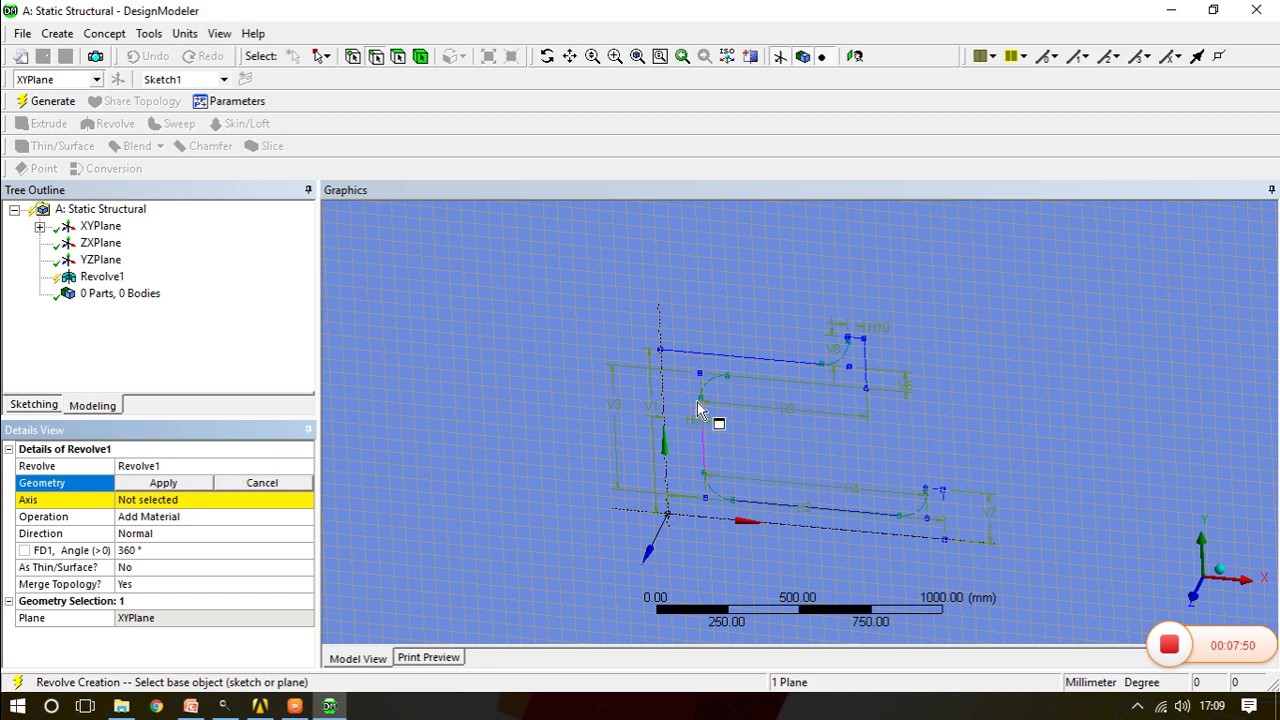
{"action": "left_click", "coordinate": [40, 227]}
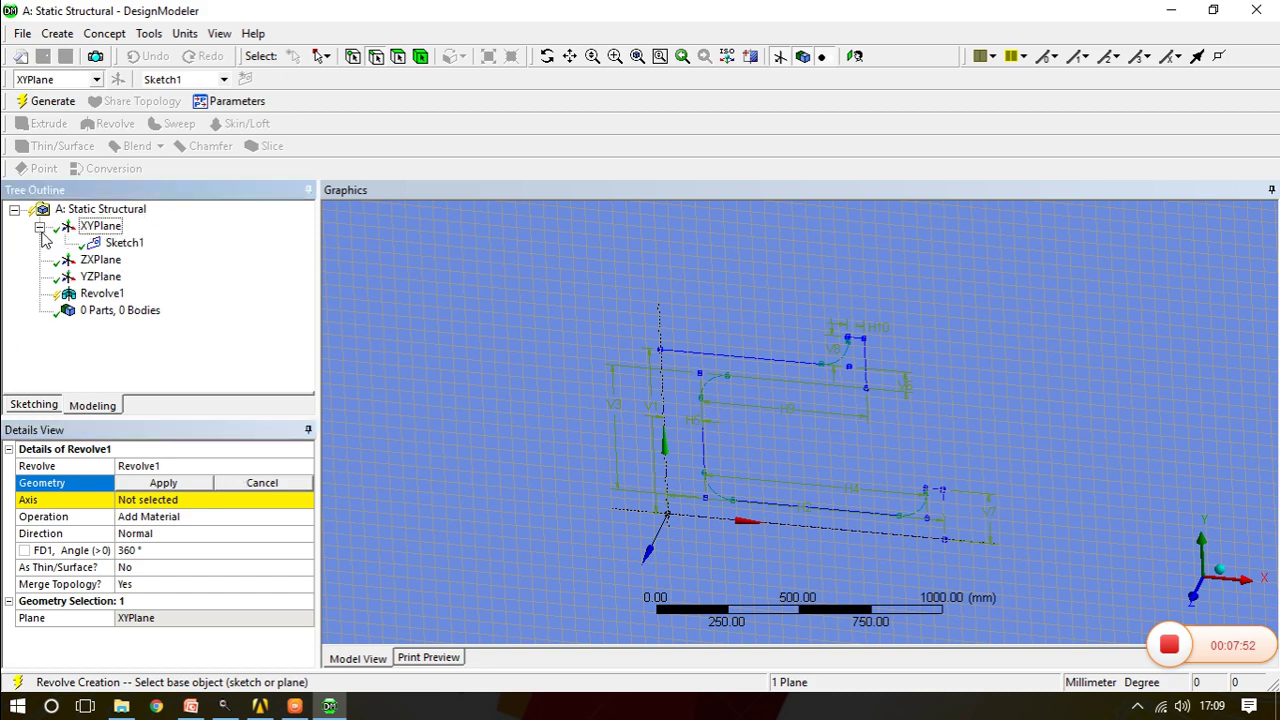
{"action": "left_click", "coordinate": [114, 248]}
{"action": "left_click", "coordinate": [155, 483]}
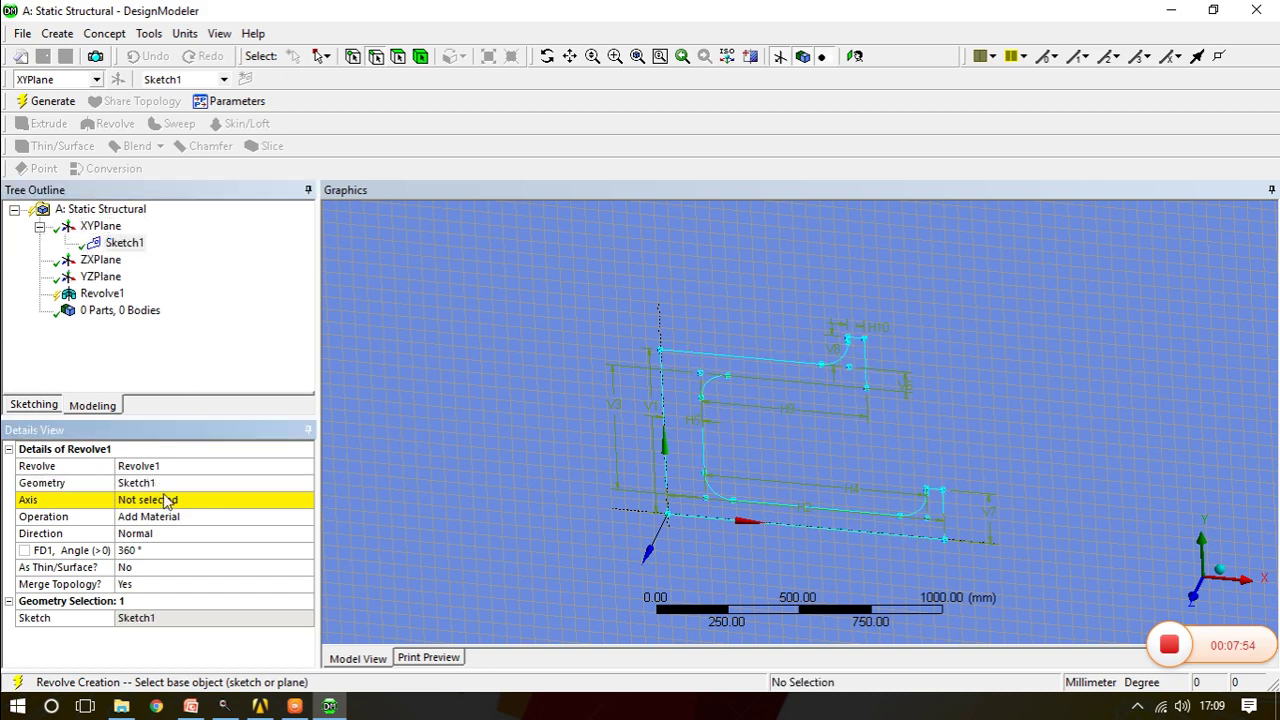
{"action": "left_click", "coordinate": [165, 500]}
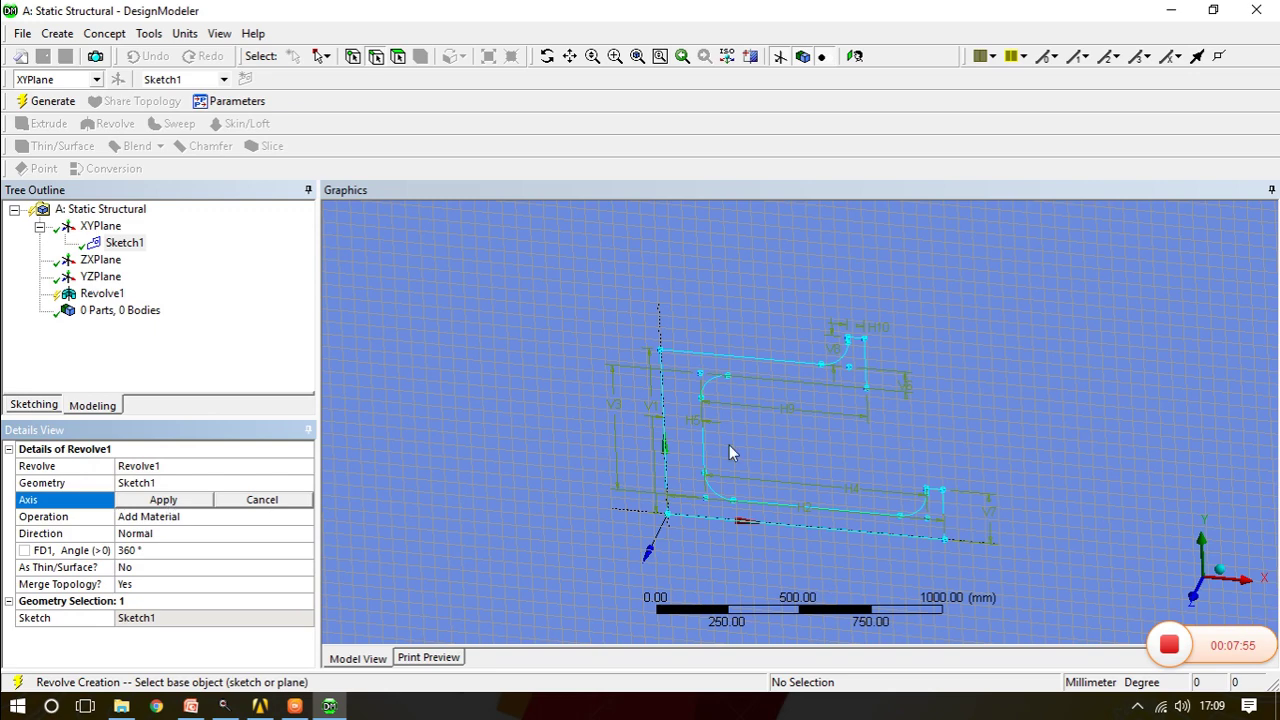
{"action": "left_click", "coordinate": [670, 490]}
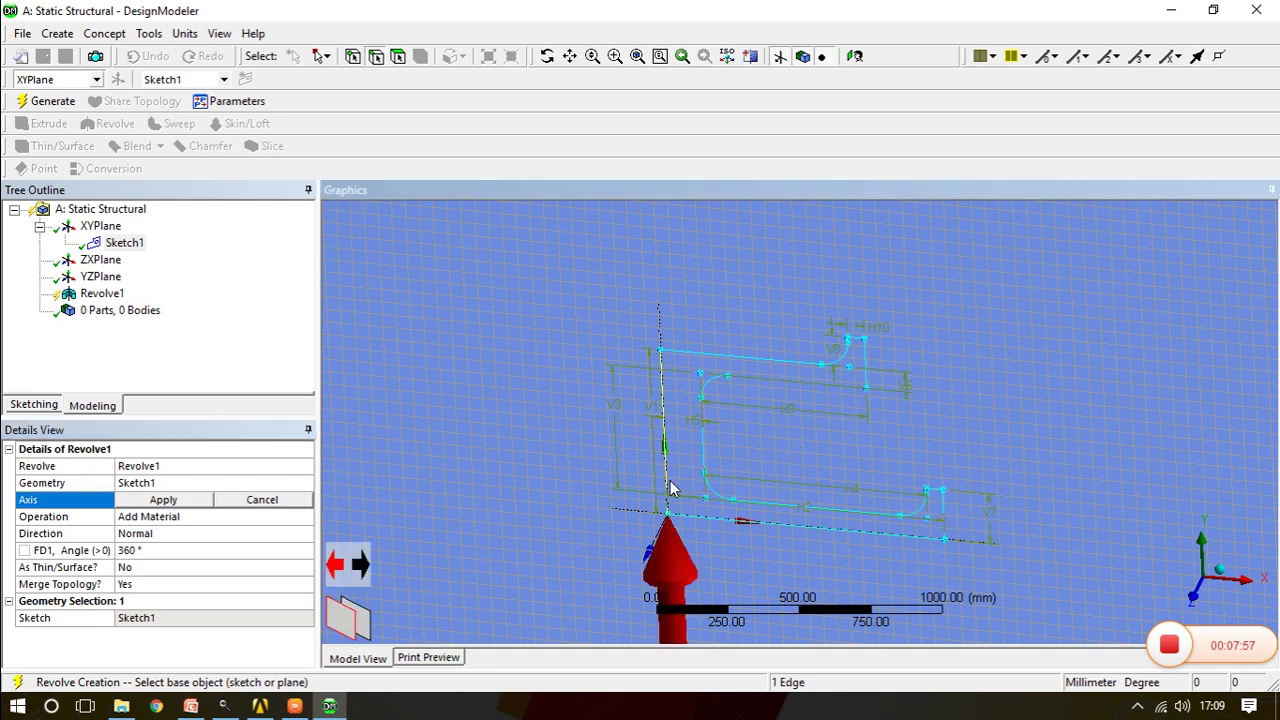
{"action": "left_click", "coordinate": [52, 103]}
{"action": "middle_click_drag", "start_coordinate": [721, 448], "coordinate": [850, 503]}
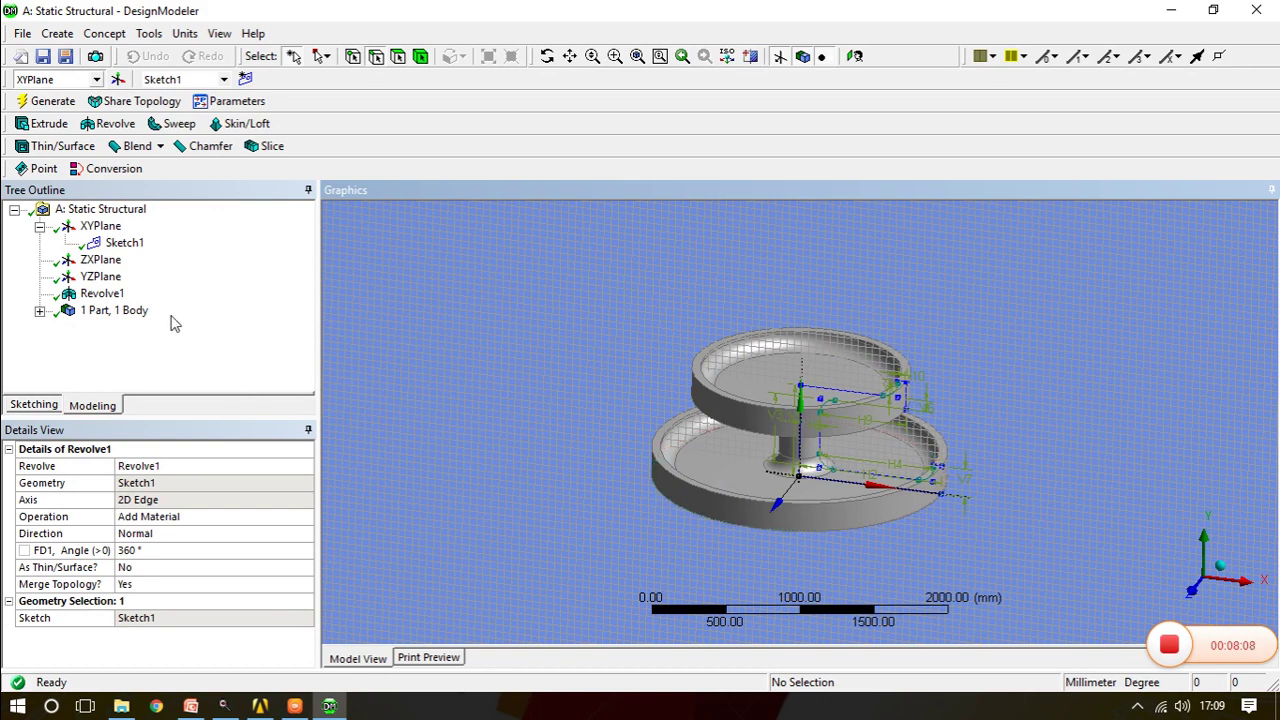
Delete the revolve feature from the model
{"action": "right_click", "coordinate": [100, 294]}
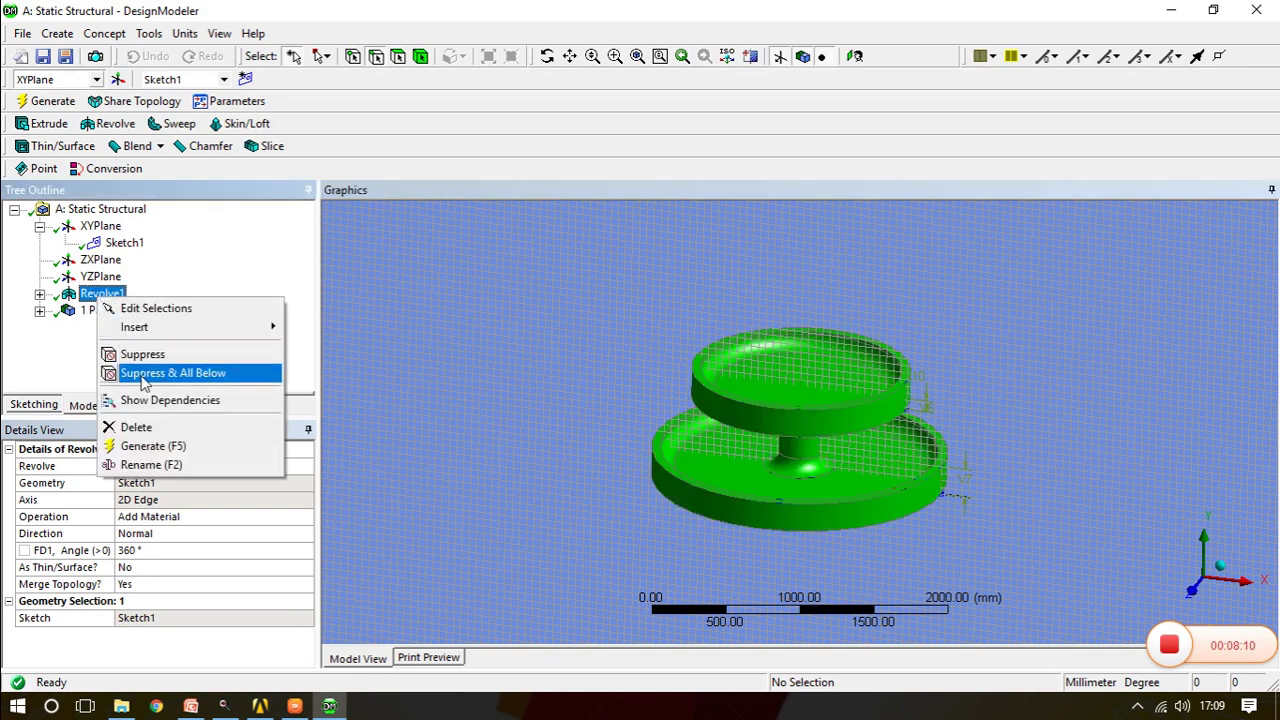
{"action": "left_click", "coordinate": [140, 428]}
{"action": "left_click", "coordinate": [558, 420]}
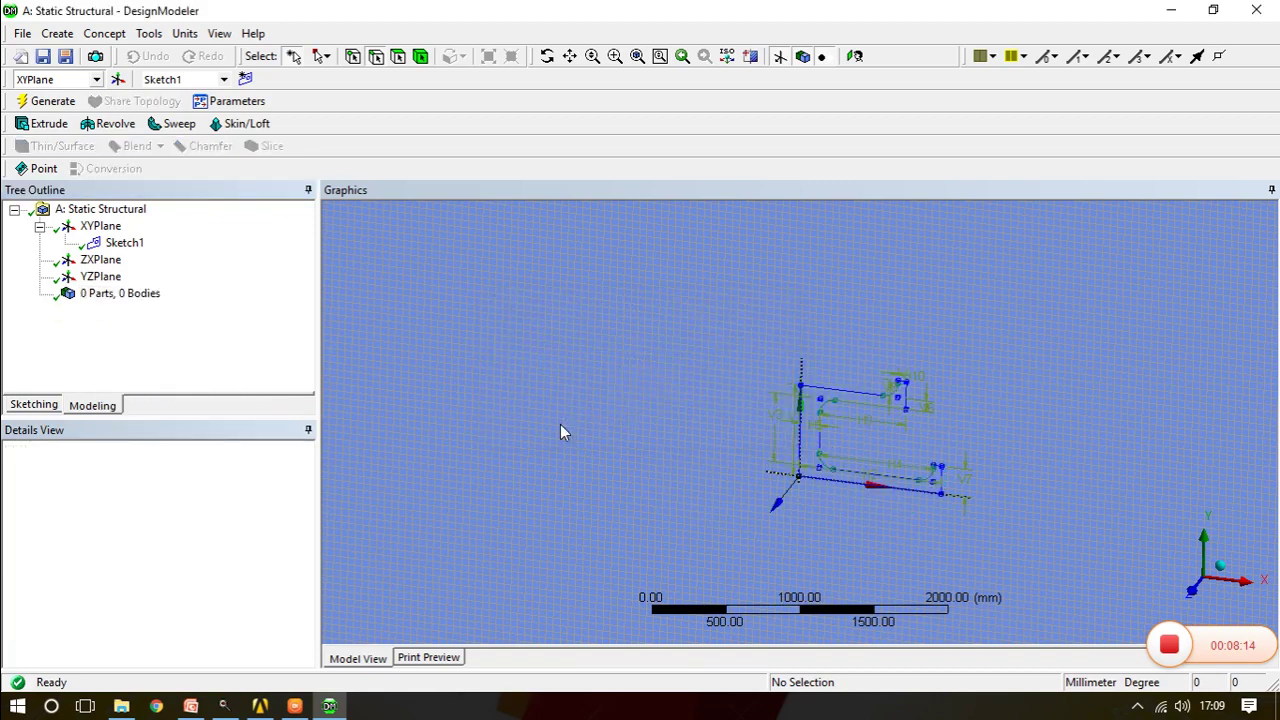
Create a surface from Sketch1 with the Surfaces From Sketches operation, using Add Material, and generate it
{"action": "left_click", "coordinate": [128, 246]}
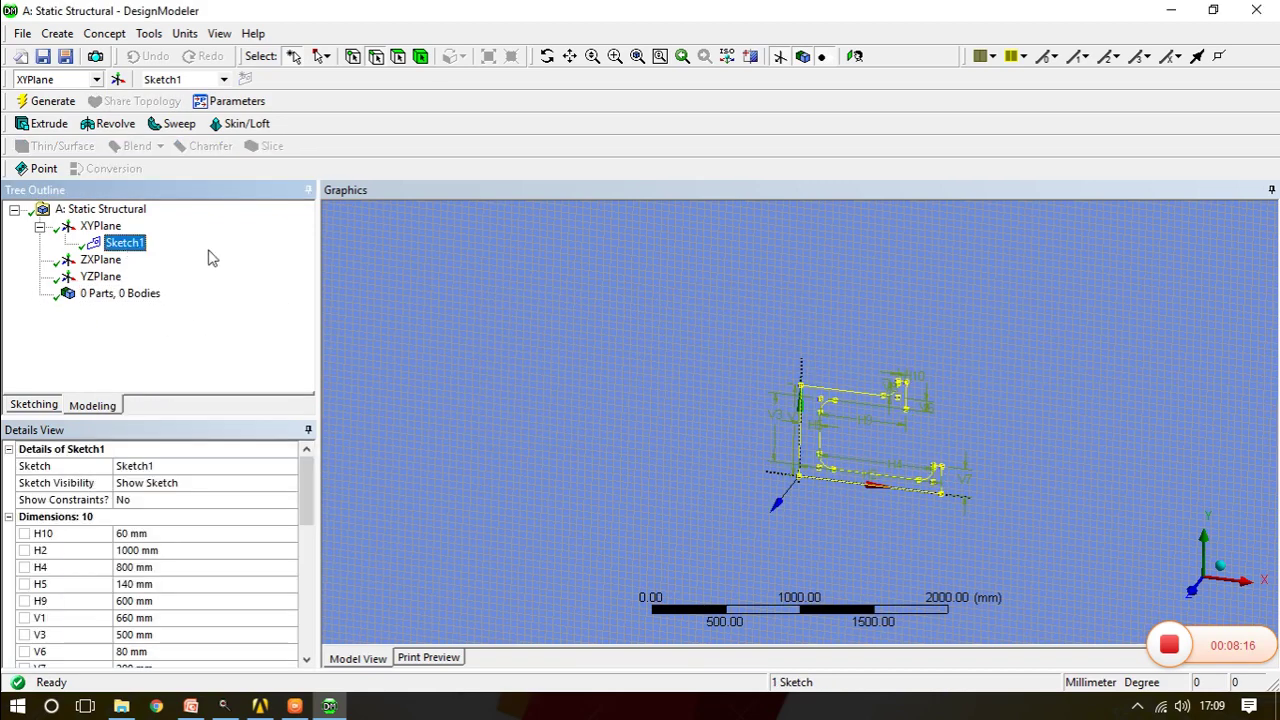
{"action": "left_click", "coordinate": [106, 36]}
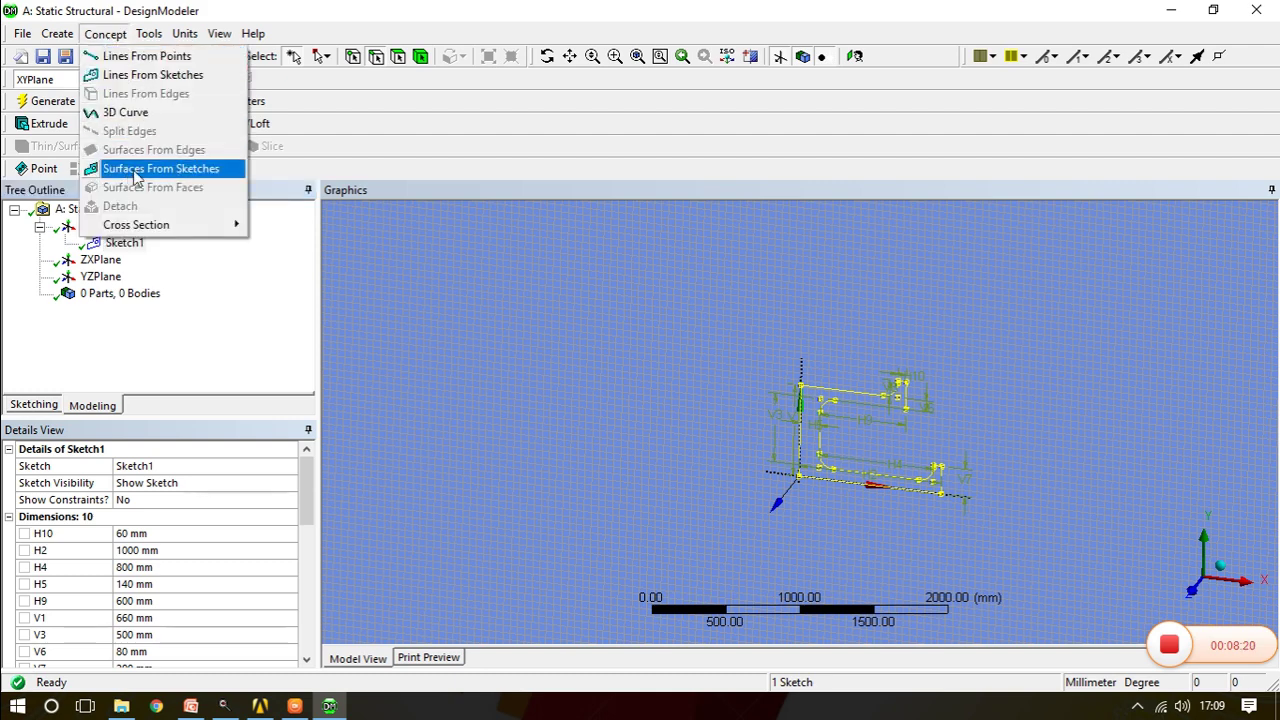
{"action": "left_click", "coordinate": [138, 172]}
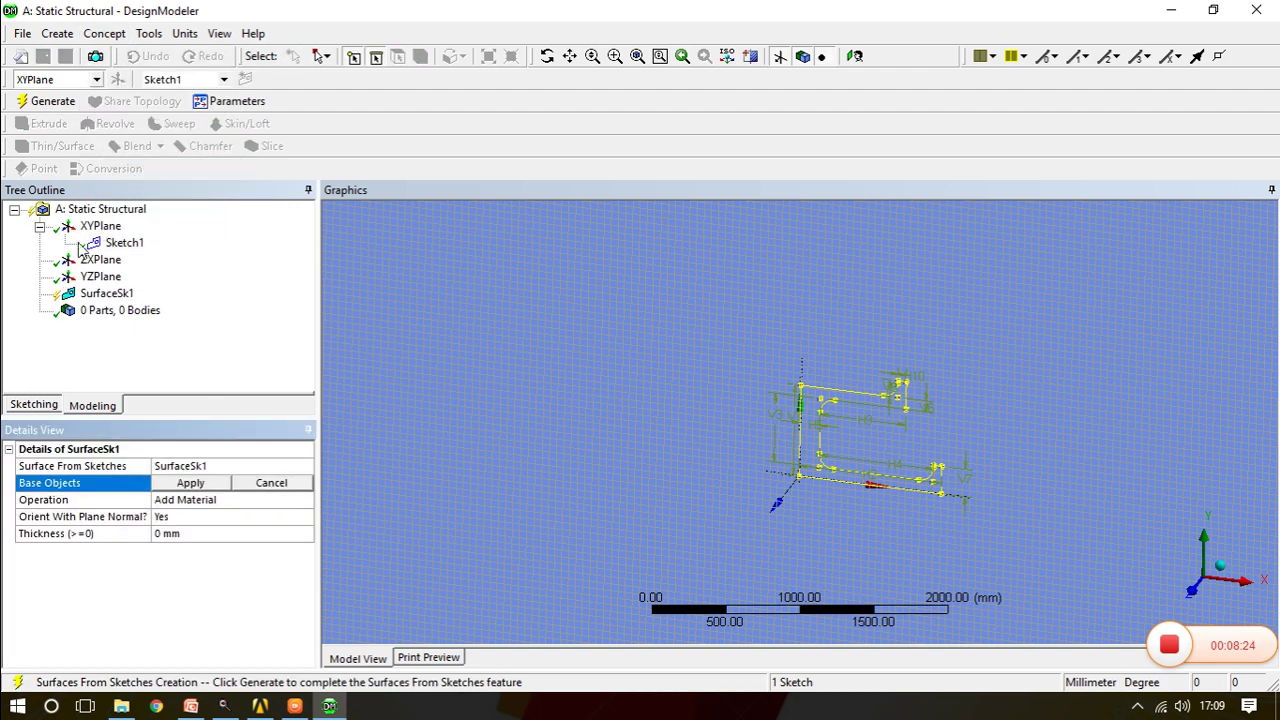
{"action": "left_click", "coordinate": [124, 243]}
{"action": "left_click", "coordinate": [188, 483]}
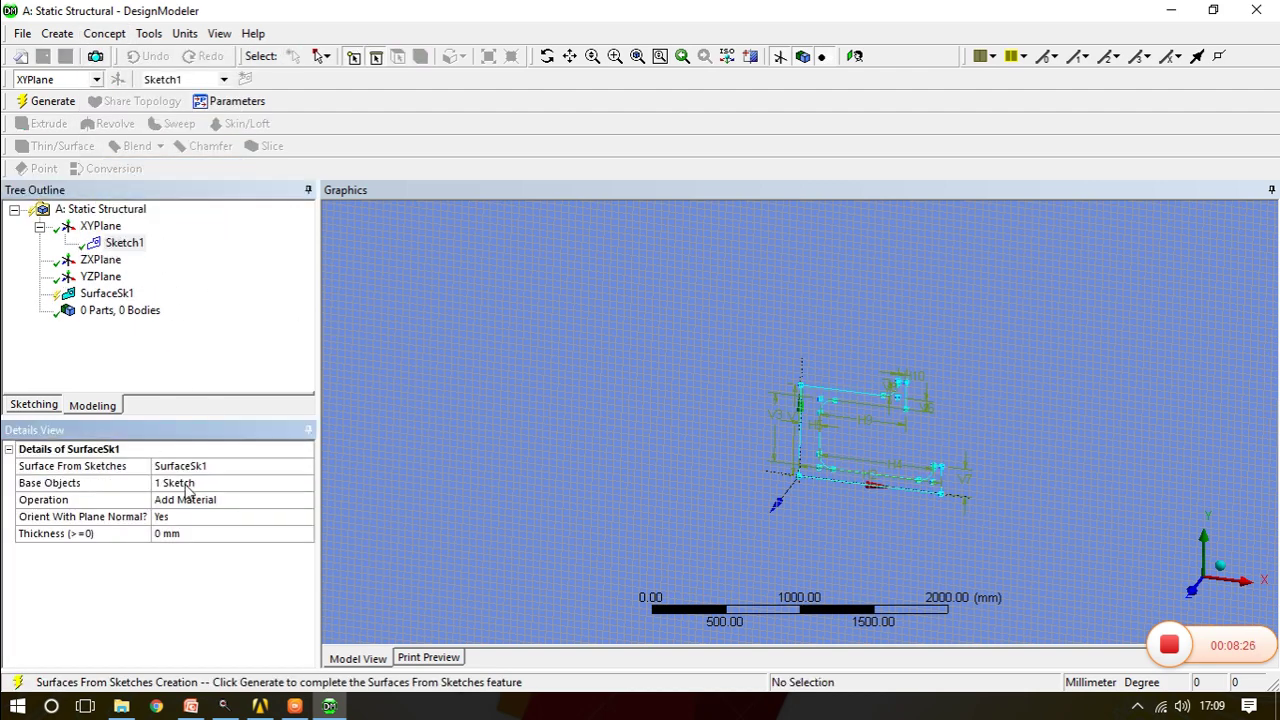
{"action": "left_click", "coordinate": [53, 101]}
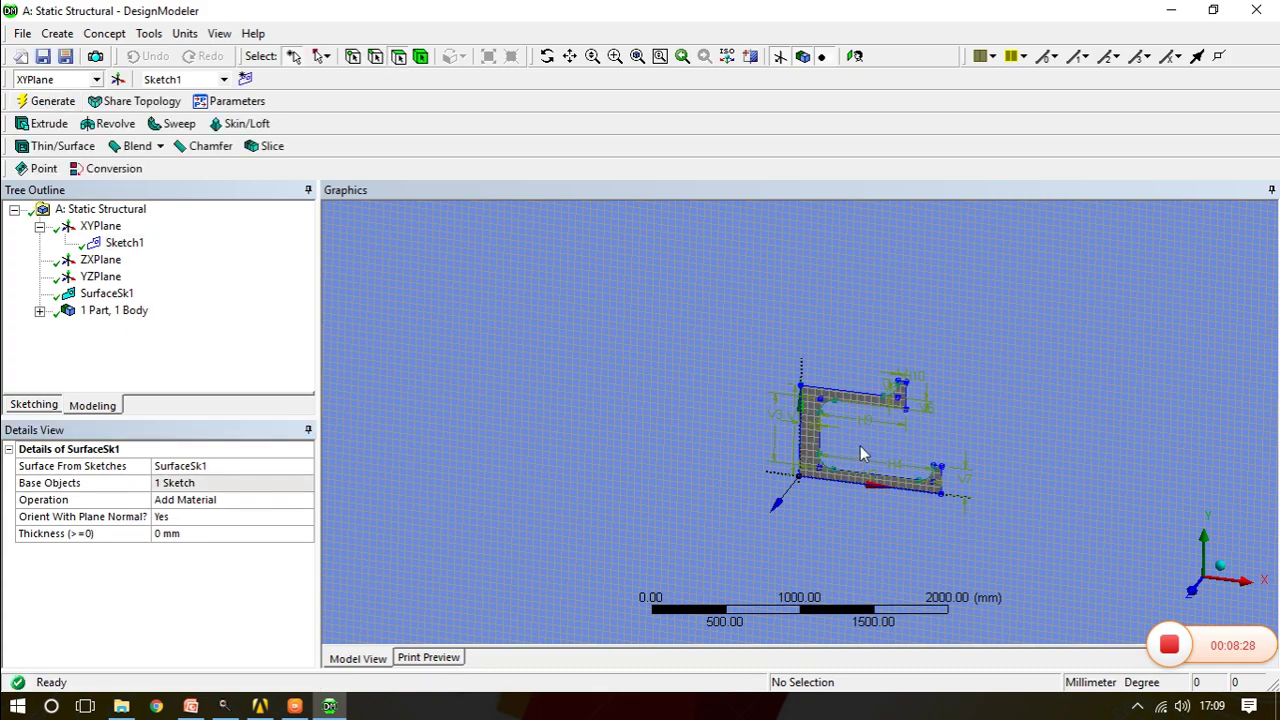
{"action": "scroll", "coordinate": [828, 453], "scroll_direction": "up", "scroll_amount": 2}
{"action": "scroll", "coordinate": [828, 453], "scroll_direction": "up", "scroll_amount": 3}
{"action": "scroll", "coordinate": [827, 444], "scroll_direction": "down", "scroll_amount": 2}
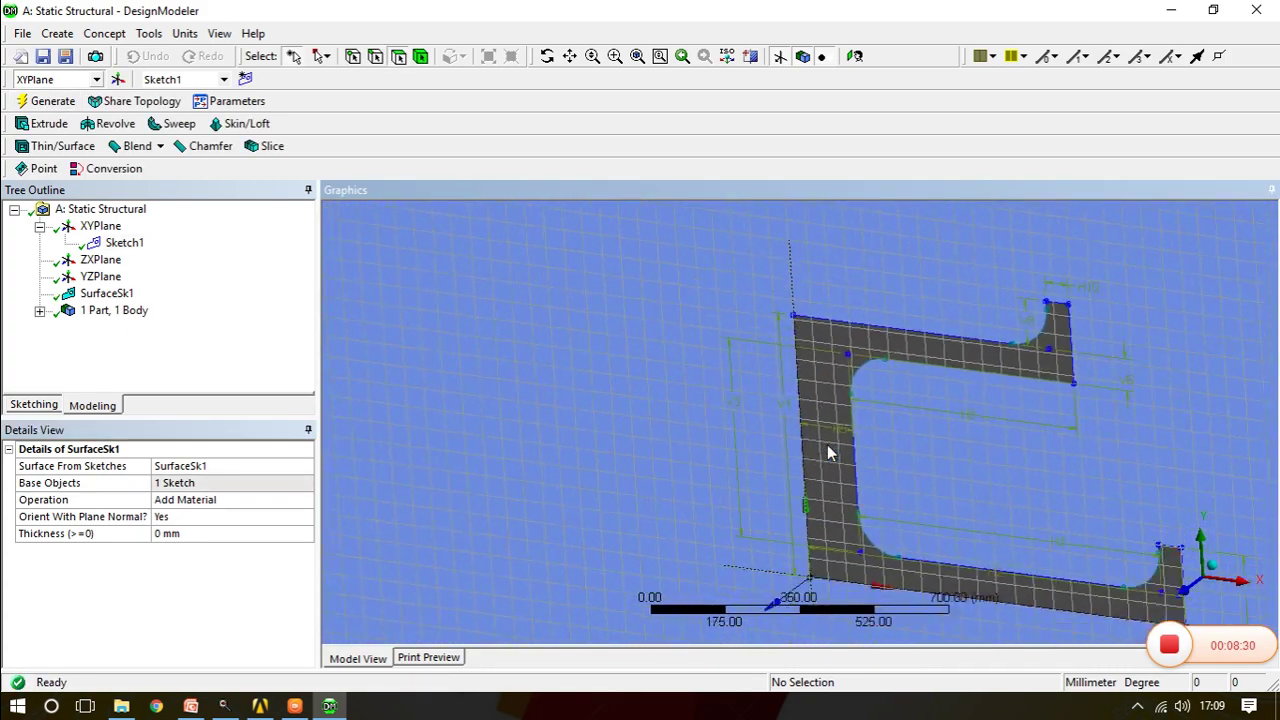
Turn off the 2D display of the sketching grid so the surface shows on a plain background
{"action": "left_click", "coordinate": [40, 406]}
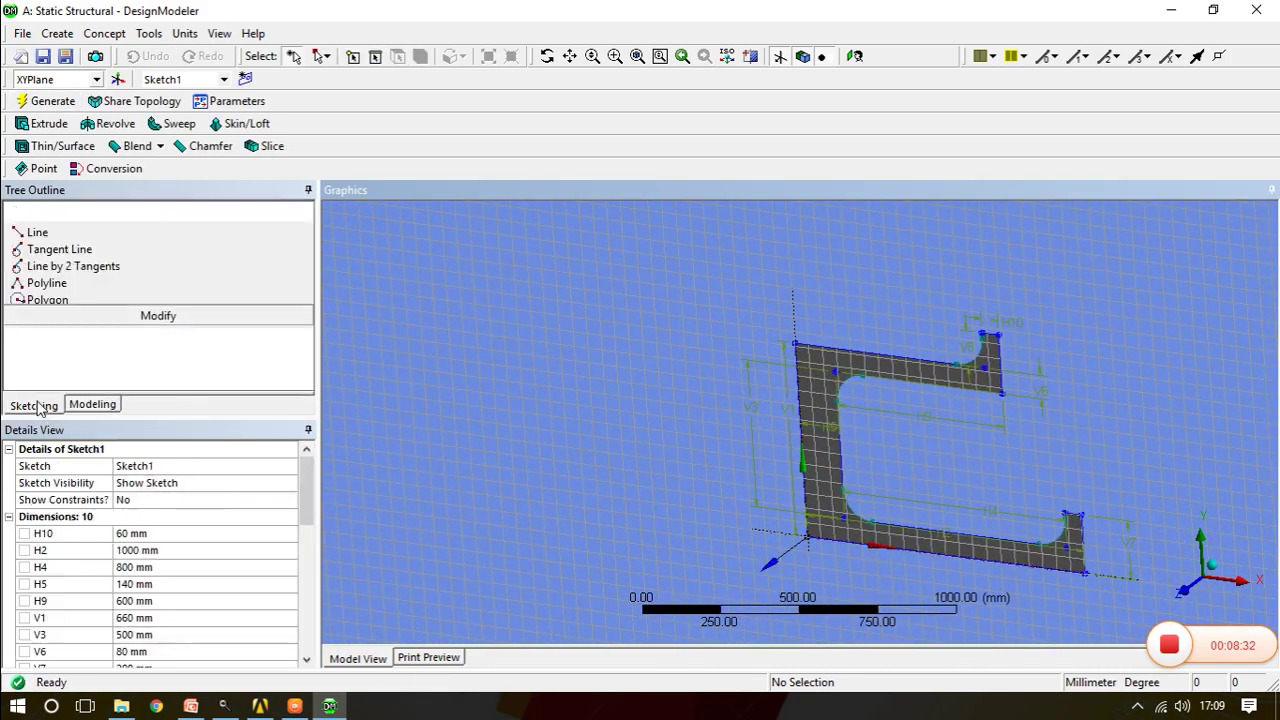
{"action": "left_click", "coordinate": [125, 384]}
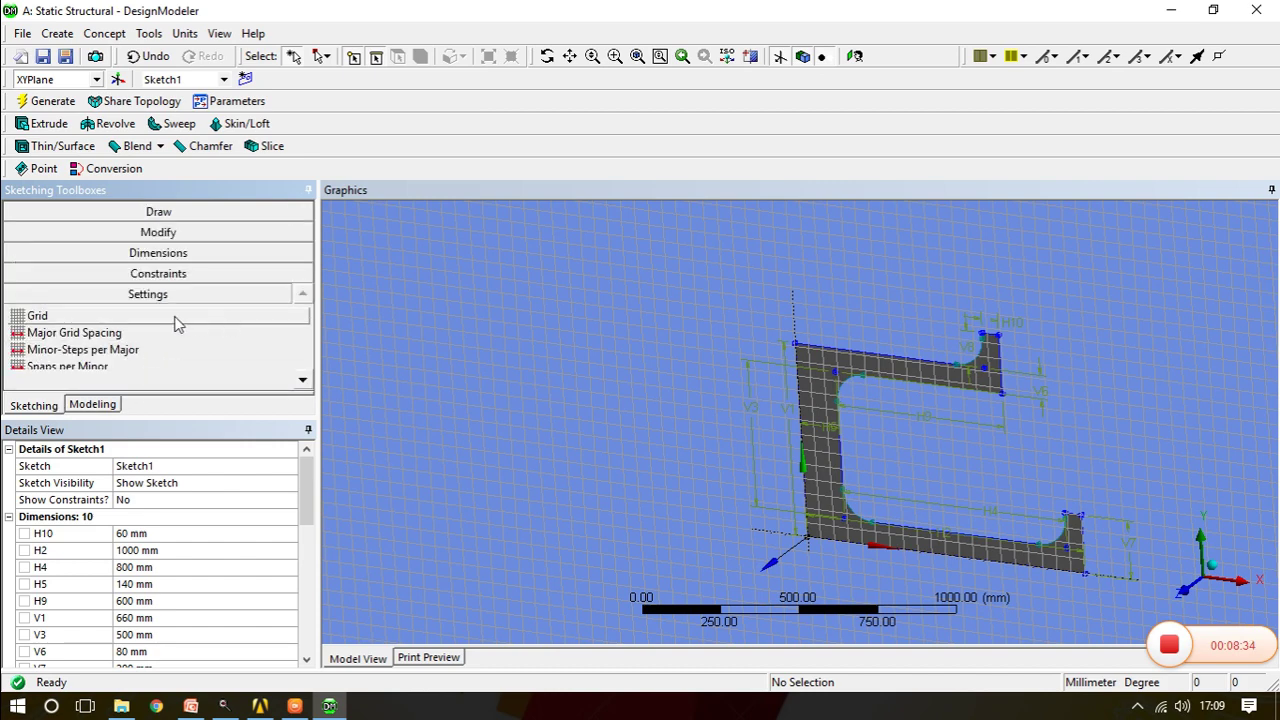
{"action": "left_click", "coordinate": [200, 321]}
{"action": "left_click", "coordinate": [256, 316]}
{"action": "mouse_move", "coordinate": [806, 423]}
{"action": "middle_mouse_down"}
{"action": "mouse_move", "coordinate": [937, 437]}
{"action": "mouse_move", "coordinate": [920, 417]}
{"action": "mouse_move", "coordinate": [910, 444]}
{"action": "mouse_move", "coordinate": [949, 466]}
{"action": "mouse_move", "coordinate": [910, 460]}
{"action": "middle_mouse_up"}
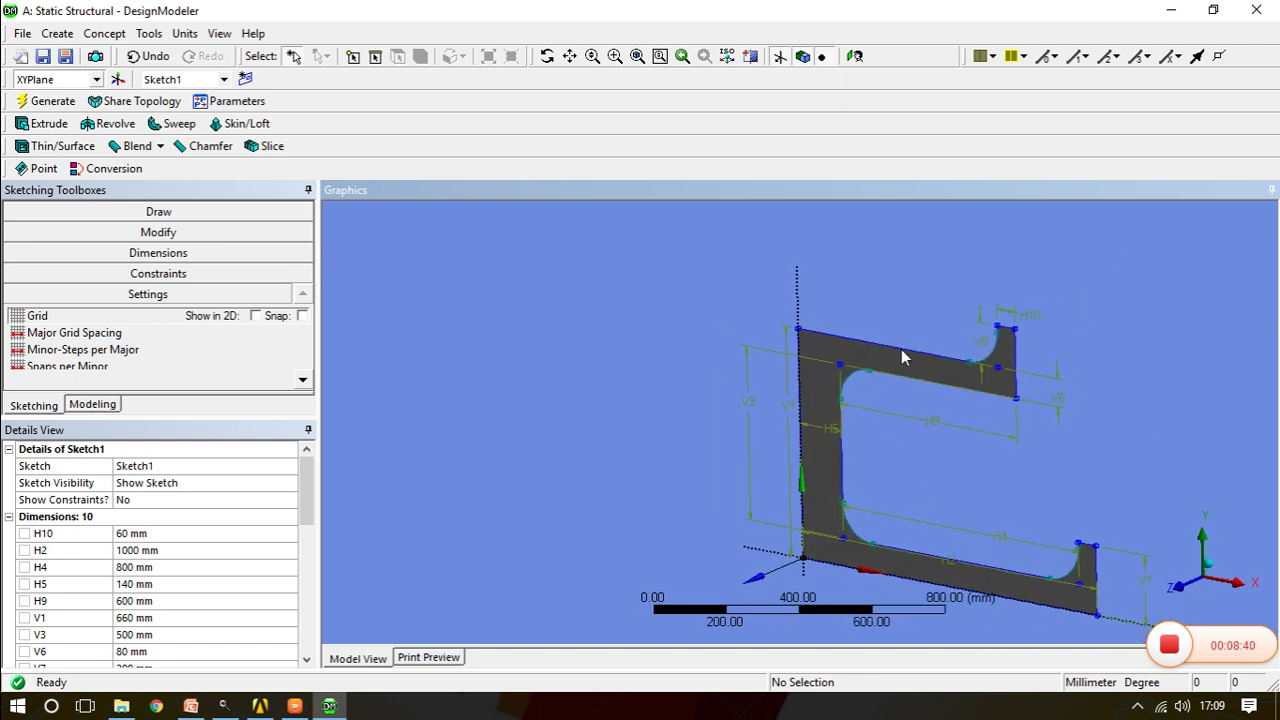
{"action": "mouse_move", "coordinate": [993, 428]}
{"action": "middle_mouse_down"}
{"action": "mouse_move", "coordinate": [986, 420]}
{"action": "mouse_move", "coordinate": [1006, 423]}
{"action": "middle_mouse_up"}
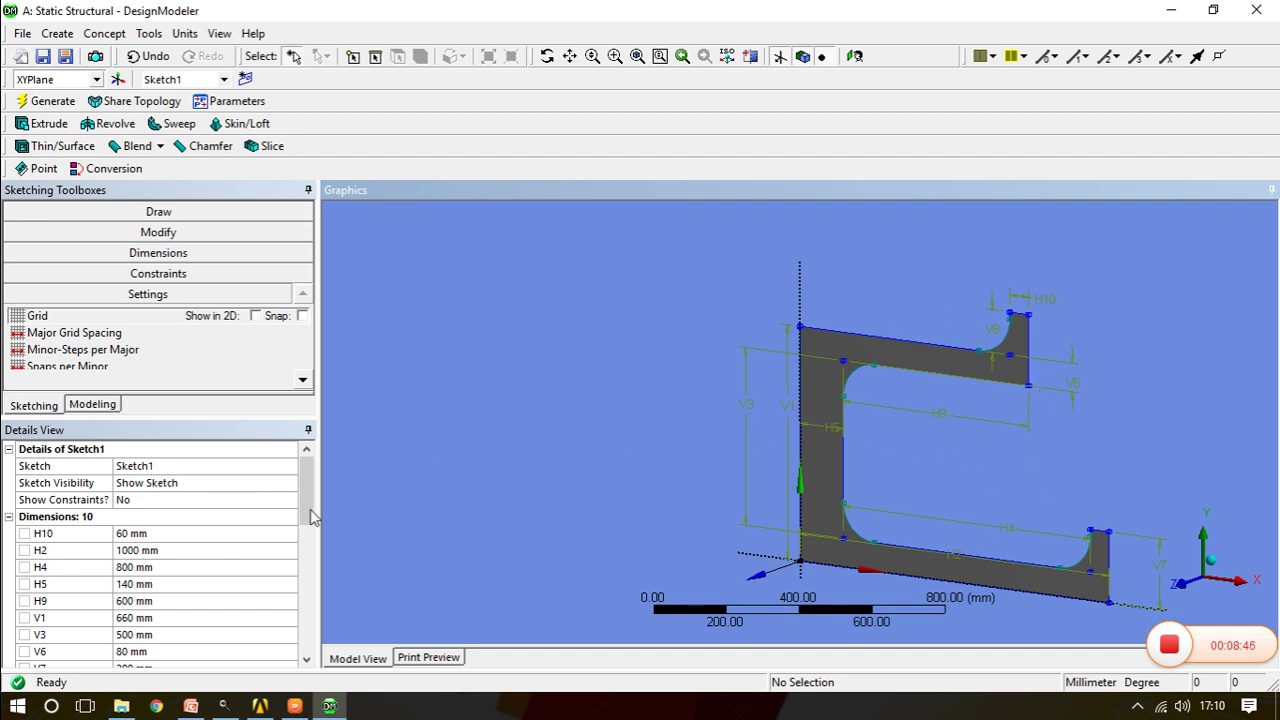
Switch to the Workbench project and open the Model cell of the static structural system in Mechanical
{"action": "left_click", "coordinate": [261, 707]}
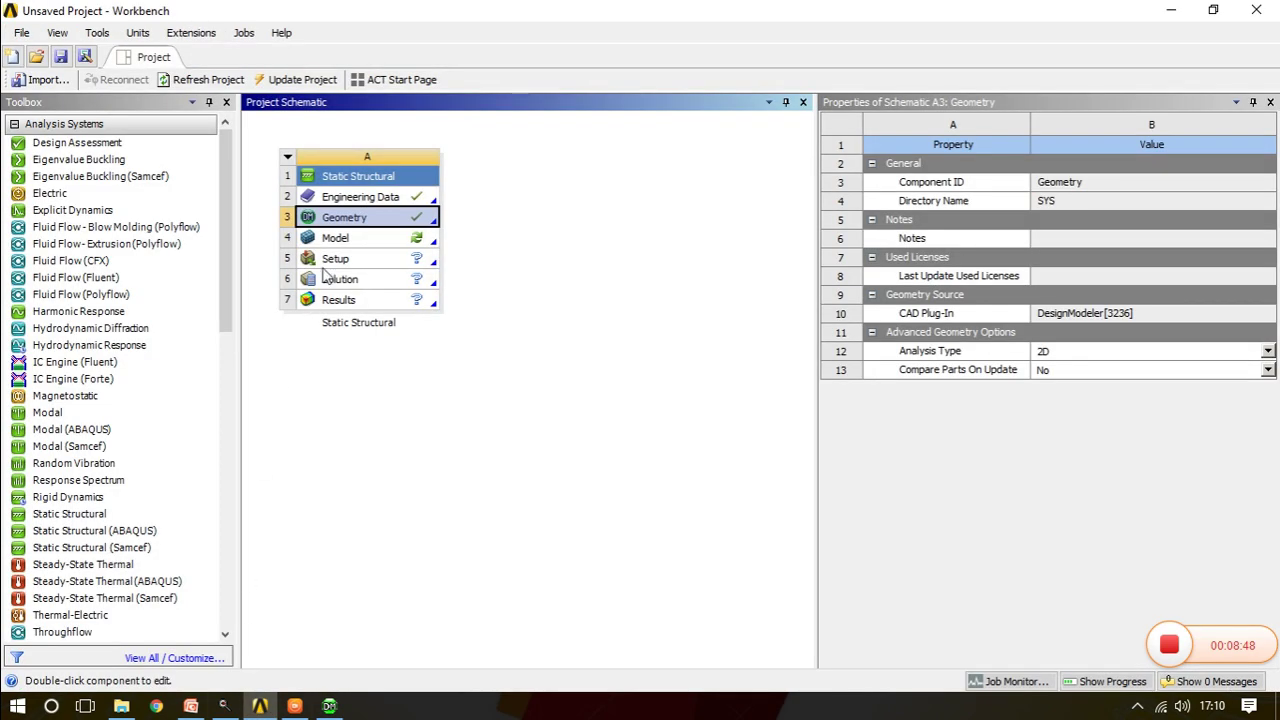
{"action": "double_click", "coordinate": [338, 240]}
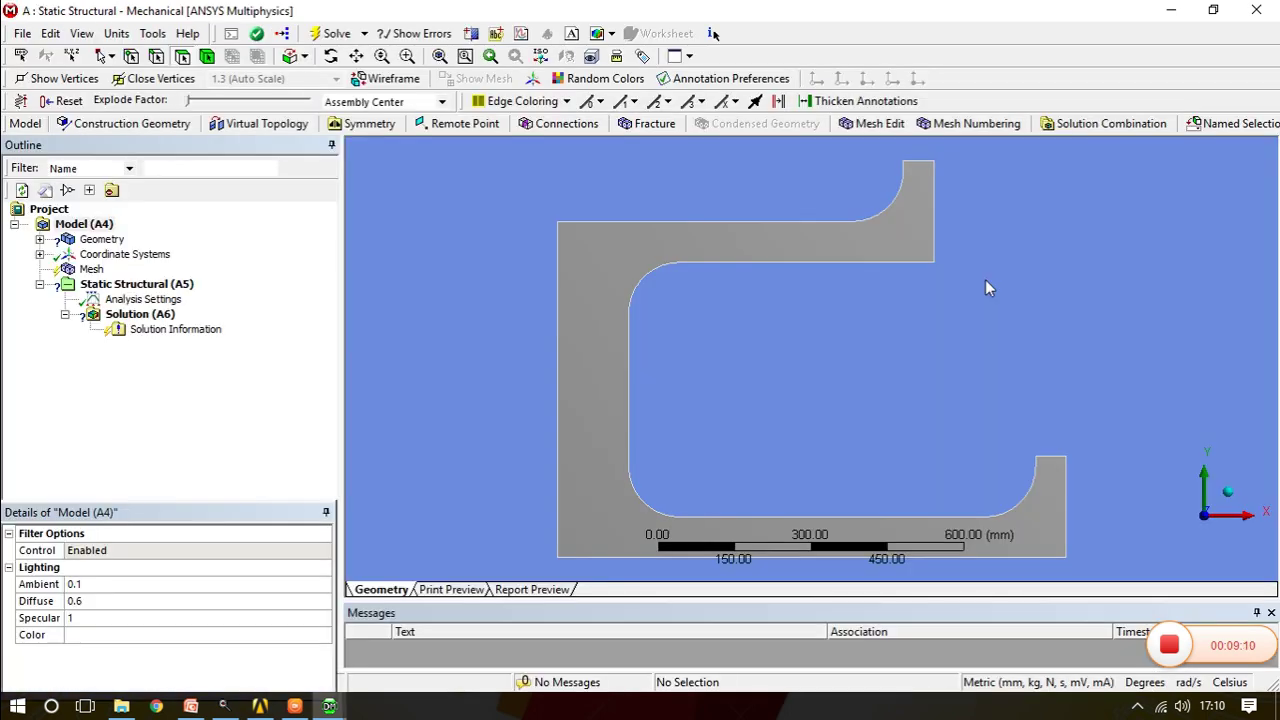
{"action": "mouse_move", "coordinate": [985, 288]}
{"action": "middle_mouse_down"}
{"action": "mouse_move", "coordinate": [903, 294]}
{"action": "mouse_move", "coordinate": [900, 310]}
{"action": "mouse_move", "coordinate": [852, 330]}
{"action": "middle_mouse_up"}
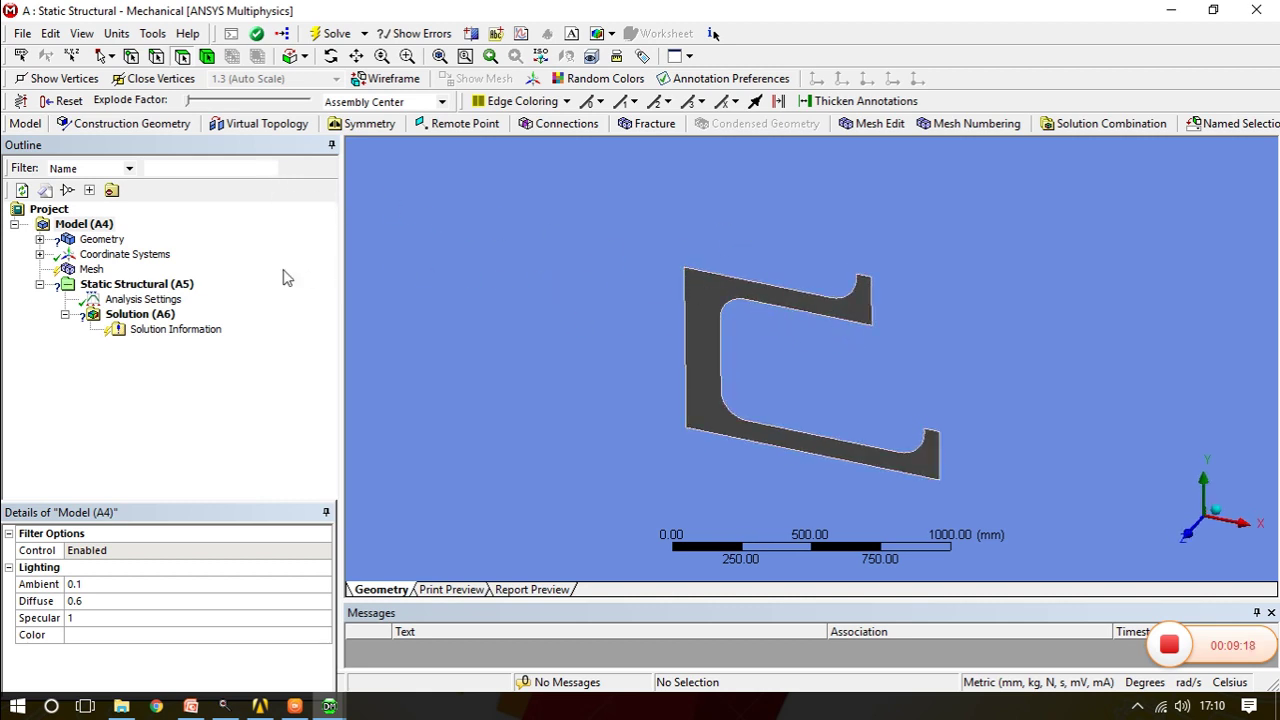
Assign Concrete as the material of the surface body
{"action": "left_click", "coordinate": [92, 243]}
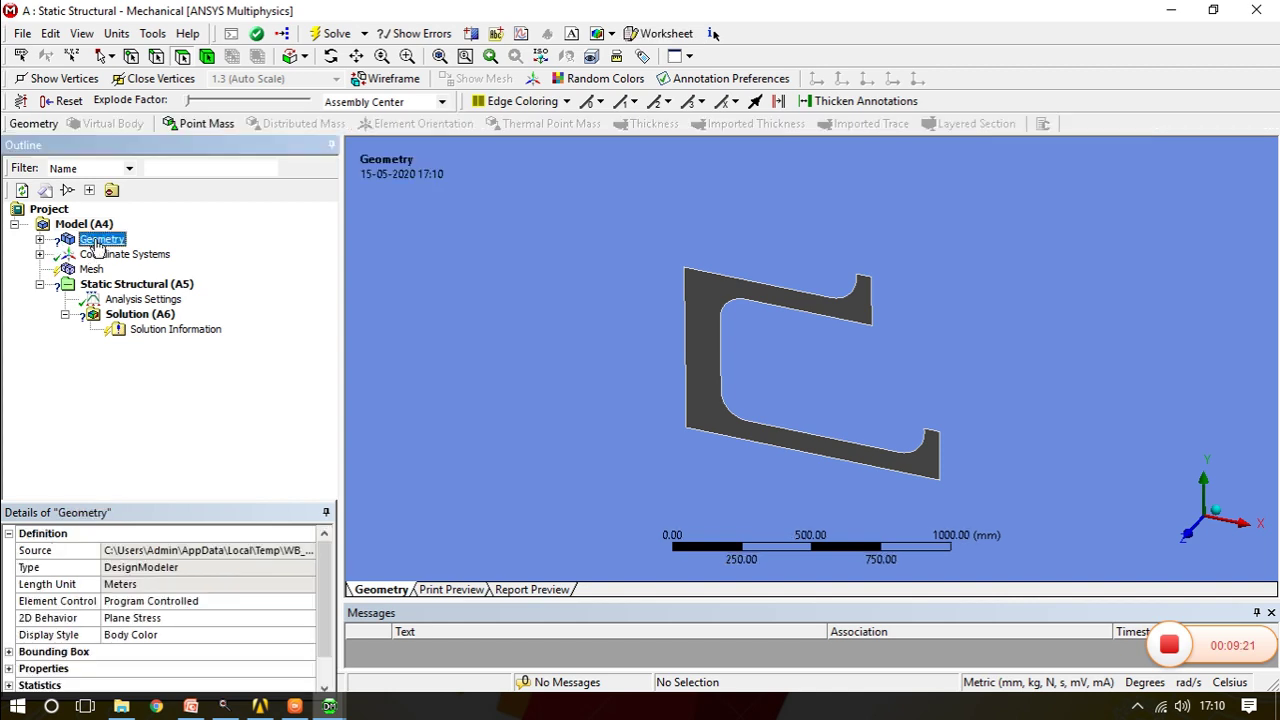
{"action": "left_click", "coordinate": [40, 239]}
{"action": "left_click", "coordinate": [120, 254]}
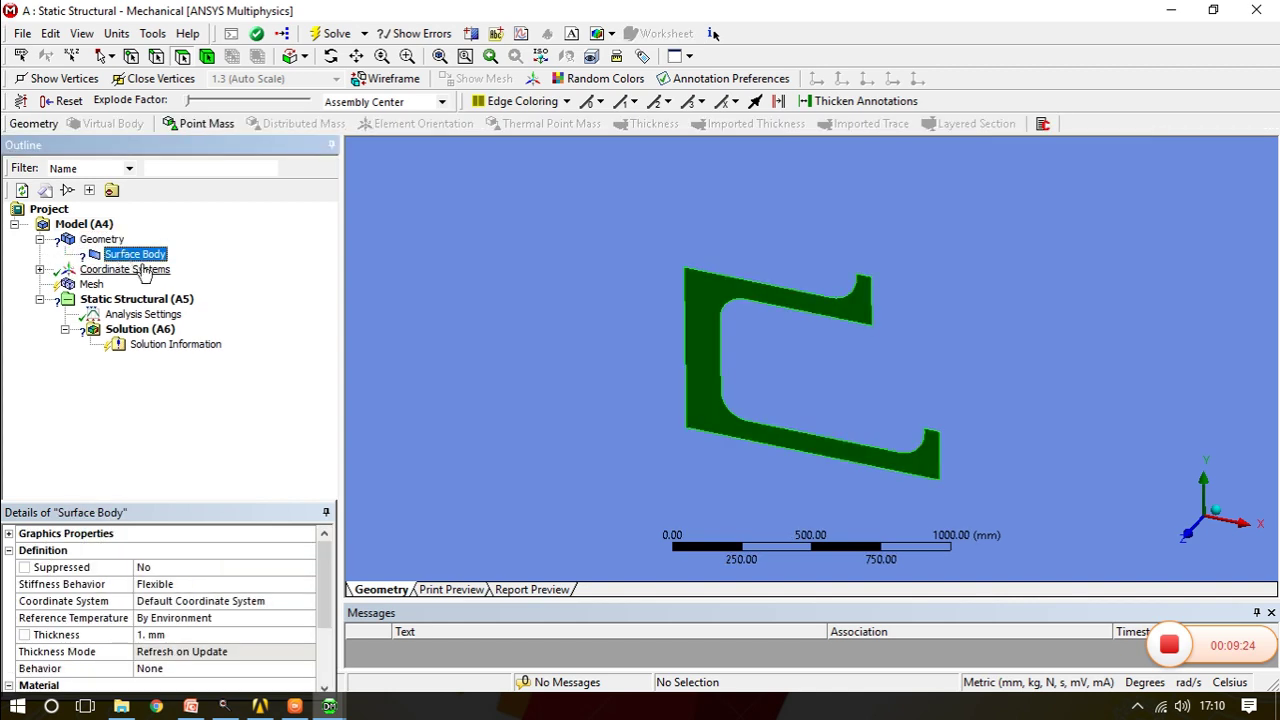
{"action": "scroll", "coordinate": [325, 580], "scroll_direction": "down", "scroll_amount": 2}
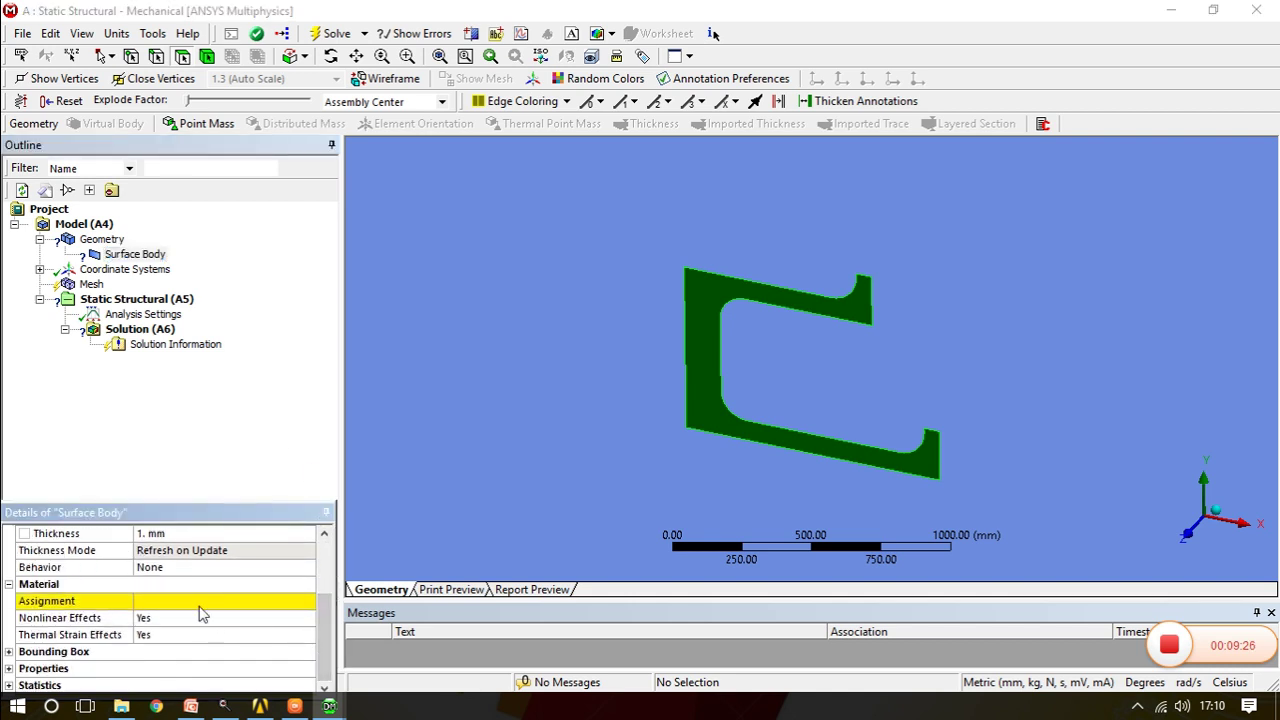
{"action": "left_click", "coordinate": [208, 603]}
{"action": "left_click", "coordinate": [307, 601]}
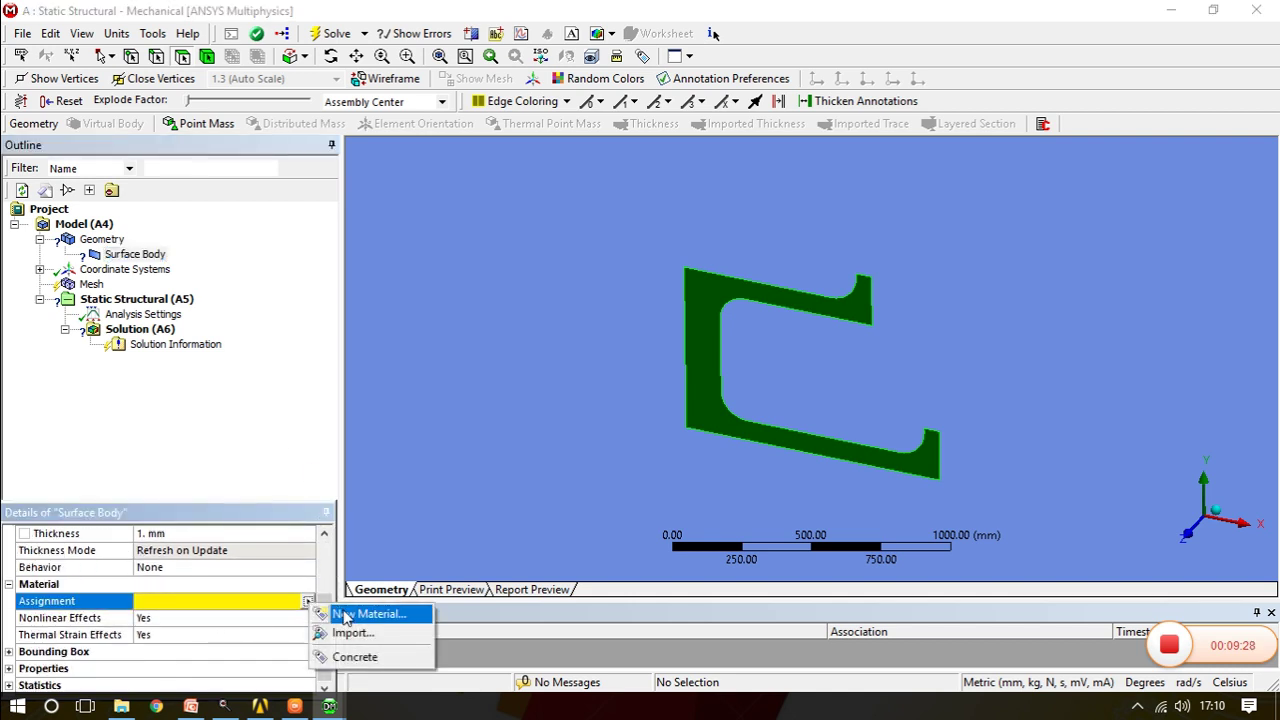
{"action": "left_click", "coordinate": [354, 658]}
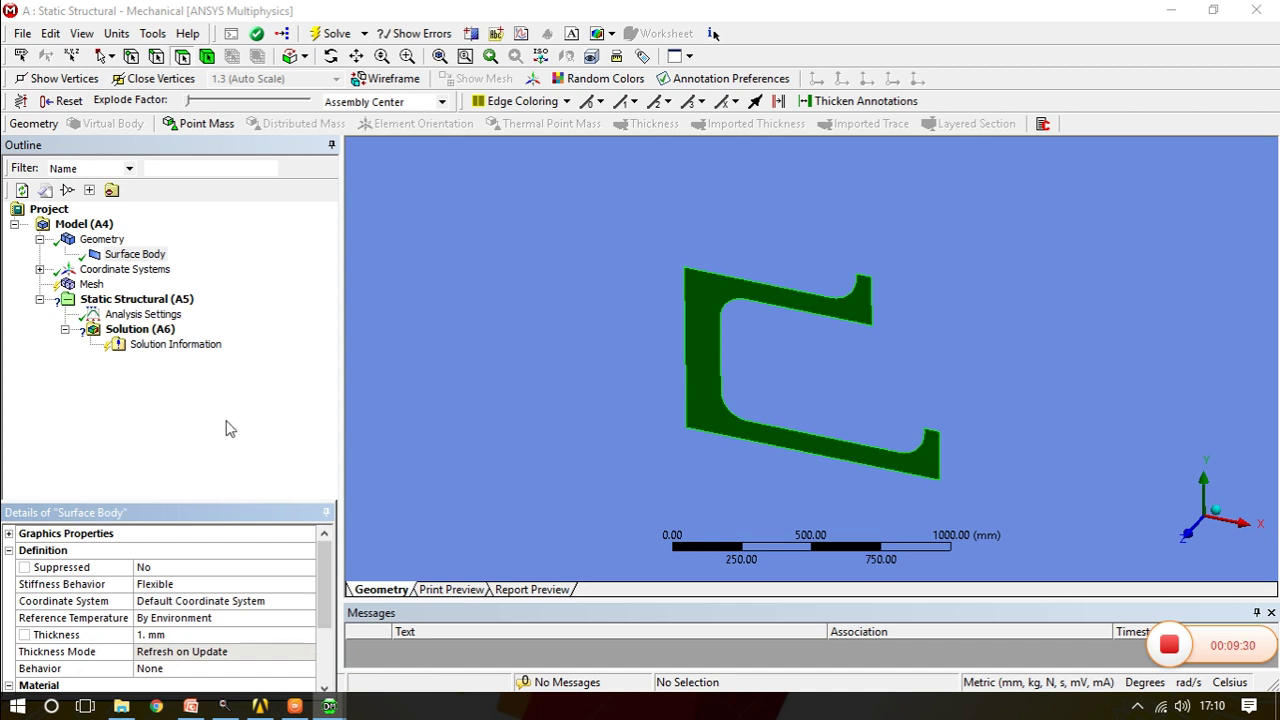
Insert a sizing control under the mesh
{"action": "left_click", "coordinate": [92, 286]}
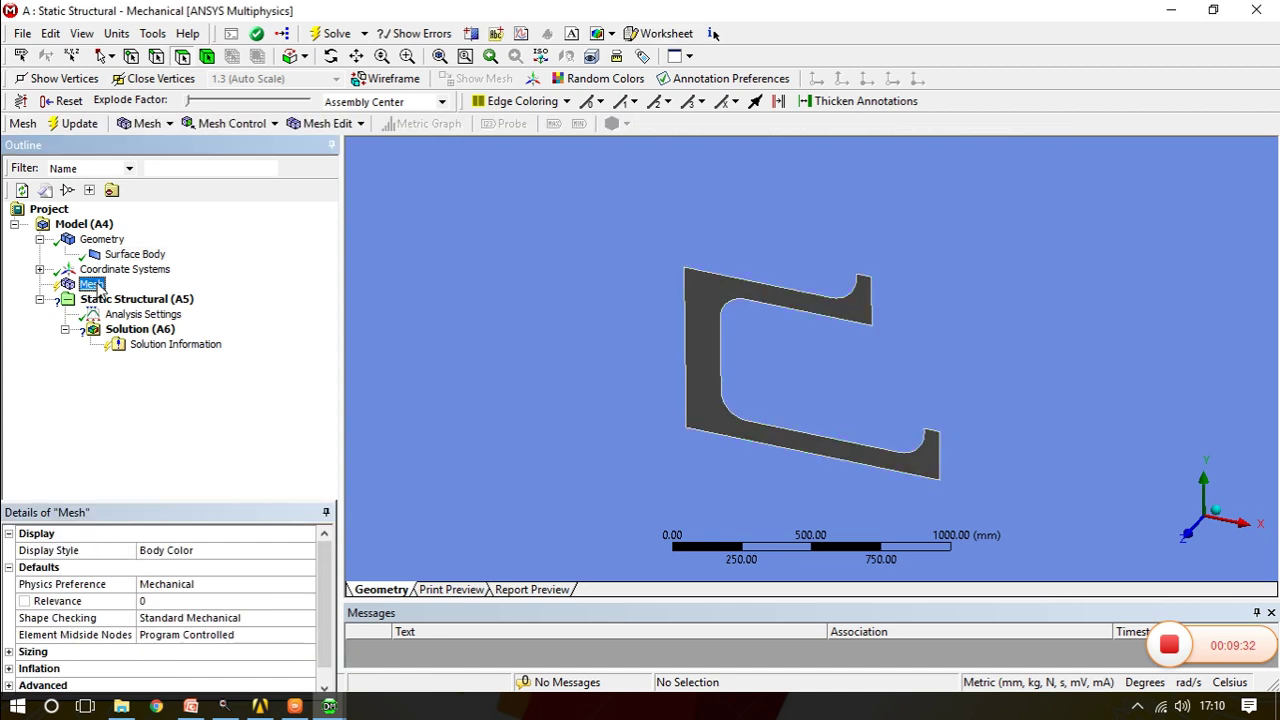
{"action": "right_click", "coordinate": [97, 288]}
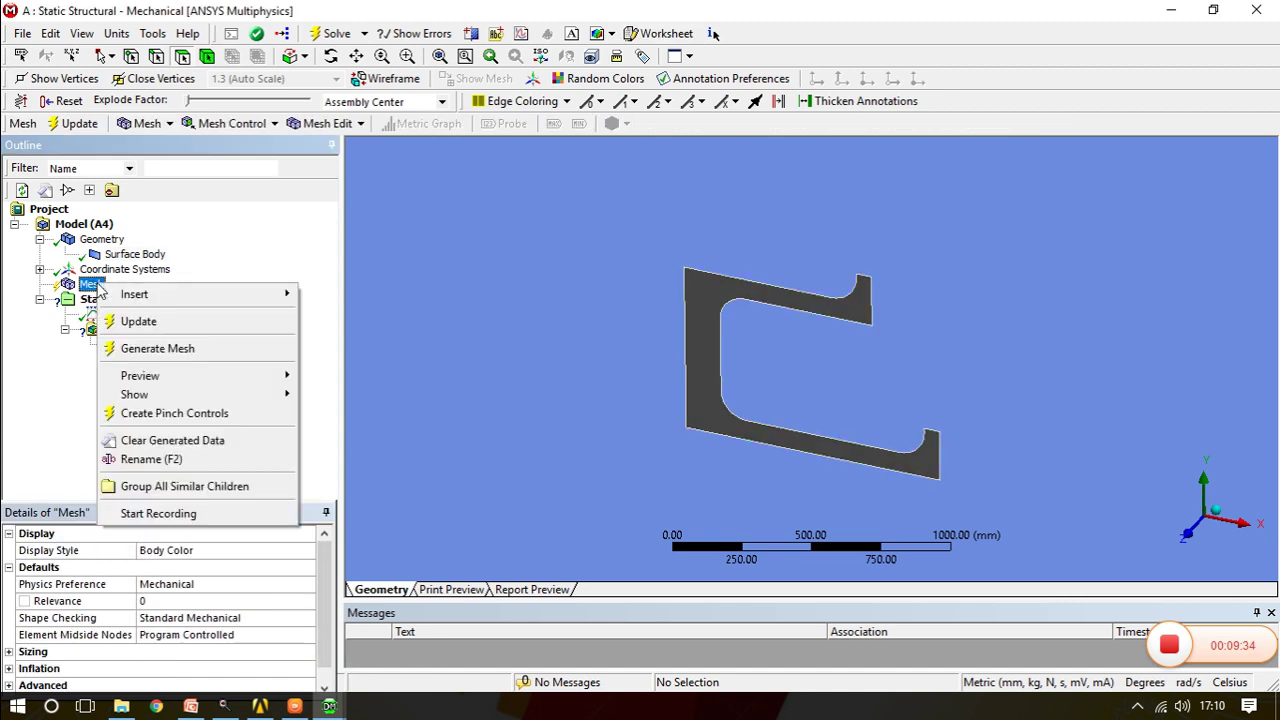
{"action": "mouse_move", "coordinate": [152, 298]}
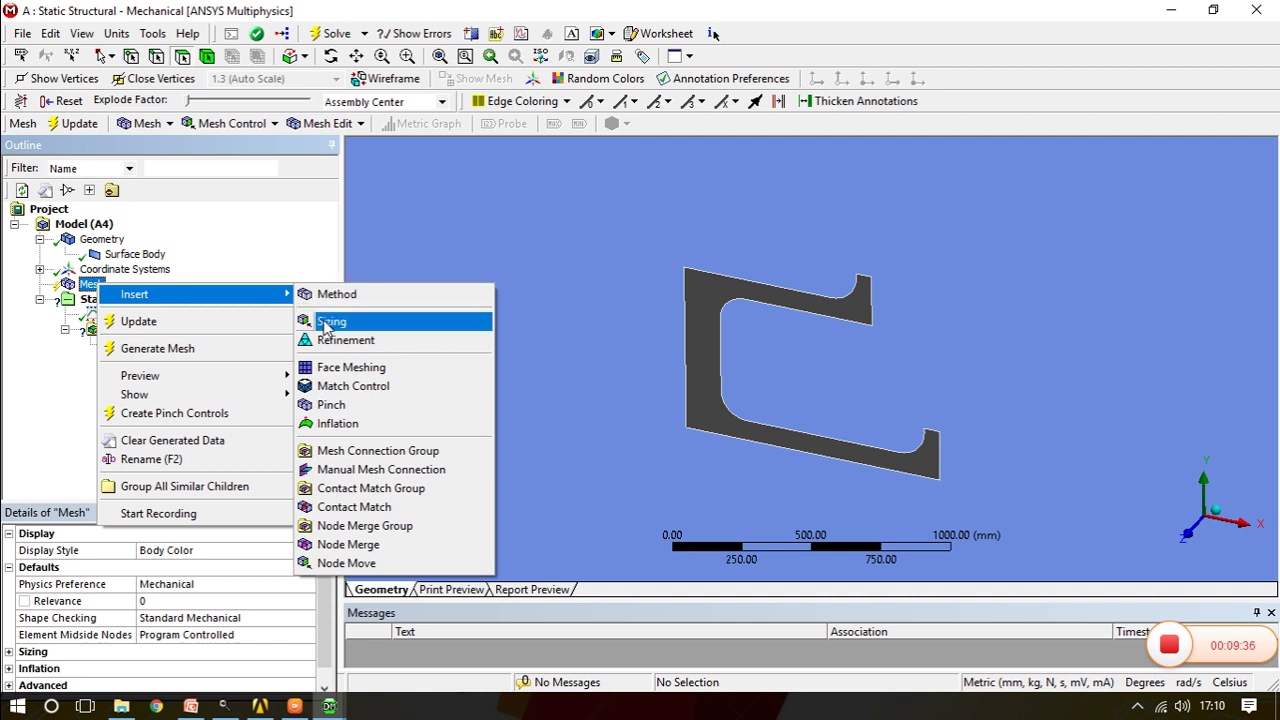
{"action": "left_click", "coordinate": [330, 322]}
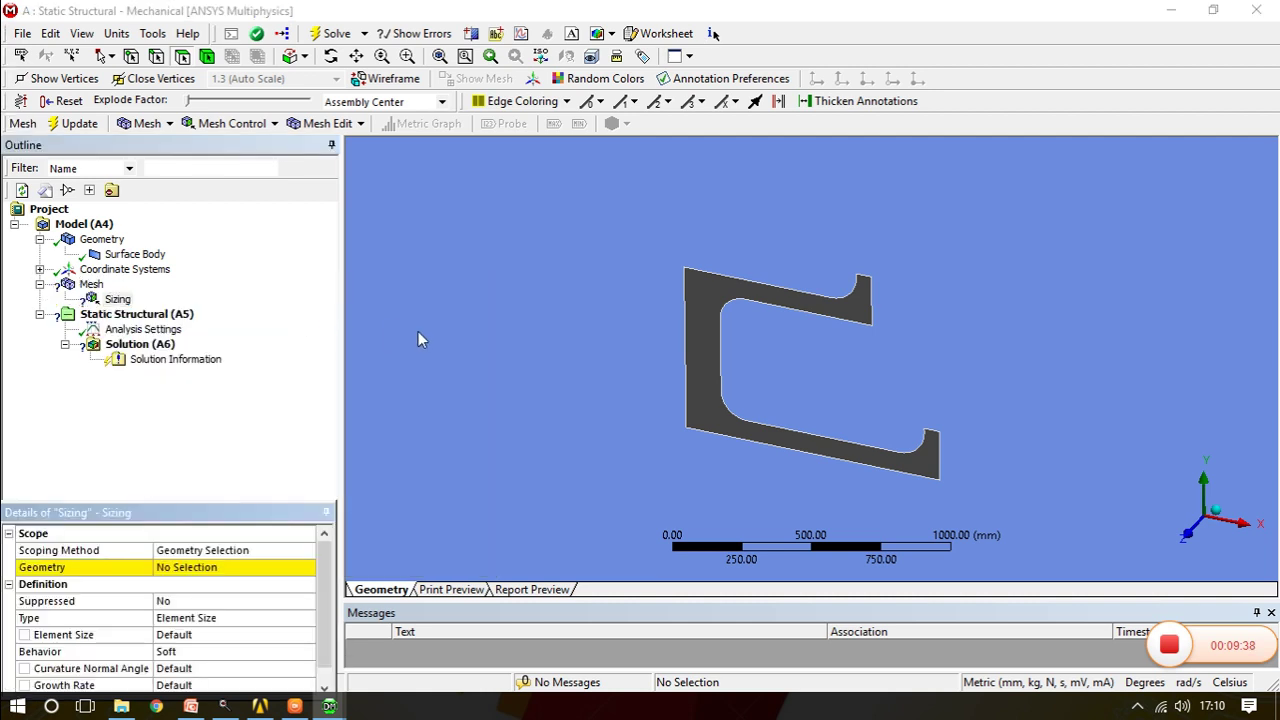
Scope the mesh sizing control to the C-shaped face and set its element size to 50 mm
{"action": "left_click", "coordinate": [190, 566]}
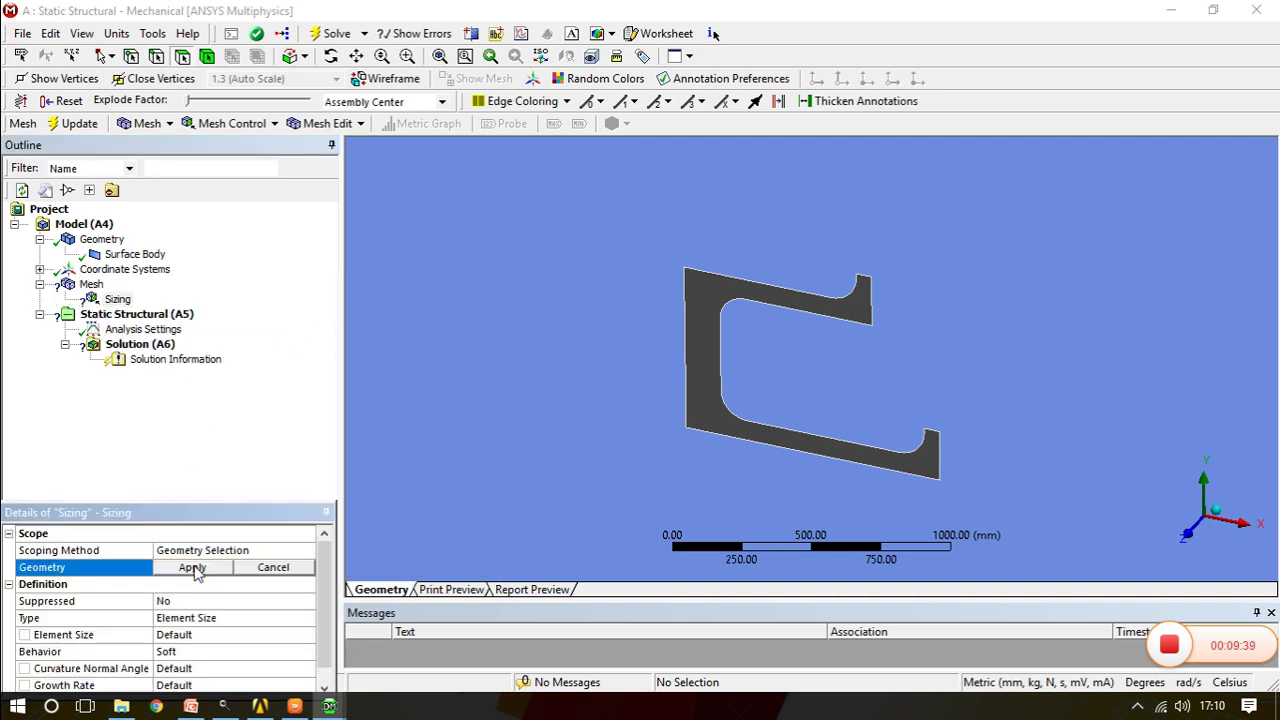
{"action": "left_click", "coordinate": [712, 340]}
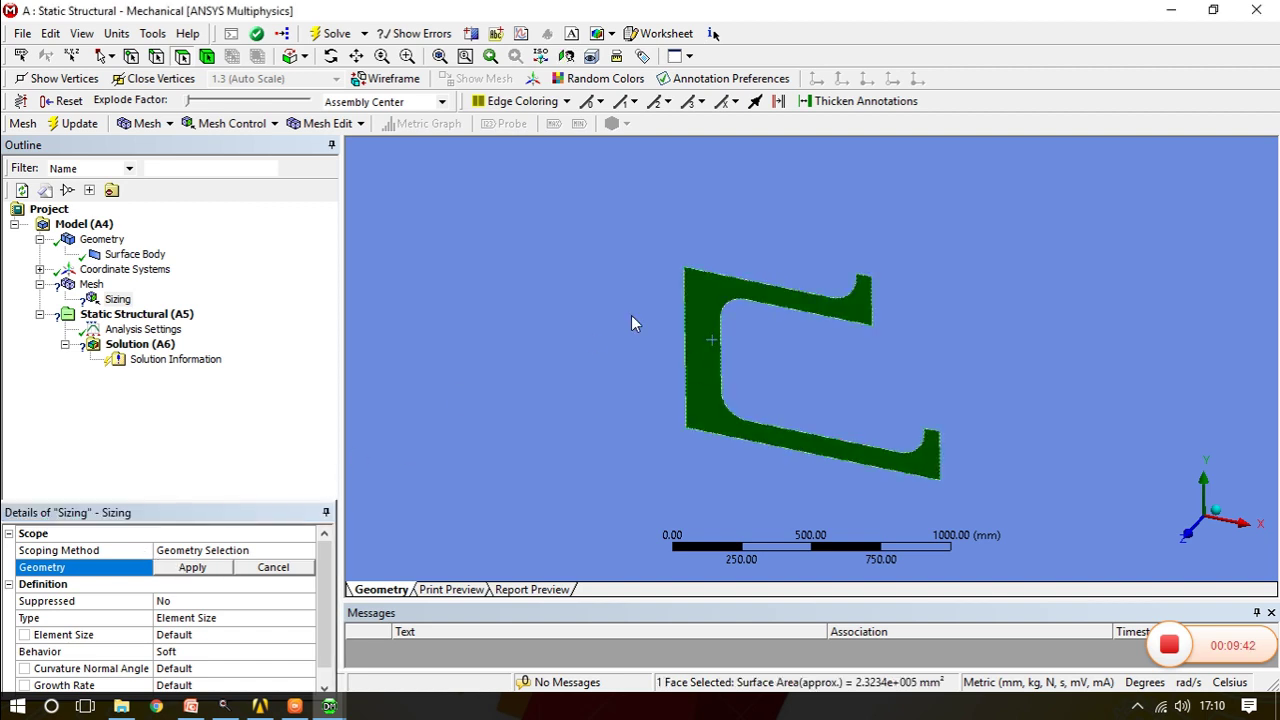
{"action": "left_click", "coordinate": [192, 567]}
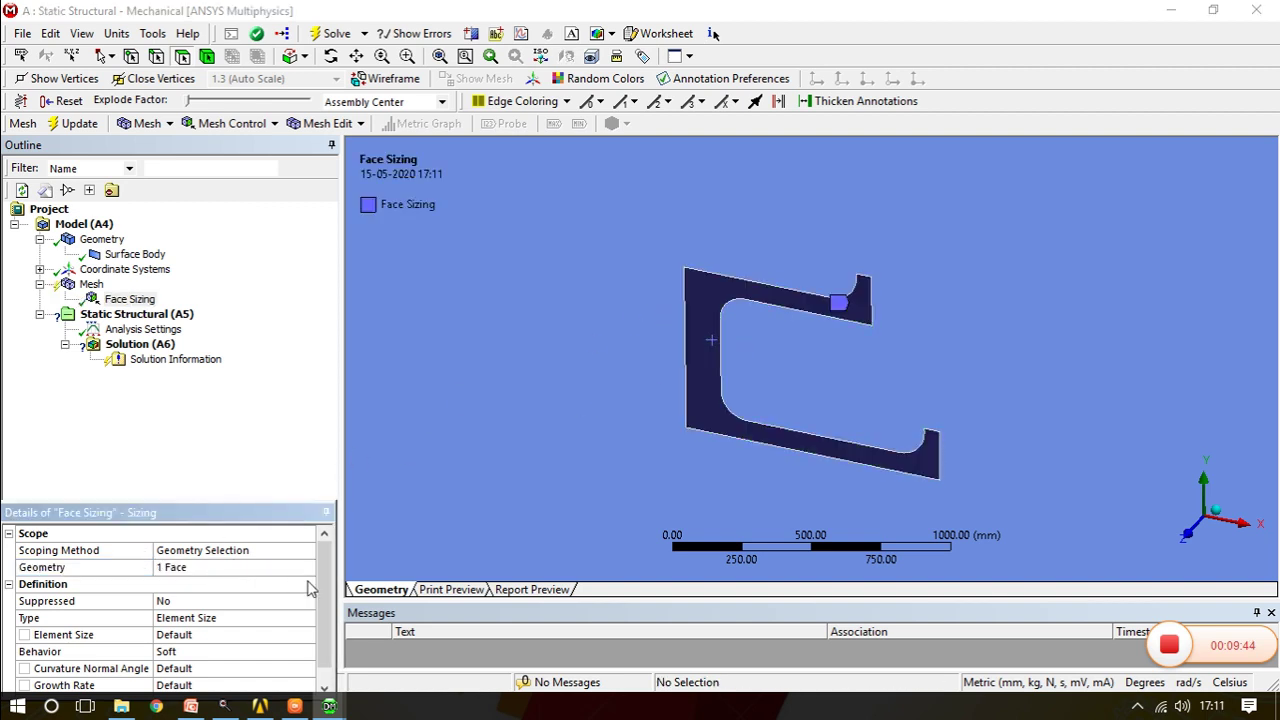
{"action": "scroll", "coordinate": [322, 630], "scroll_direction": "down", "scroll_amount": 1}
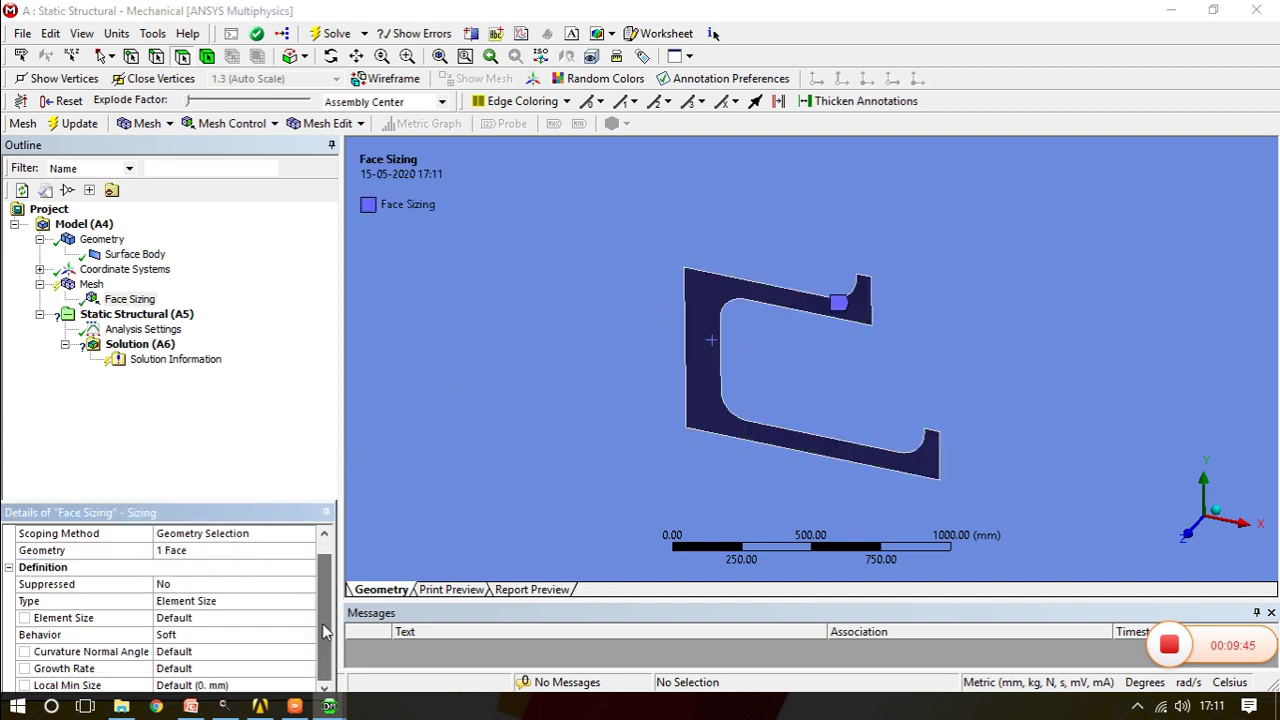
{"action": "left_click", "coordinate": [183, 617]}
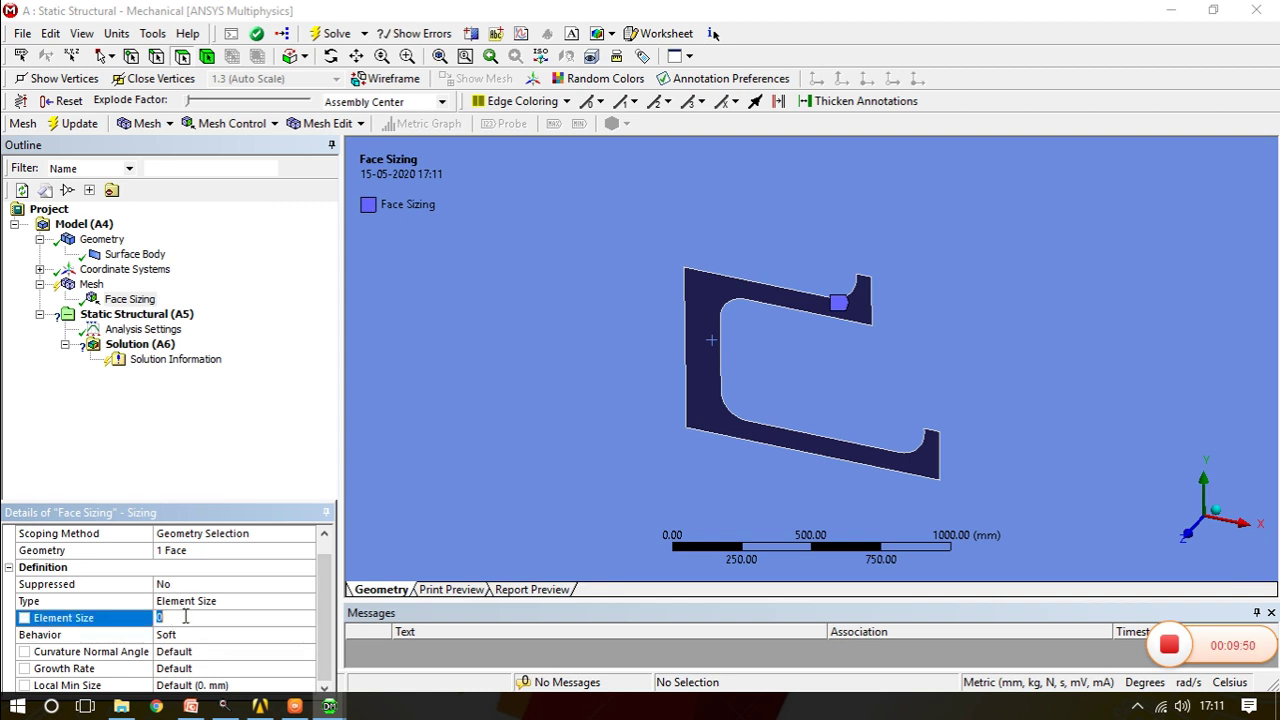
{"action": "type", "text": "50"}
{"action": "key", "text": "Return"}
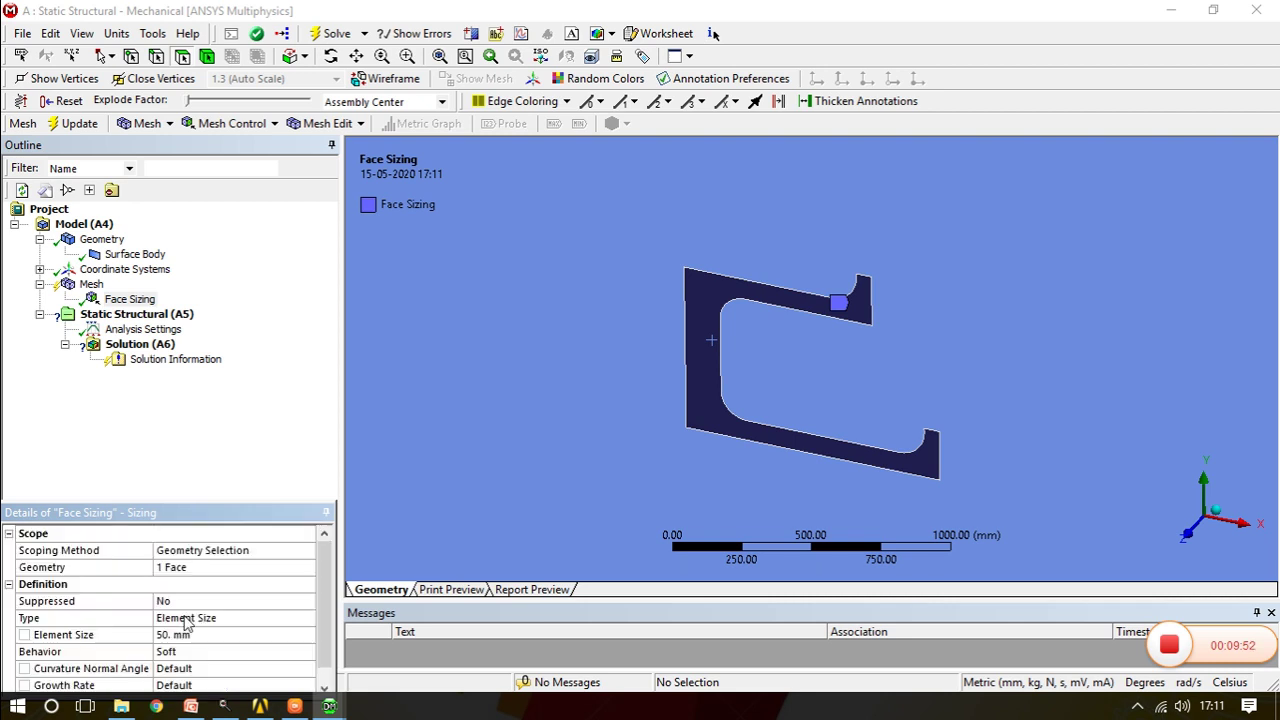
{"action": "left_click", "coordinate": [247, 381]}
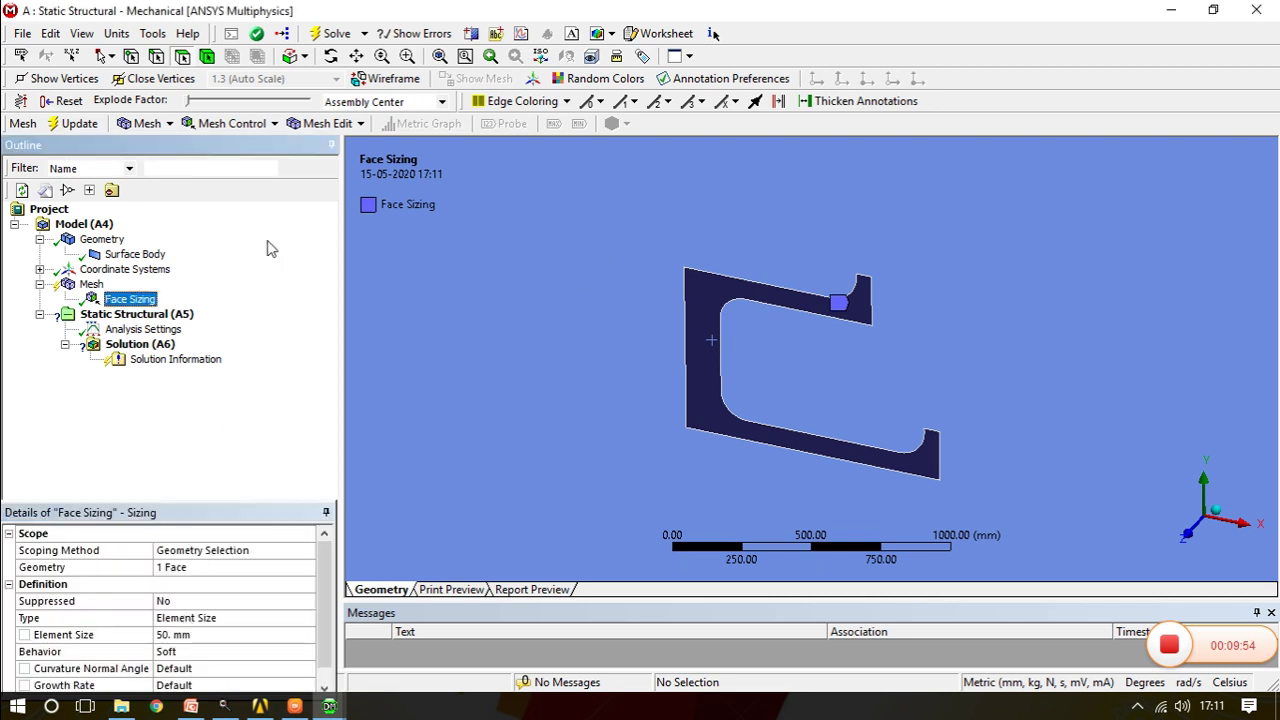
Insert a mesh method scoped to the surface body and choose Quadrilateral Dominant as its method
{"action": "left_click", "coordinate": [120, 298]}
{"action": "left_click", "coordinate": [92, 285]}
{"action": "right_click", "coordinate": [95, 286]}
{"action": "mouse_move", "coordinate": [189, 298]}
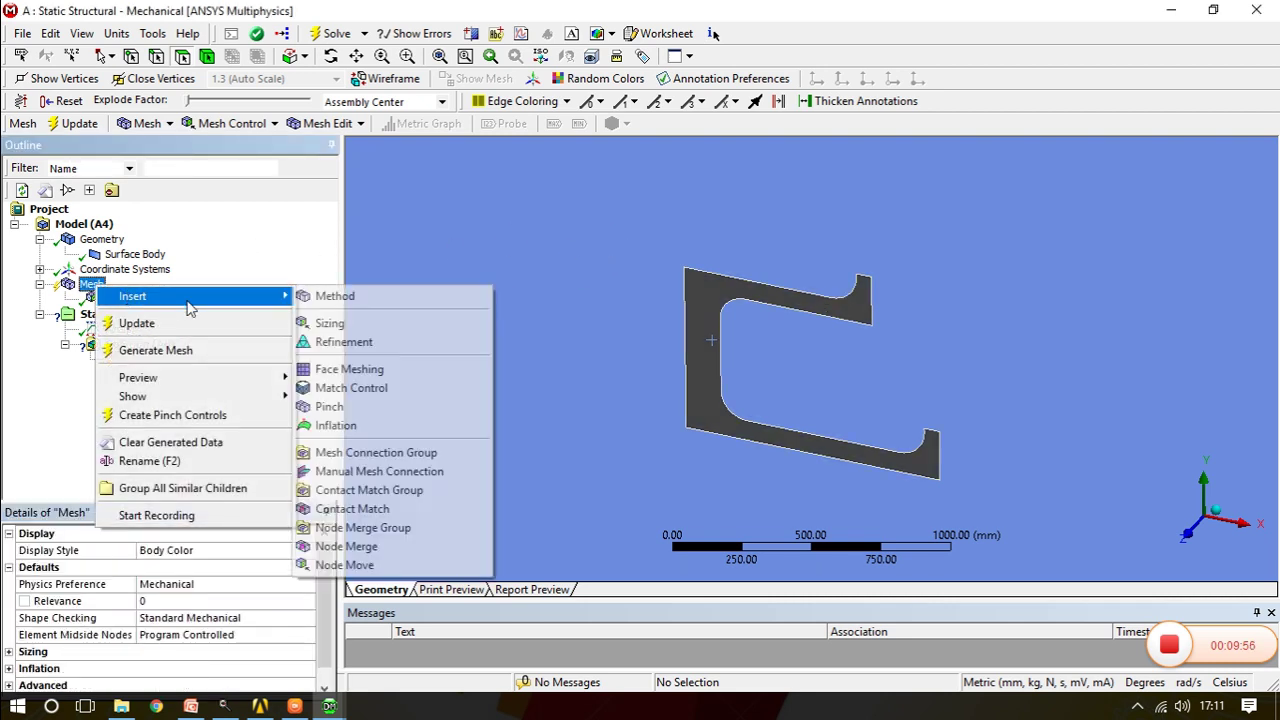
{"action": "left_click", "coordinate": [325, 298]}
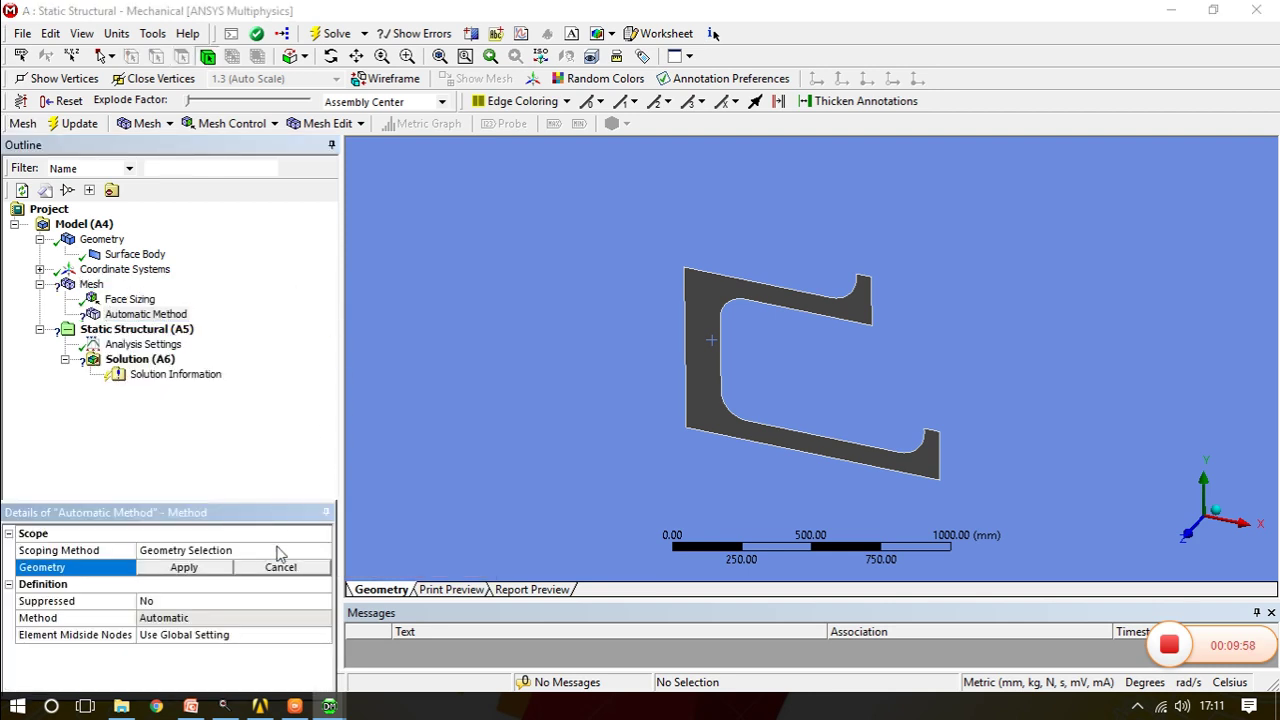
{"action": "left_click", "coordinate": [713, 364]}
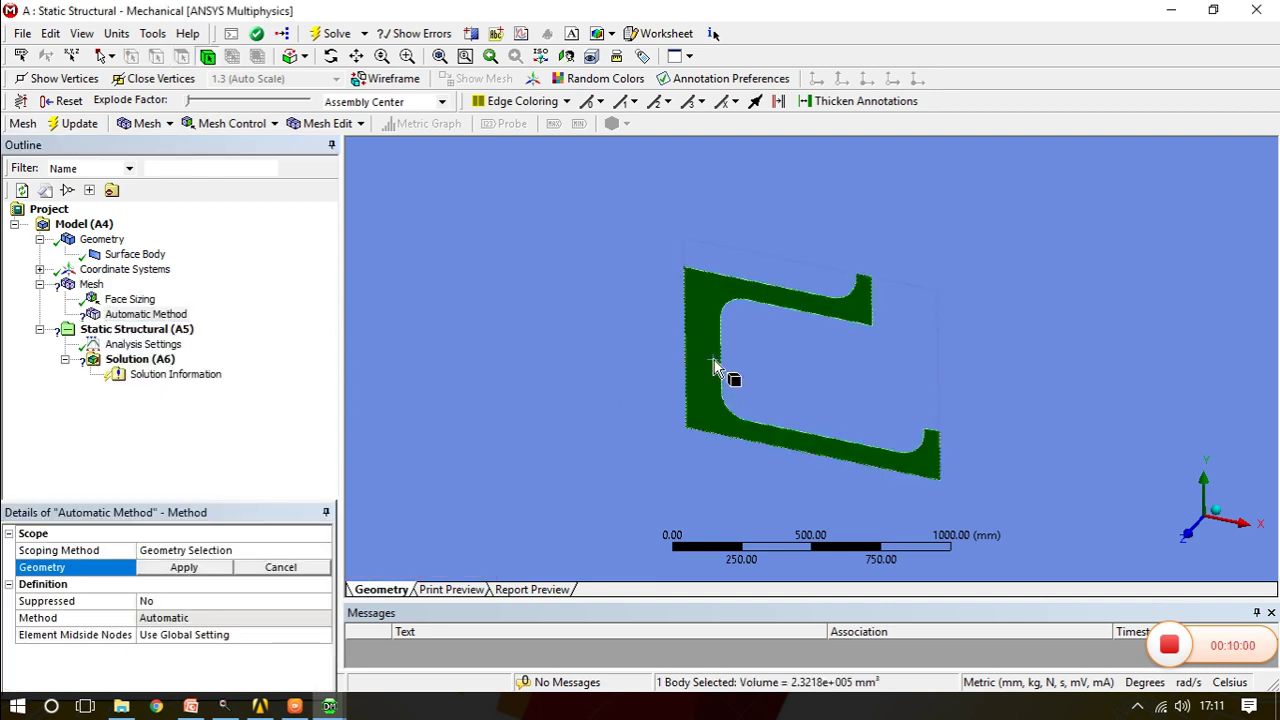
{"action": "left_click", "coordinate": [185, 567]}
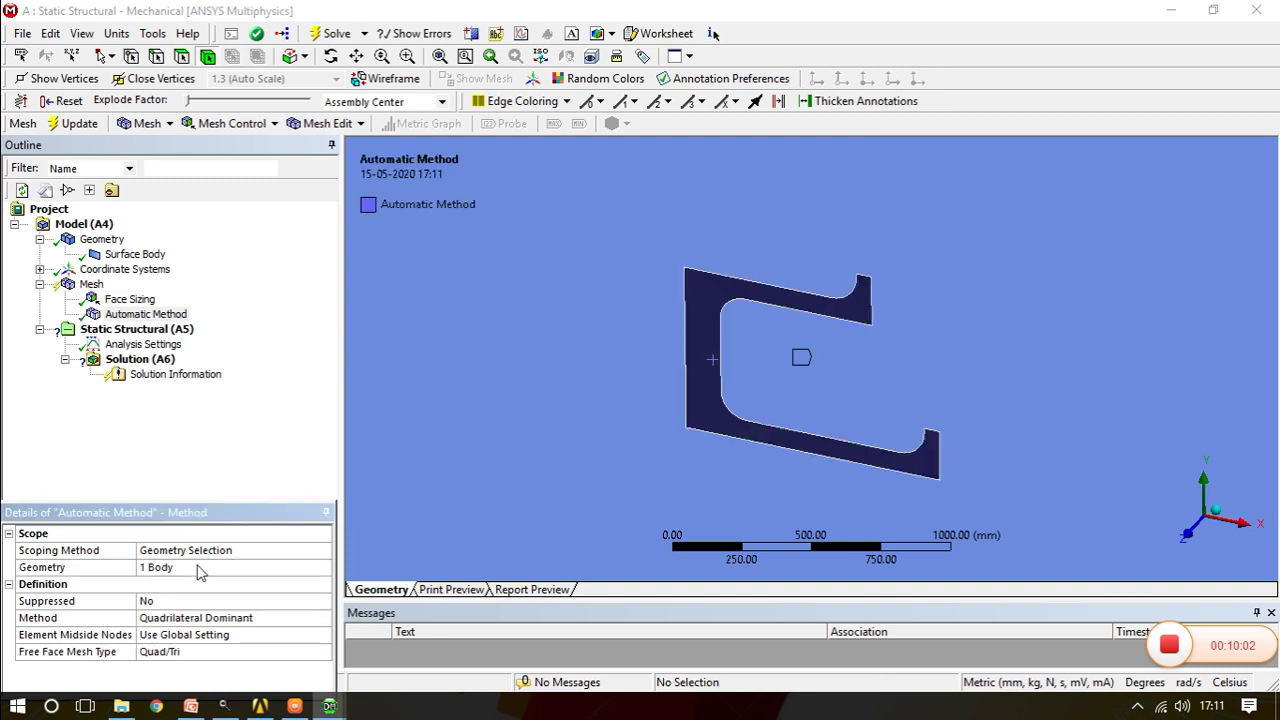
{"action": "left_click", "coordinate": [252, 622]}
{"action": "left_click", "coordinate": [324, 620]}
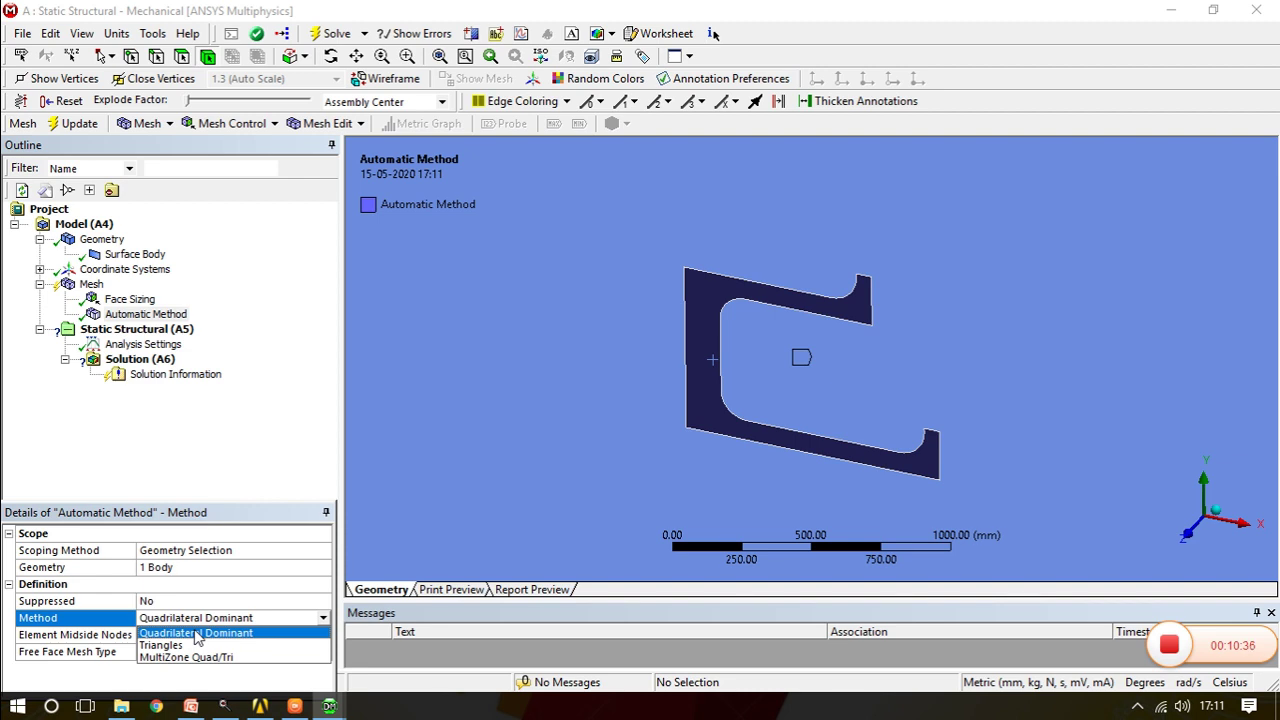
{"action": "left_click", "coordinate": [197, 634]}
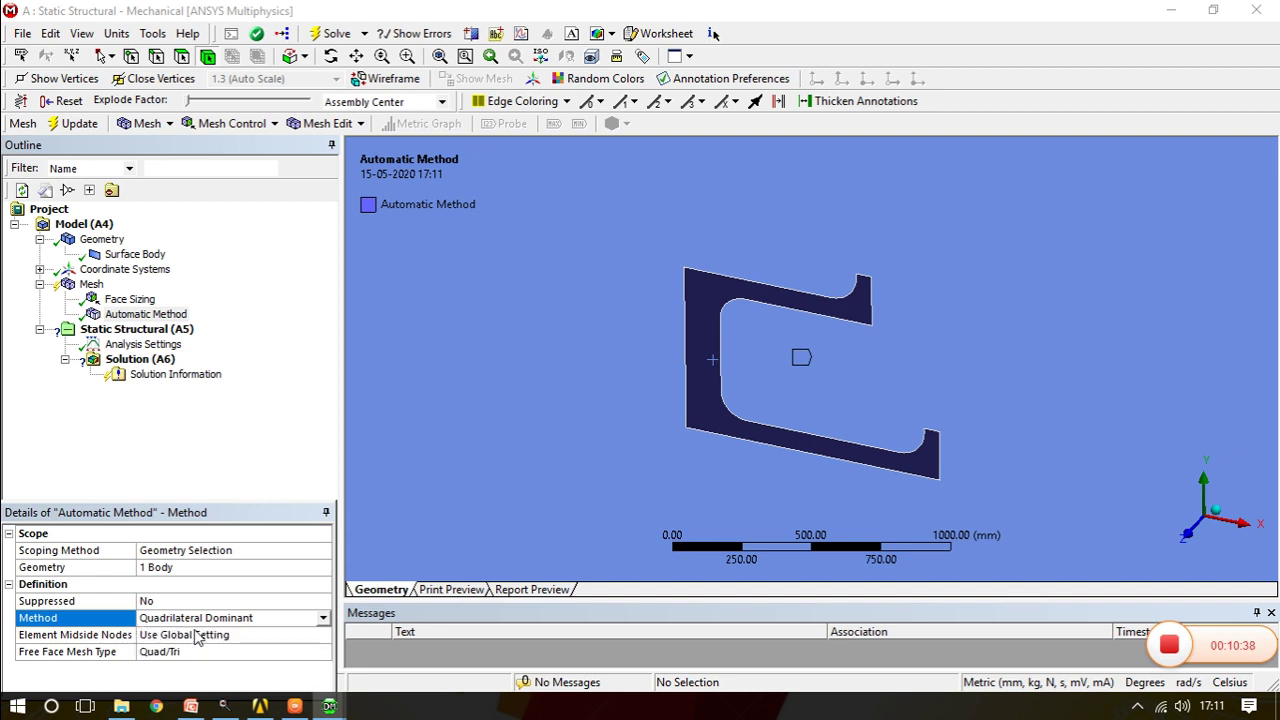
Update the mesh and display the meshed C-shaped surface to inspect its elements
{"action": "right_click", "coordinate": [90, 287]}
{"action": "left_click", "coordinate": [128, 323]}
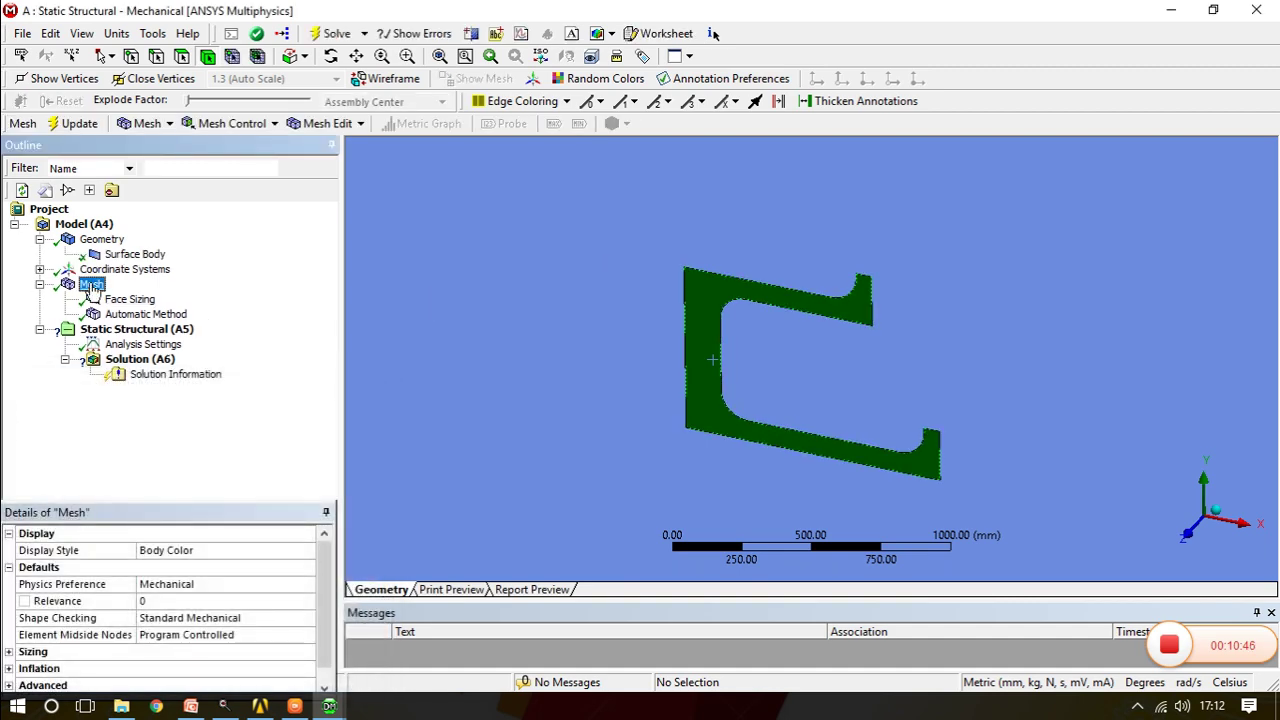
{"action": "key", "text": "Down"}
{"action": "key", "text": "Down"}
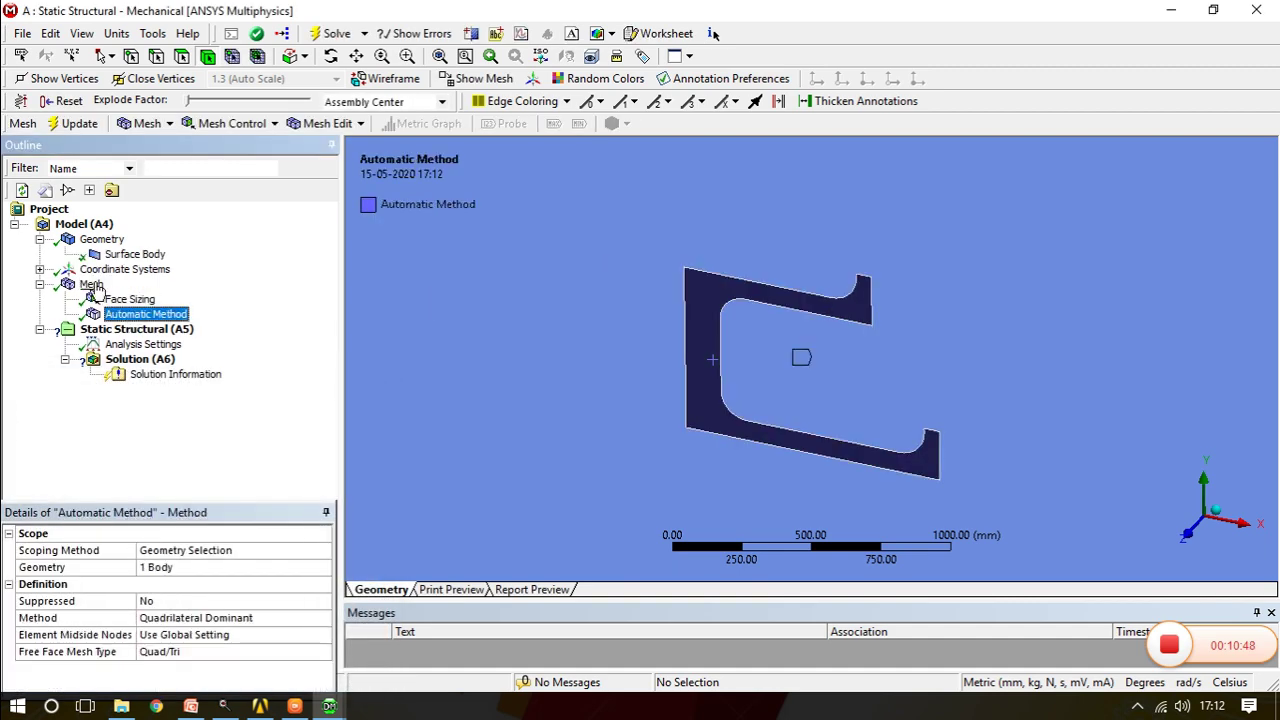
{"action": "left_click", "coordinate": [91, 285]}
{"action": "middle_click_drag", "start_coordinate": [850, 312], "coordinate": [820, 312]}
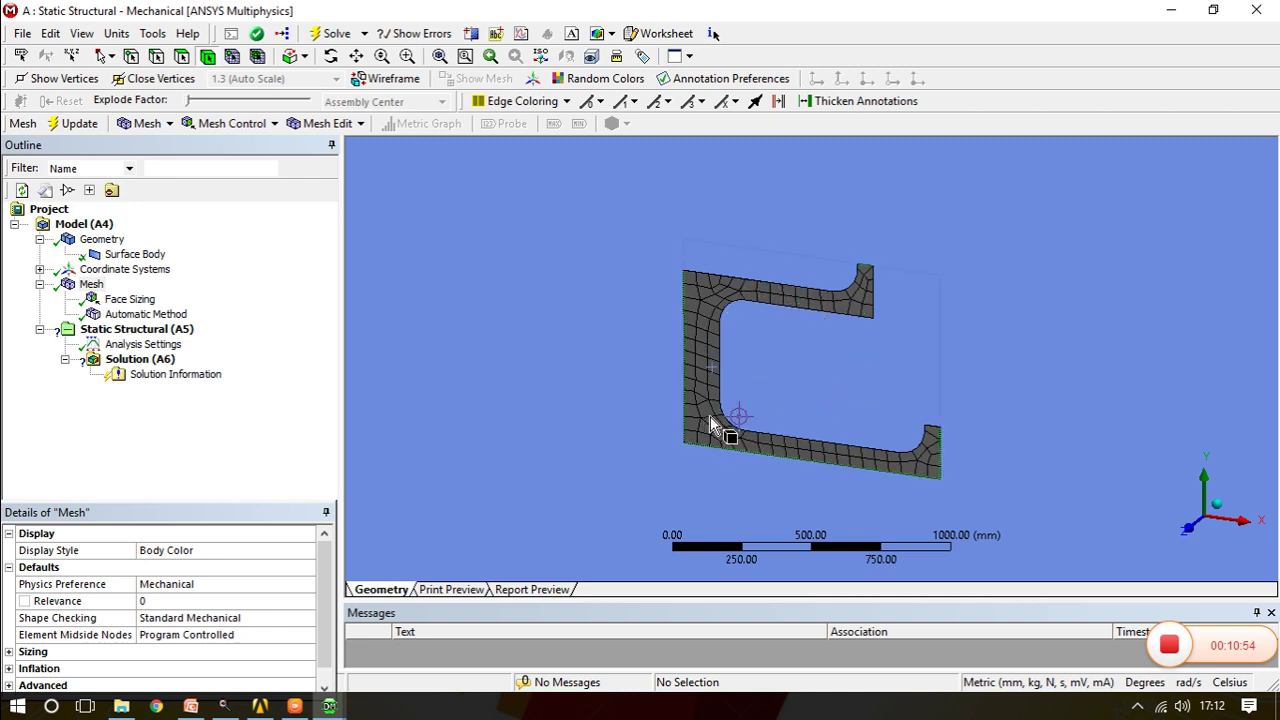
{"action": "middle_click_drag", "start_coordinate": [894, 394], "coordinate": [914, 414]}
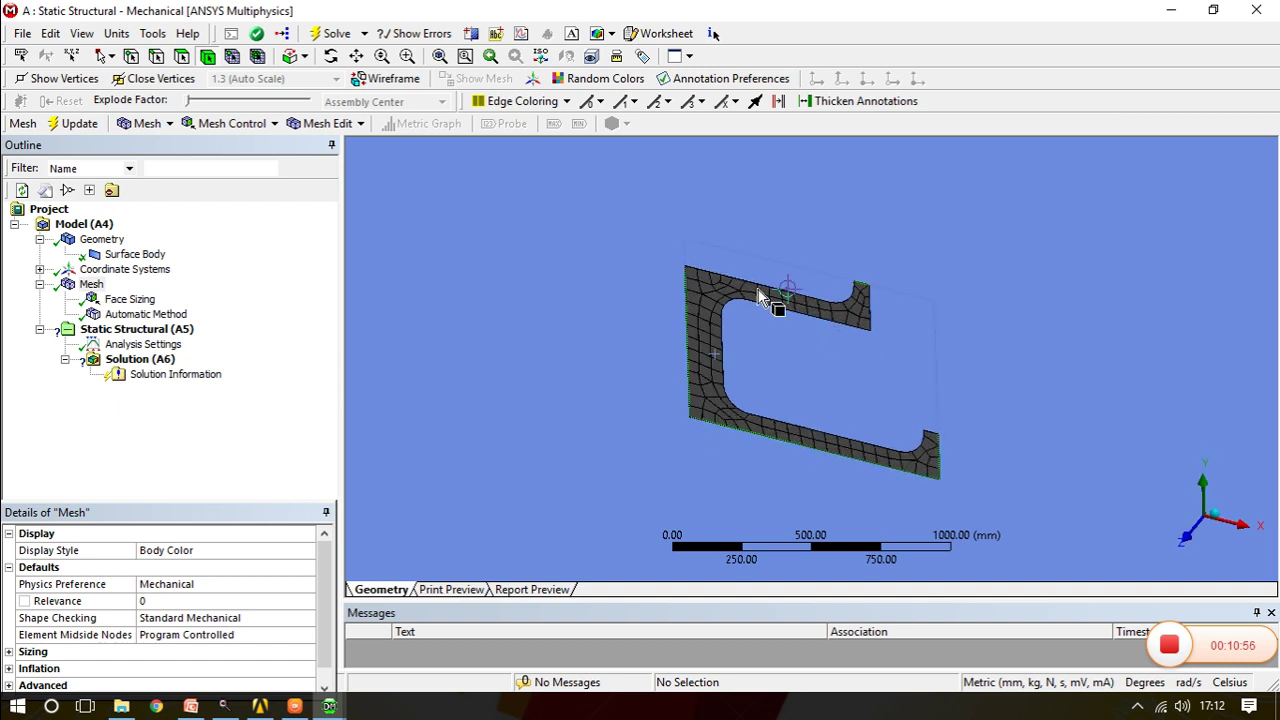
{"action": "middle_click_drag", "start_coordinate": [857, 329], "coordinate": [850, 313]}
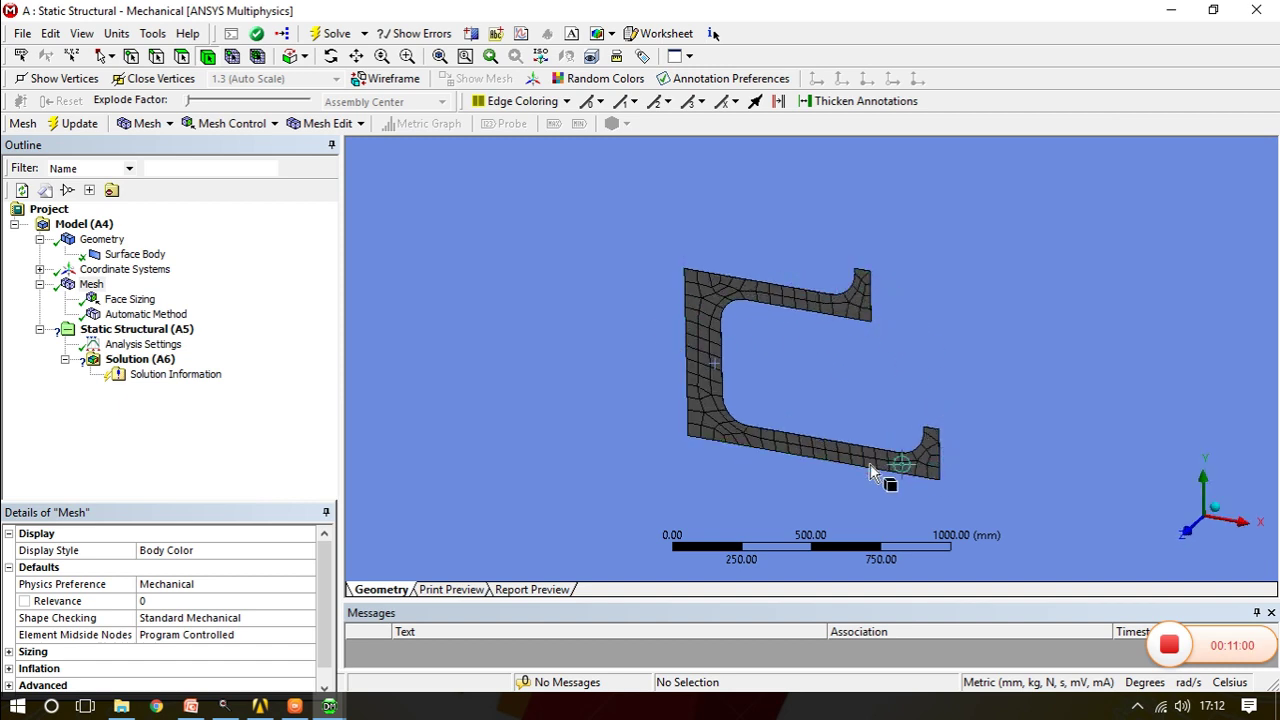
{"action": "middle_click_drag", "start_coordinate": [864, 355], "coordinate": [878, 379]}
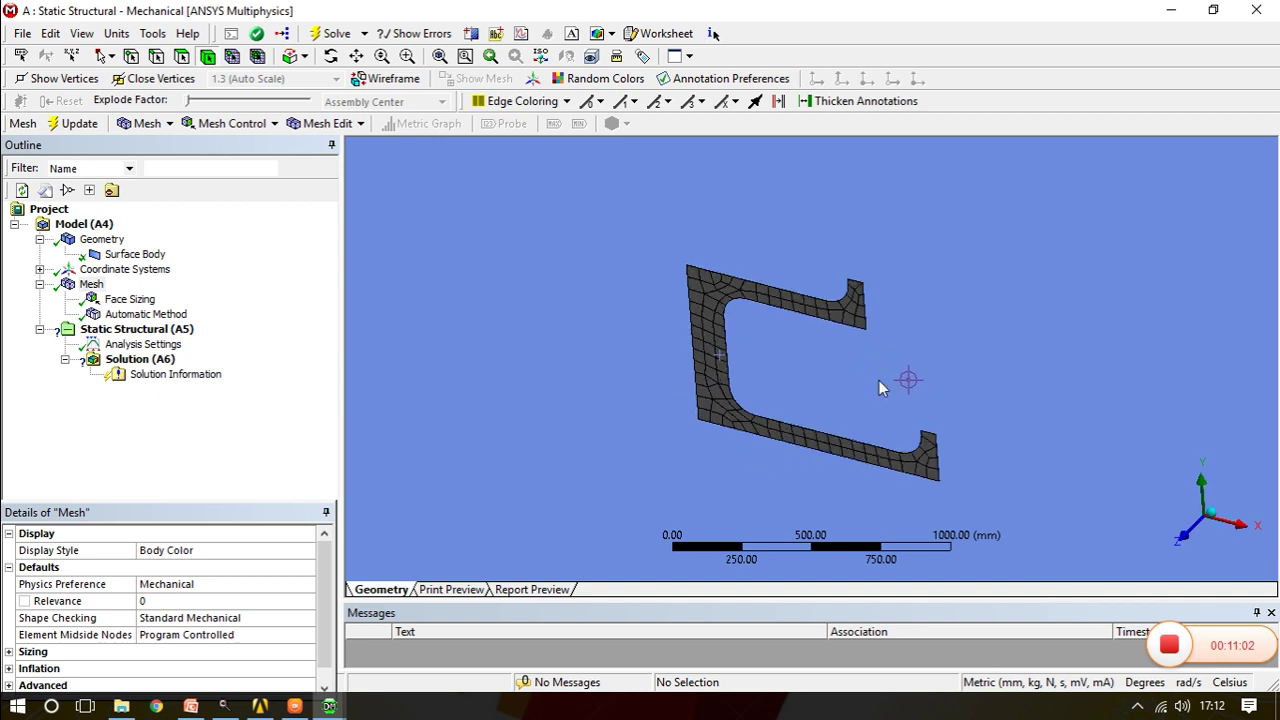
Add a fixed support to the static structural analysis, scoped to the bottom outer edge of the C-shaped profile
{"action": "left_click", "coordinate": [153, 334]}
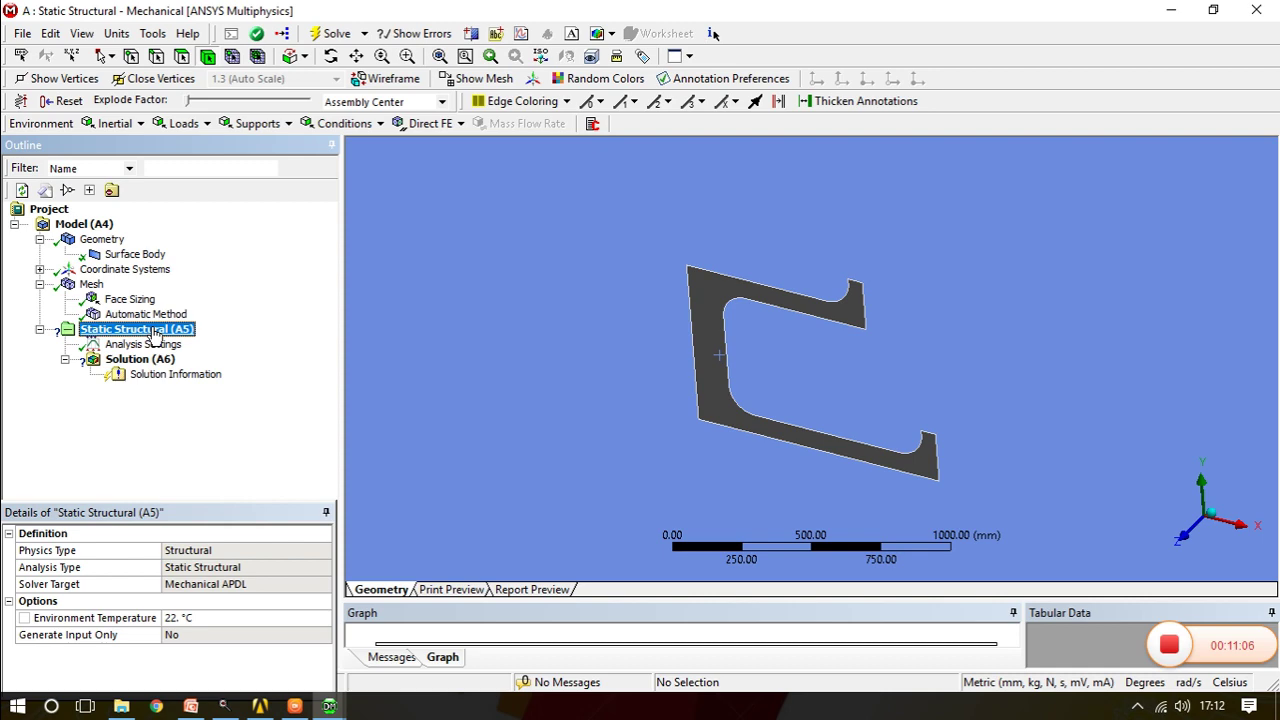
{"action": "right_click", "coordinate": [153, 334]}
{"action": "mouse_move", "coordinate": [183, 338]}
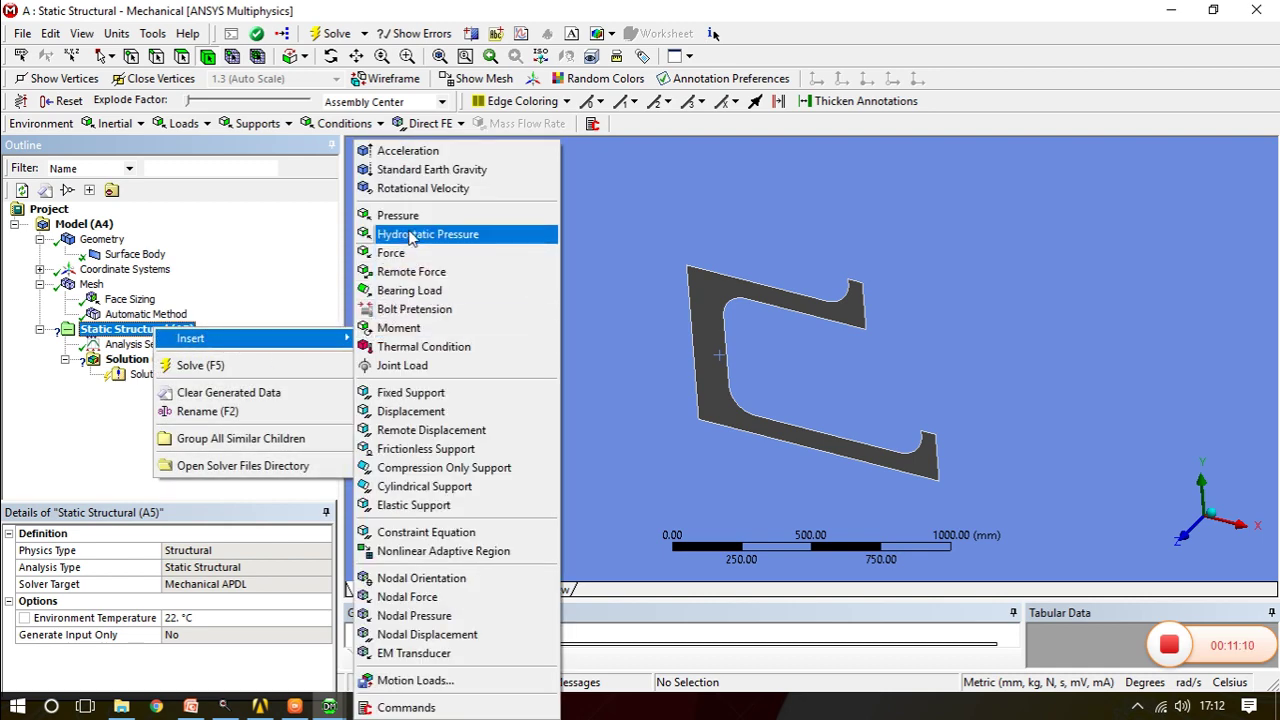
{"action": "left_click", "coordinate": [419, 394]}
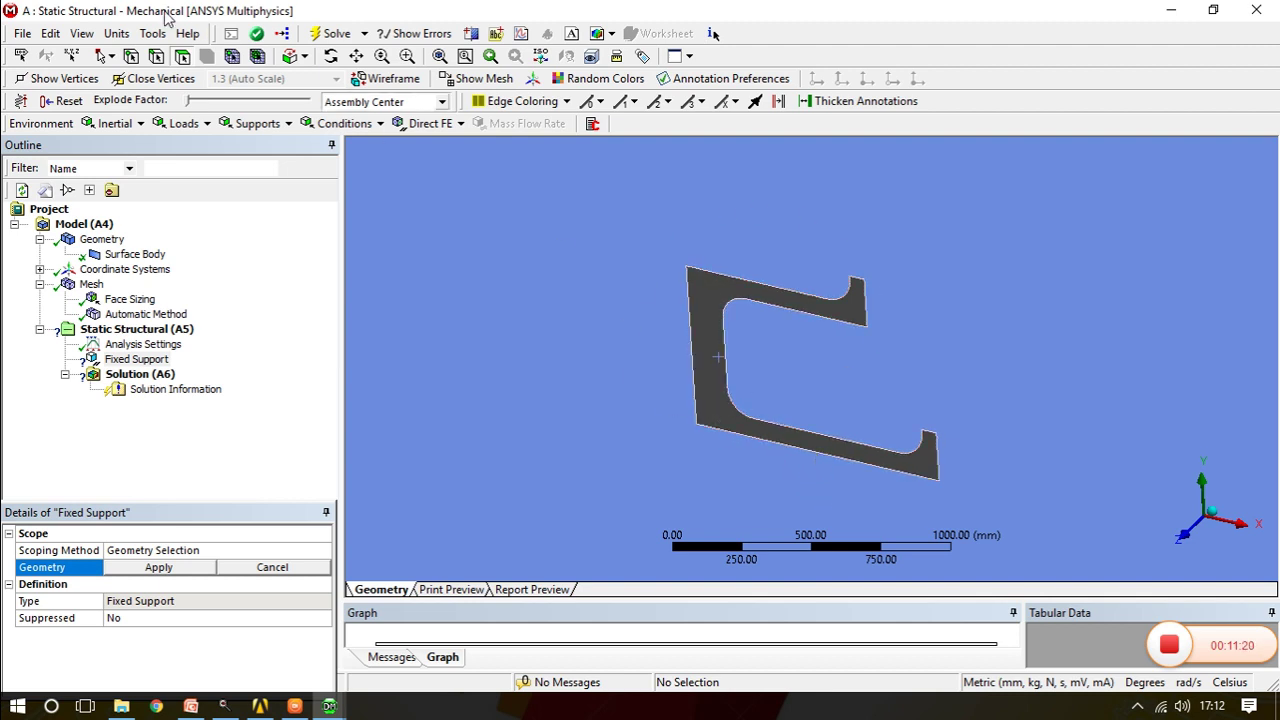
{"action": "left_click", "coordinate": [156, 56]}
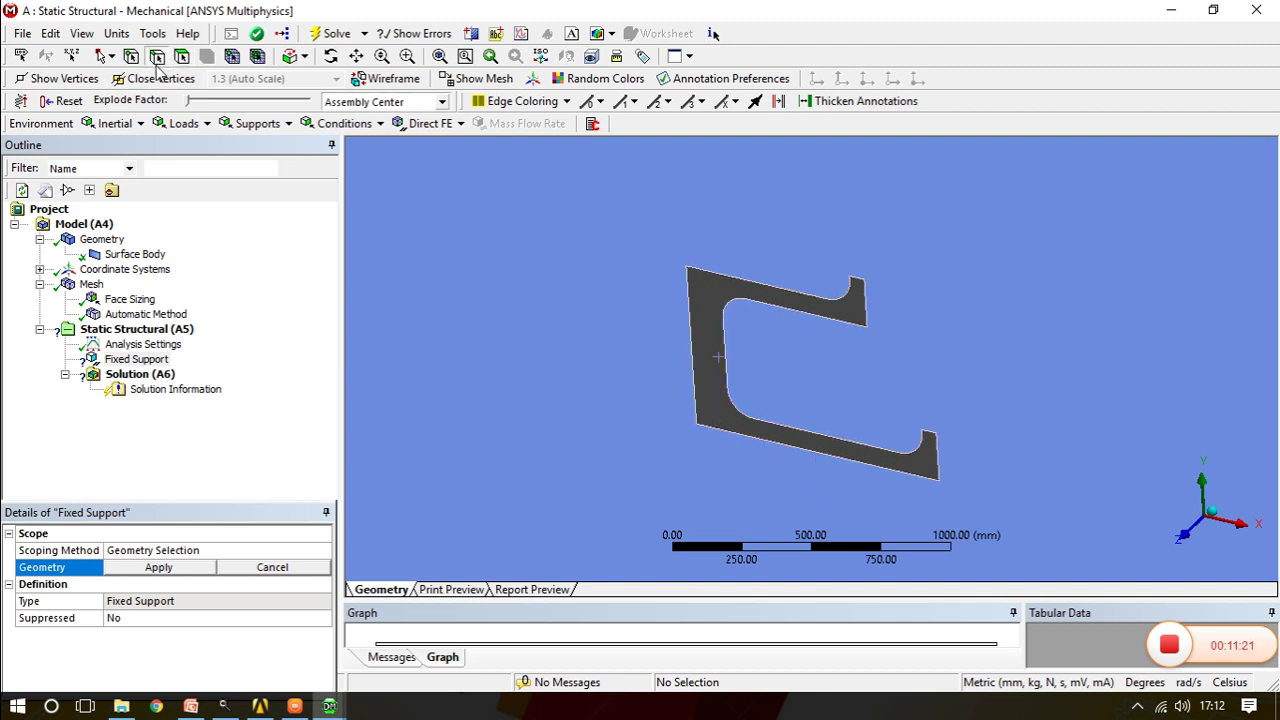
{"action": "left_click", "coordinate": [795, 455]}
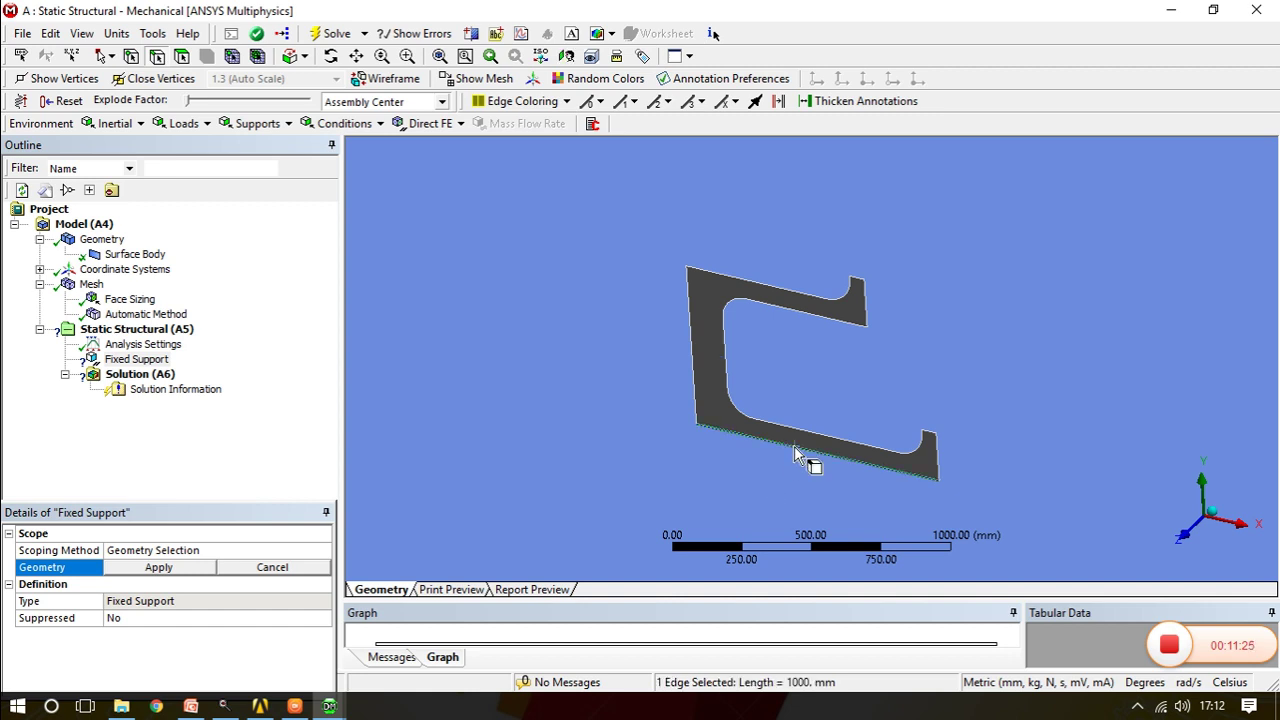
{"action": "left_click", "coordinate": [158, 567]}
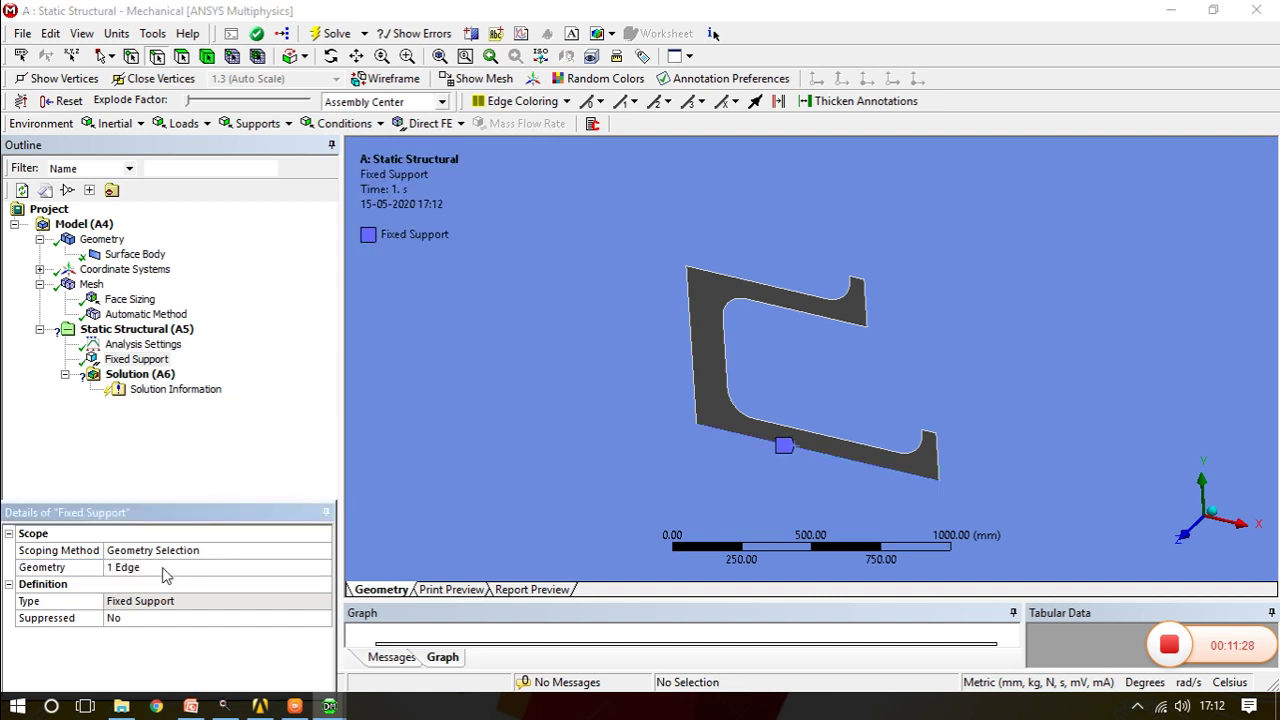
Add a frictionless support scoped to the long vertical outer edge on the closed side of the profile
{"action": "mouse_move", "coordinate": [496, 431]}
{"action": "middle_mouse_down"}
{"action": "mouse_move", "coordinate": [617, 380]}
{"action": "mouse_move", "coordinate": [620, 398]}
{"action": "middle_mouse_up"}
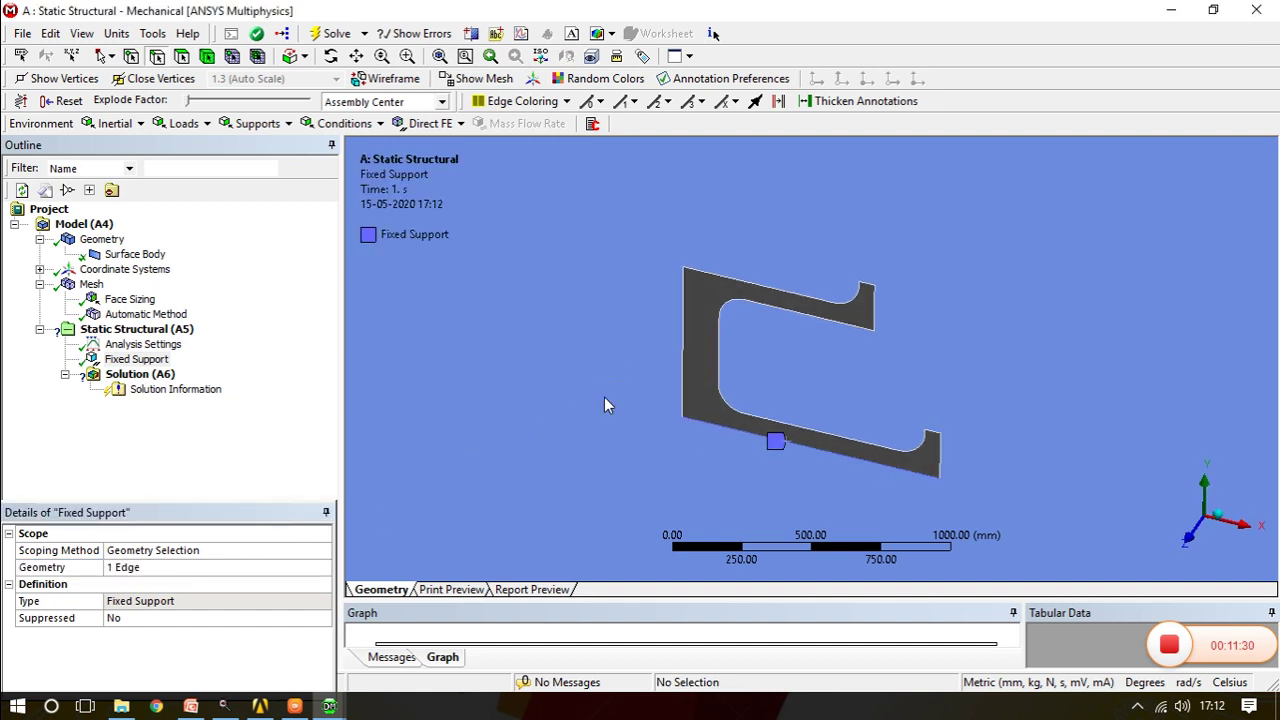
{"action": "right_click", "coordinate": [192, 332]}
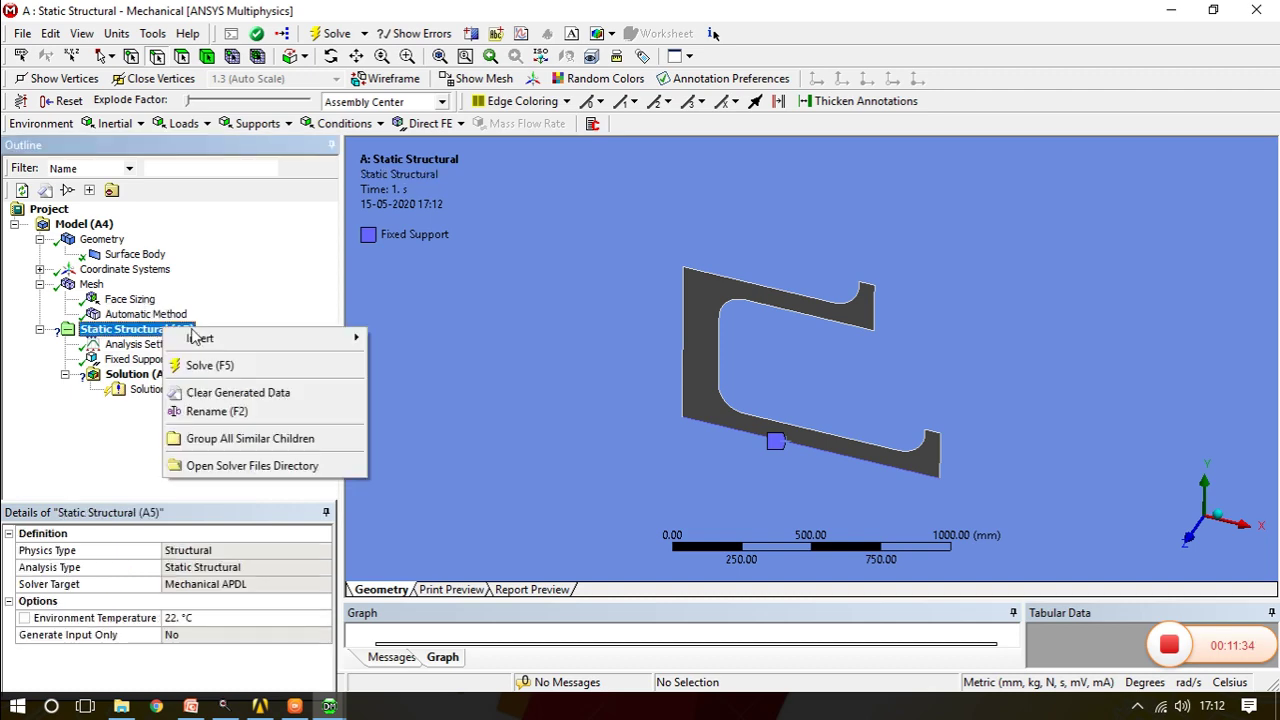
{"action": "mouse_move", "coordinate": [200, 338]}
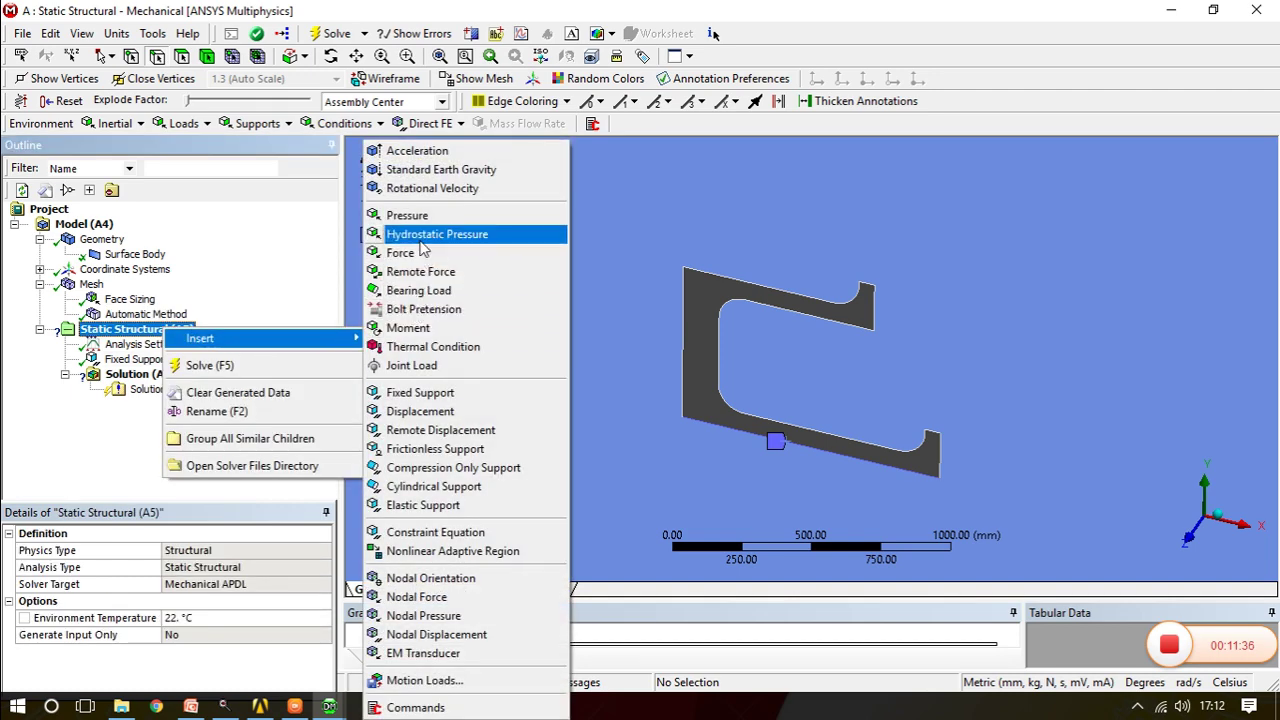
{"action": "left_click", "coordinate": [431, 449]}
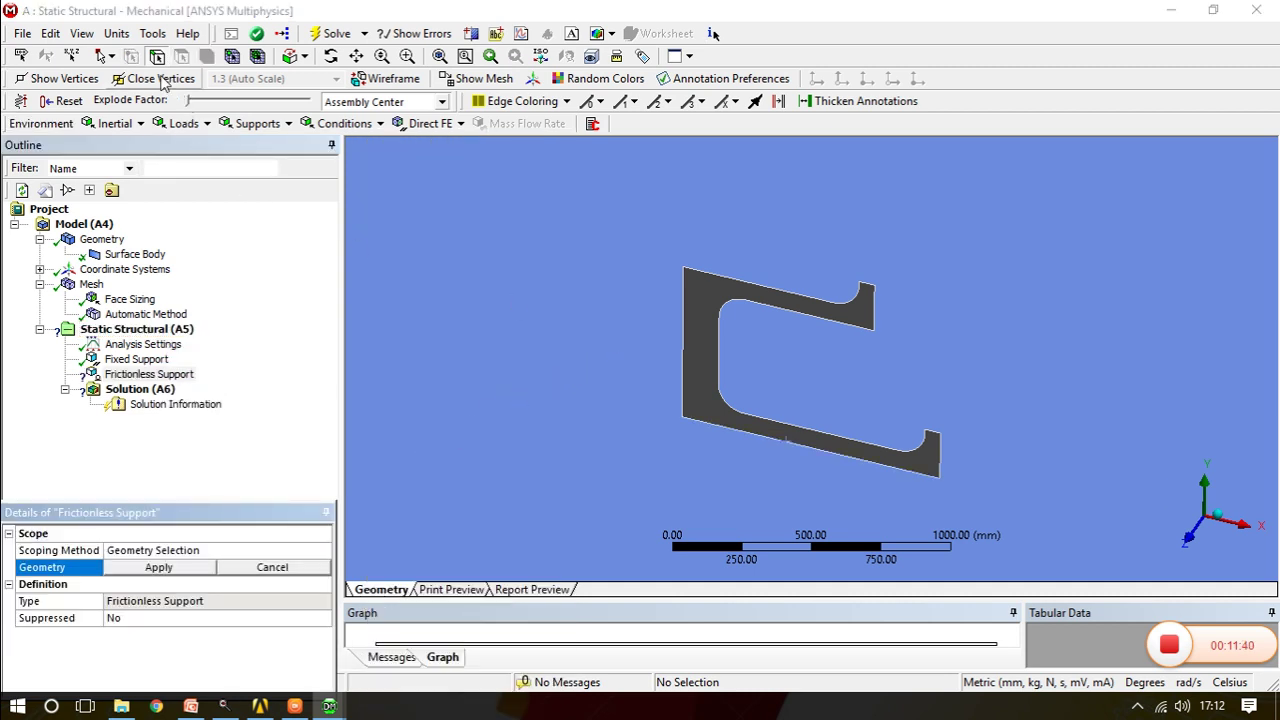
{"action": "left_click", "coordinate": [686, 342]}
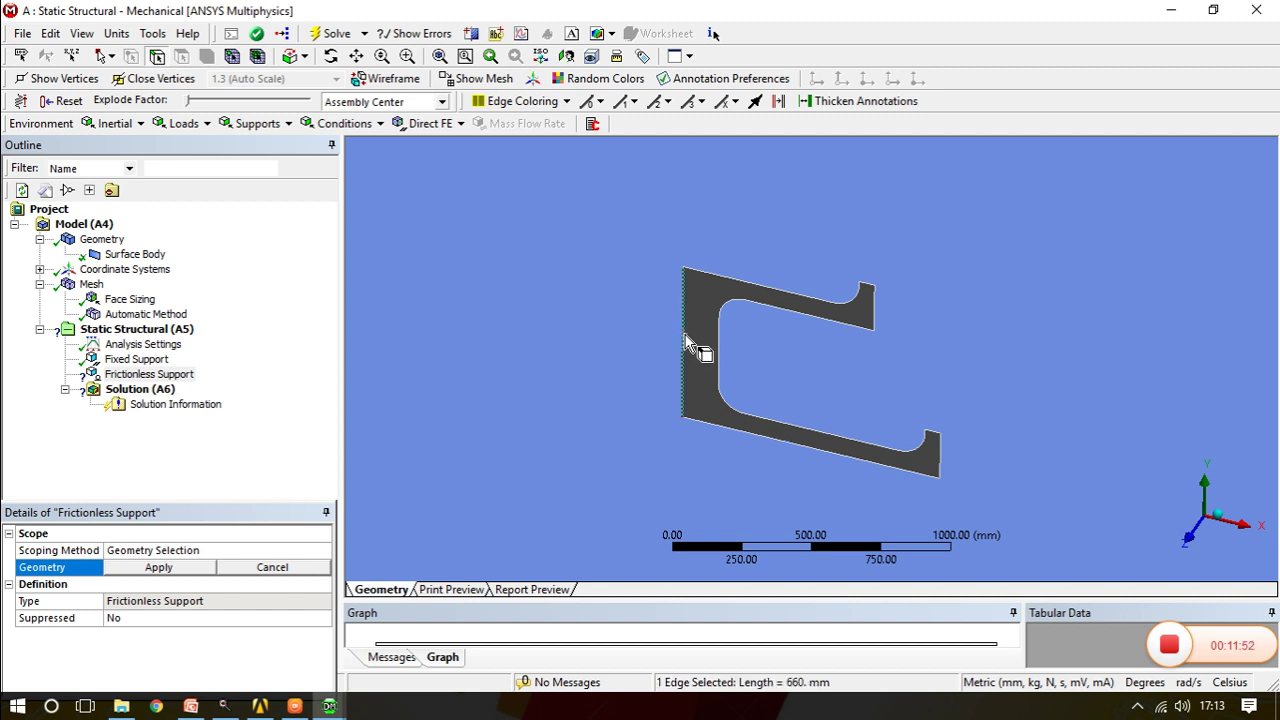
{"action": "left_click", "coordinate": [172, 570]}
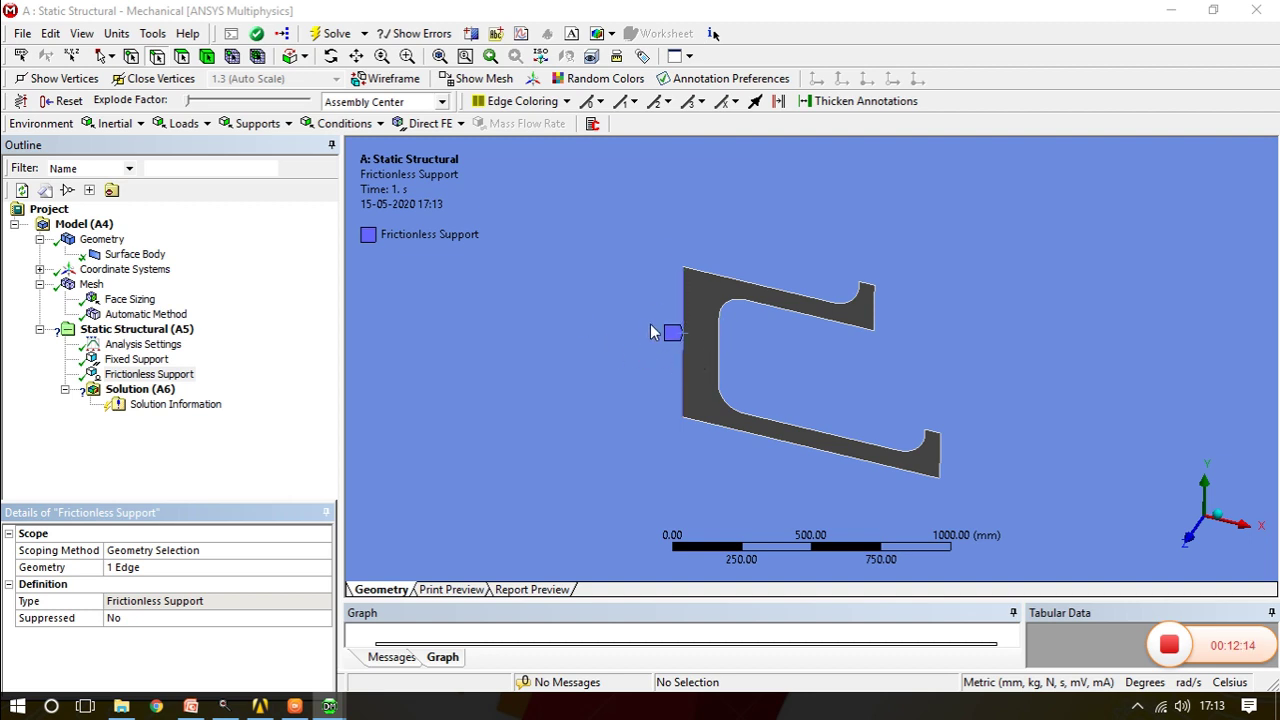
Add a hydrostatic pressure load scoped to the upper arm's top edge and the adjoining curved edge at its tip
{"action": "right_click", "coordinate": [158, 335]}
{"action": "mouse_move", "coordinate": [337, 337]}
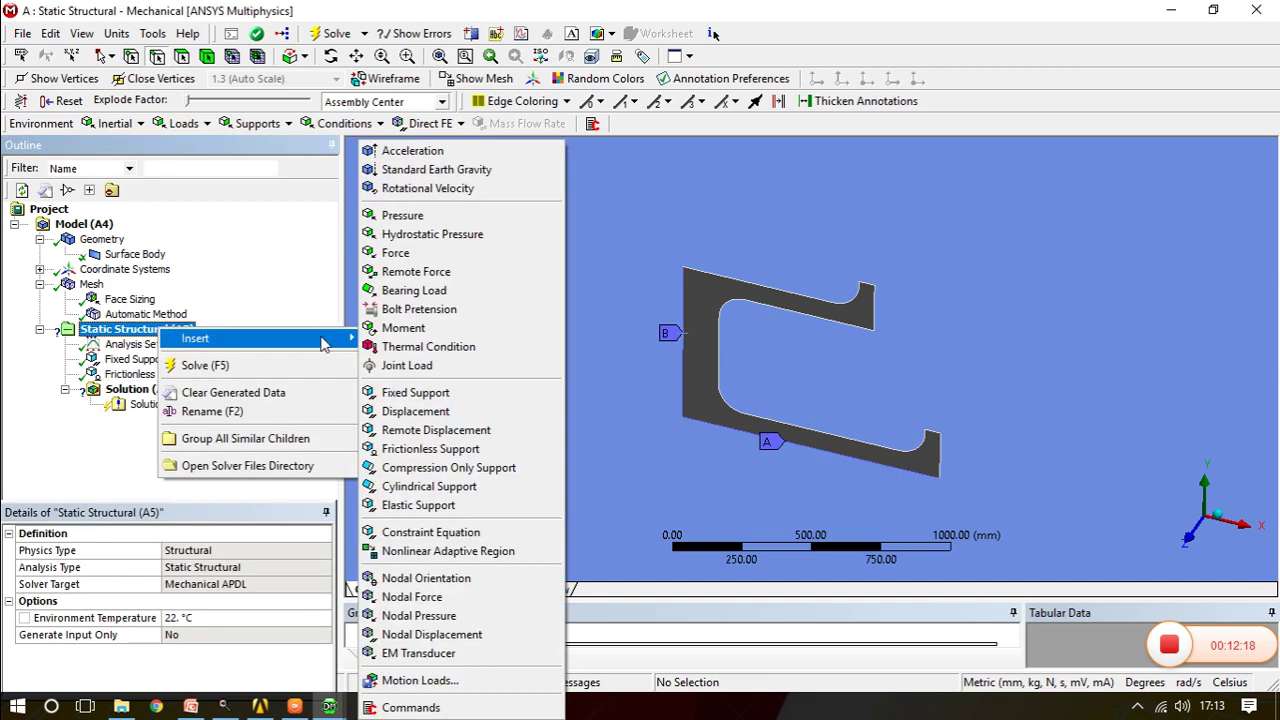
{"action": "left_click", "coordinate": [415, 236]}
{"action": "middle_click_drag", "start_coordinate": [782, 459], "coordinate": [800, 443]}
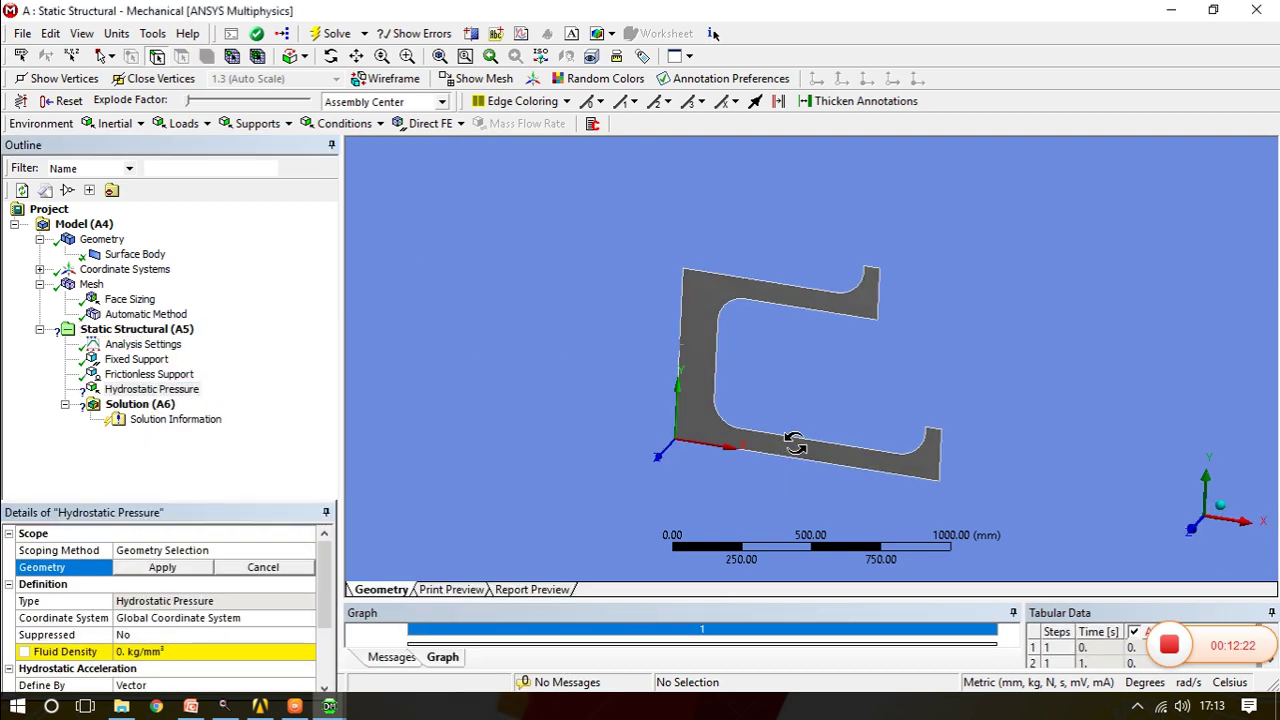
{"action": "left_click_drag", "start_coordinate": [282, 513], "coordinate": [283, 453]}
{"action": "mouse_move", "coordinate": [766, 429]}
{"action": "middle_mouse_down"}
{"action": "mouse_move", "coordinate": [751, 434]}
{"action": "mouse_move", "coordinate": [766, 443]}
{"action": "middle_mouse_up"}
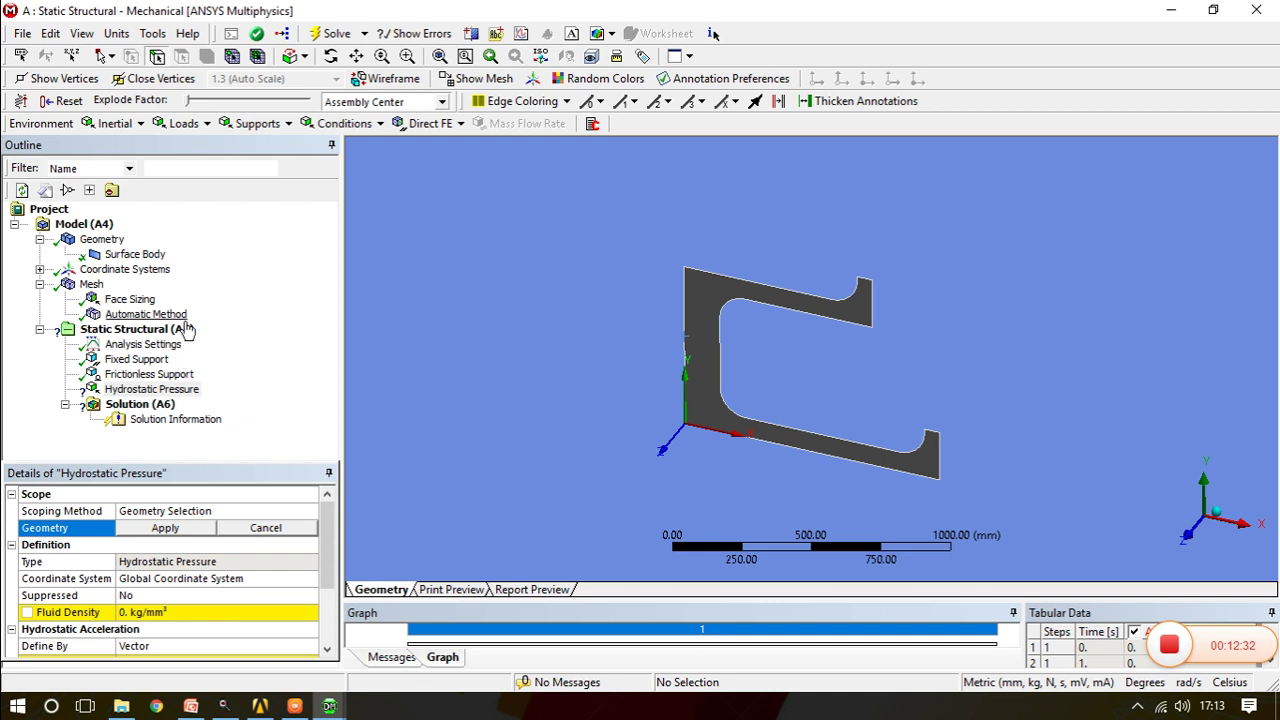
{"action": "left_click", "coordinate": [731, 289]}
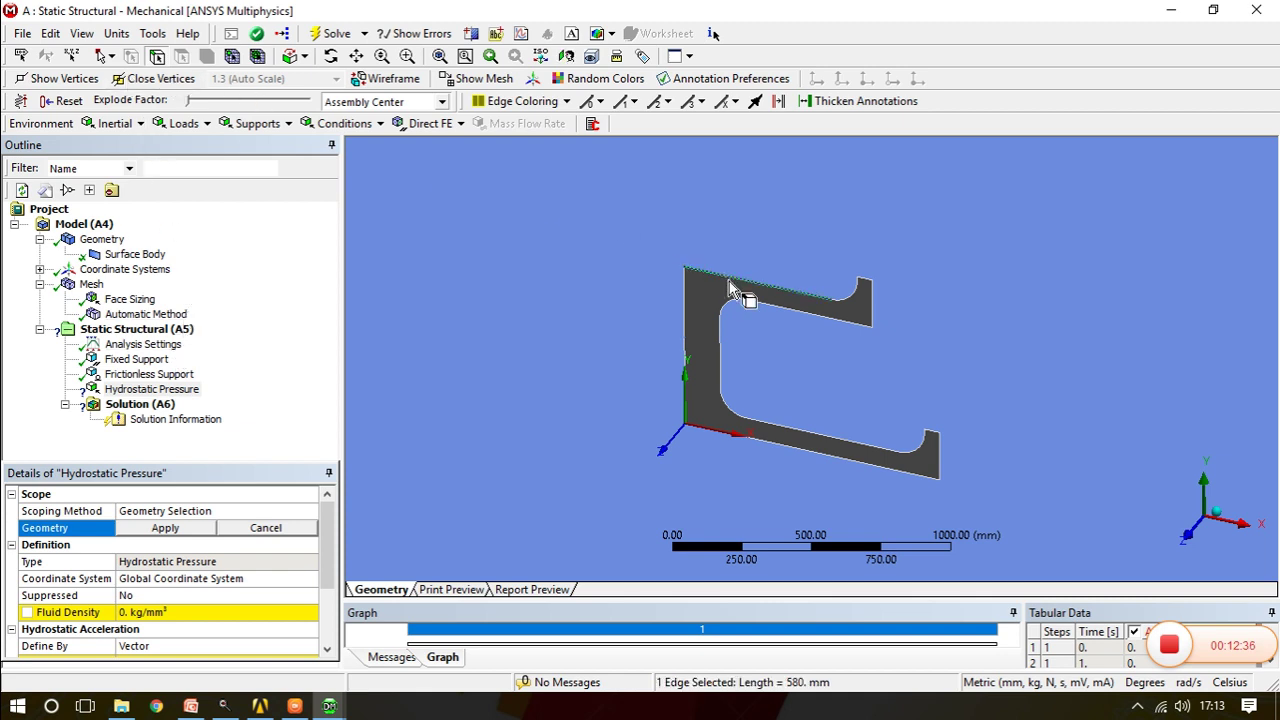
{"action": "left_click", "coordinate": [846, 305], "text": "ctrl"}
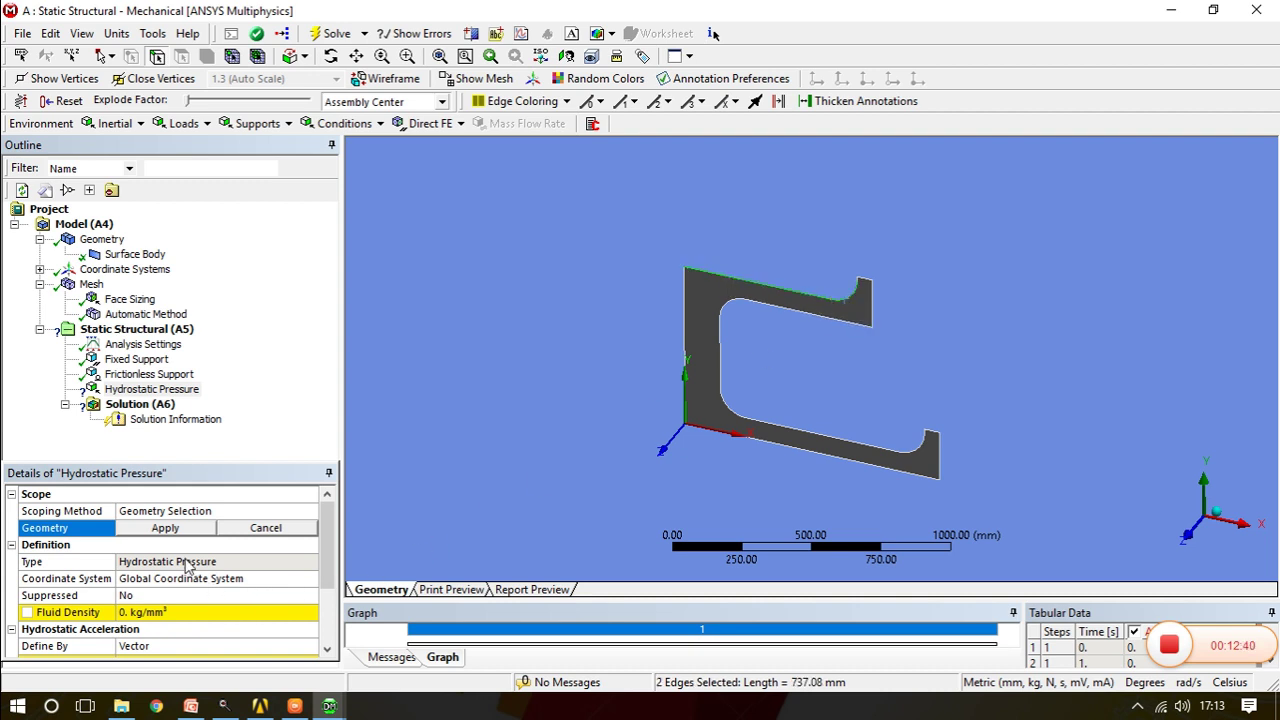
{"action": "left_click", "coordinate": [163, 529]}
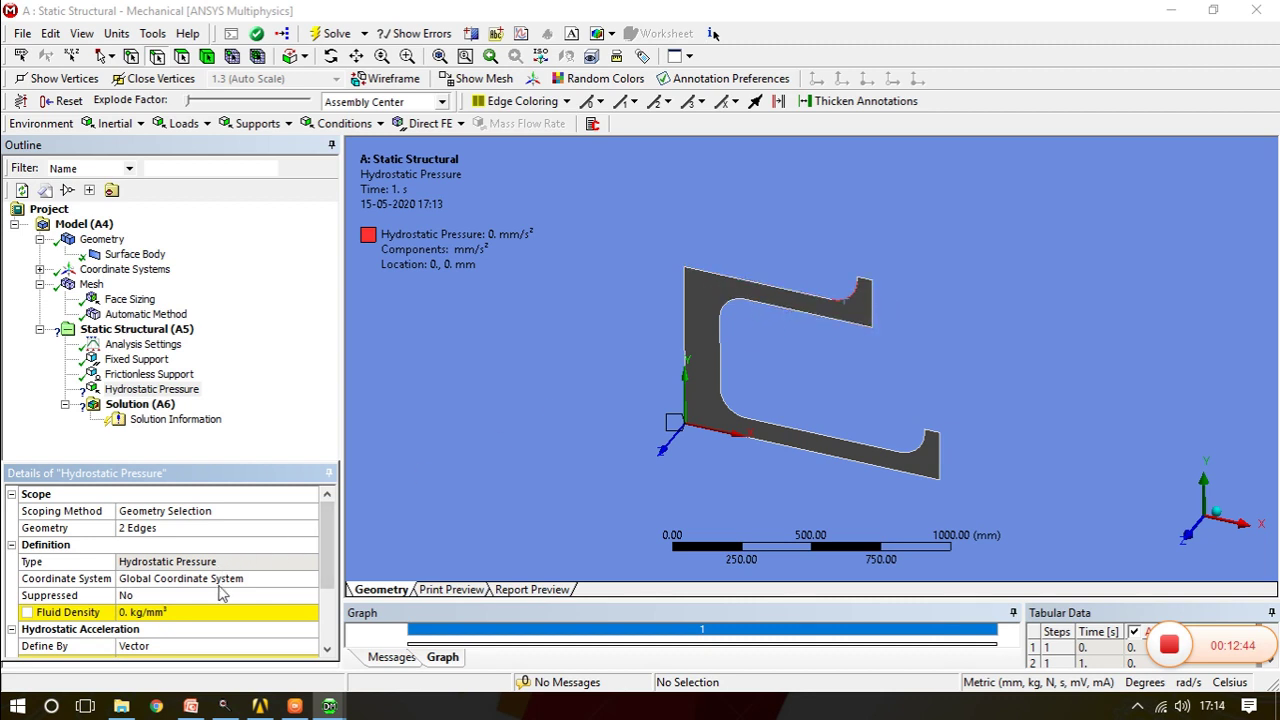
Set the fluid density of the upper arm's hydrostatic pressure to 1000e-9 kg/mm³
{"action": "scroll", "coordinate": [329, 580], "scroll_direction": "down", "scroll_amount": 2}
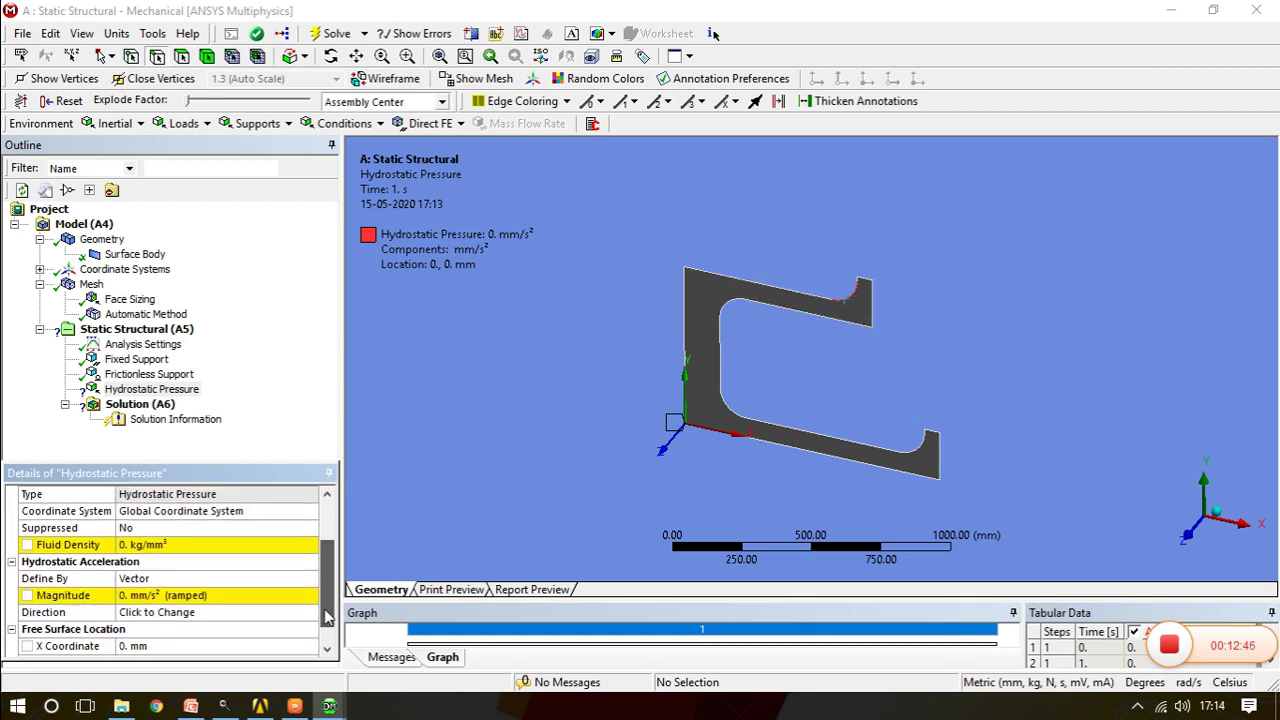
{"action": "left_click", "coordinate": [203, 548]}
{"action": "type", "text": "1000"}
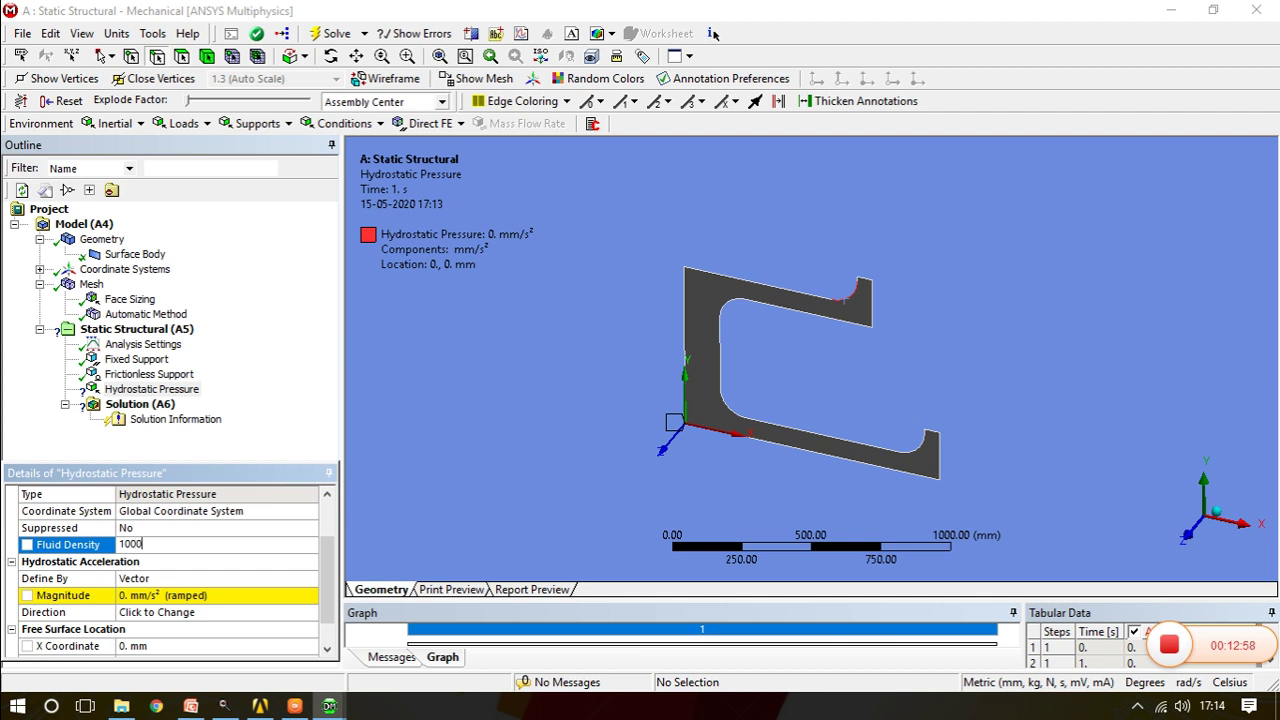
{"action": "type", "text": "e-9"}
{"action": "key", "text": "Return"}
Define the upper load's hydrostatic acceleration by Components, with a Y component of 9800 mm/s²
{"action": "left_click", "coordinate": [184, 579]}
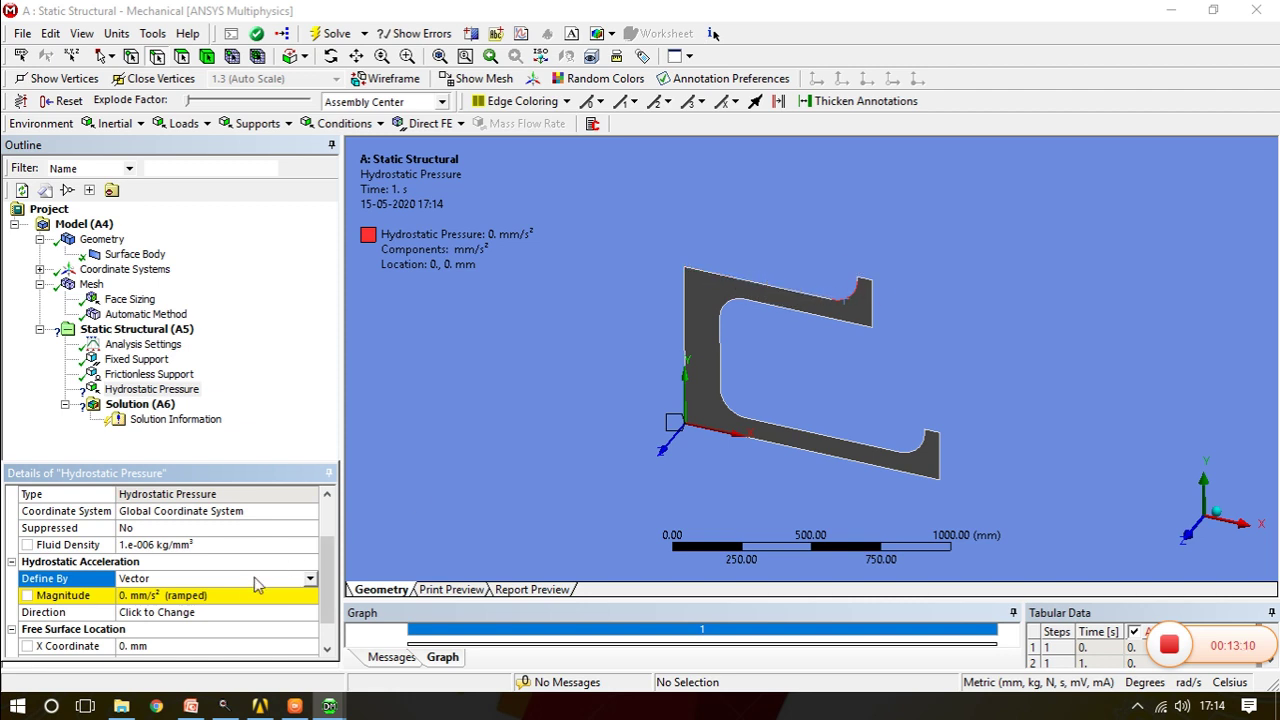
{"action": "left_click", "coordinate": [310, 579]}
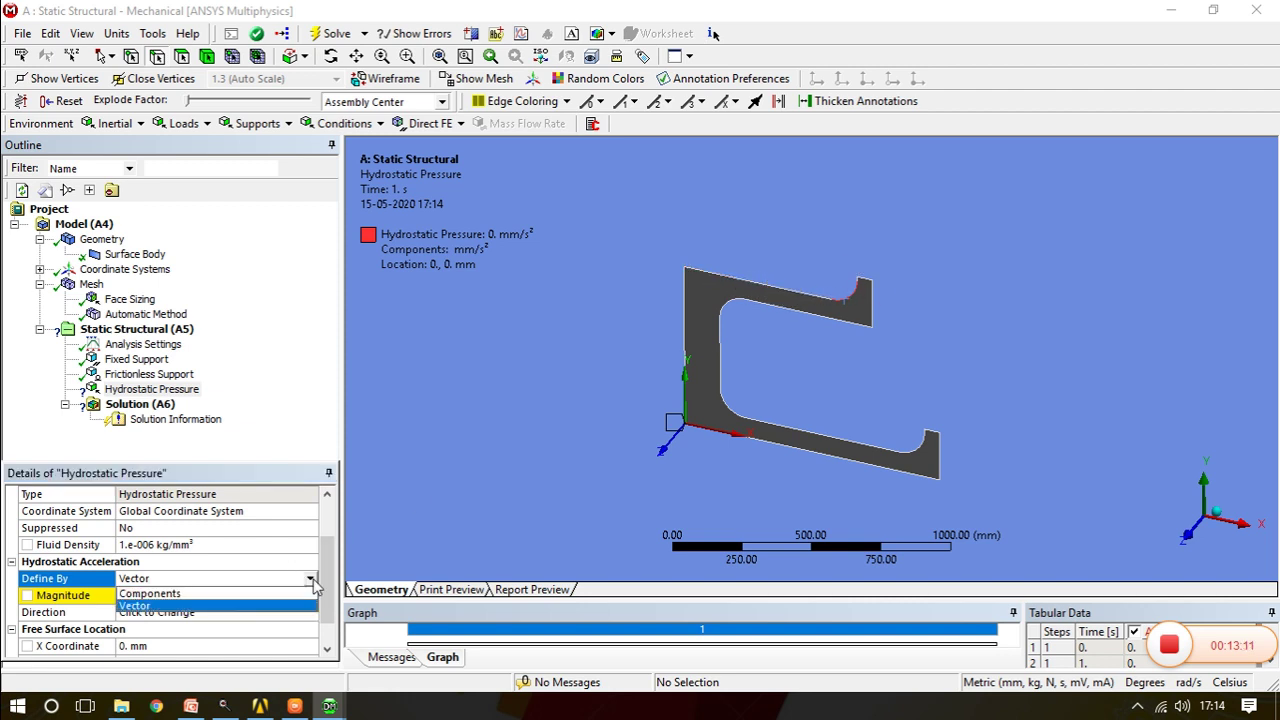
{"action": "left_click", "coordinate": [247, 596]}
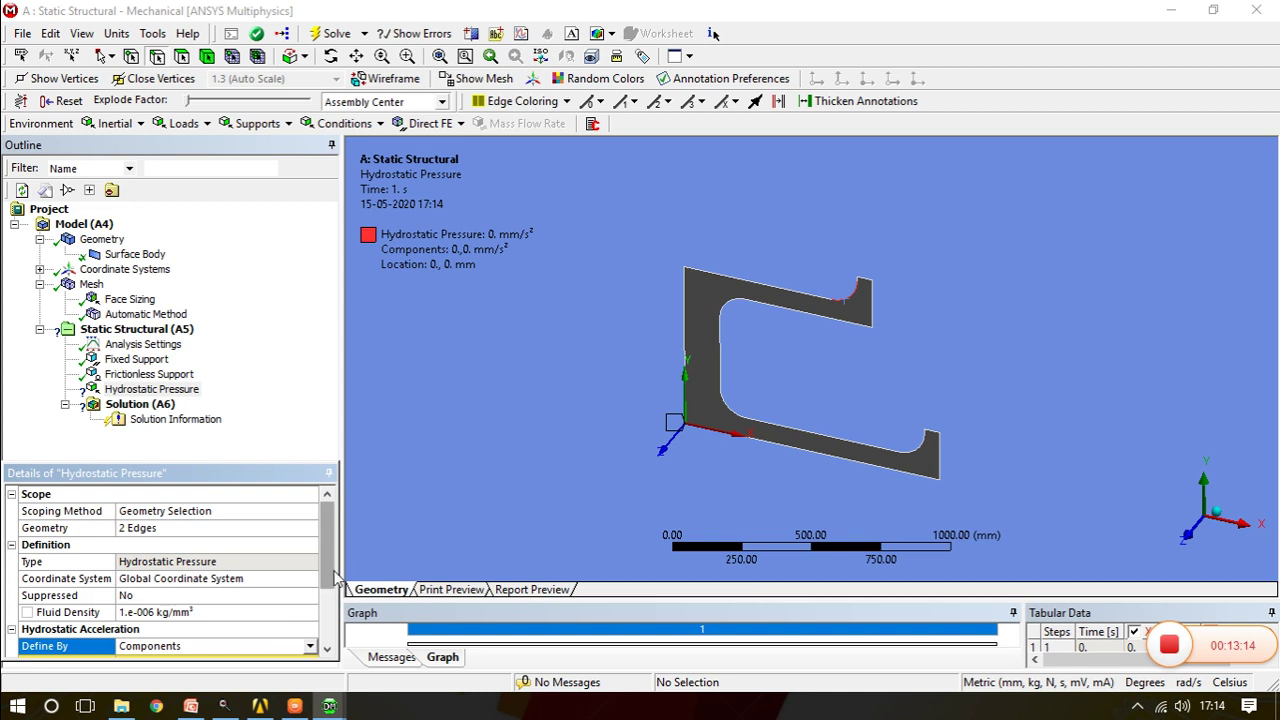
{"action": "left_click_drag", "start_coordinate": [338, 582], "coordinate": [331, 628]}
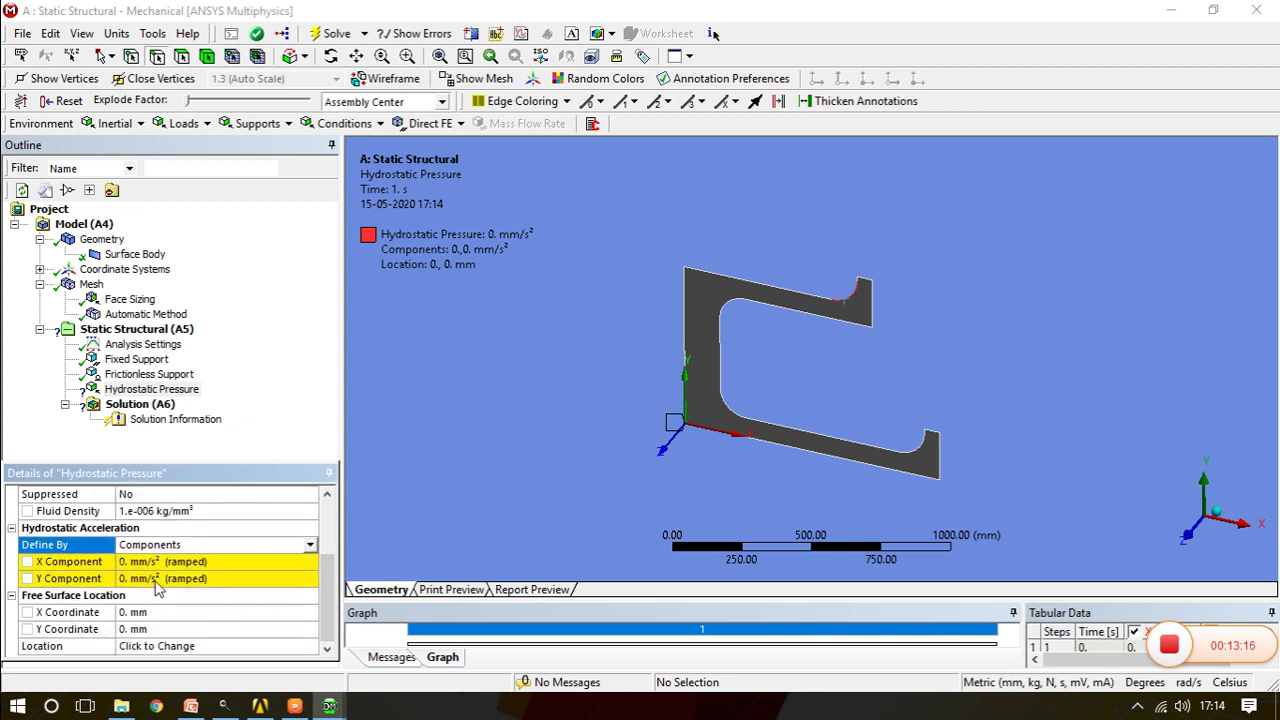
{"action": "left_click", "coordinate": [156, 582]}
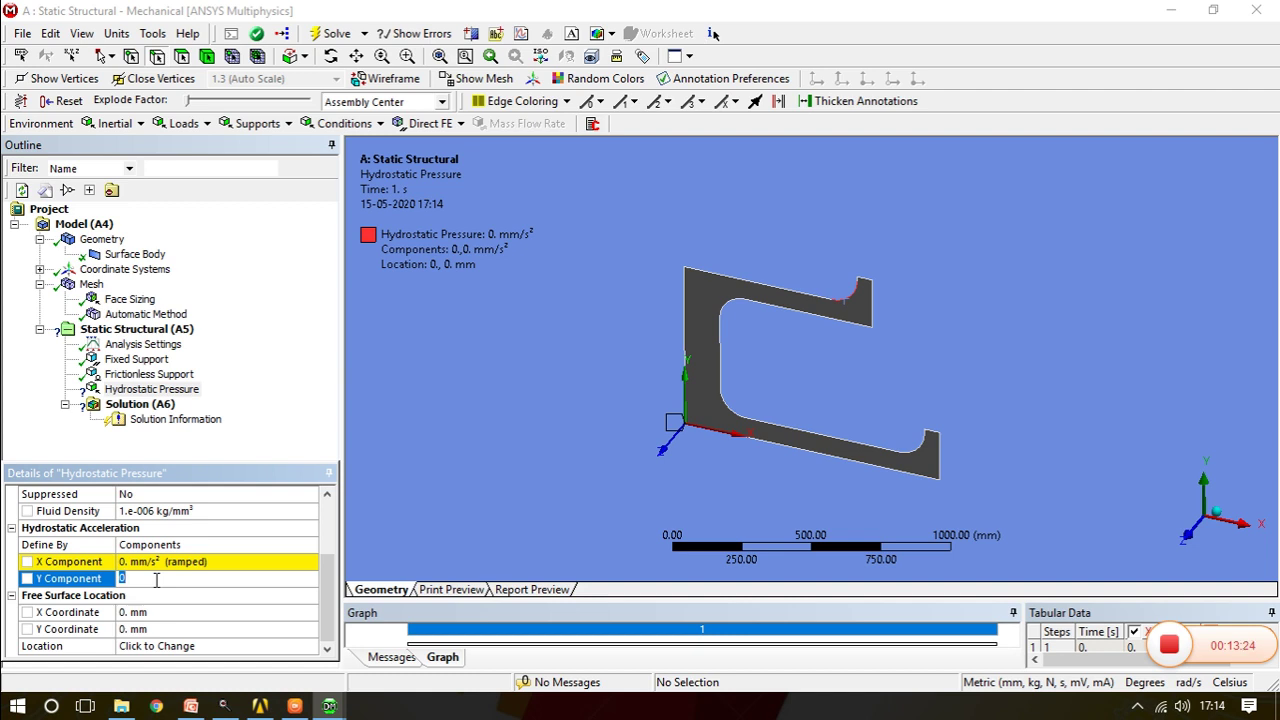
{"action": "type", "text": "9800"}
{"action": "key", "text": "Return"}
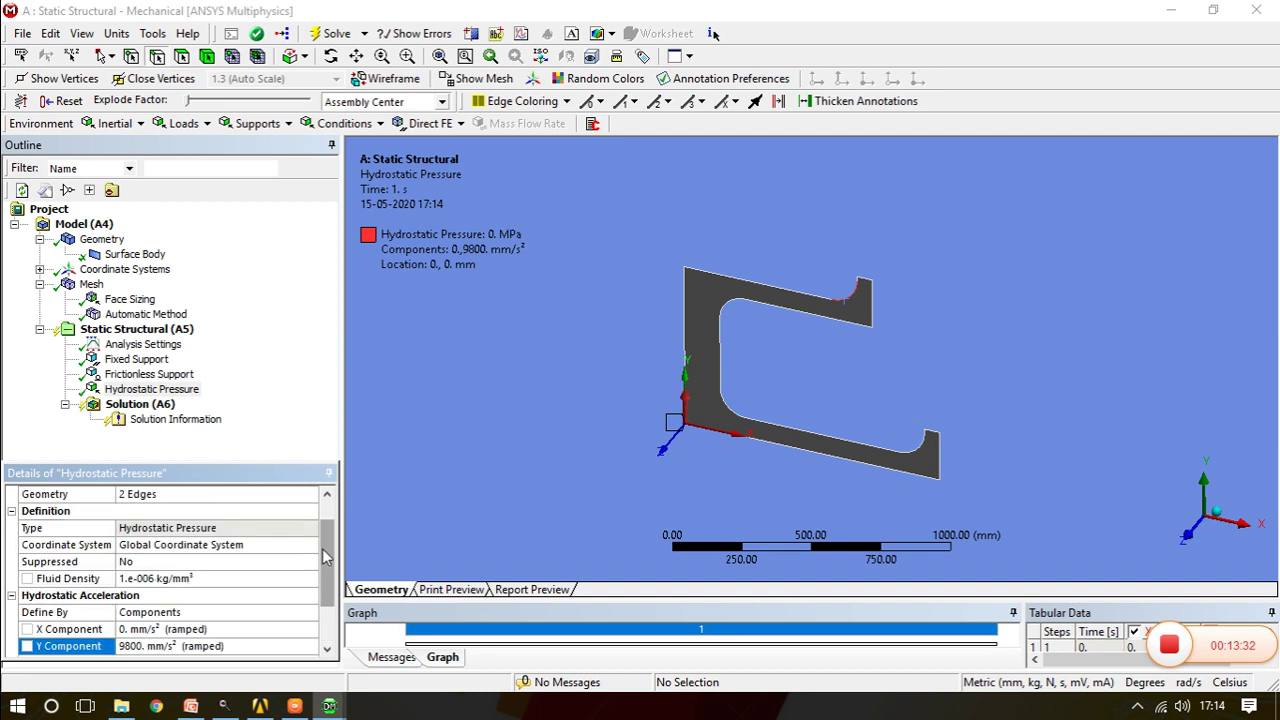
Set the upper load's free surface location to X 680 mm and Y 760 mm
{"action": "scroll", "coordinate": [200, 595], "scroll_direction": "down", "scroll_amount": 2}
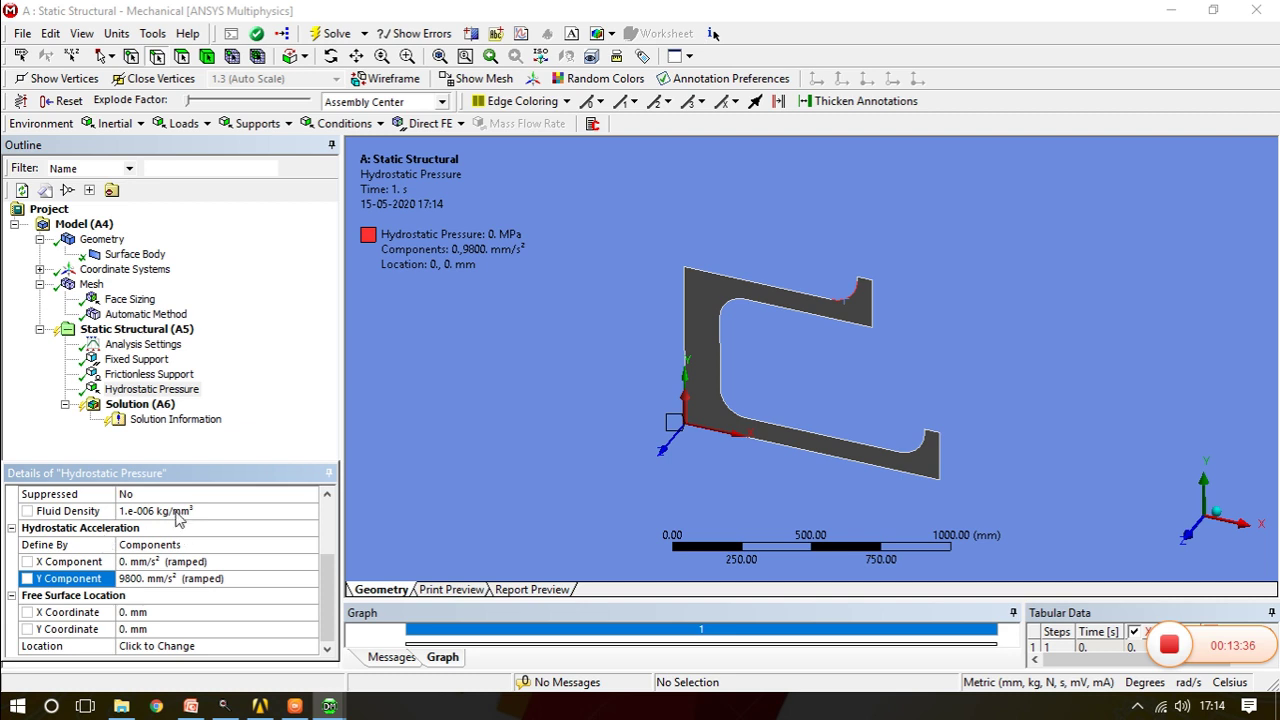
{"action": "mouse_move", "coordinate": [330, 595]}
{"action": "left_mouse_down"}
{"action": "mouse_move", "coordinate": [330, 570]}
{"action": "mouse_move", "coordinate": [331, 588]}
{"action": "left_mouse_up"}
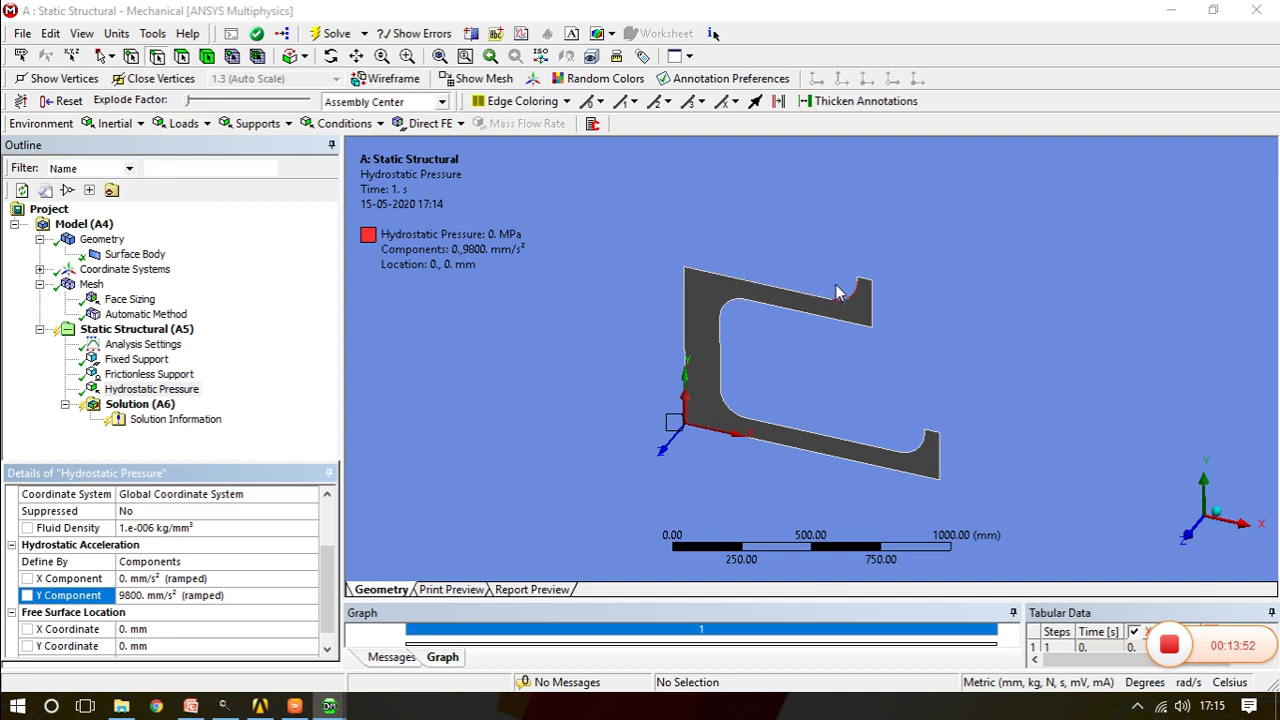
{"action": "scroll", "coordinate": [328, 584], "scroll_direction": "down", "scroll_amount": 1}
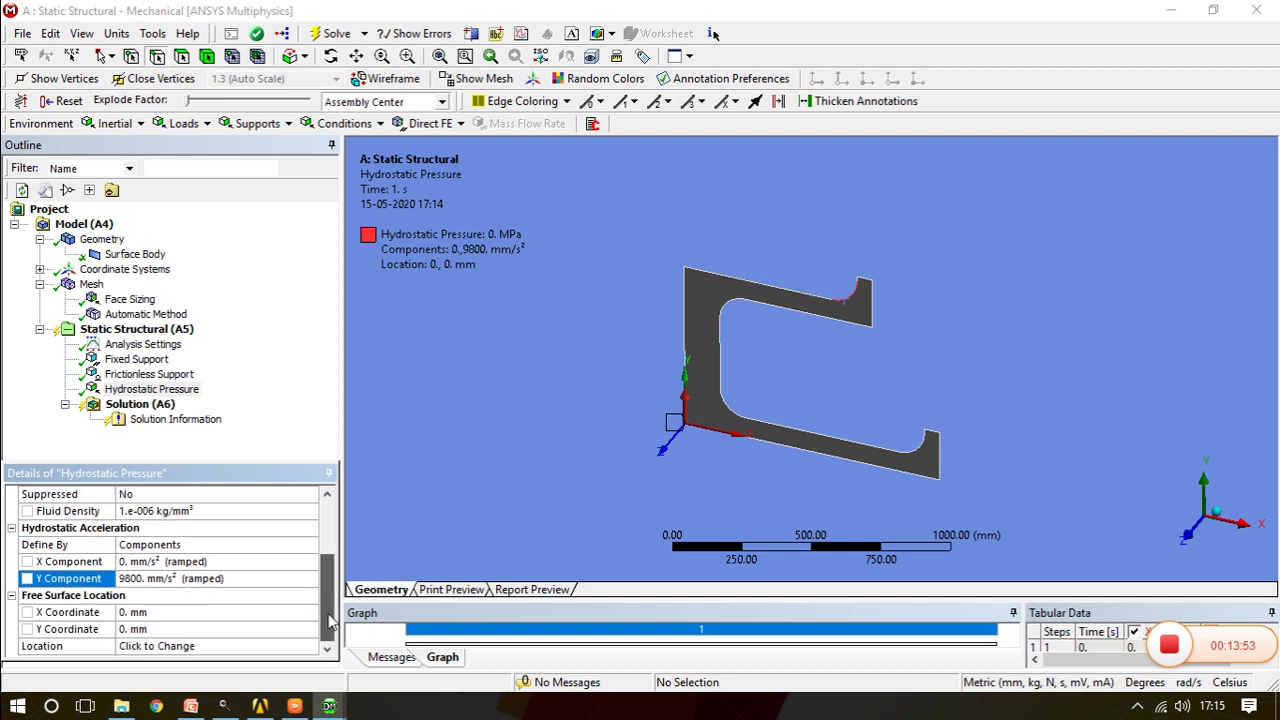
{"action": "left_click", "coordinate": [140, 613]}
{"action": "type", "text": "680"}
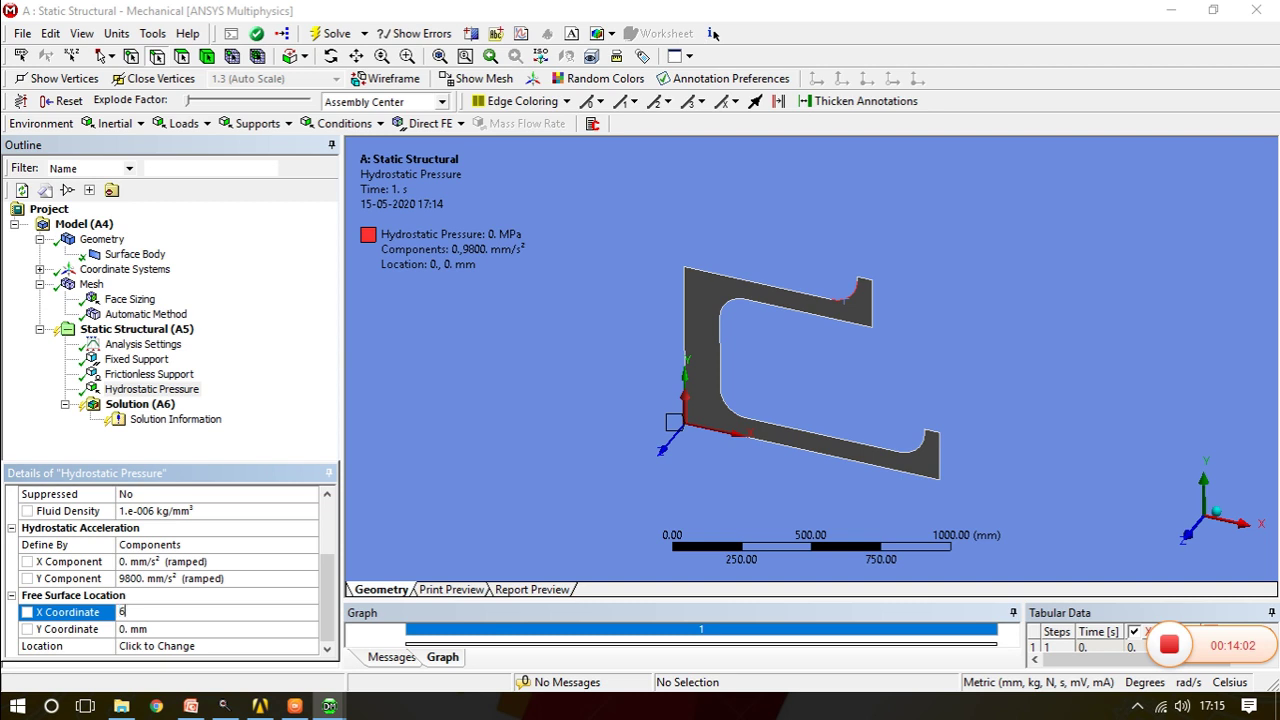
{"action": "left_click", "coordinate": [156, 630]}
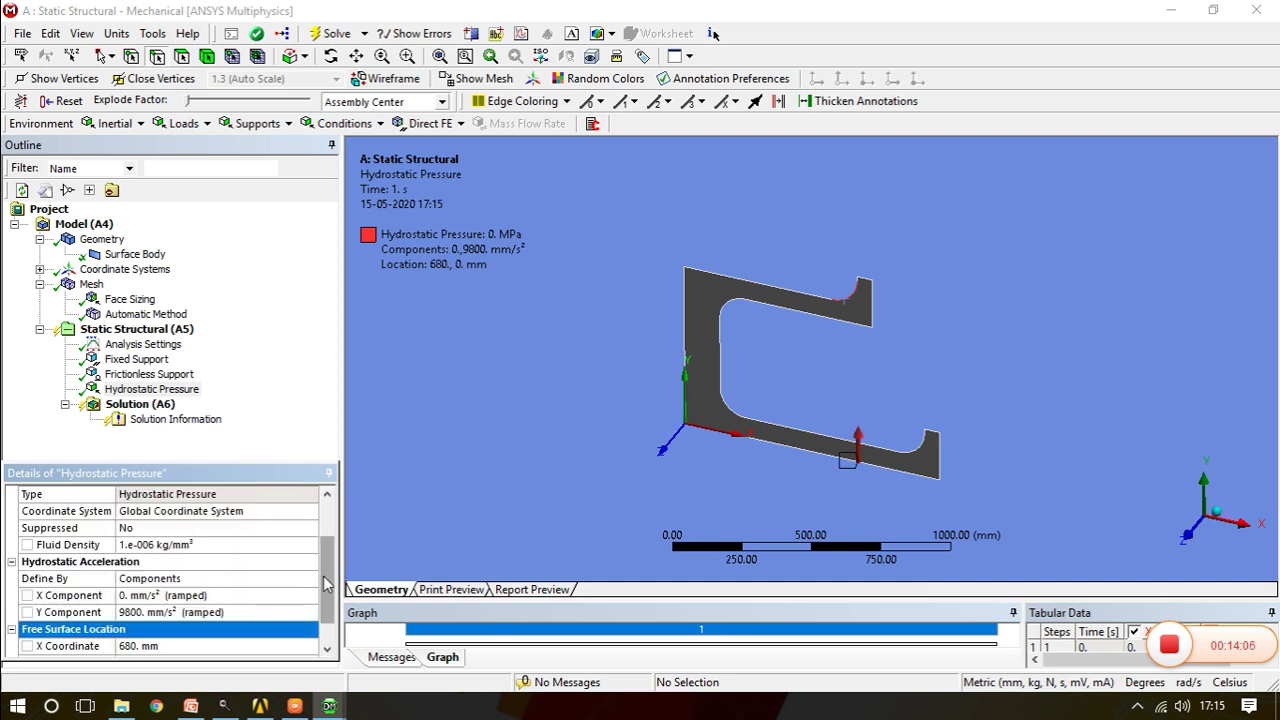
{"action": "scroll", "coordinate": [327, 590], "scroll_direction": "down", "scroll_amount": 1}
{"action": "left_click", "coordinate": [131, 628]}
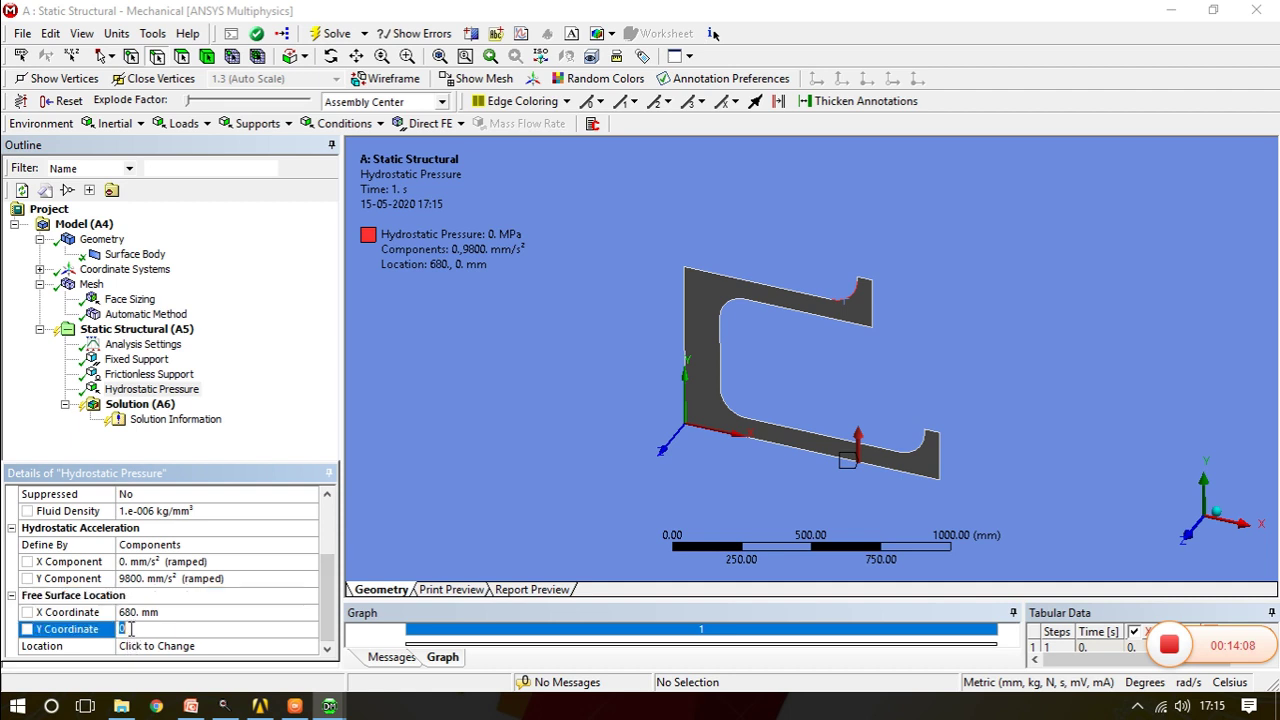
{"action": "type", "text": "760"}
{"action": "key", "text": "Return"}
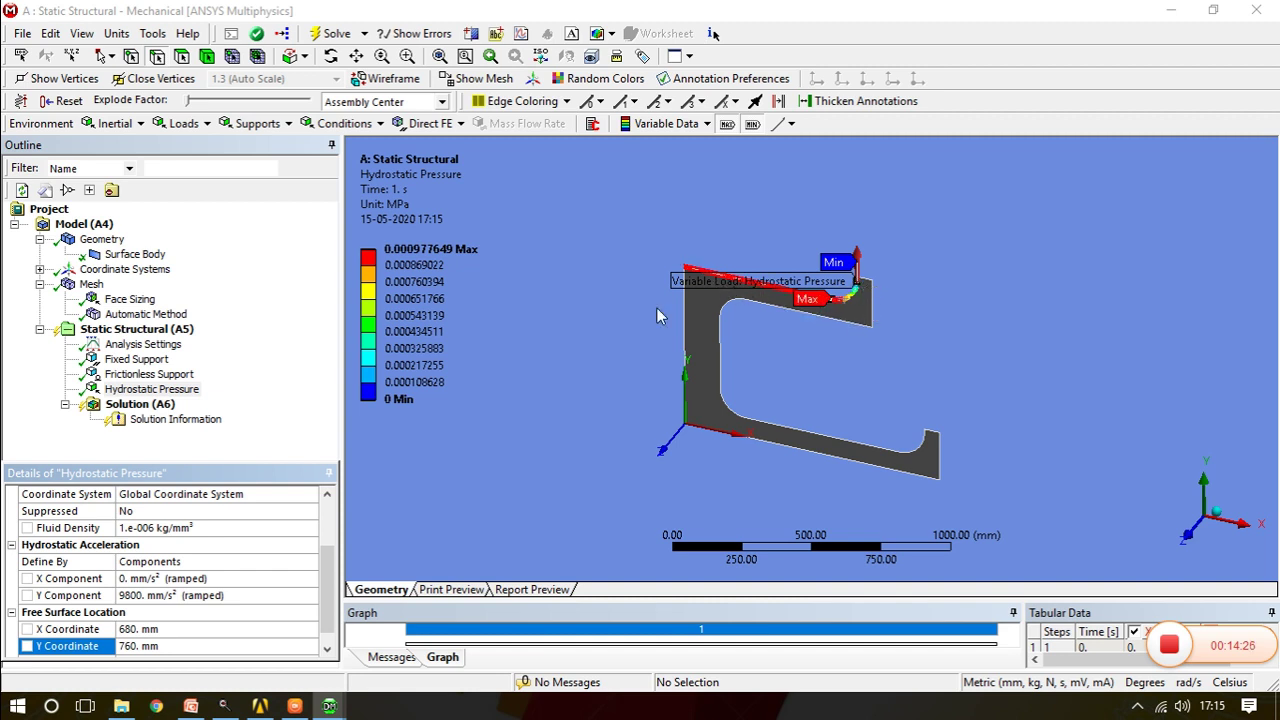
Add a second hydrostatic pressure scoped to the lower inner corner fillet, the lower arm's top edge and the curved edge at its tip
{"action": "right_click", "coordinate": [172, 331]}
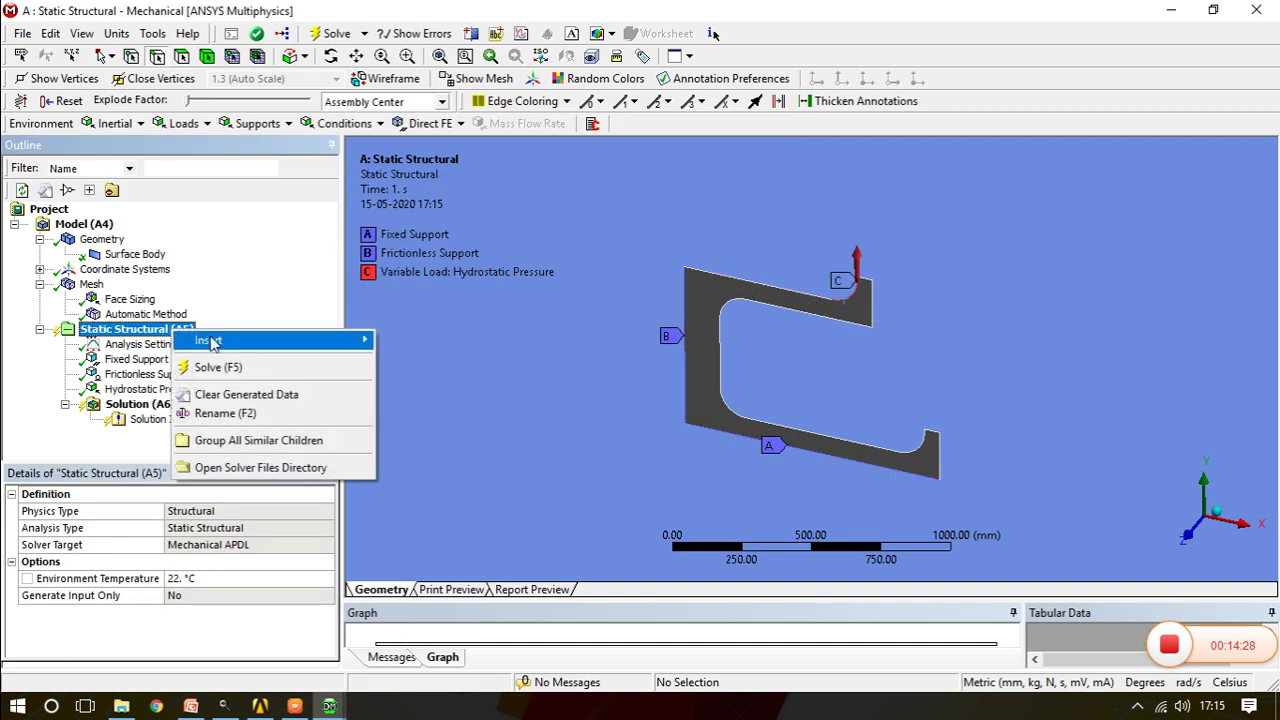
{"action": "mouse_move", "coordinate": [210, 342]}
{"action": "left_click", "coordinate": [470, 232]}
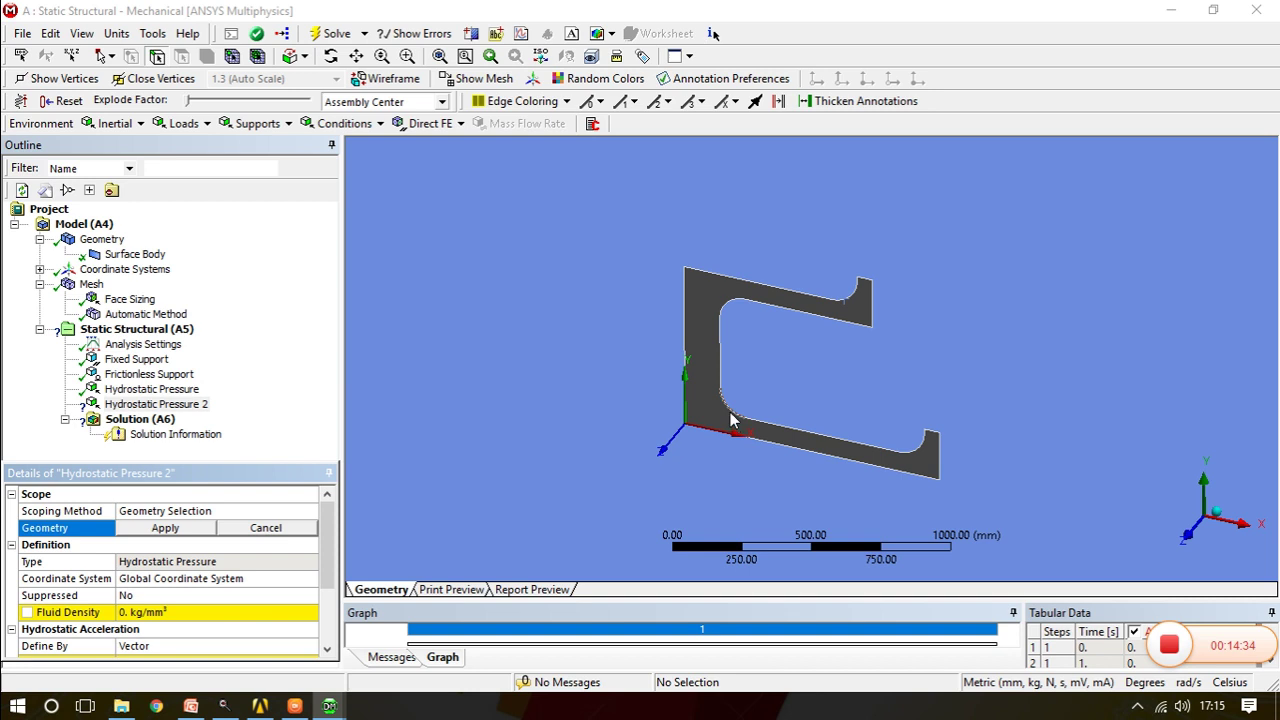
{"action": "left_click_drag", "start_coordinate": [731, 420], "coordinate": [789, 429]}
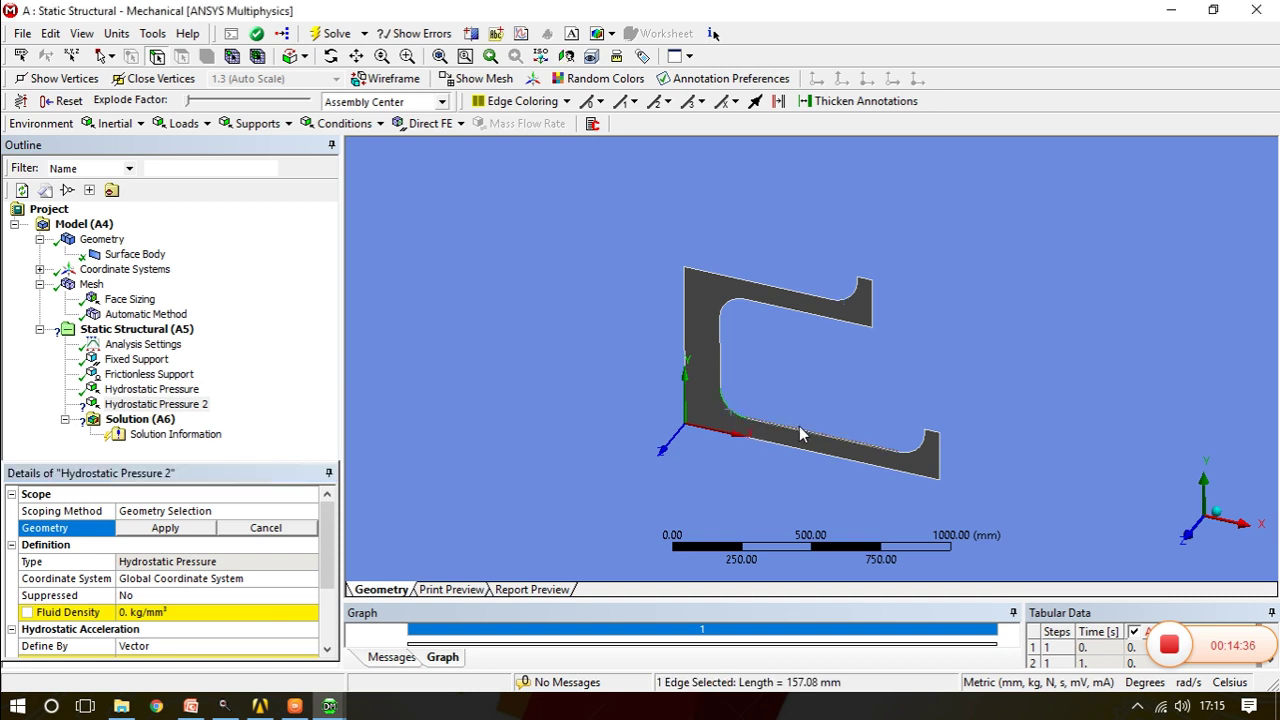
{"action": "left_click", "coordinate": [918, 455], "text": "ctrl"}
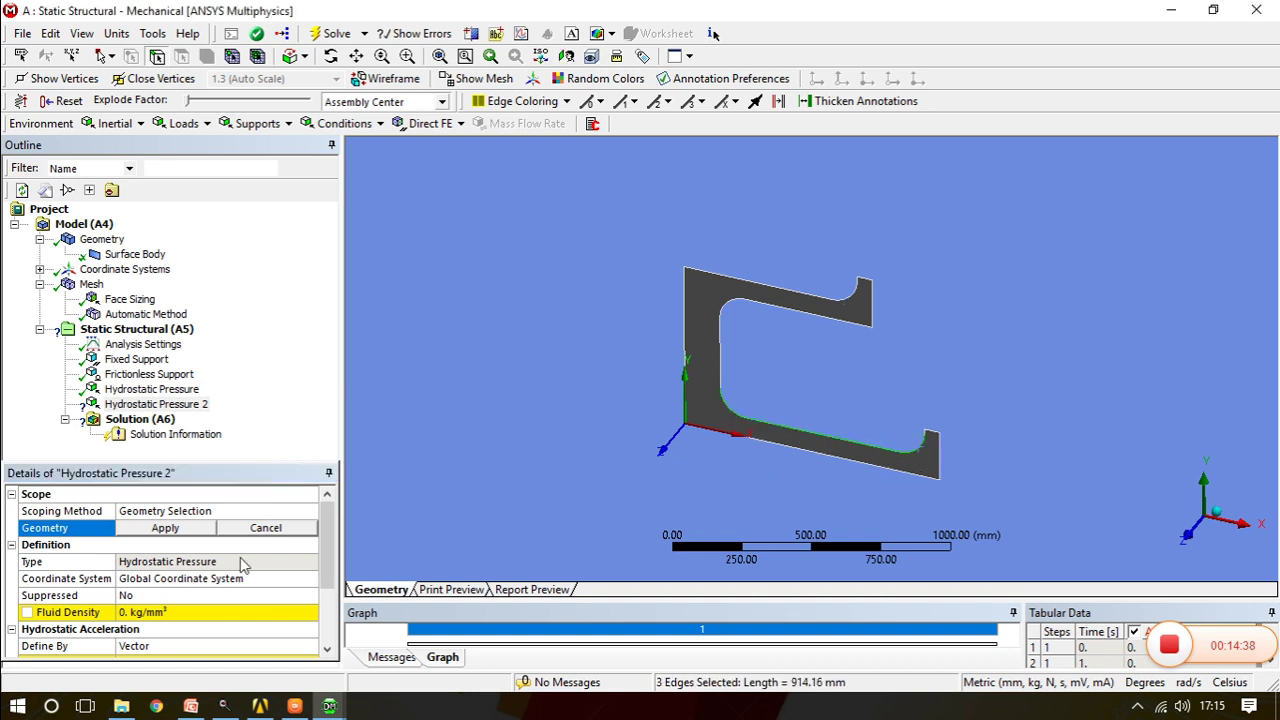
{"action": "left_click", "coordinate": [165, 527]}
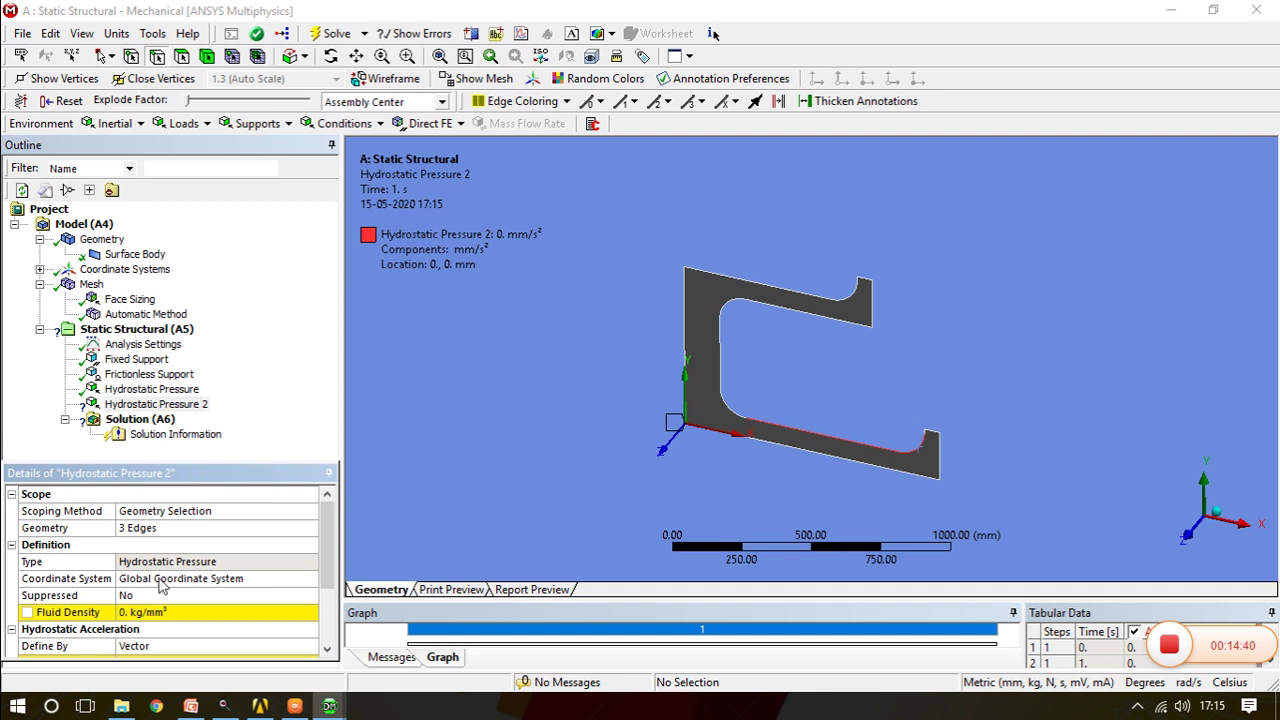
Set the fluid density of the second hydrostatic pressure to 1000e-9 kg/mm³
{"action": "left_click", "coordinate": [163, 611]}
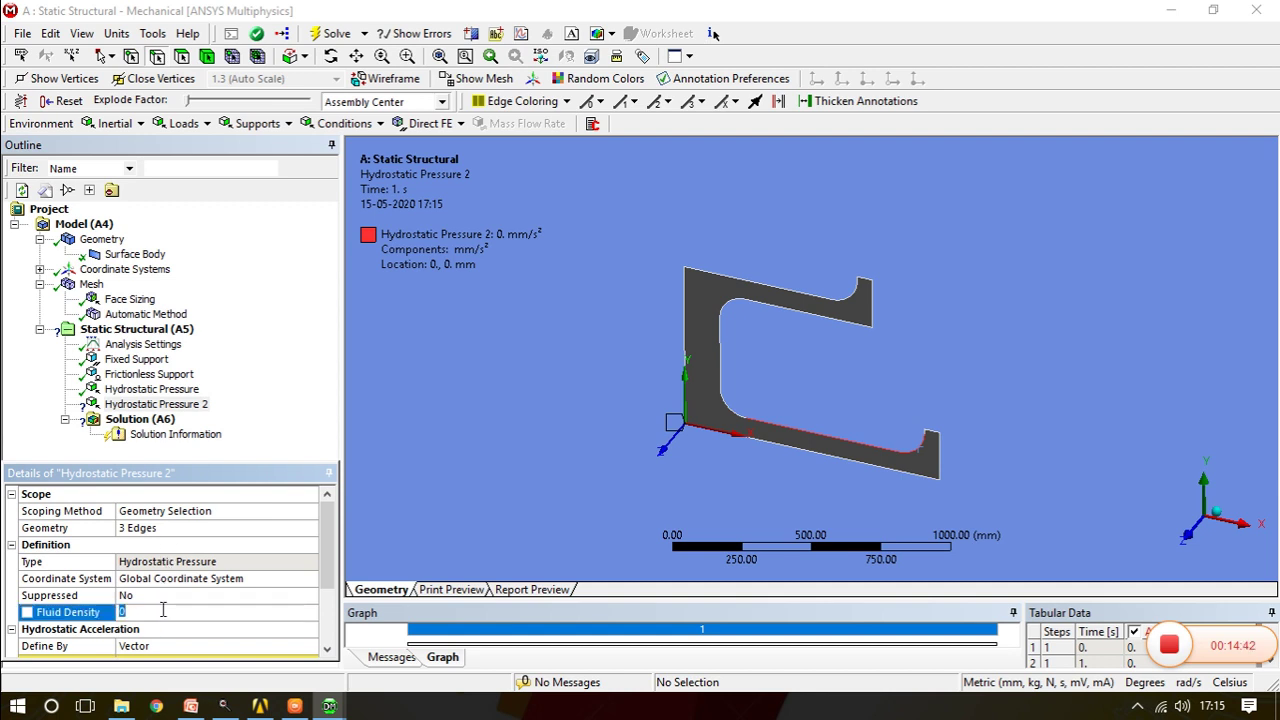
{"action": "type", "text": "1000e-9"}
{"action": "key", "text": "Return"}
Define the second load's hydrostatic acceleration by Components, with a Y component of 9800 mm/s²
{"action": "left_click_drag", "start_coordinate": [330, 580], "coordinate": [333, 632]}
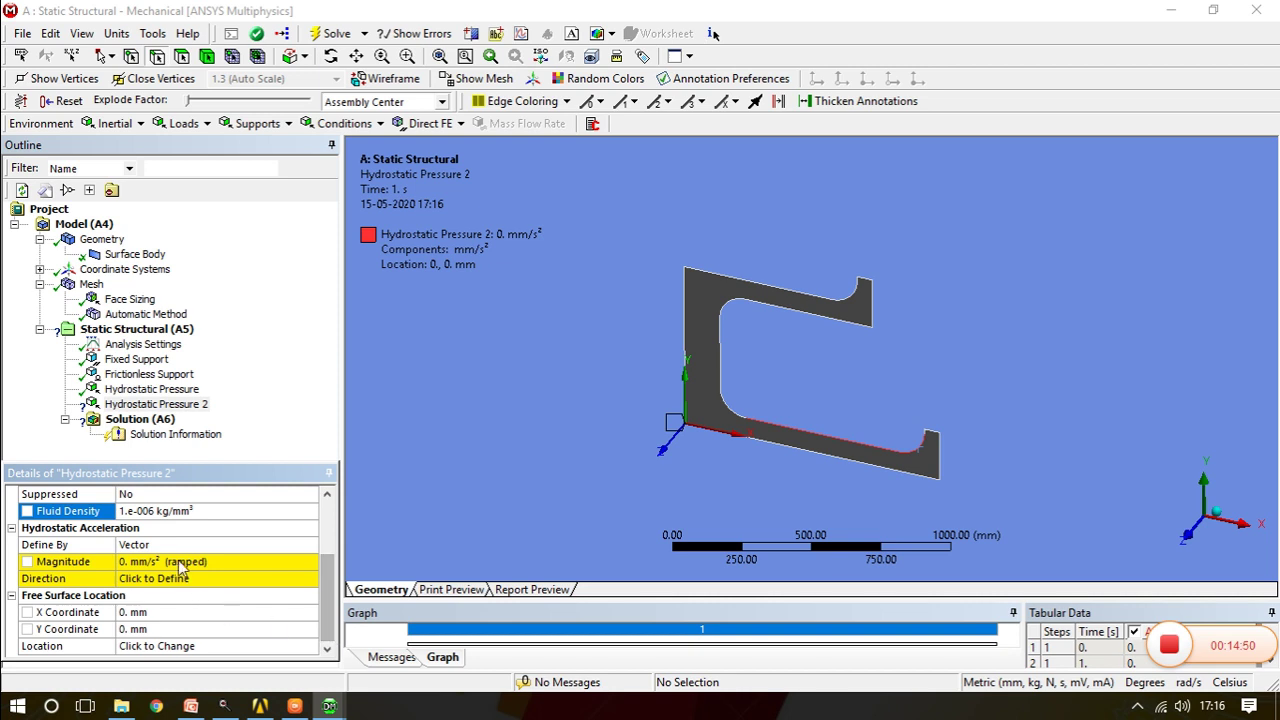
{"action": "left_click", "coordinate": [186, 548]}
{"action": "left_click", "coordinate": [312, 545]}
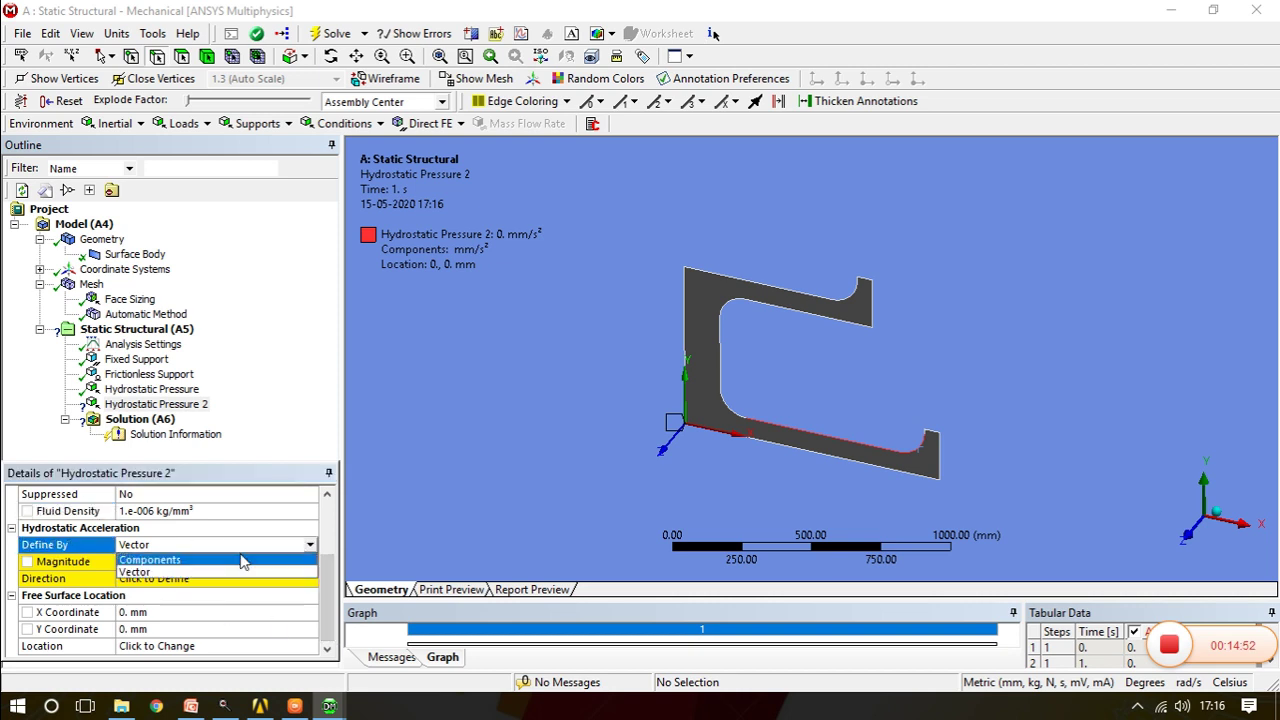
{"action": "left_click", "coordinate": [222, 563]}
{"action": "left_click_drag", "start_coordinate": [330, 590], "coordinate": [330, 612]}
{"action": "scroll", "coordinate": [330, 612], "scroll_direction": "down", "scroll_amount": 1}
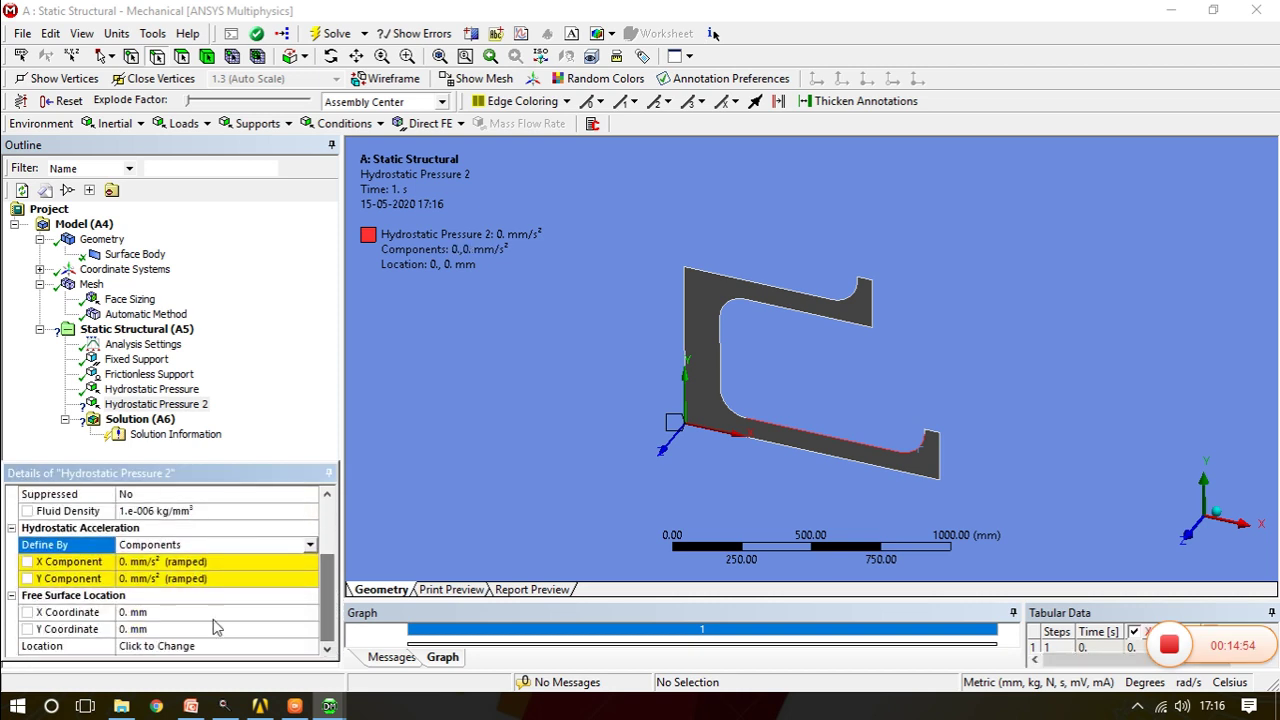
{"action": "left_click", "coordinate": [178, 580]}
{"action": "type", "text": "9800"}
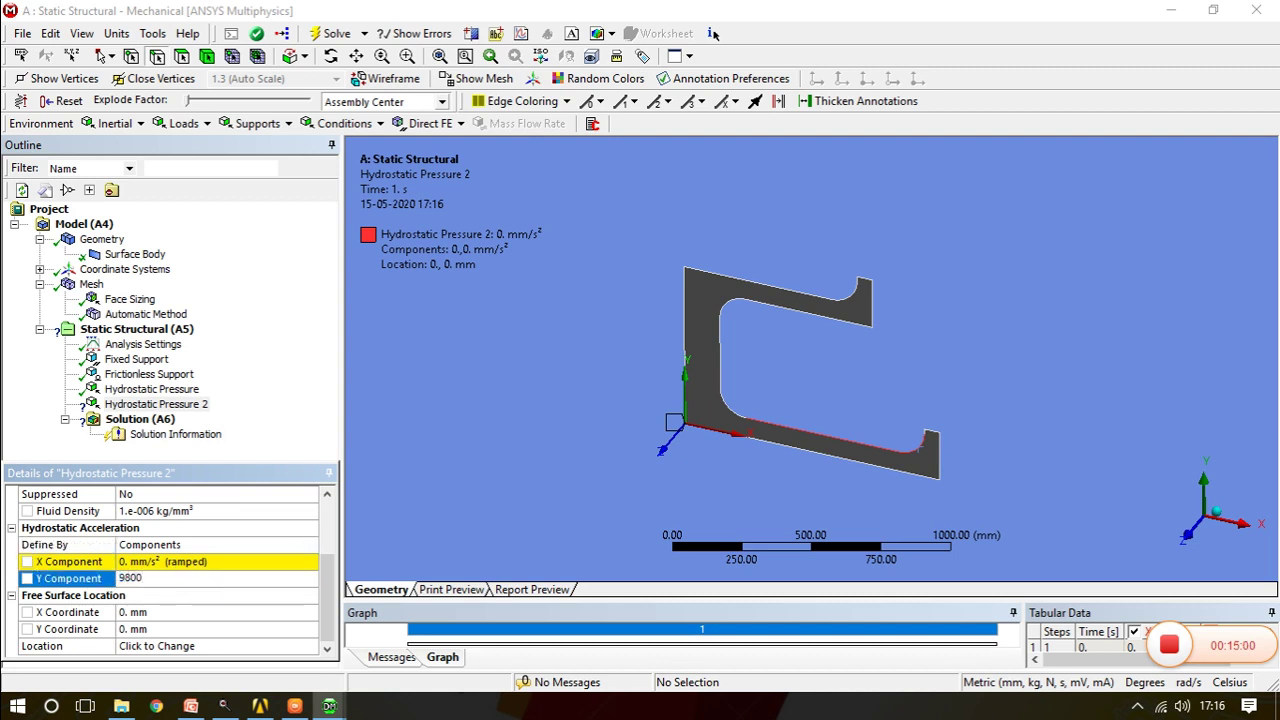
{"action": "key", "text": "Return"}
Set the free surface location of the second hydrostatic pressure to X 940 mm and Y 180 mm
{"action": "scroll", "coordinate": [178, 588], "scroll_direction": "up", "scroll_amount": 2}
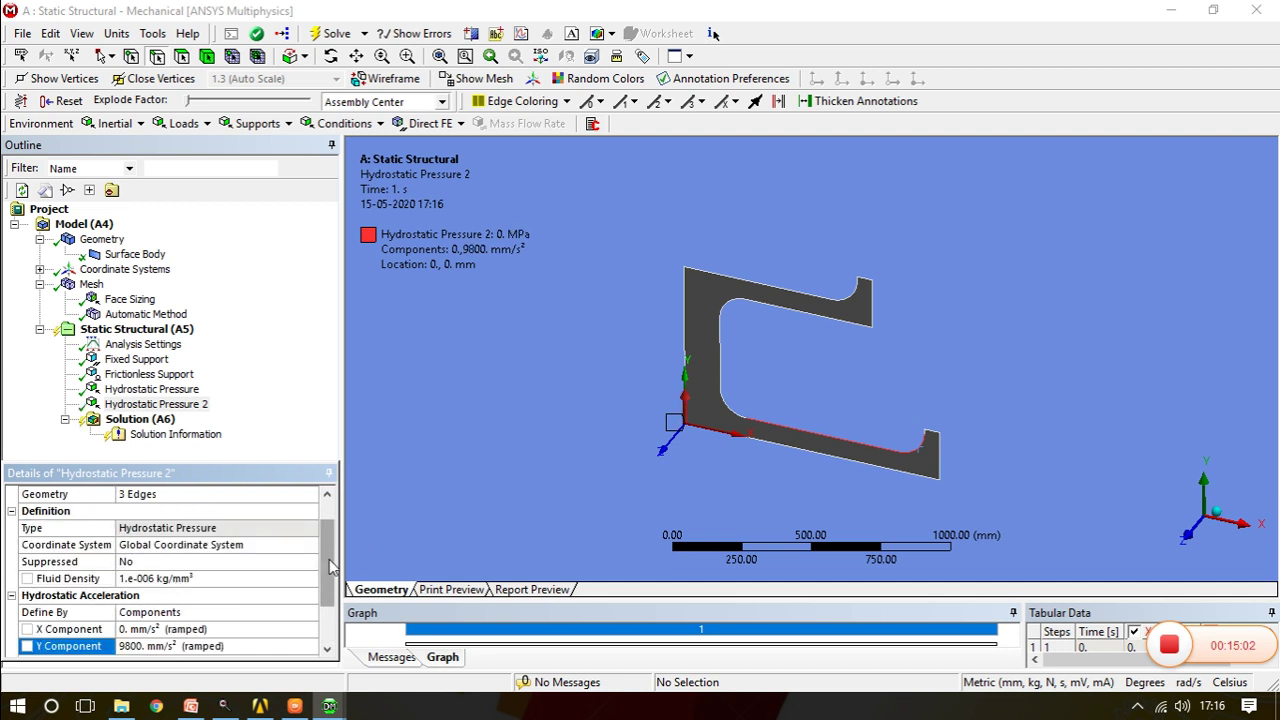
{"action": "scroll", "coordinate": [178, 590], "scroll_direction": "down", "scroll_amount": 2}
{"action": "left_click", "coordinate": [141, 612]}
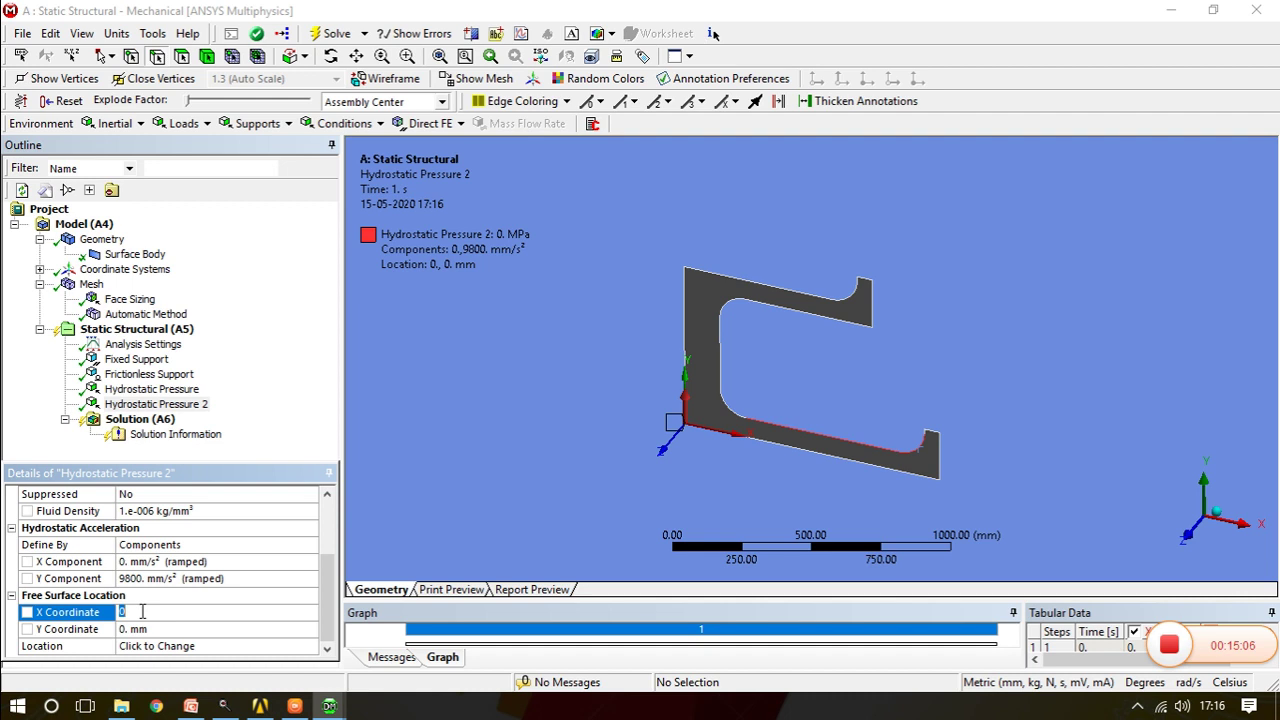
{"action": "type", "text": "940"}
{"action": "key", "text": "Return"}
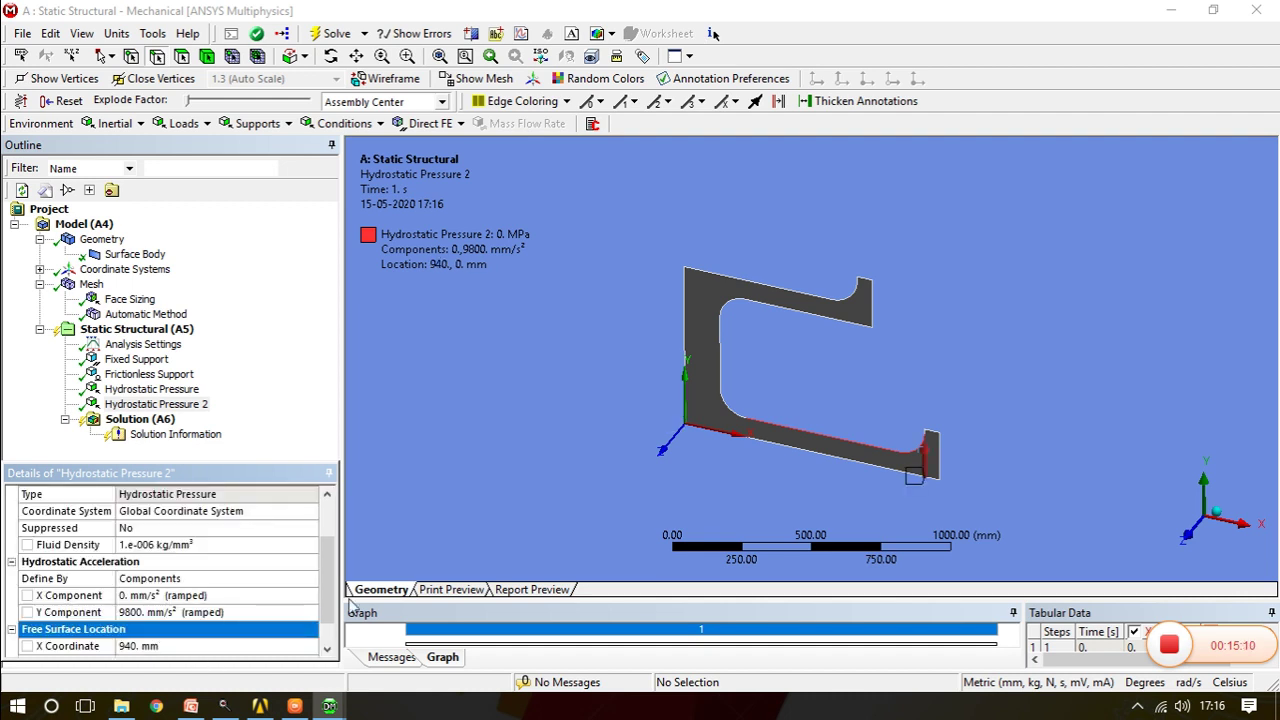
{"action": "scroll", "coordinate": [332, 608], "scroll_direction": "down", "scroll_amount": 2}
{"action": "left_click", "coordinate": [141, 628]}
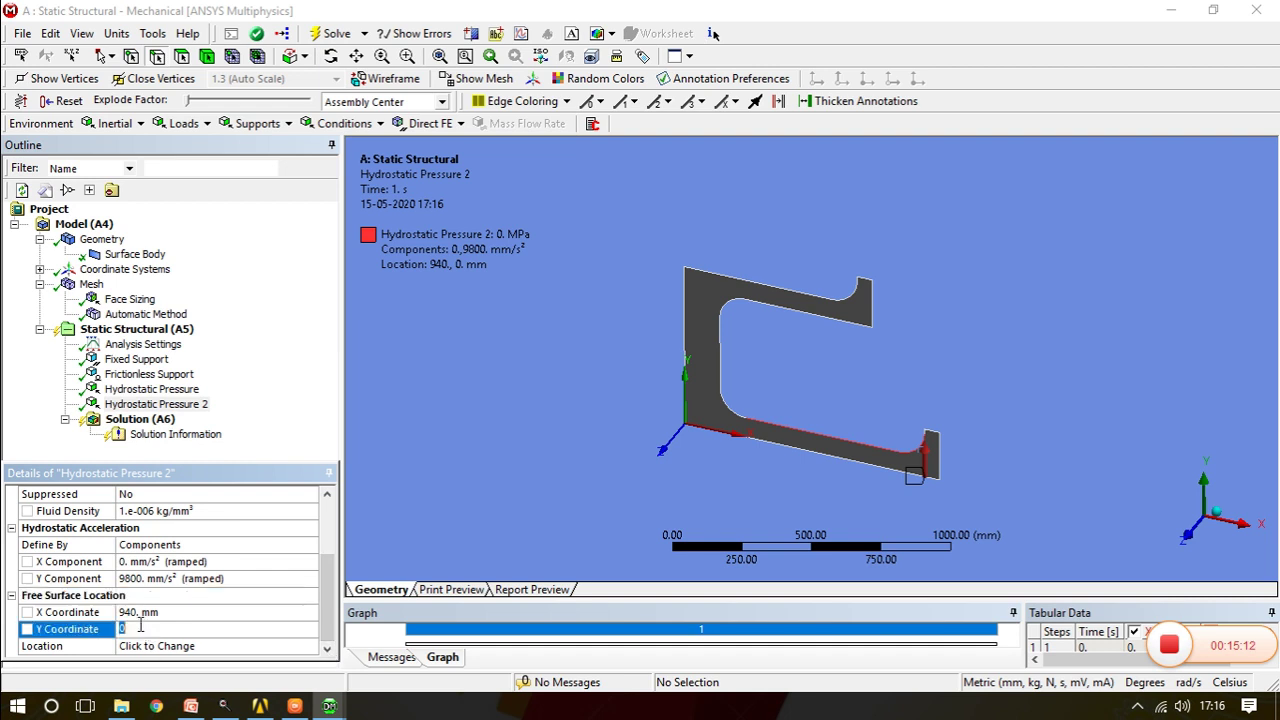
{"action": "type", "text": "180"}
{"action": "key", "text": "Return"}
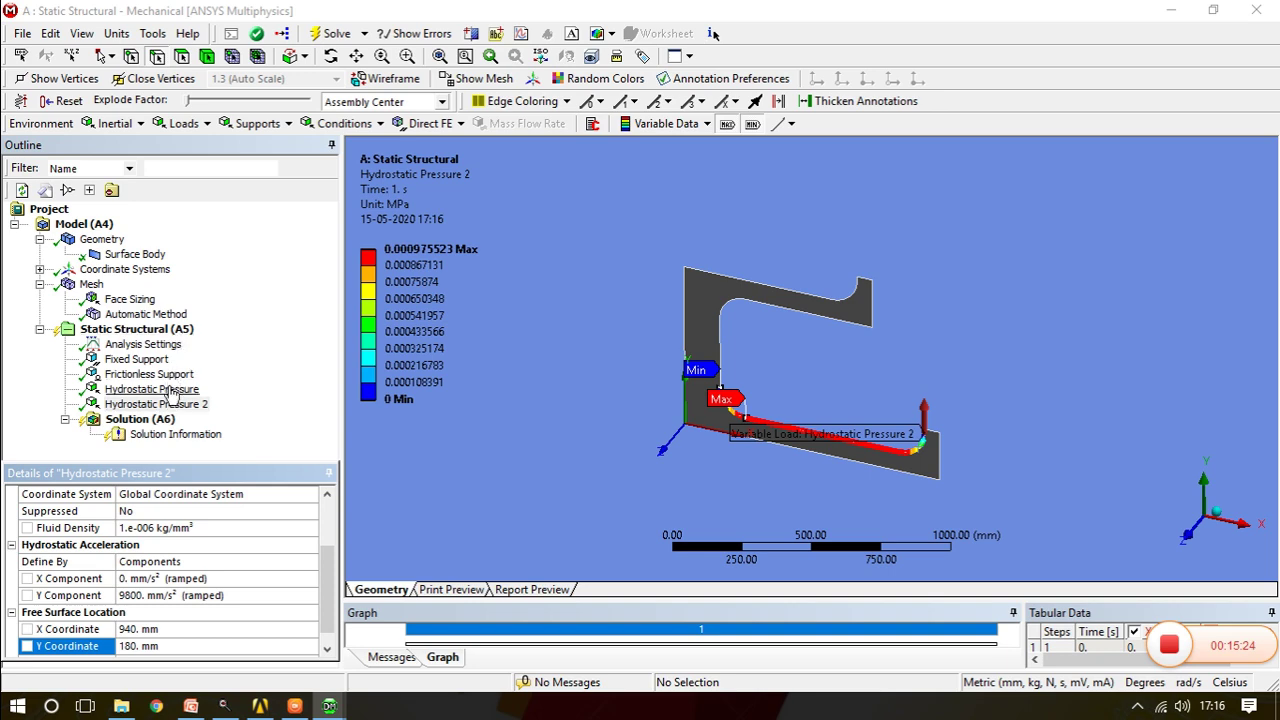
Solve the analysis and add an Equivalent (von-Mises) stress result for all bodies to the solution
{"action": "left_click", "coordinate": [333, 34]}
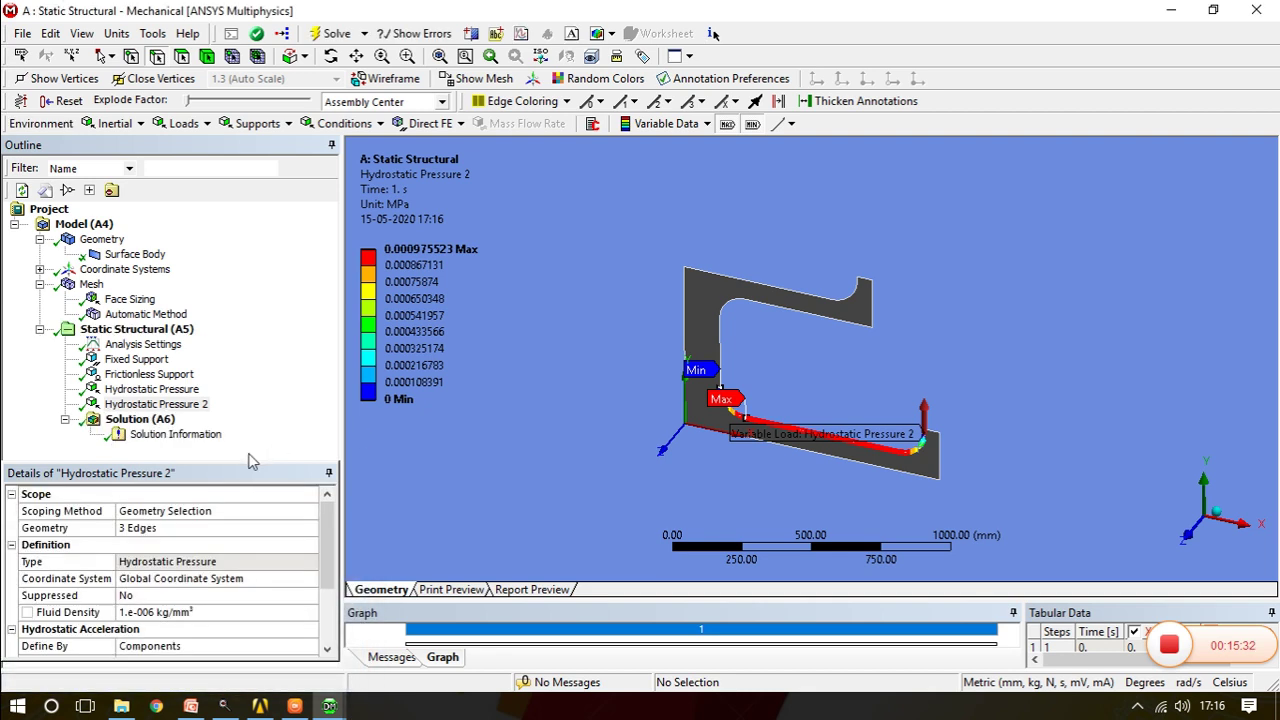
{"action": "right_click", "coordinate": [150, 419]}
{"action": "mouse_move", "coordinate": [210, 436]}
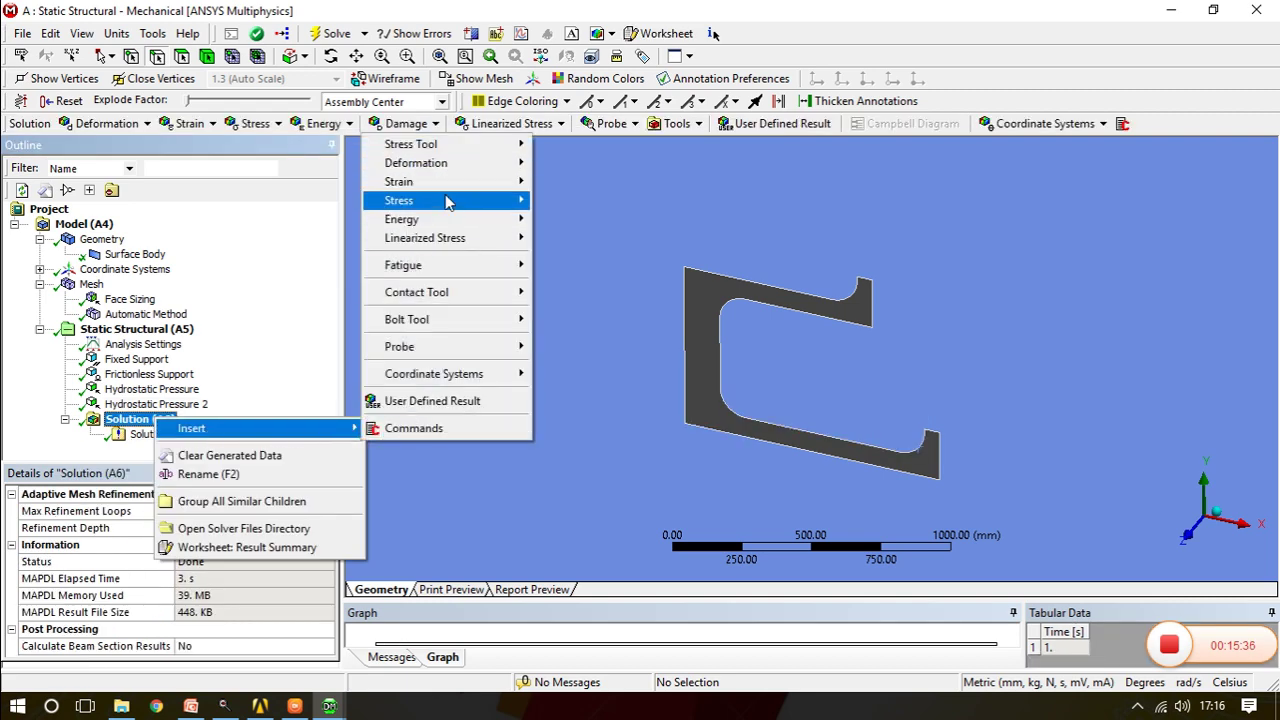
{"action": "mouse_move", "coordinate": [450, 202]}
{"action": "left_click", "coordinate": [580, 207]}
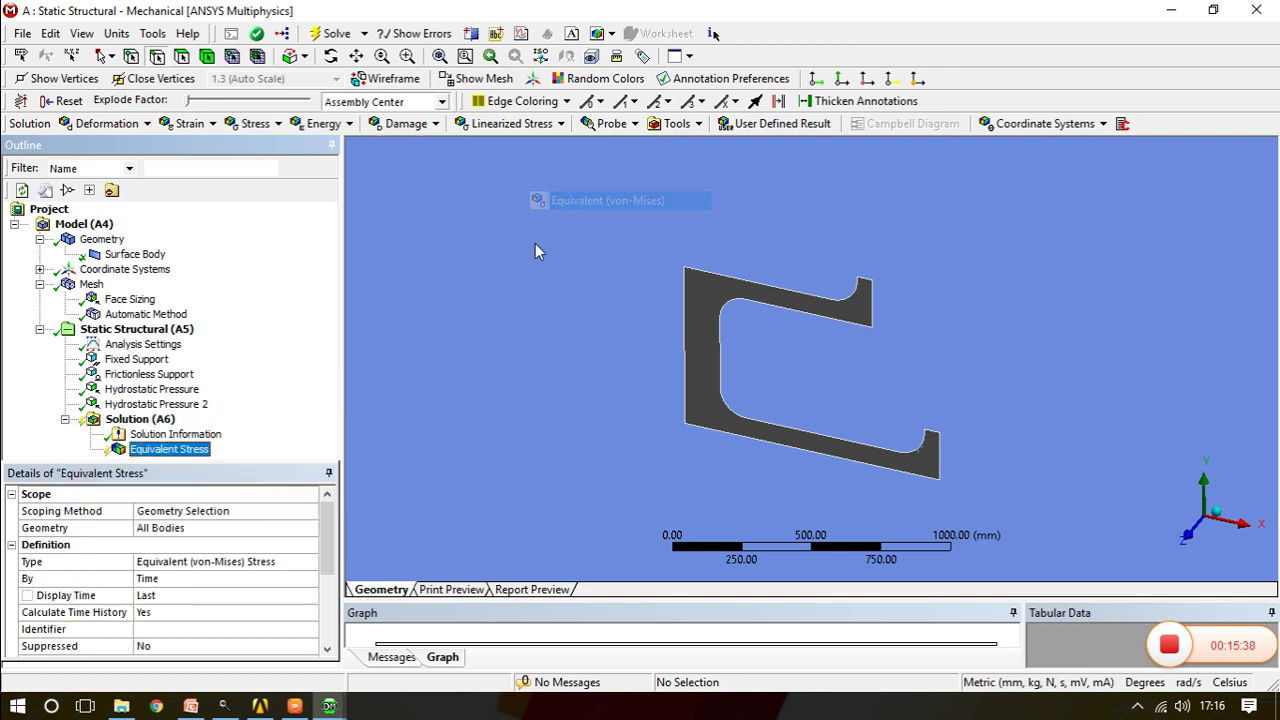
Add a Total Deformation result for all bodies to the solution
{"action": "right_click", "coordinate": [170, 425]}
{"action": "mouse_move", "coordinate": [232, 431]}
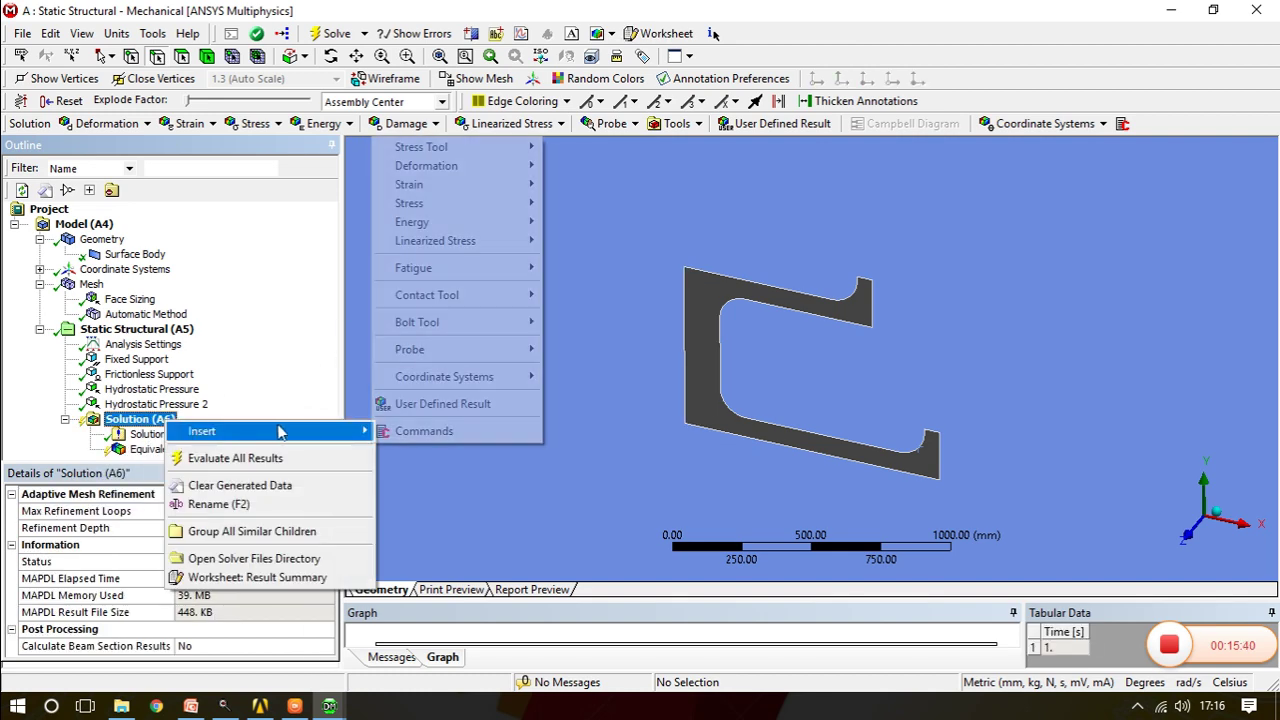
{"action": "mouse_move", "coordinate": [458, 176]}
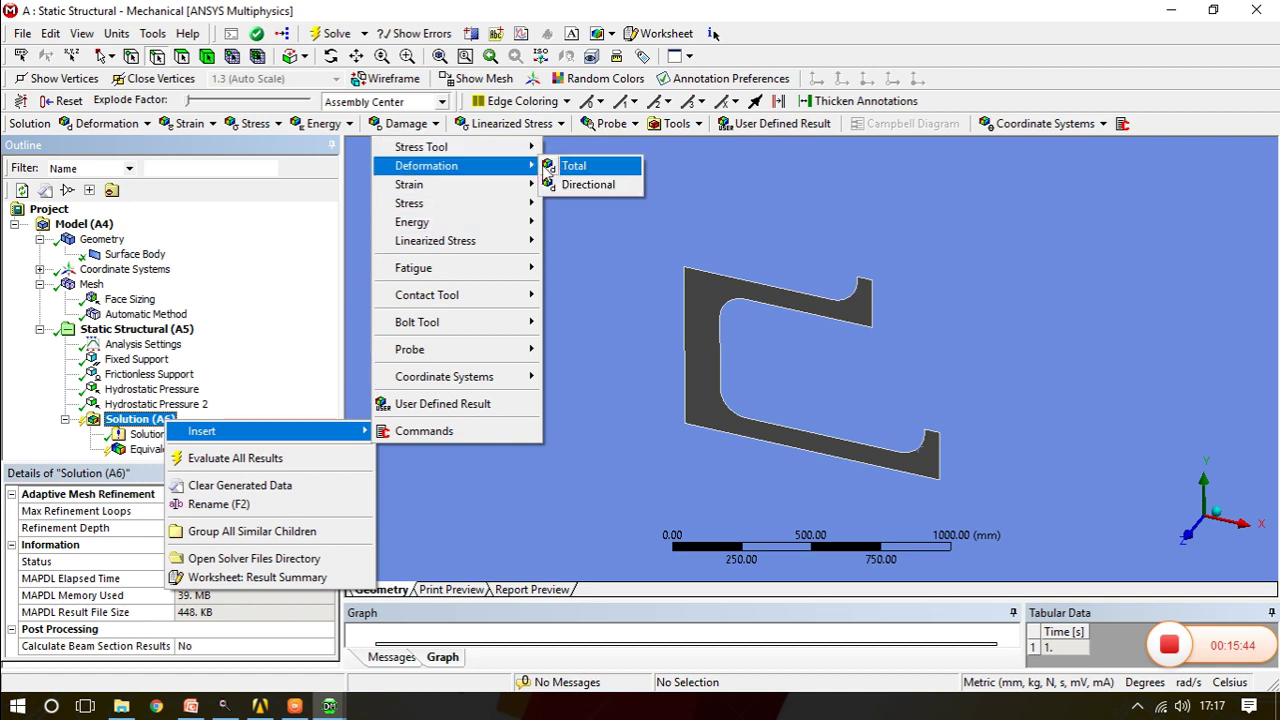
{"action": "left_click", "coordinate": [573, 166]}
Add a Directional Deformation result oriented along the X axis to the solution
{"action": "right_click", "coordinate": [166, 421]}
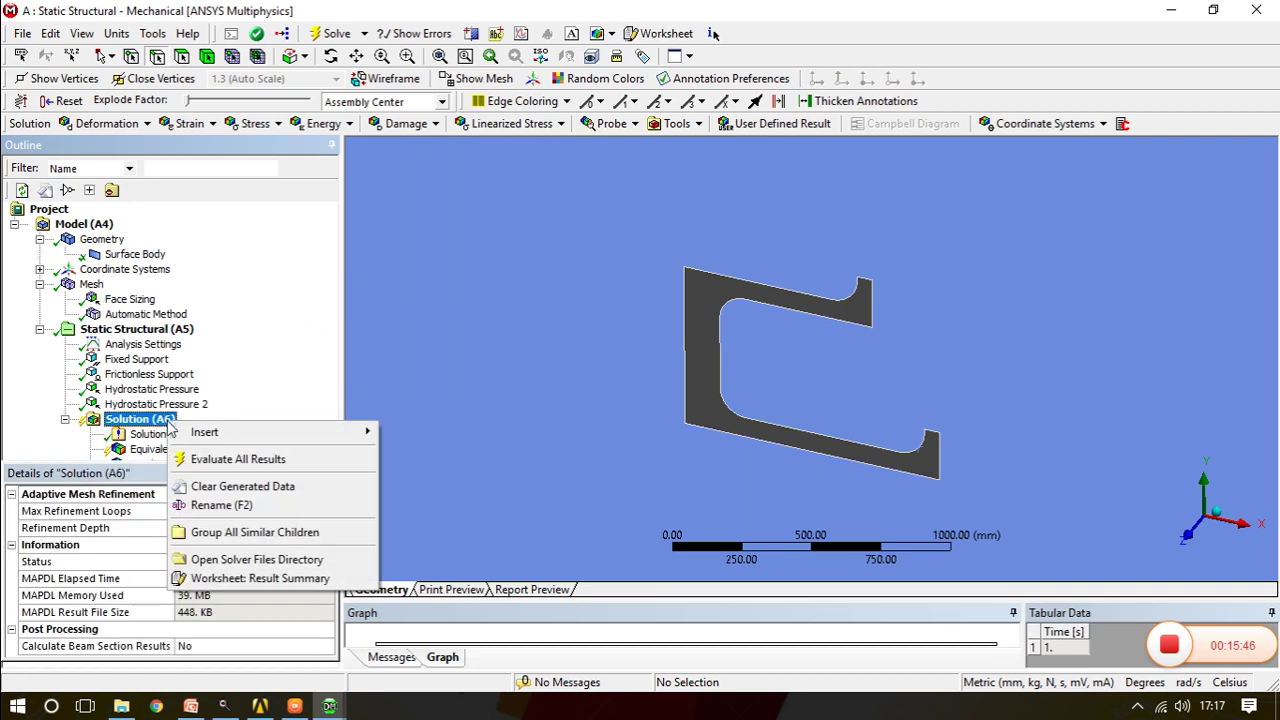
{"action": "mouse_move", "coordinate": [265, 432]}
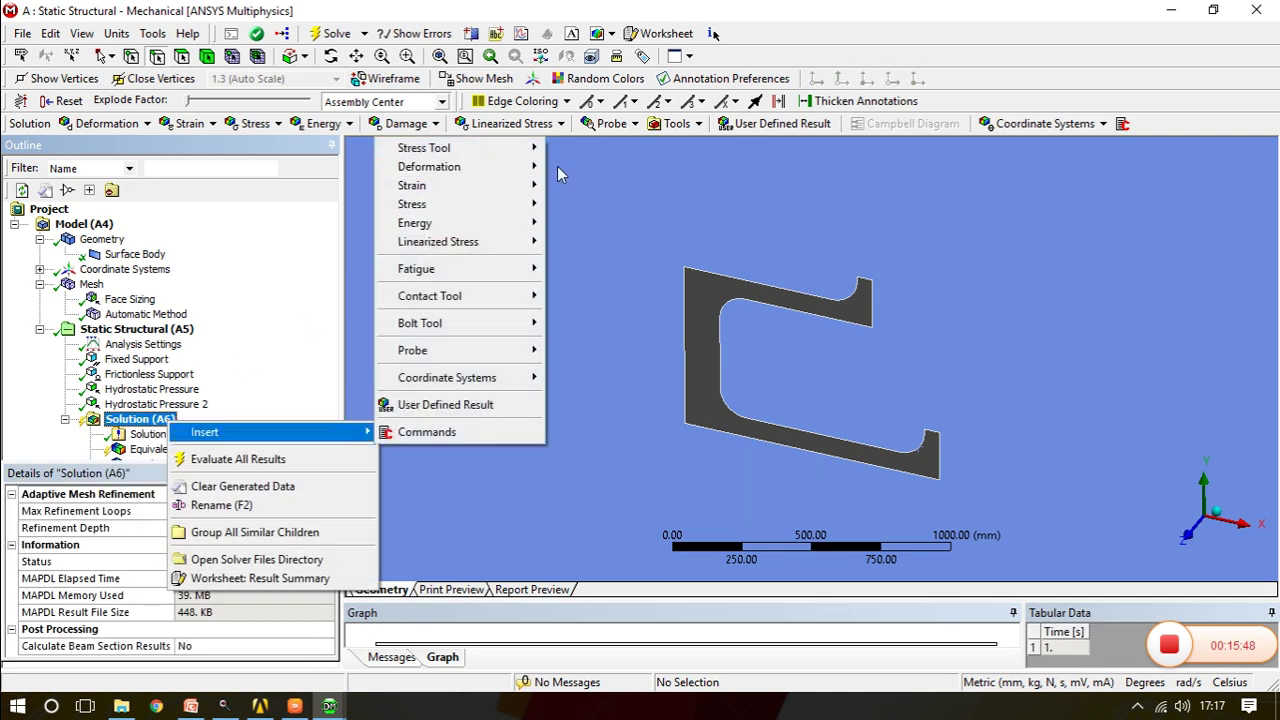
{"action": "mouse_move", "coordinate": [525, 167]}
{"action": "left_click", "coordinate": [585, 187]}
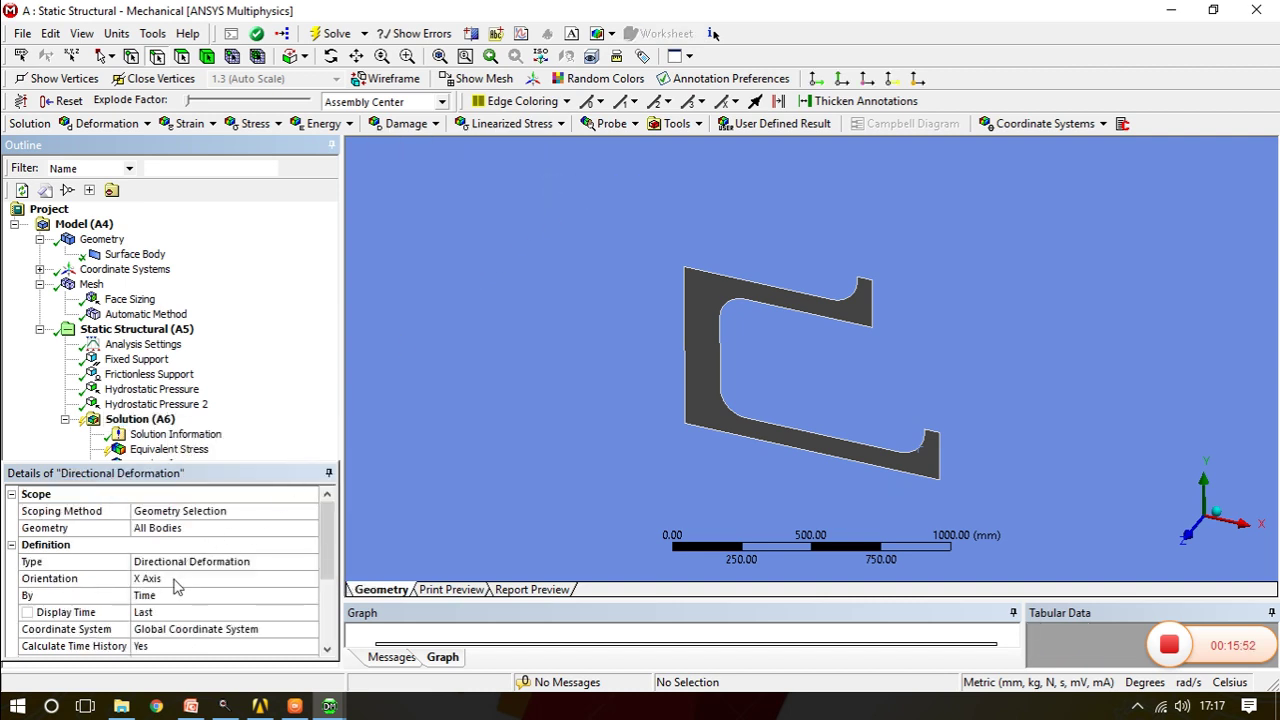
{"action": "left_click", "coordinate": [174, 584]}
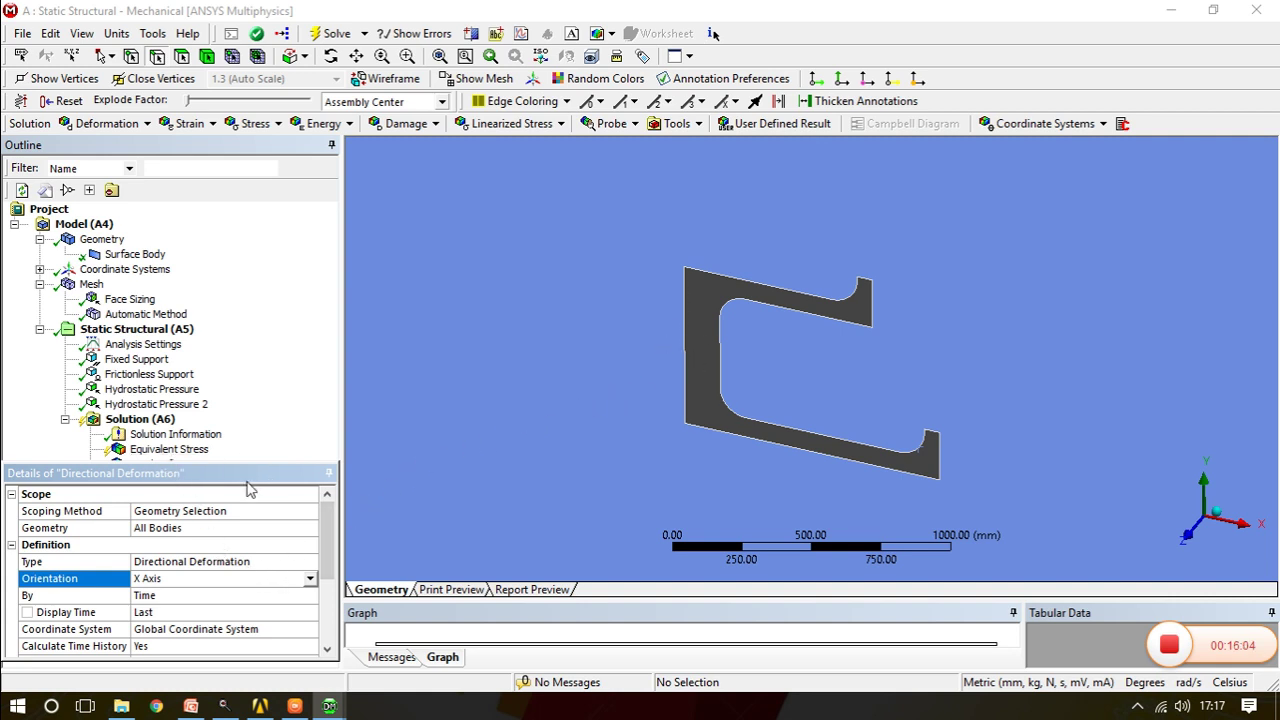
Add an Equivalent (von-Mises) elastic strain result to the solution and evaluate all the results
{"action": "left_click_drag", "start_coordinate": [250, 476], "coordinate": [238, 486]}
{"action": "right_click", "coordinate": [140, 419]}
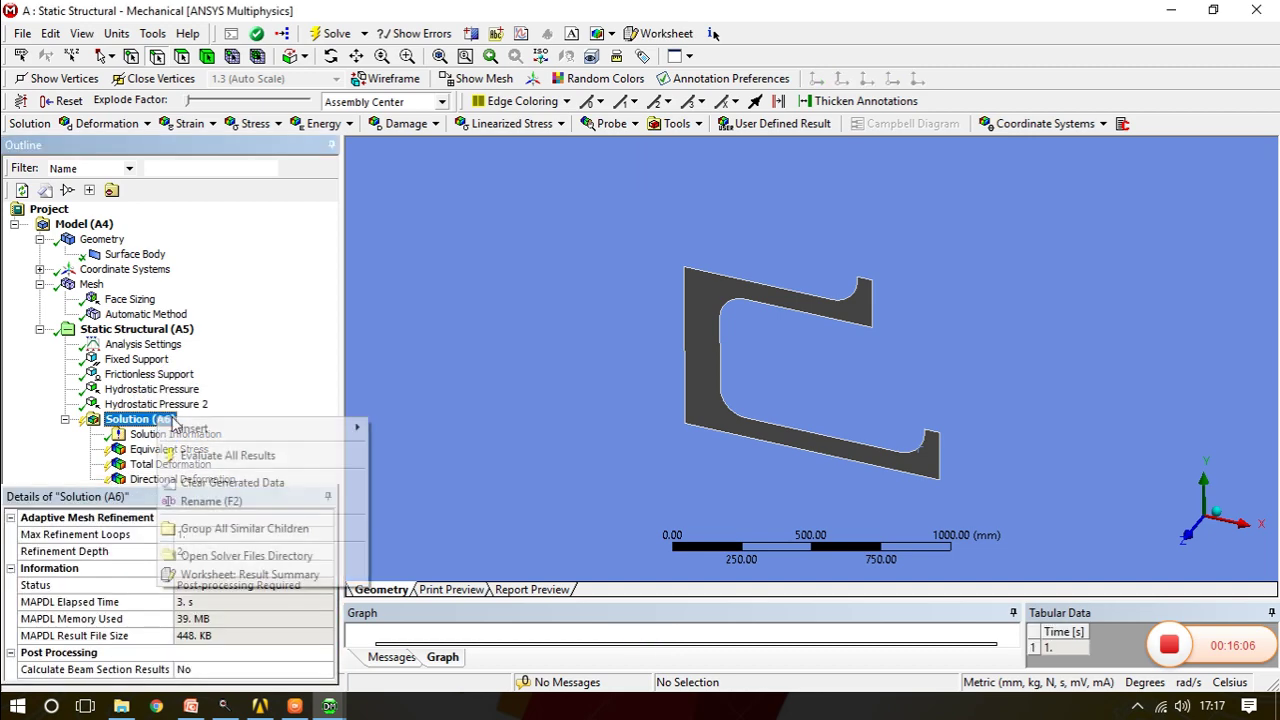
{"action": "mouse_move", "coordinate": [330, 428]}
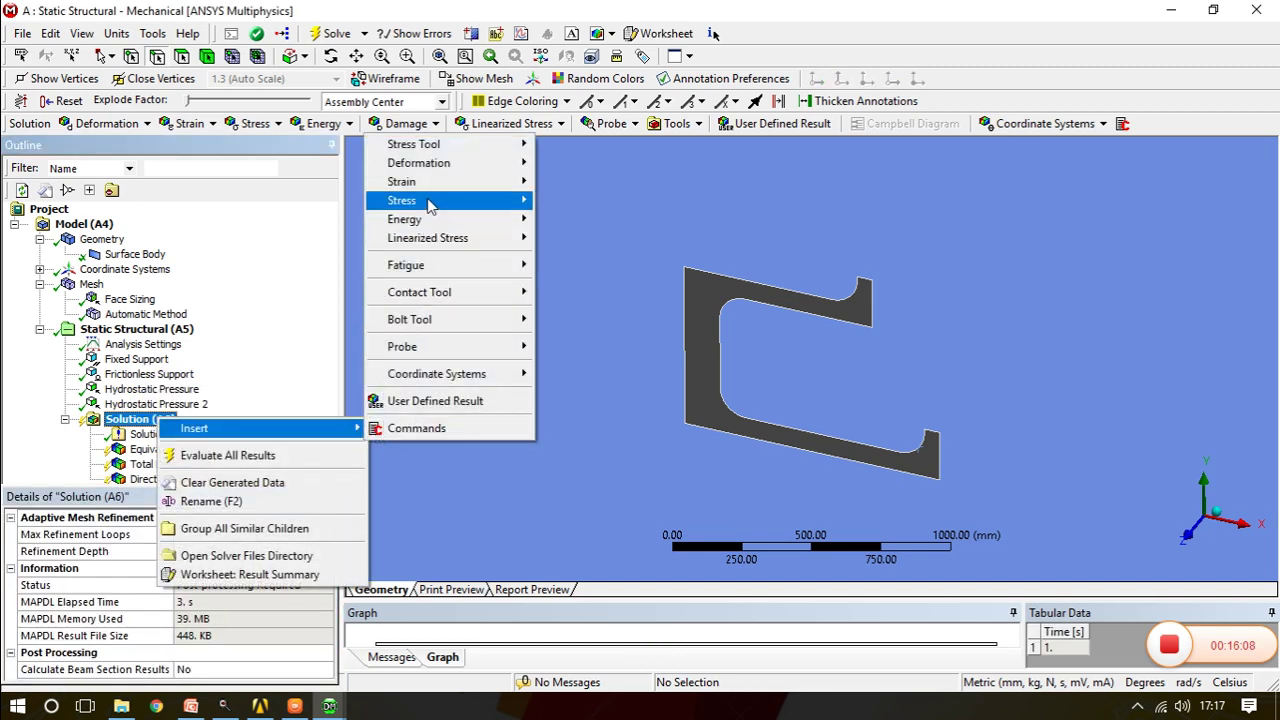
{"action": "mouse_move", "coordinate": [430, 203]}
{"action": "left_click", "coordinate": [565, 184]}
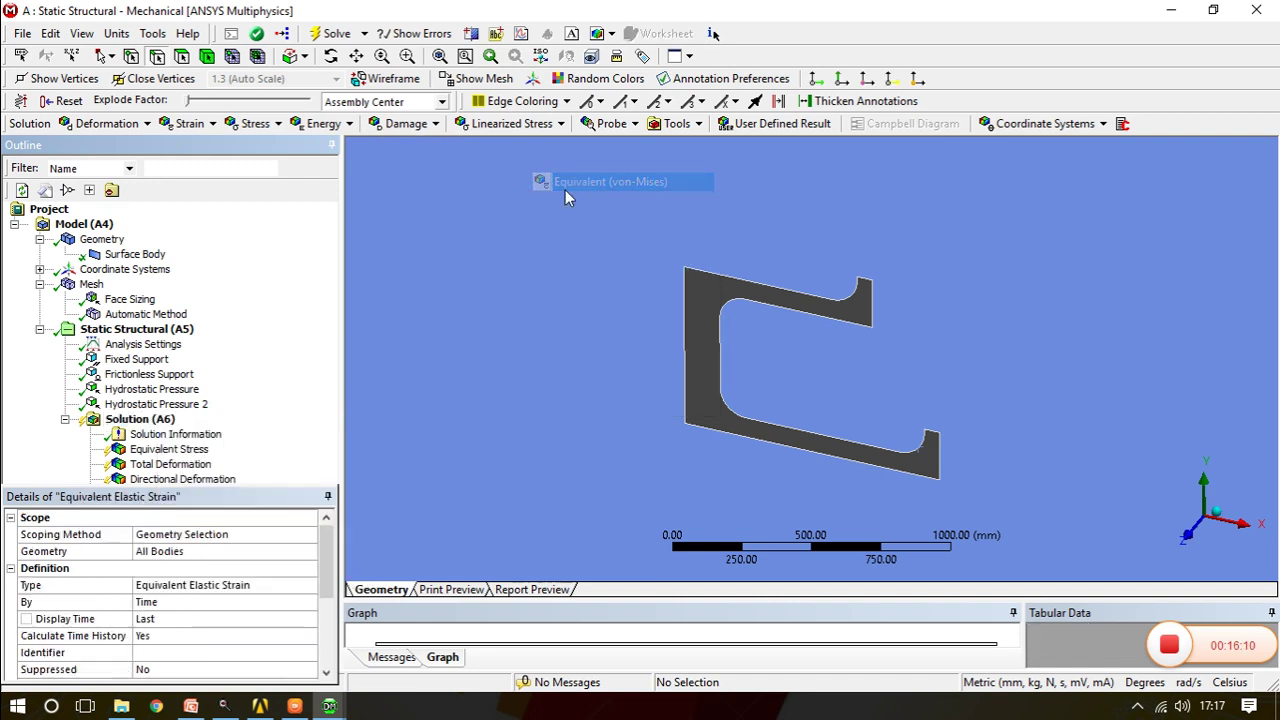
{"action": "left_click", "coordinate": [330, 33]}
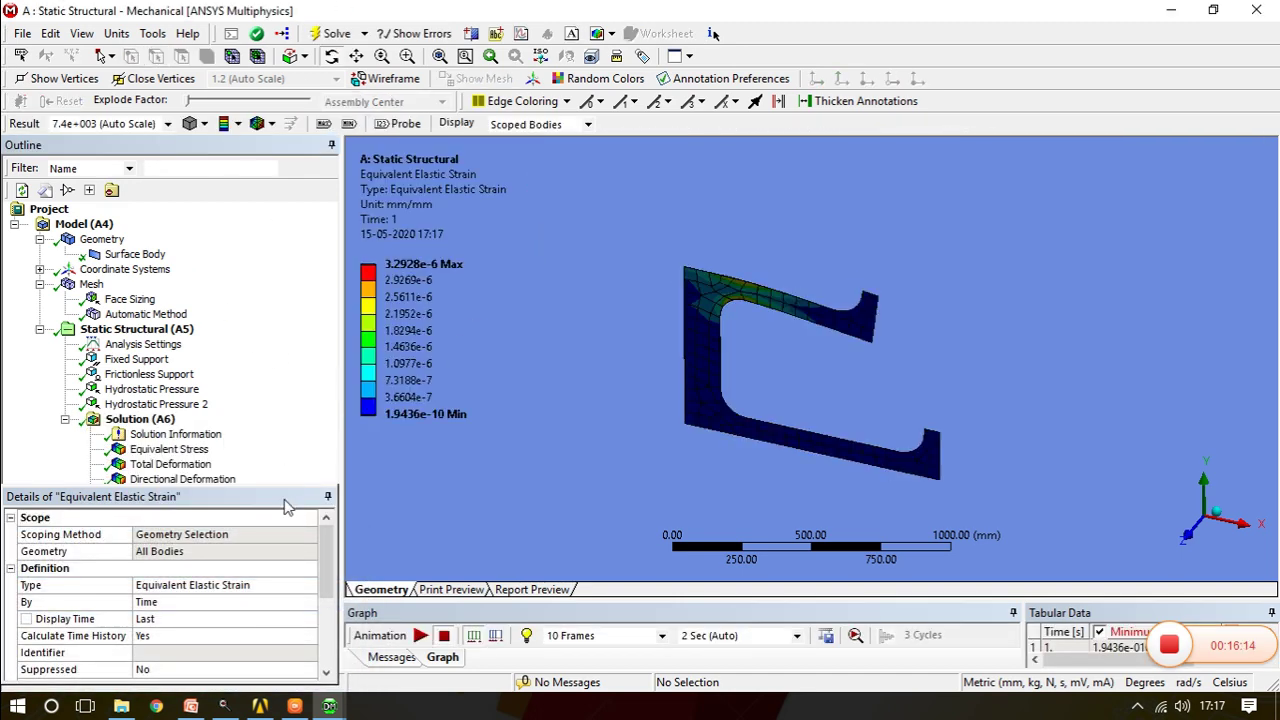
Review the equivalent stress contour, then display the total deformation and play its animation
{"action": "left_click_drag", "start_coordinate": [285, 507], "coordinate": [259, 531]}
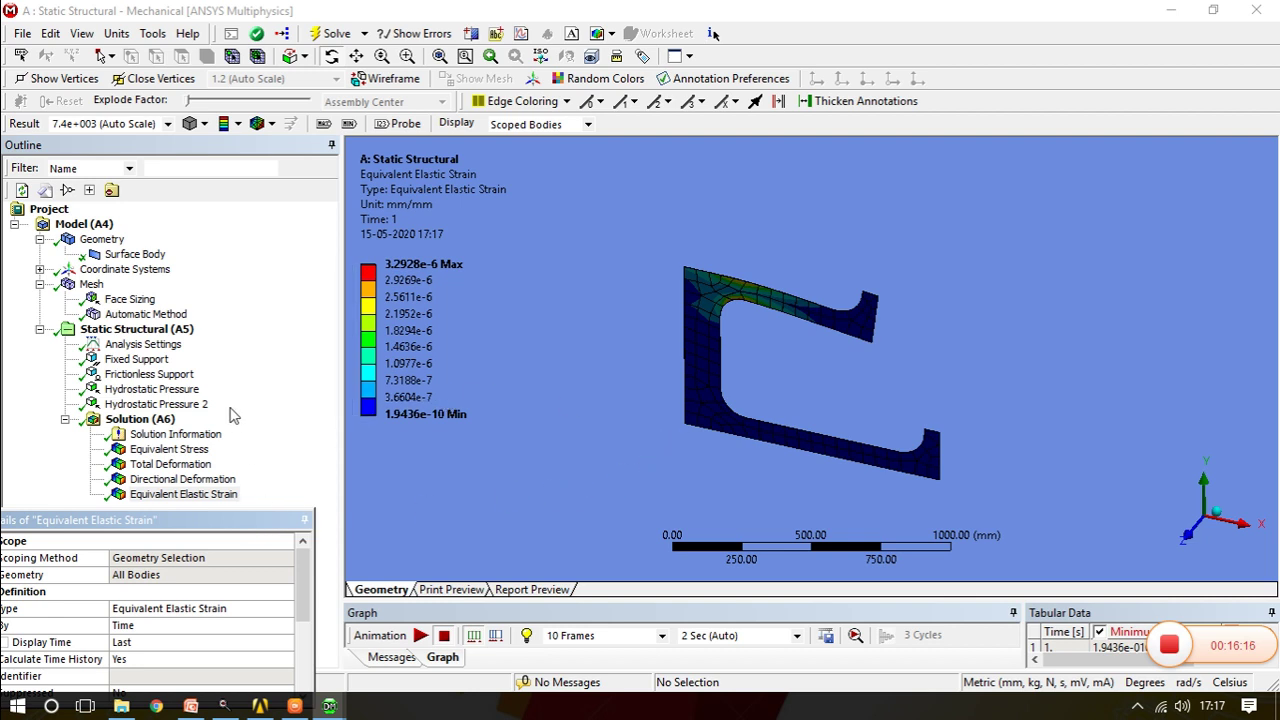
{"action": "left_click", "coordinate": [168, 449]}
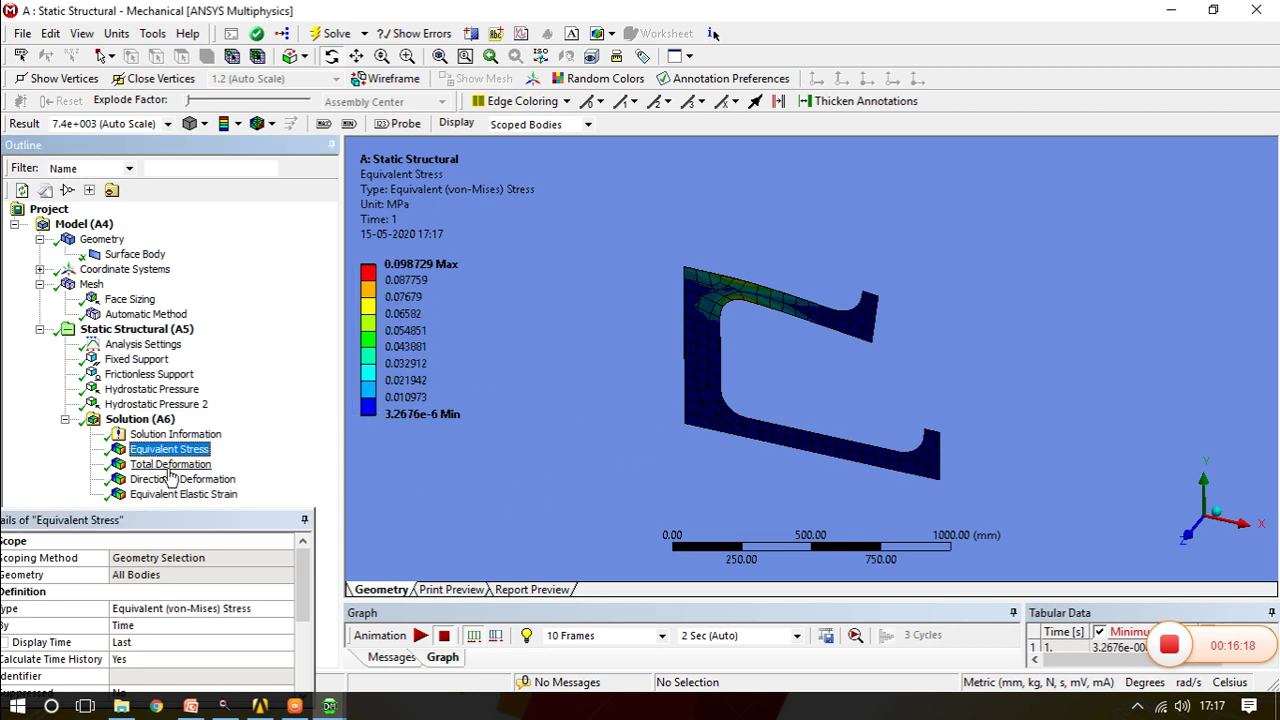
{"action": "left_click", "coordinate": [170, 465]}
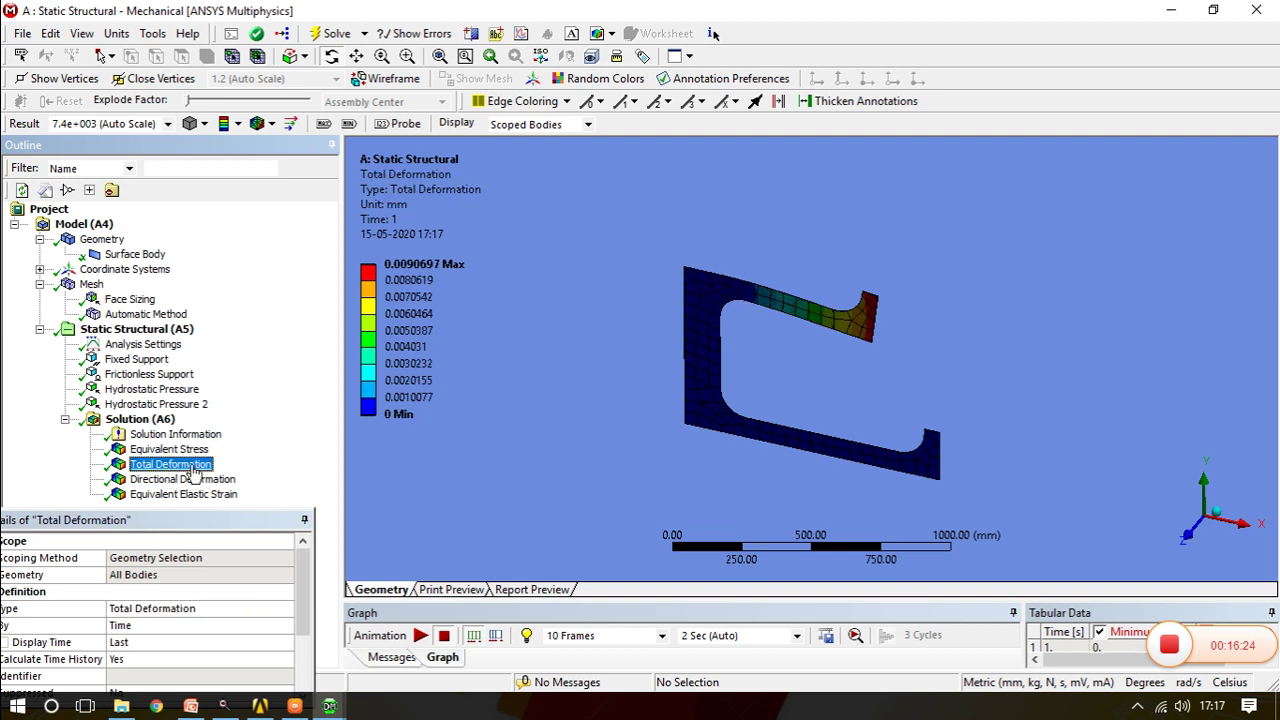
{"action": "left_click", "coordinate": [420, 637]}
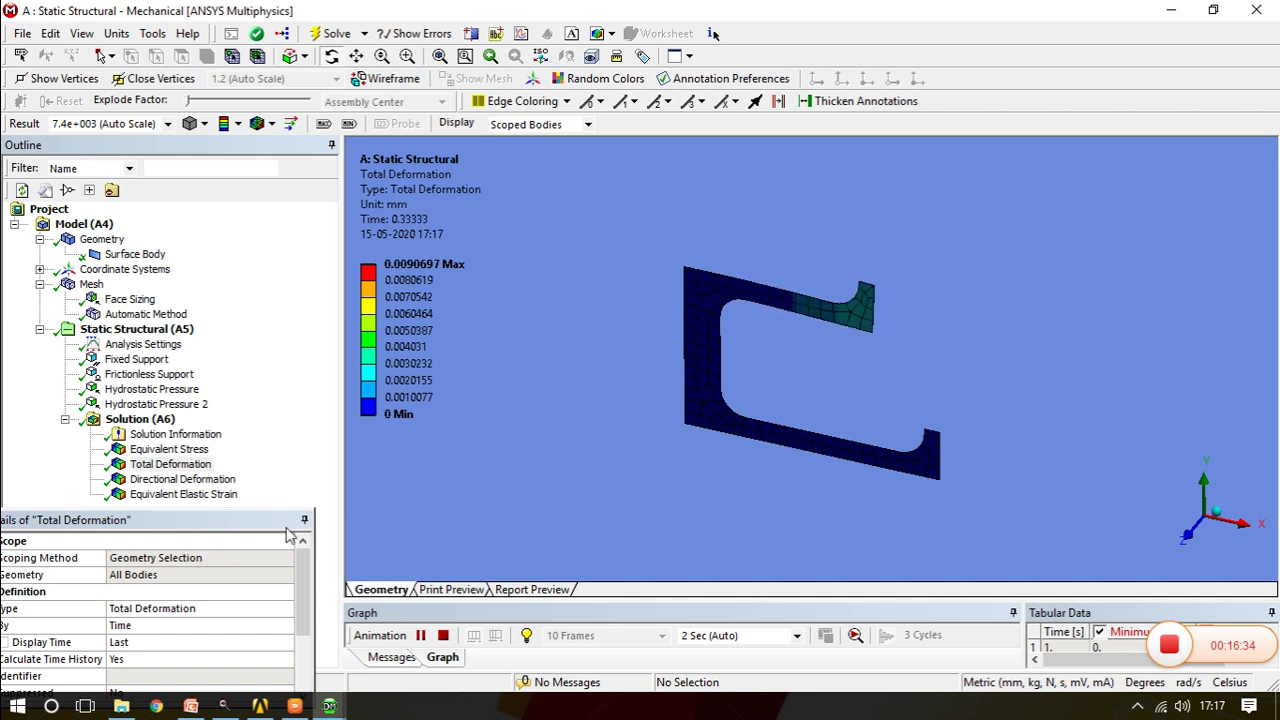
Review the X-axis directional deformation, then display the equivalent elastic strain and play its animation
{"action": "left_click", "coordinate": [214, 481]}
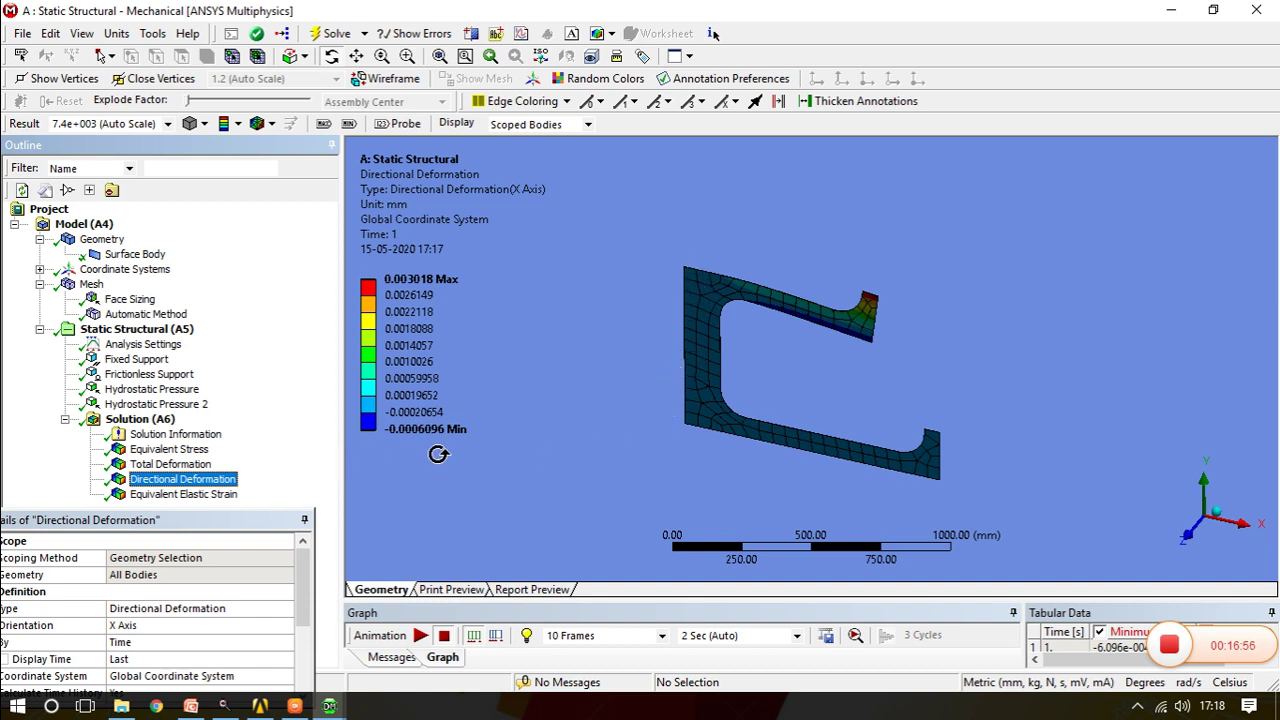
{"action": "left_click", "coordinate": [183, 494]}
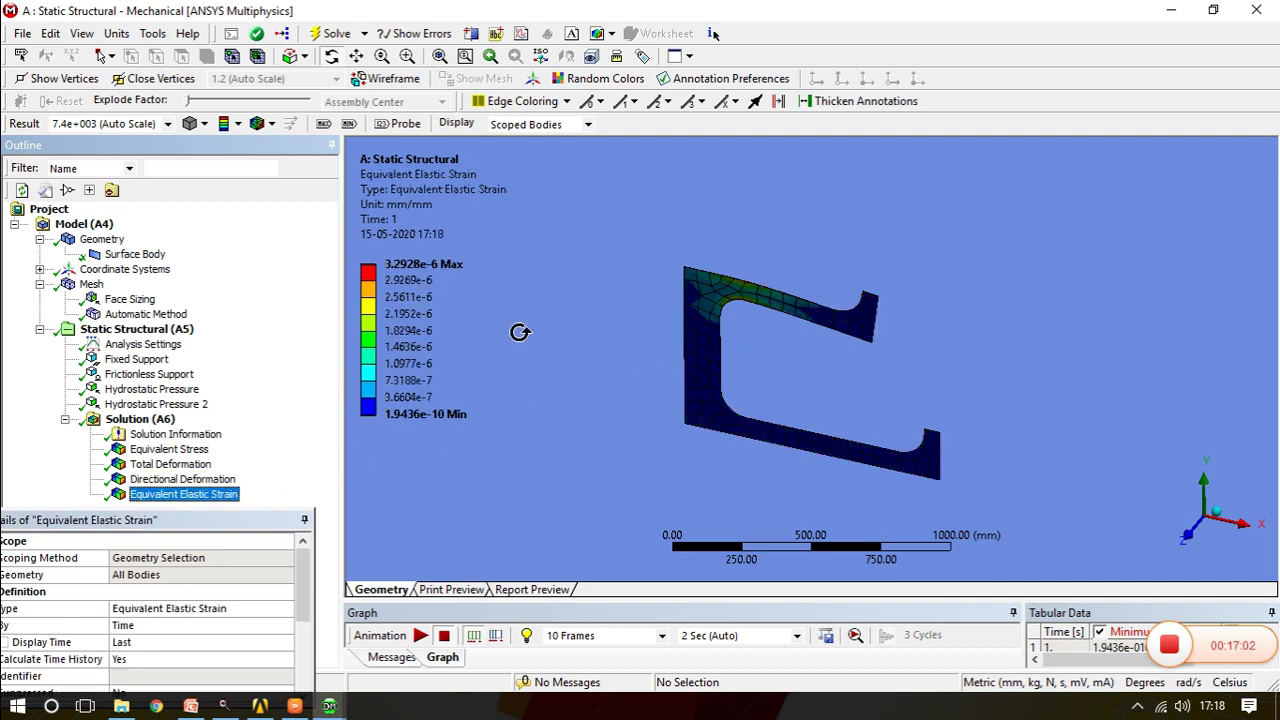
{"action": "left_click", "coordinate": [420, 635]}
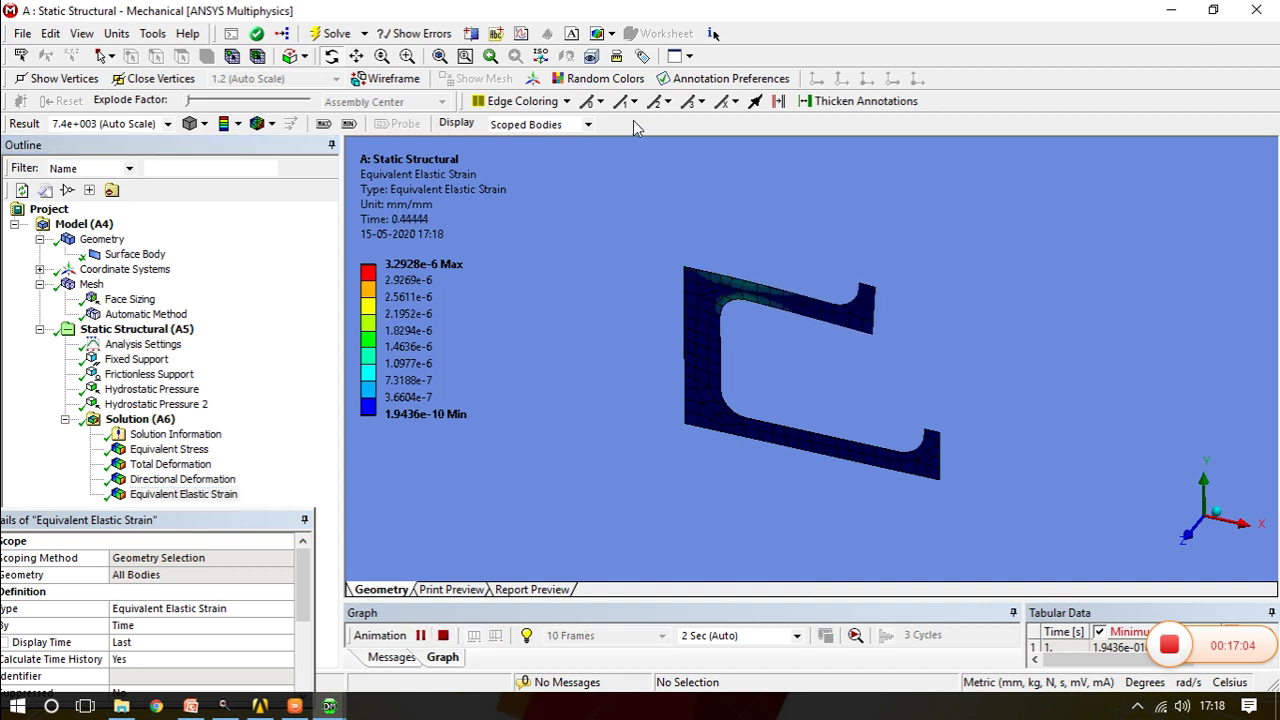
Split the graphics area into four viewports showing Equivalent Stress, Total Deformation, Directional Deformation and Equivalent Elastic Strain respectively
{"action": "left_click", "coordinate": [689, 57]}
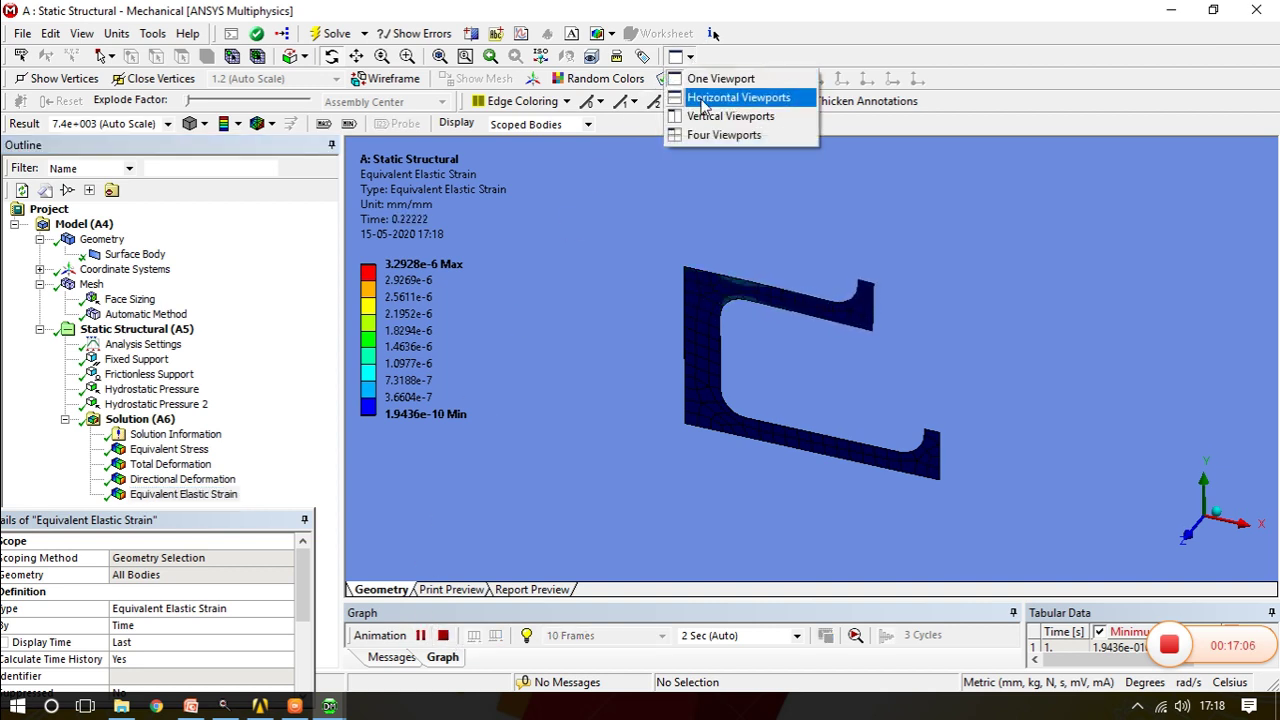
{"action": "left_click", "coordinate": [712, 134]}
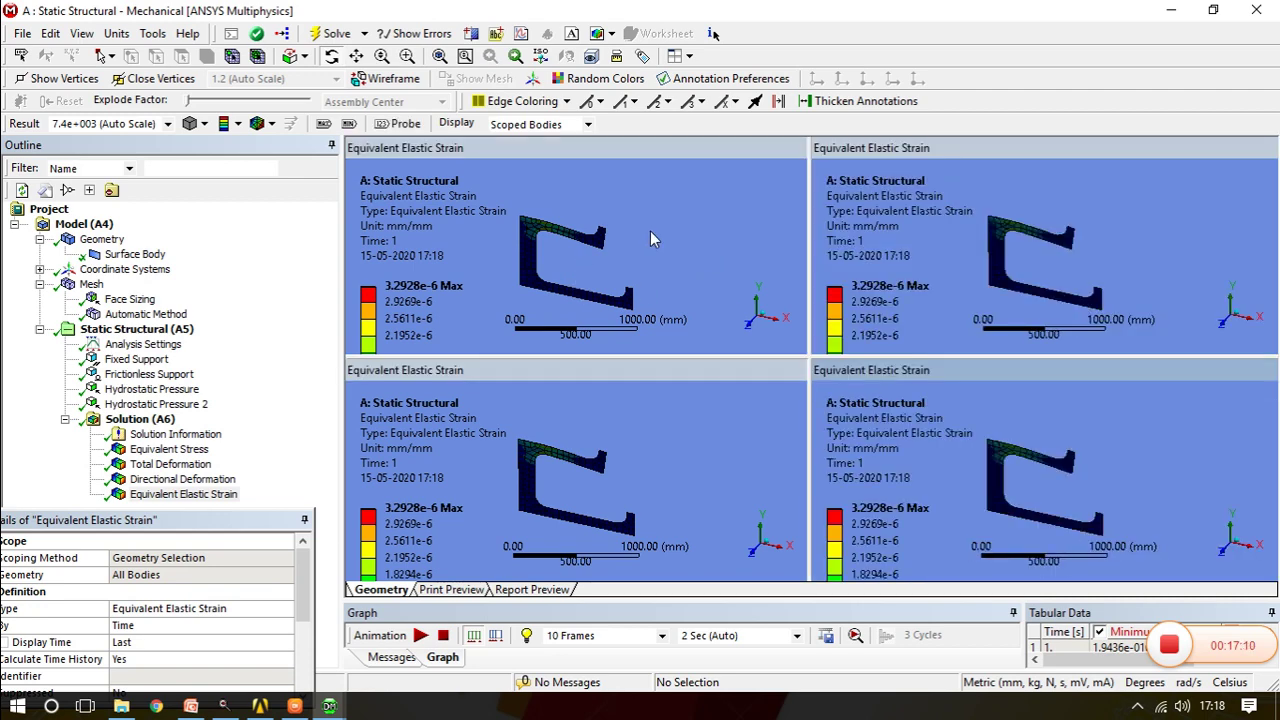
{"action": "left_click", "coordinate": [650, 231]}
{"action": "left_click", "coordinate": [165, 450]}
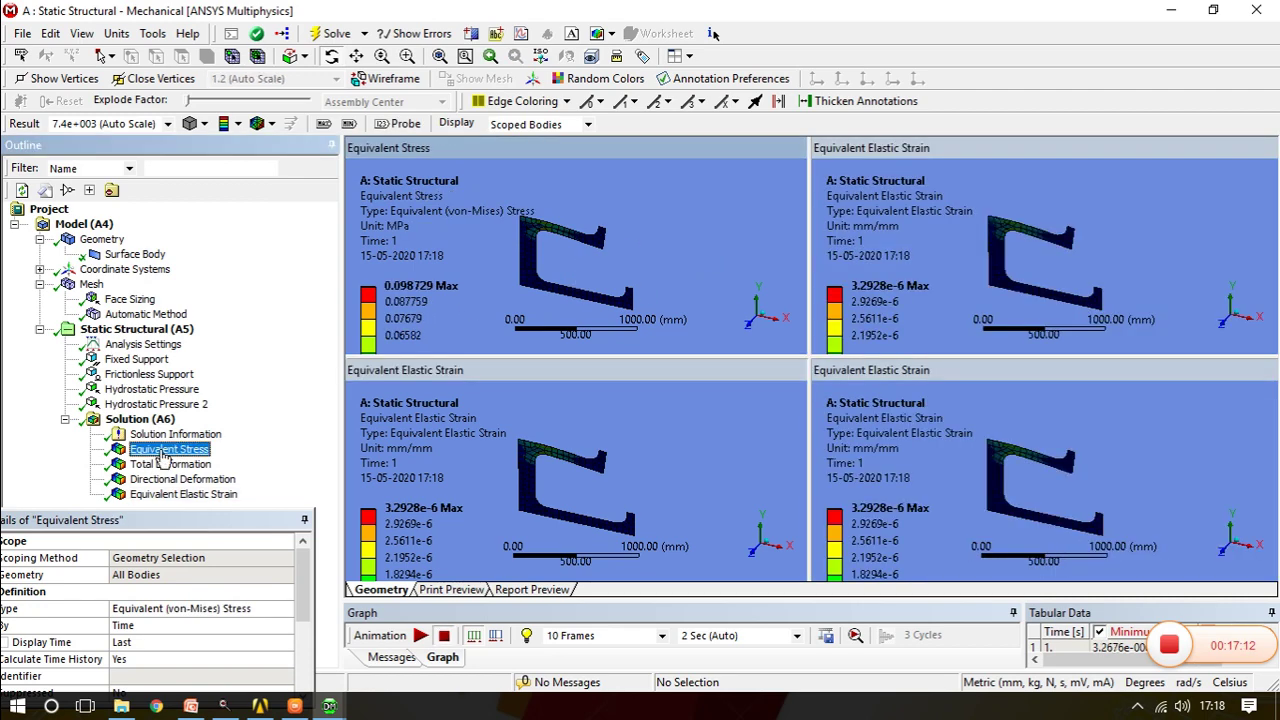
{"action": "left_click", "coordinate": [1059, 203]}
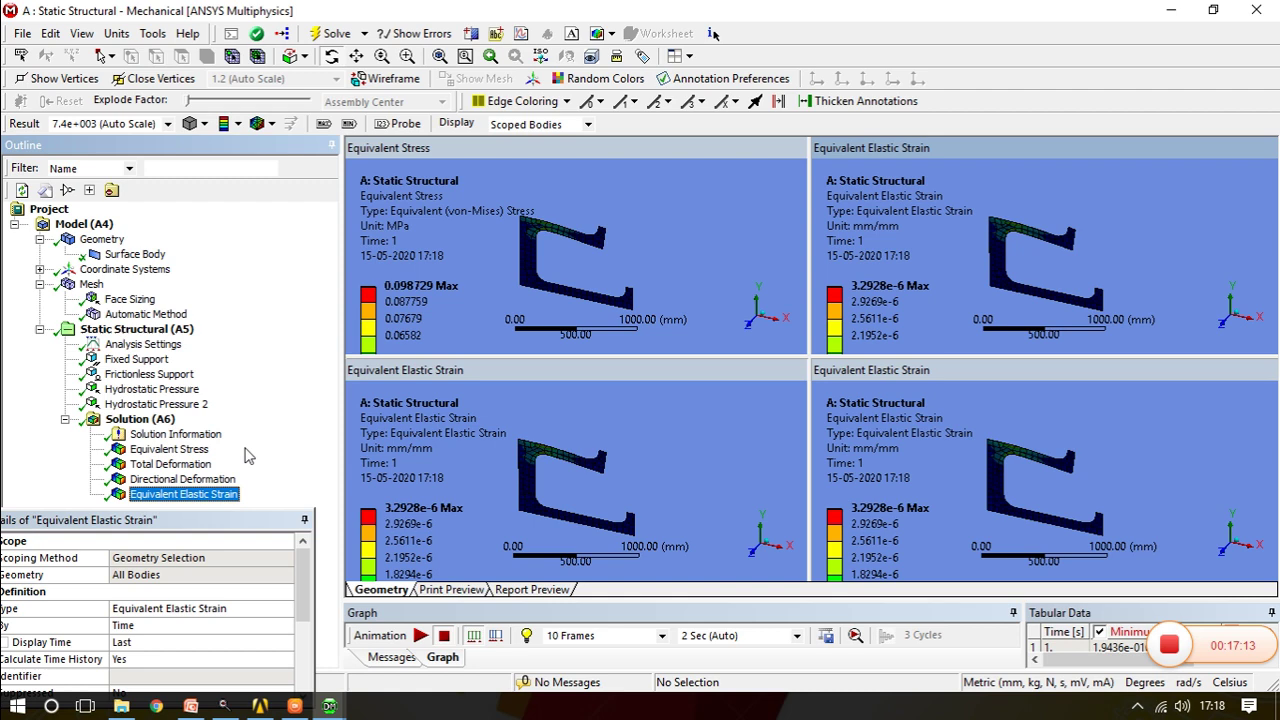
{"action": "left_click", "coordinate": [172, 466]}
{"action": "left_click", "coordinate": [701, 419]}
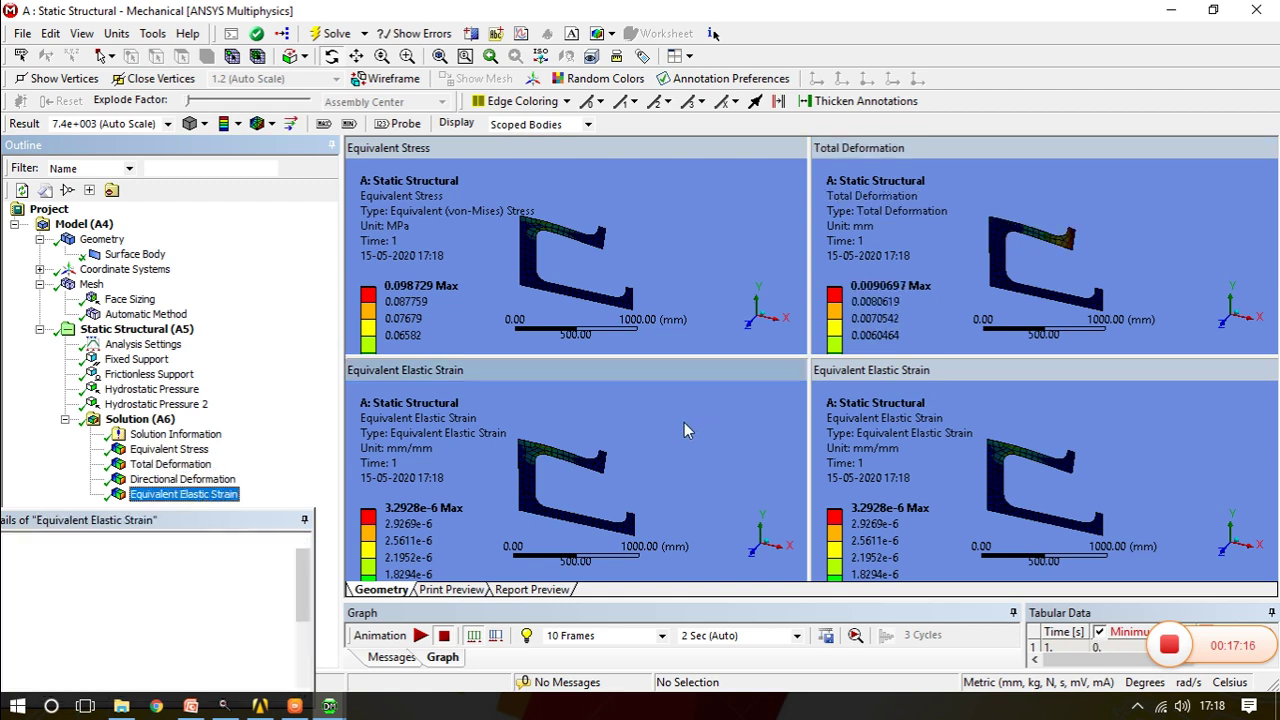
{"action": "left_click", "coordinate": [200, 481]}
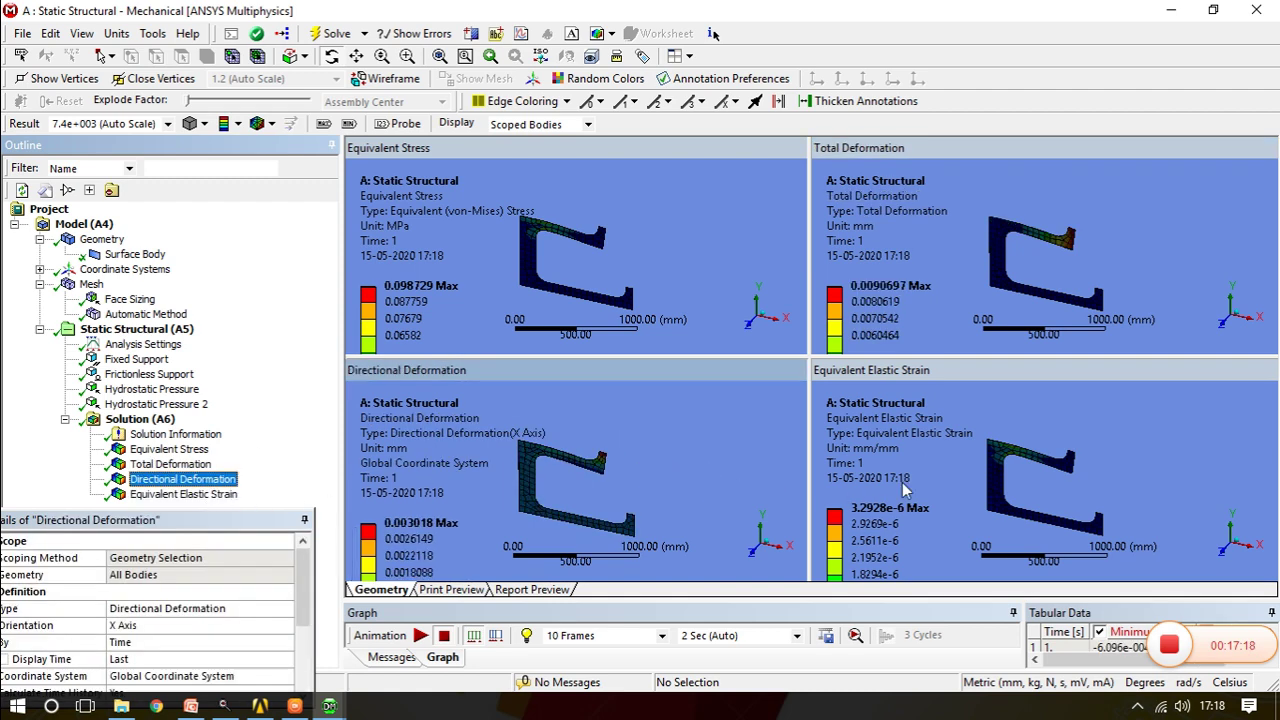
{"action": "left_click", "coordinate": [944, 466]}
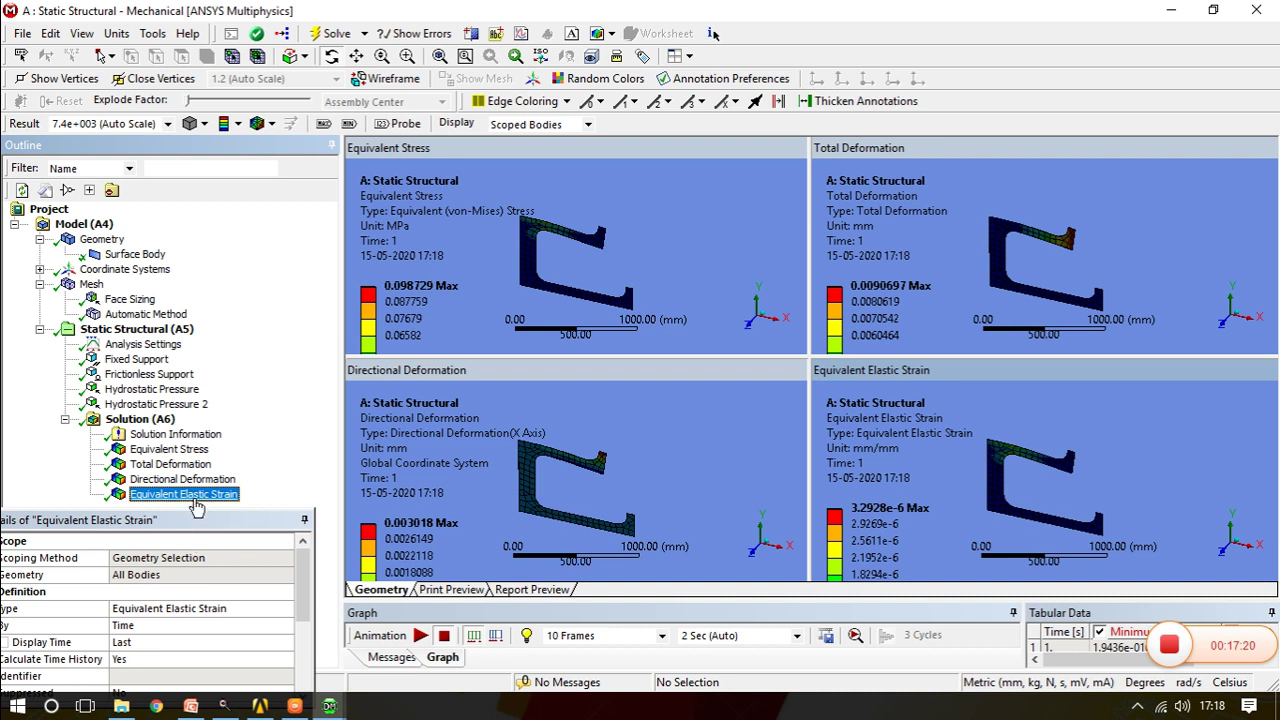
Play the animation of the equivalent stress result in its own viewport
{"action": "left_click", "coordinate": [597, 265]}
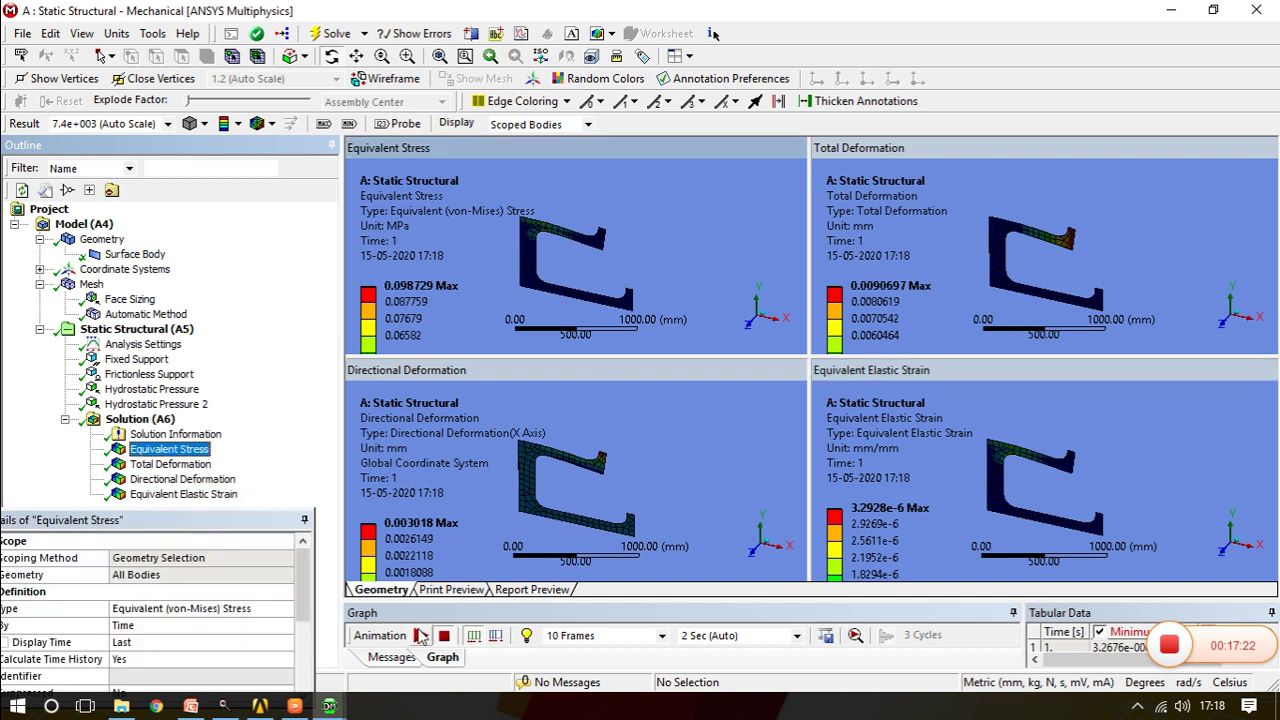
{"action": "left_click", "coordinate": [421, 636]}
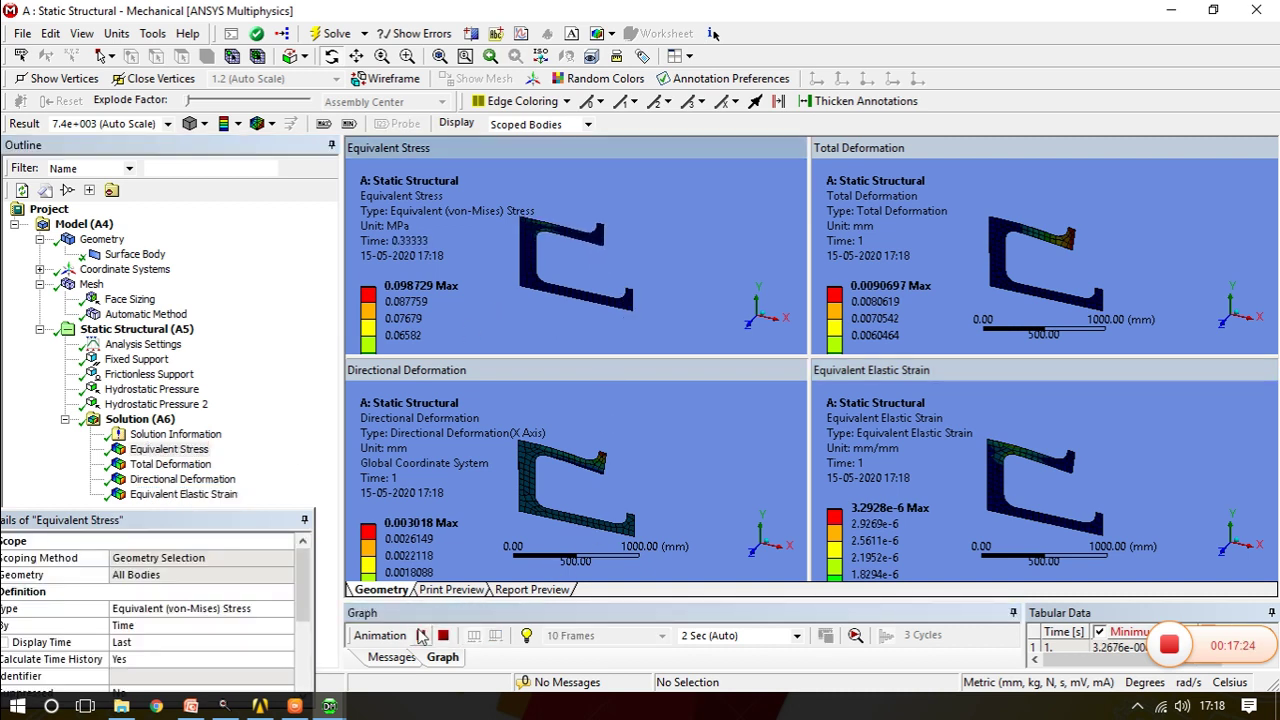